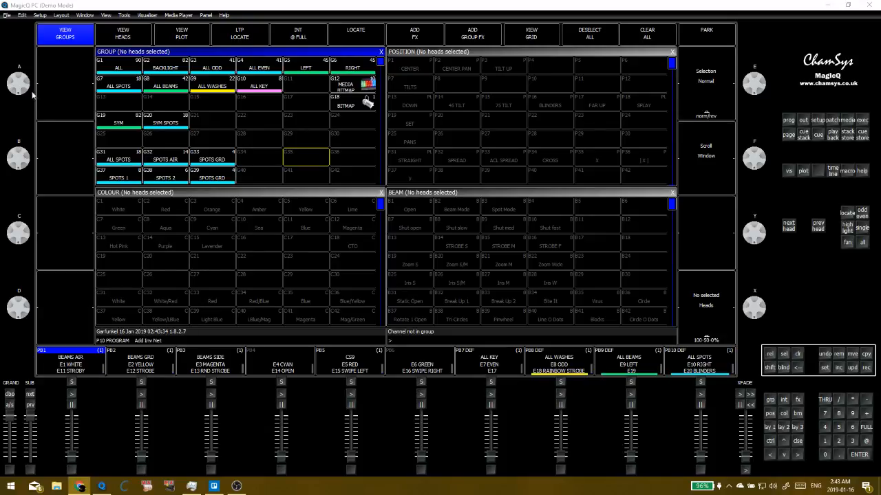
click(320, 123)
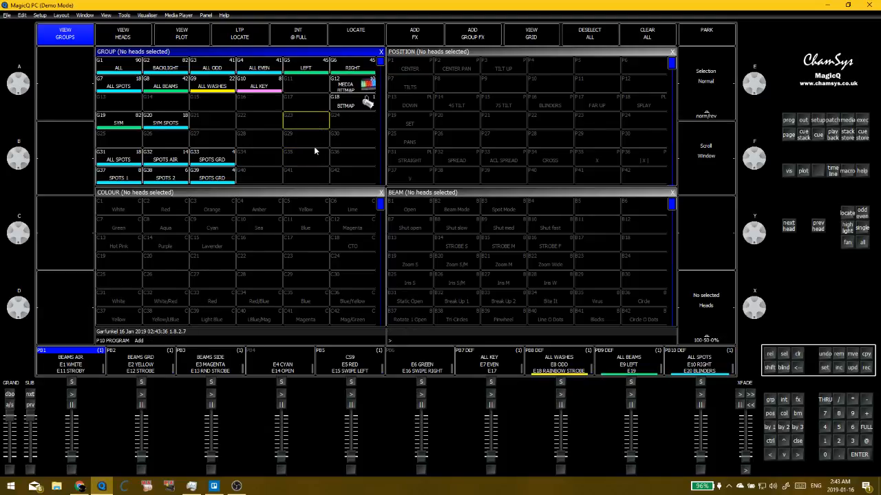
click(314, 145)
click(304, 121)
click(246, 115)
click(274, 135)
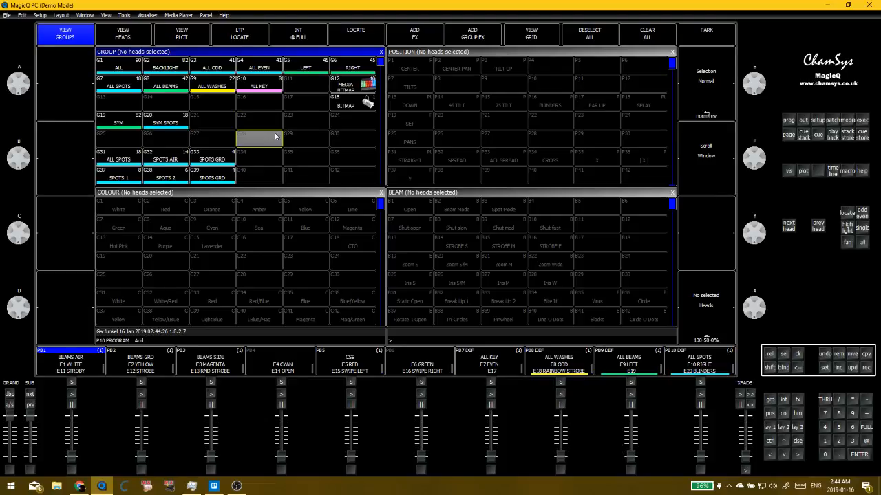
click(299, 158)
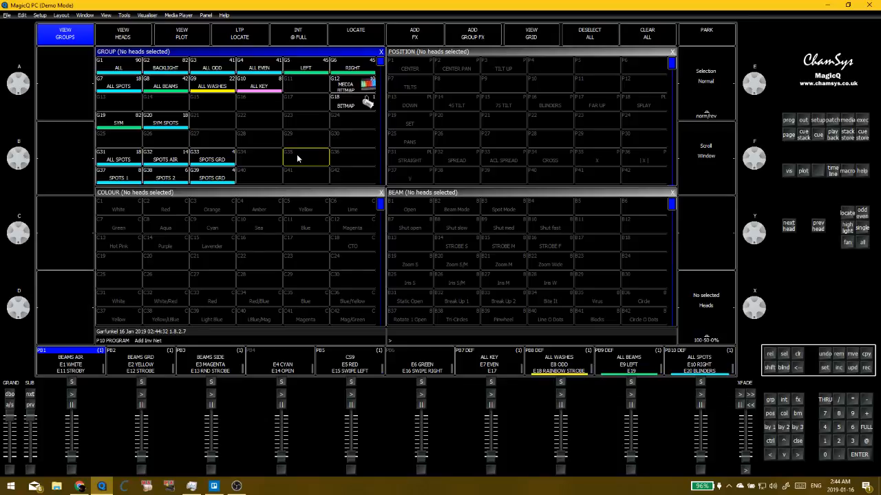
Open the macro window, check the automation list and the macro grid, and close the window
key(ctrl+m)
click(154, 99)
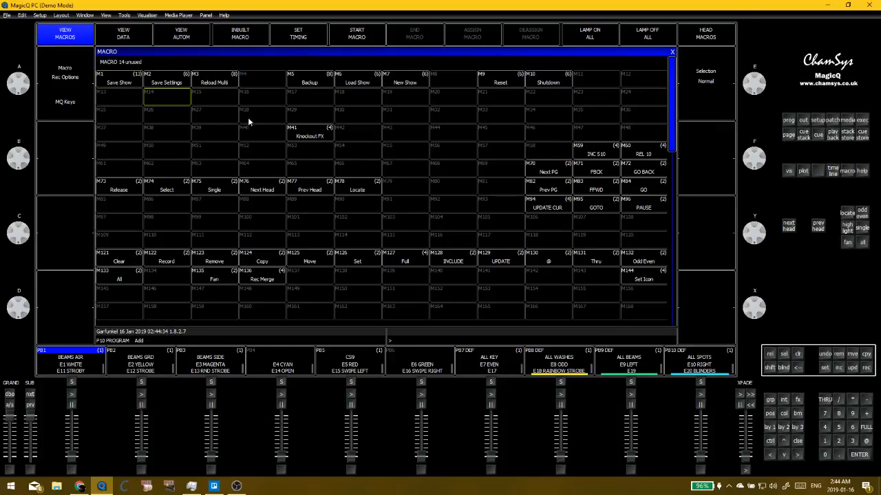
click(227, 112)
click(196, 33)
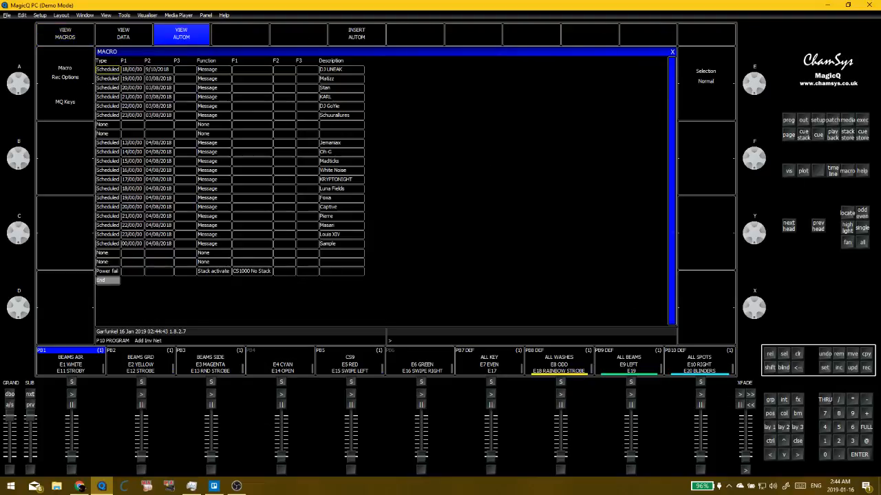
click(59, 35)
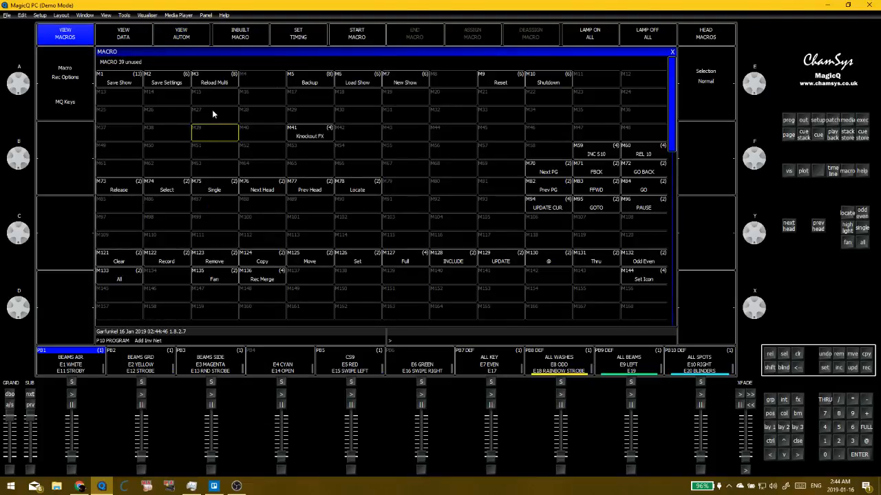
click(385, 119)
click(404, 148)
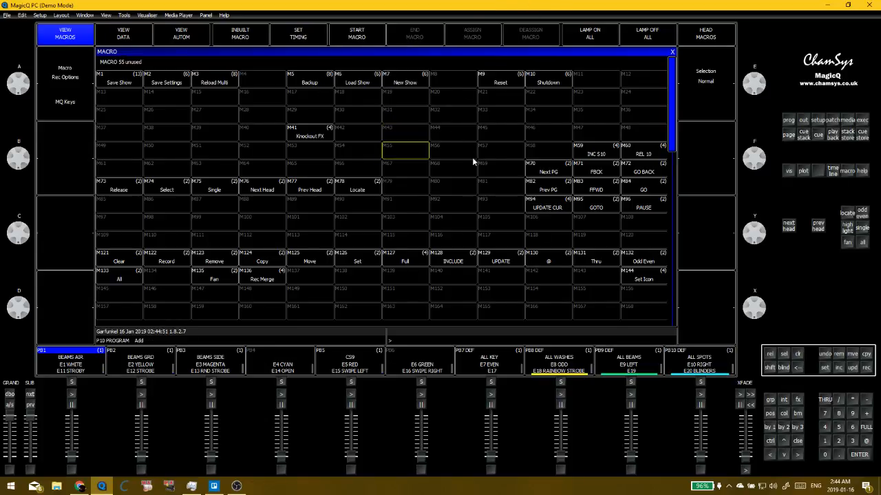
click(672, 51)
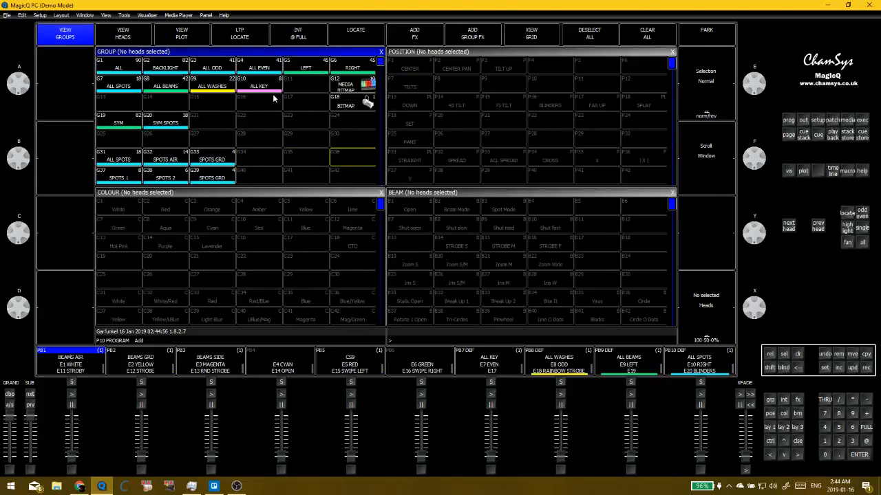
click(303, 151)
click(262, 138)
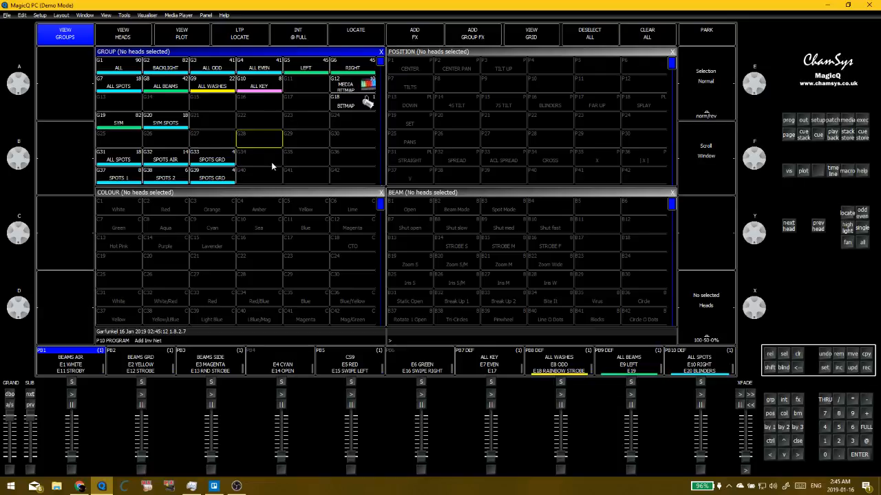
click(300, 160)
click(265, 159)
click(309, 151)
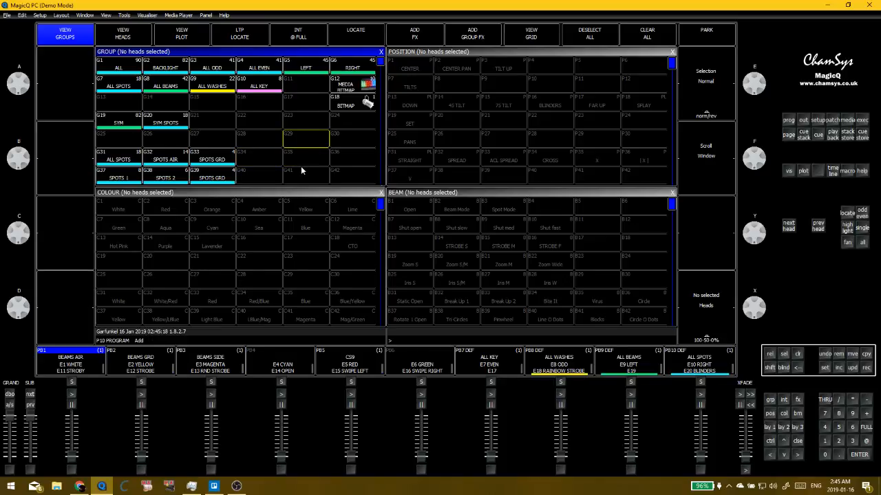
click(305, 163)
click(306, 163)
click(214, 486)
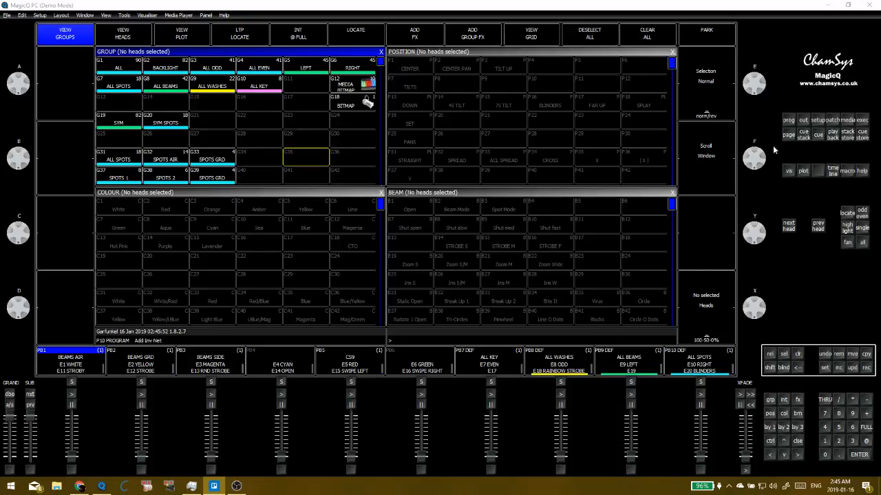
click(785, 101)
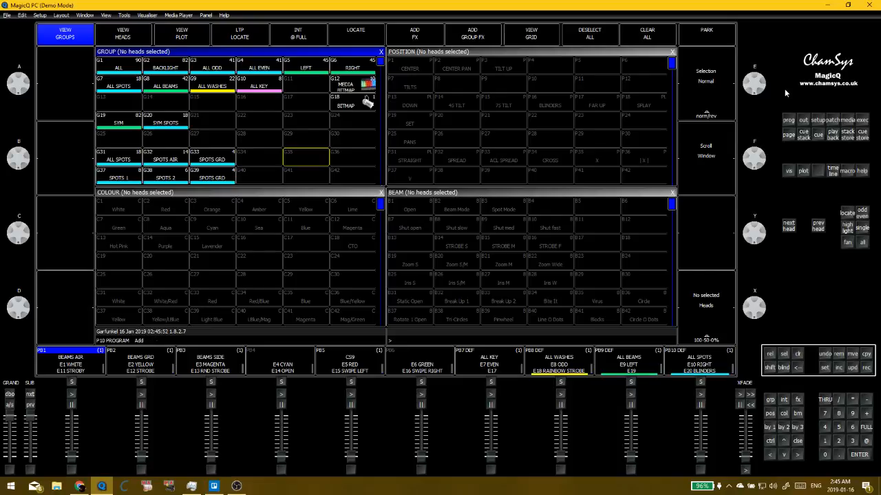
View the Outputs window maximised, showing head labels on the plan and the head values list, and close it
click(801, 119)
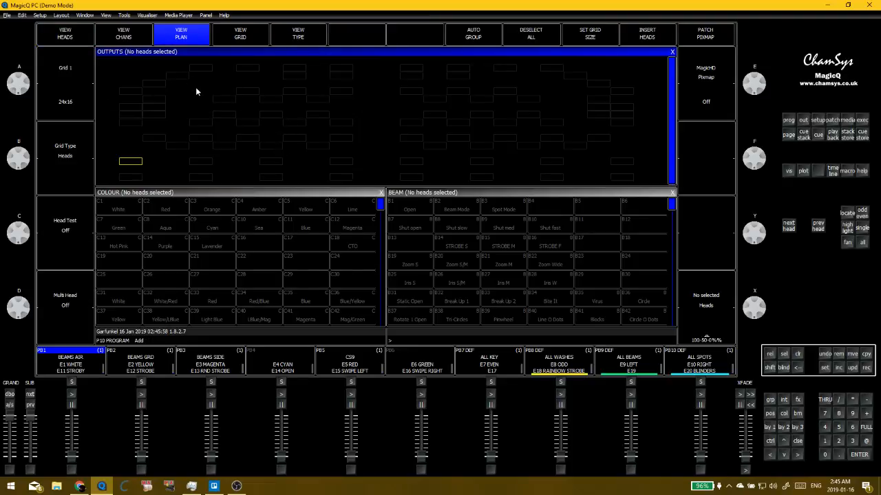
key(ctrl+m)
click(411, 230)
key(ctrl+BackSpace)
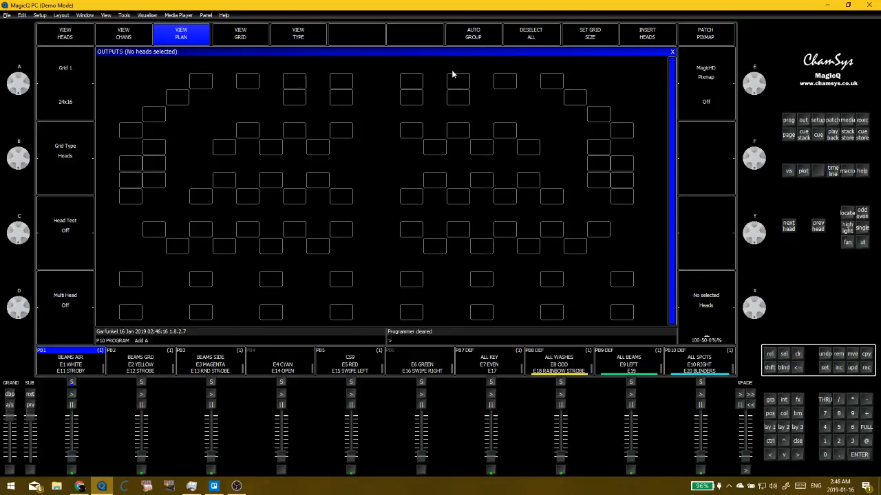
click(278, 42)
click(294, 138)
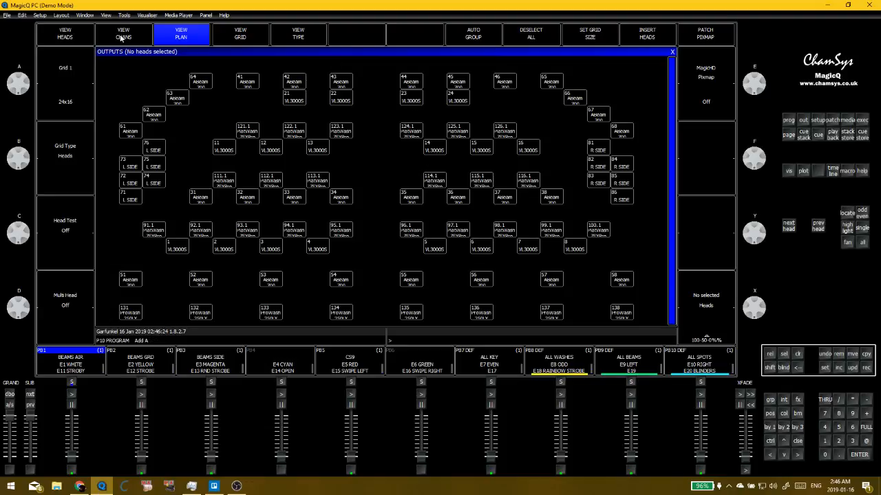
click(66, 29)
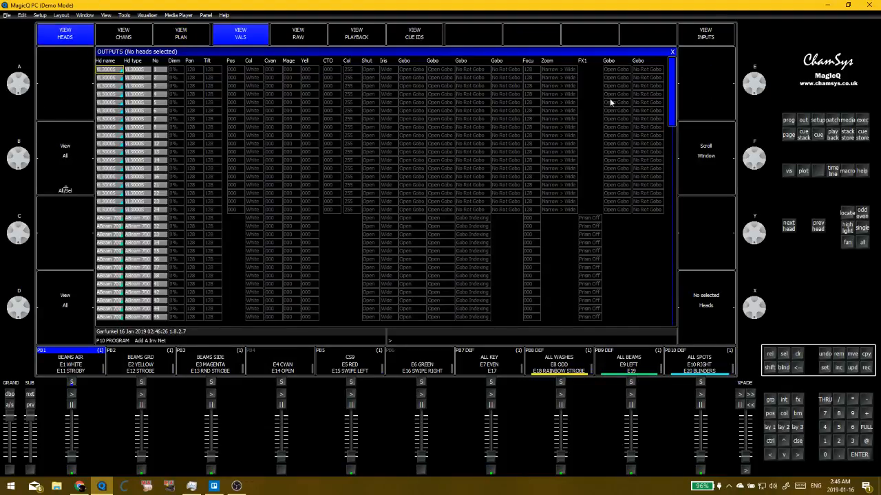
click(673, 52)
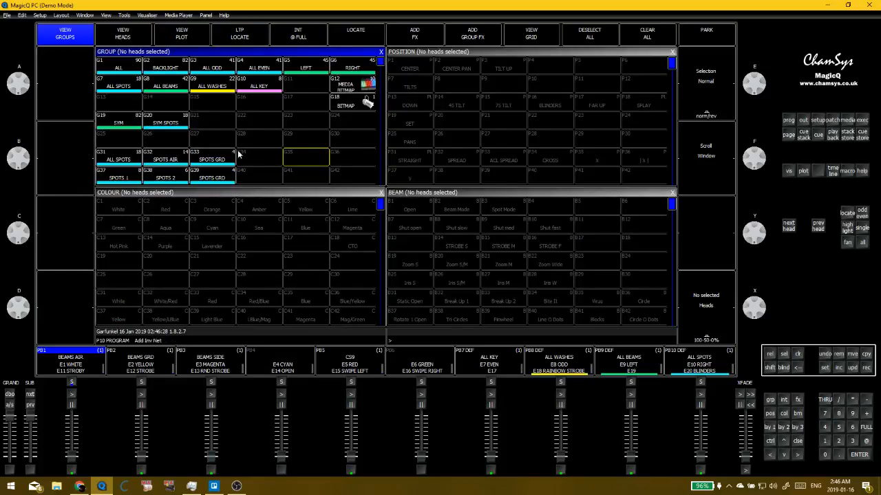
Clear the programmer
click(268, 154)
click(280, 143)
click(272, 139)
key(ctrl+BackSpace)
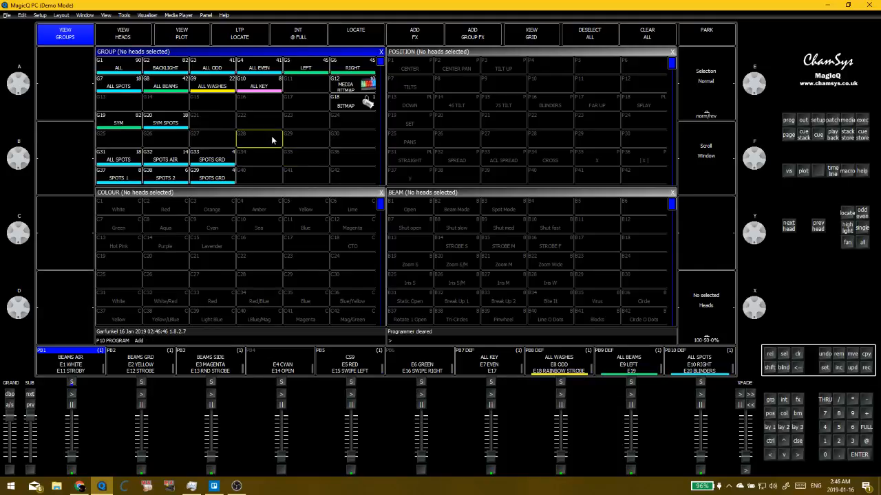
Open the Execute window and try colour palettes including Tron, clearing the programmer when done
key(ctrl+e)
click(326, 150)
click(248, 154)
click(344, 154)
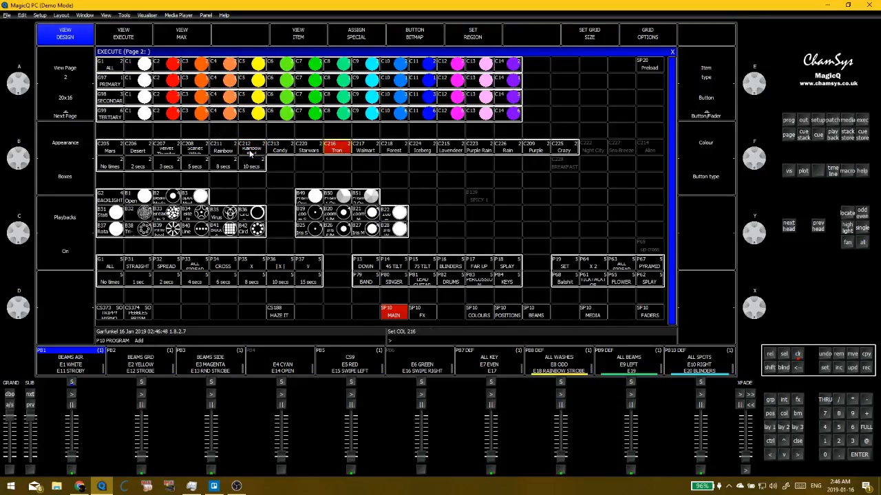
key(ctrl+BackSpace)
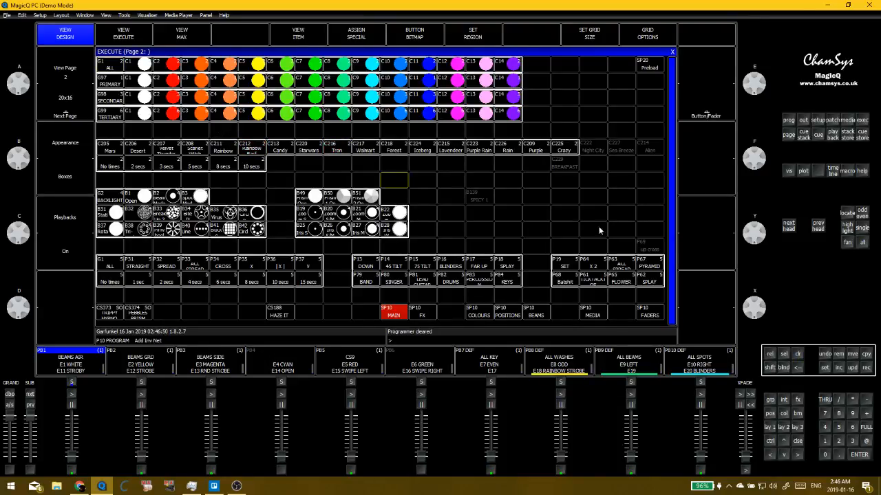
Try the X 2, Batshit, All Spread, Ticktacktoe and Flower position palettes in alternation and clear the programmer
click(588, 267)
click(565, 279)
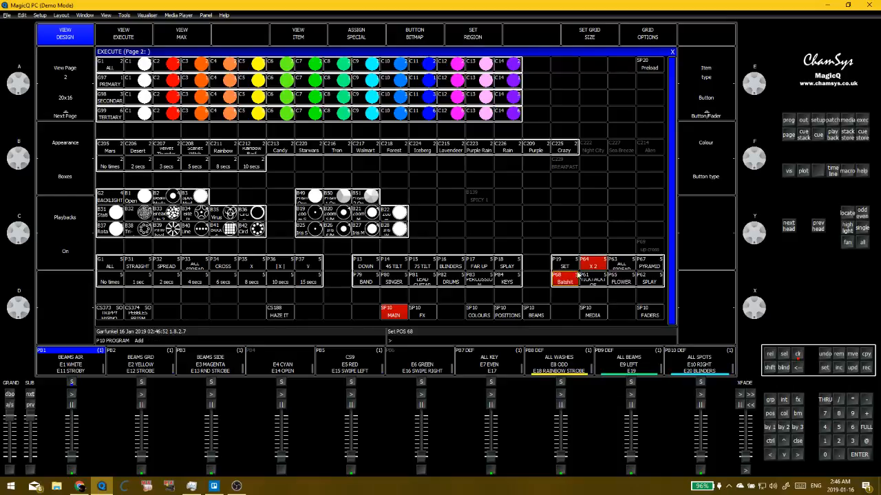
click(622, 276)
click(624, 269)
click(571, 264)
click(568, 281)
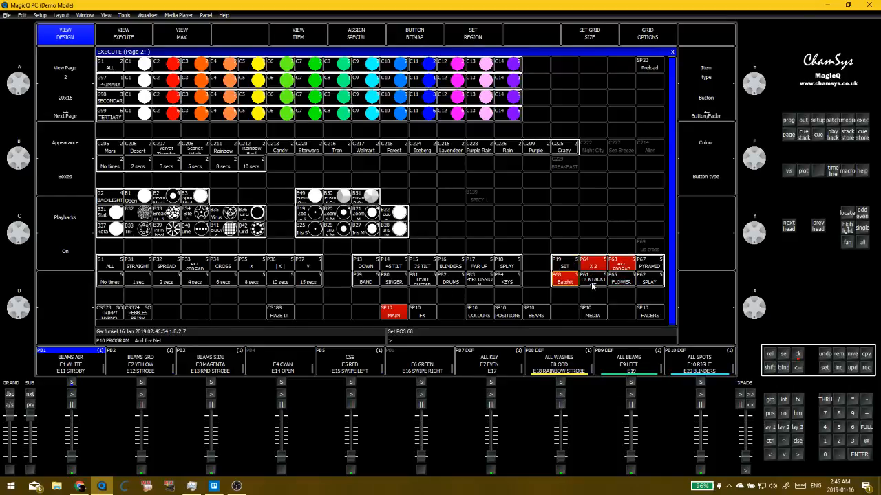
click(592, 284)
click(617, 281)
click(619, 267)
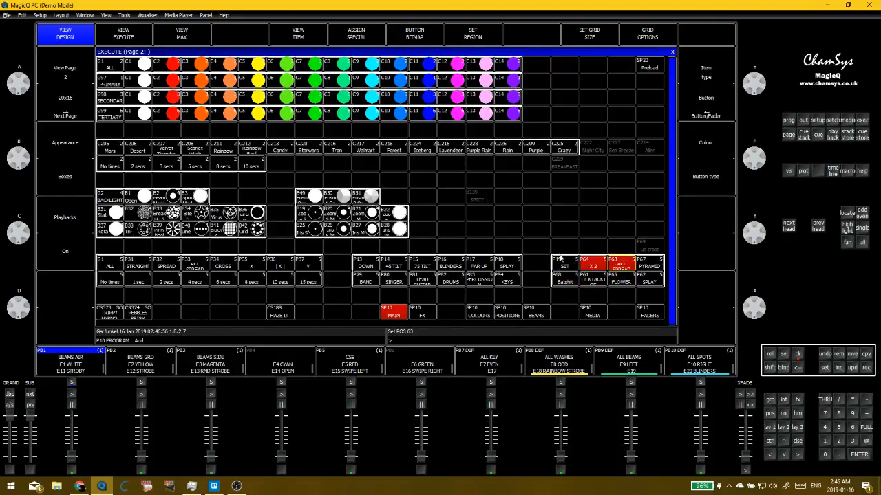
click(593, 279)
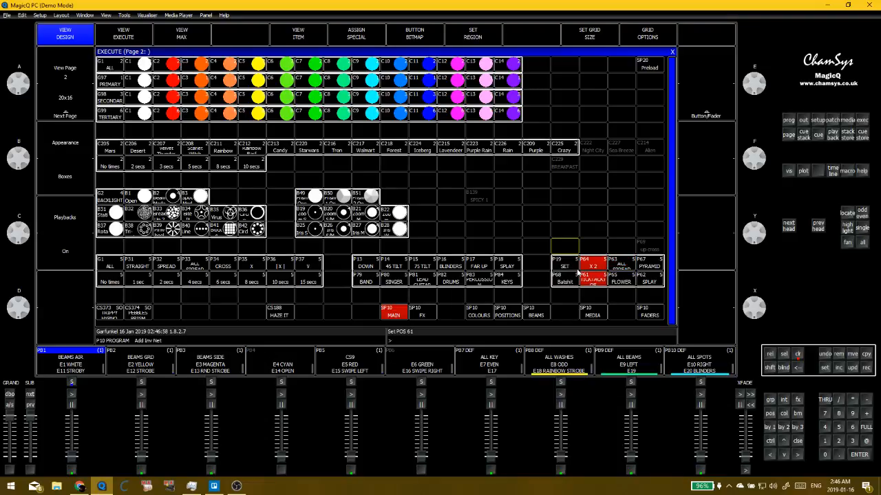
click(571, 282)
click(624, 268)
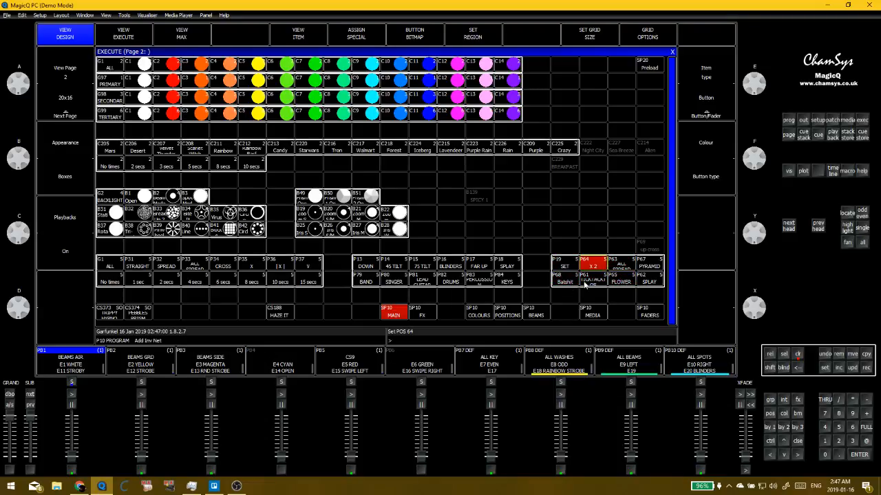
click(604, 282)
click(629, 282)
Apply the X 2 position palette and inspect its stored pan and tilt values for all heads
click(593, 266)
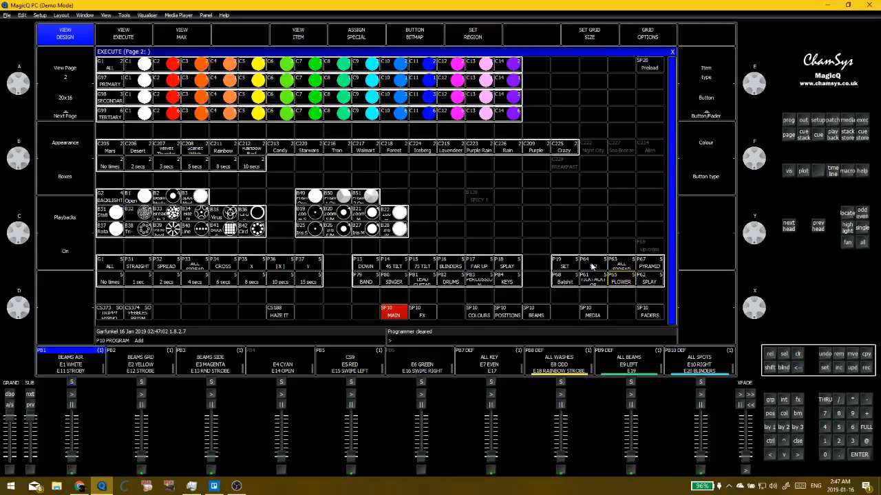
click(595, 269)
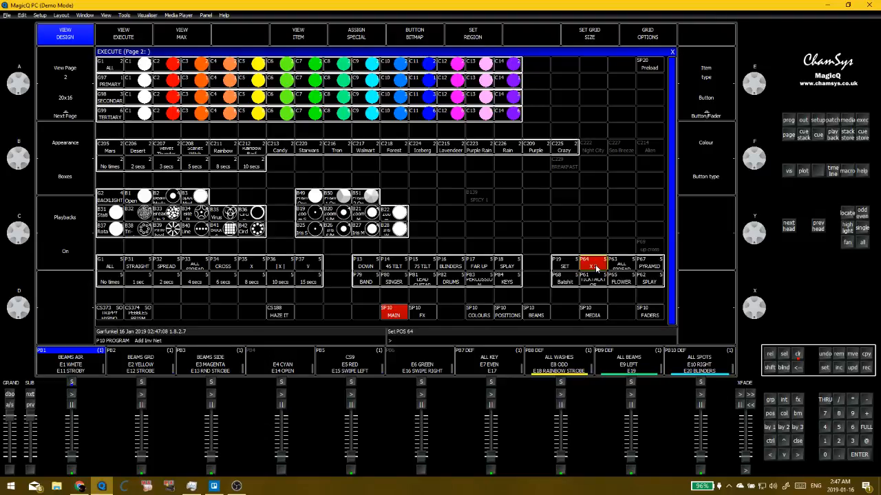
click(294, 36)
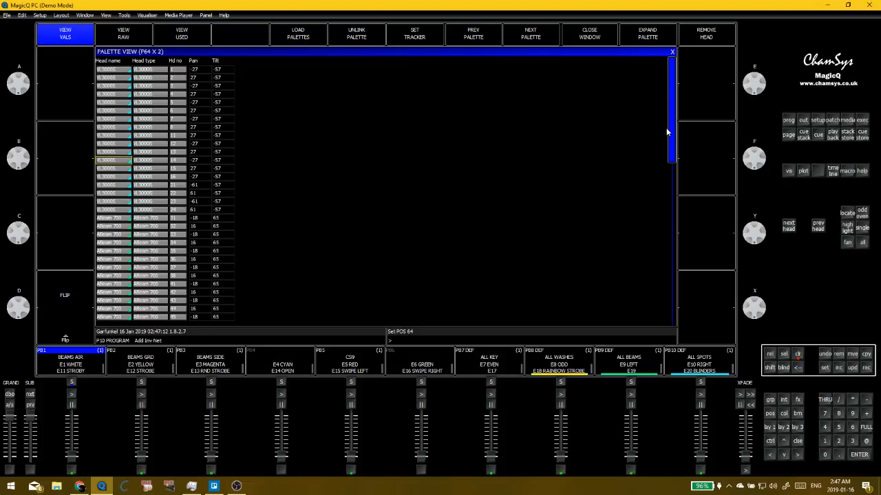
drag(668, 131, 650, 326)
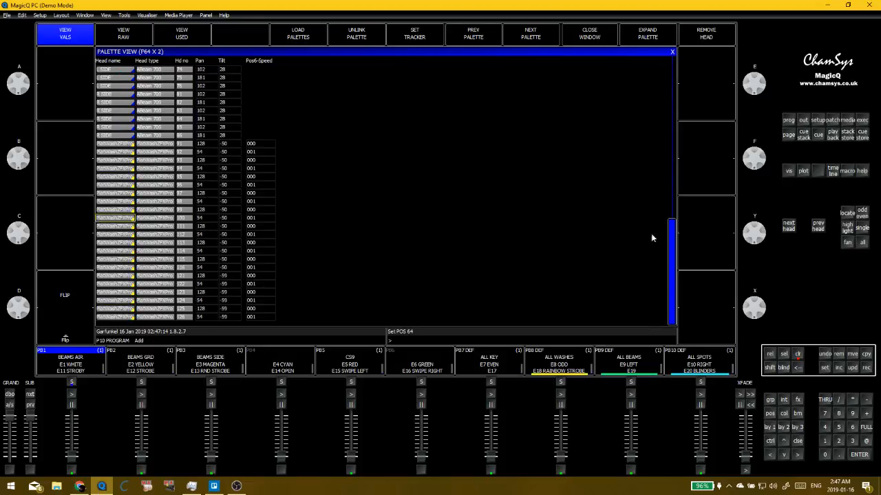
click(672, 52)
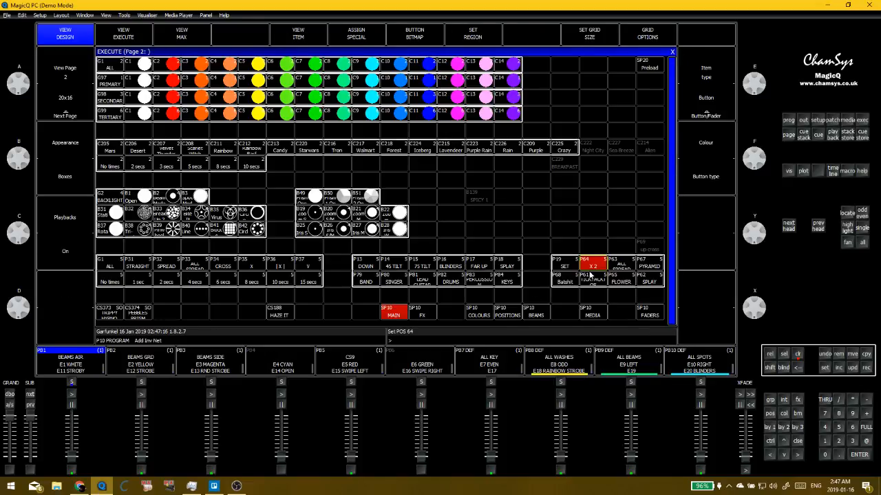
Clear the programmer and compare the X 2 and All Spread position palettes, leaving X 2 applied
click(563, 237)
key(ctrl+BackSpace)
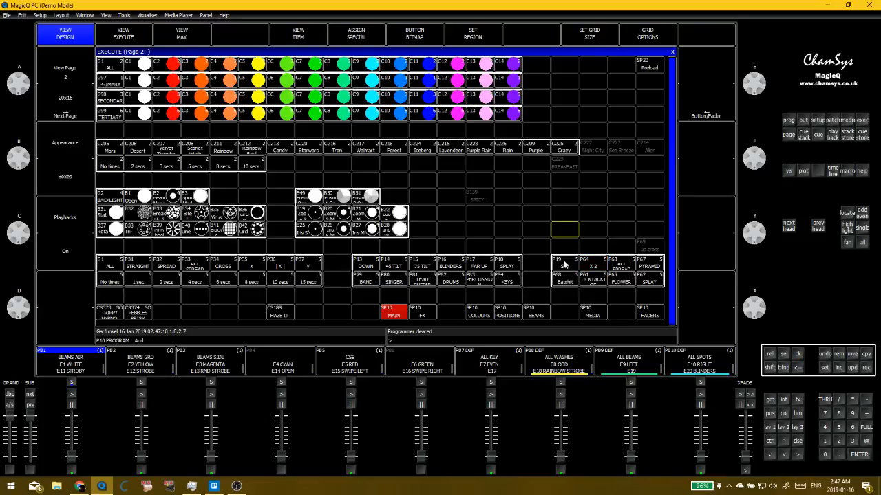
click(593, 265)
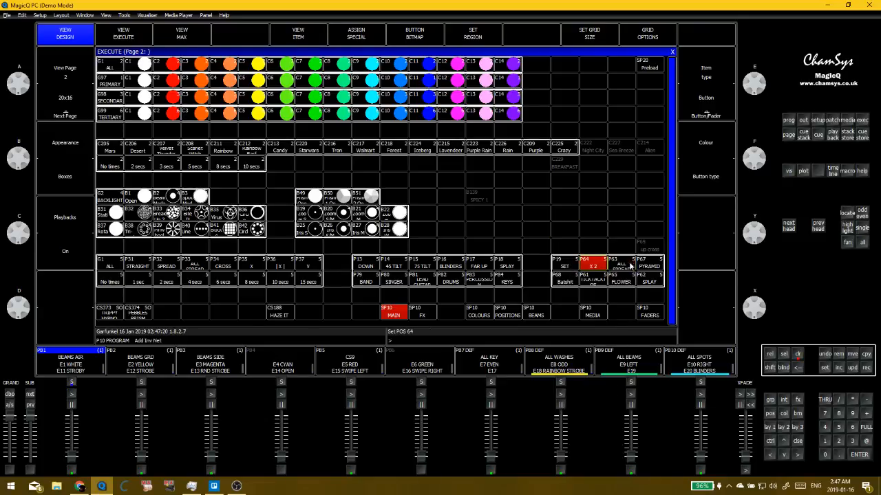
key(ctrl+BackSpace)
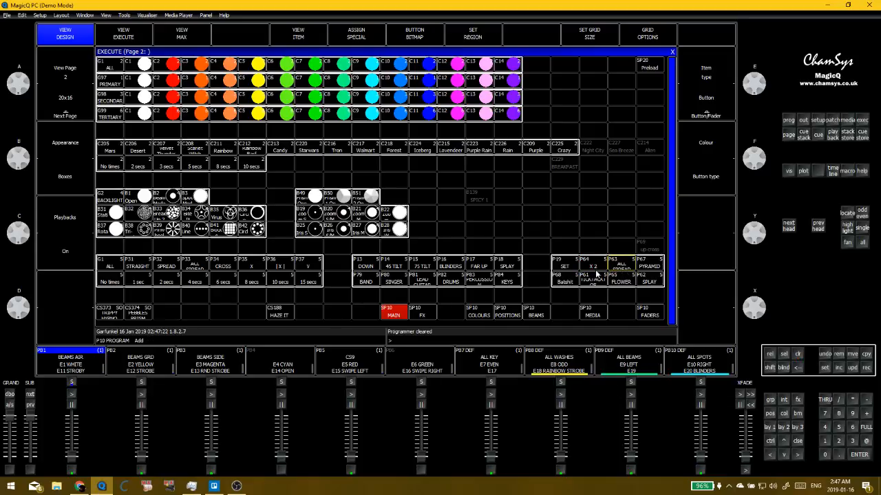
click(620, 267)
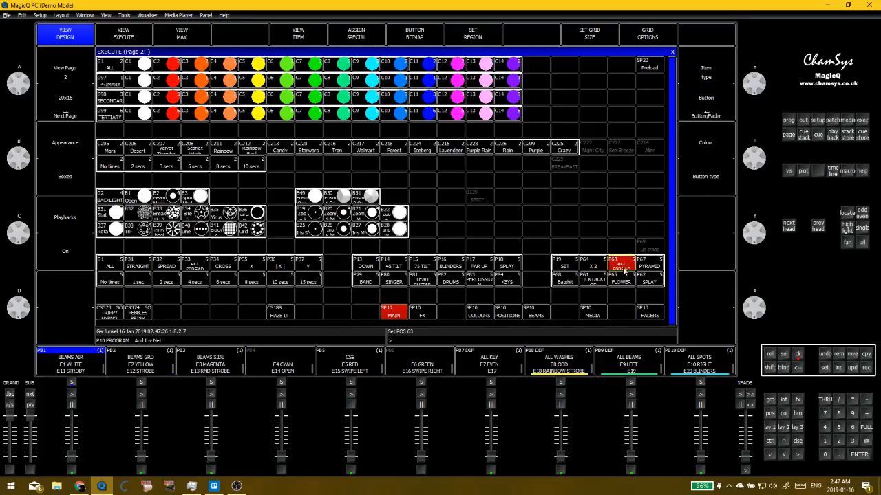
click(595, 268)
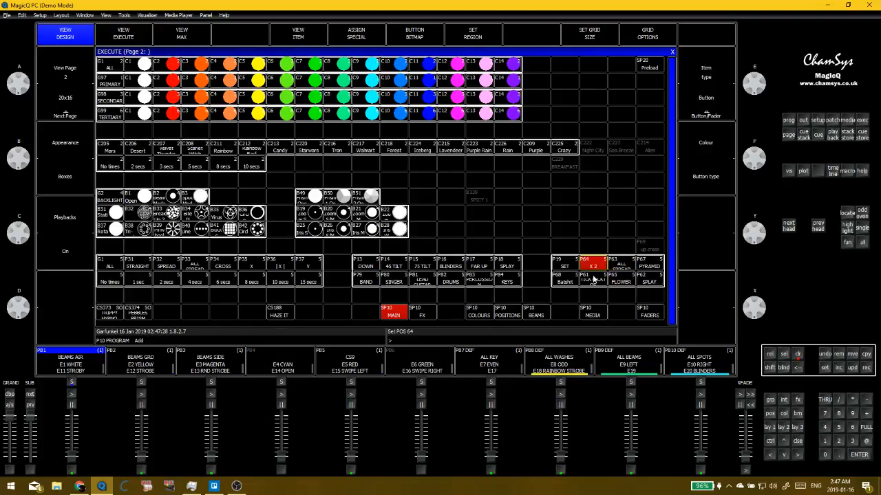
Clear the programmer and switch repeatedly between the X 2 and All Spread position palettes, ending with All Spread applied
click(618, 267)
click(618, 267)
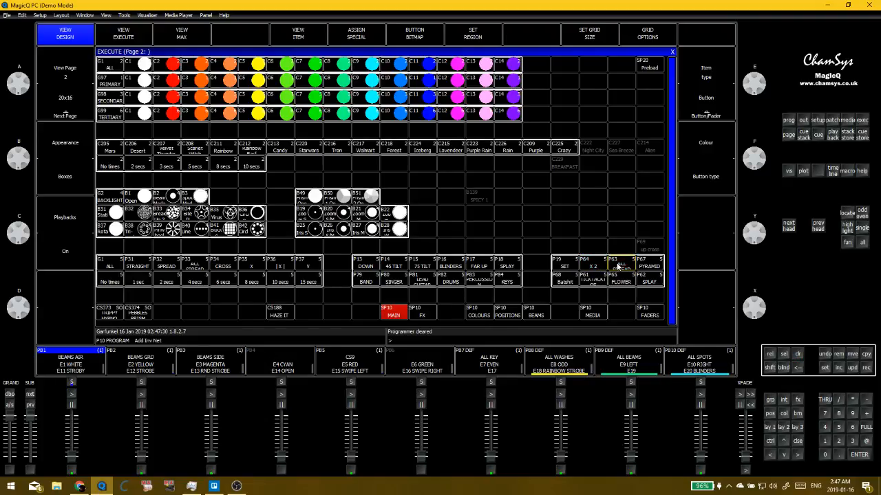
click(606, 267)
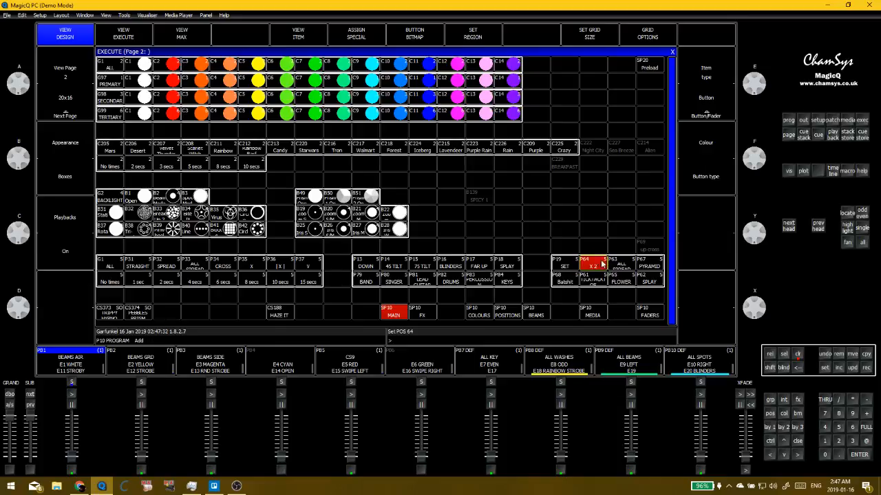
click(612, 268)
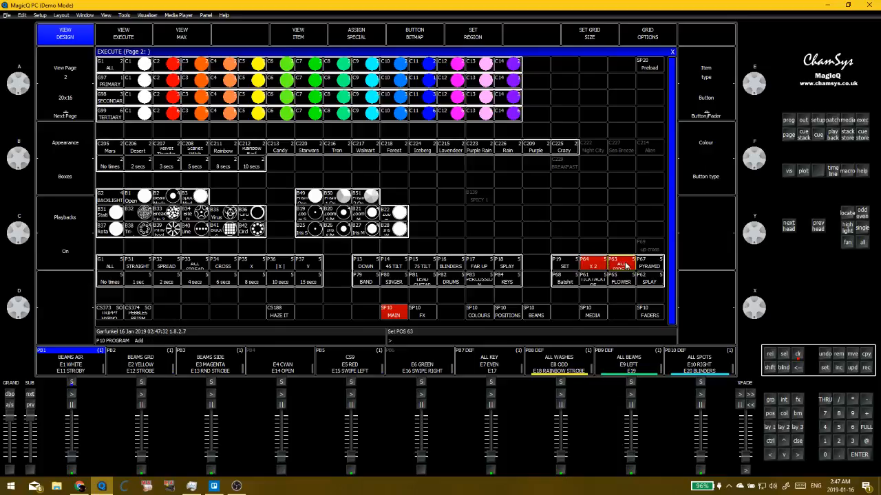
click(590, 267)
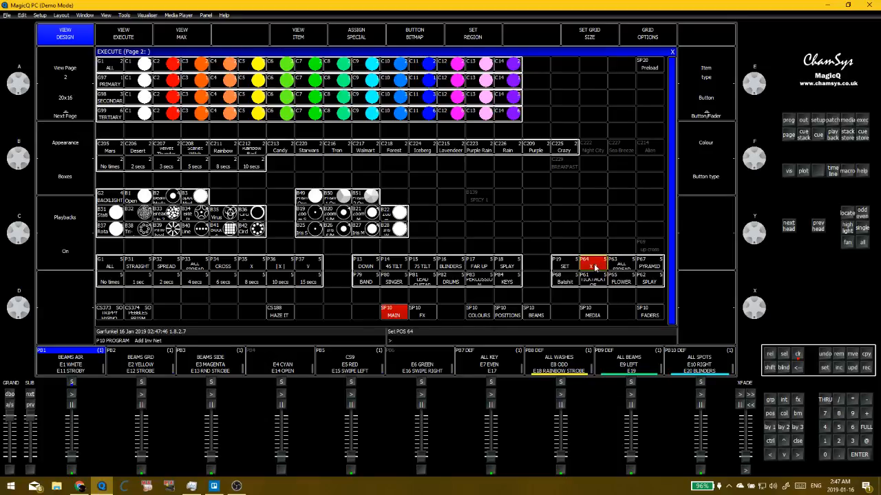
click(621, 273)
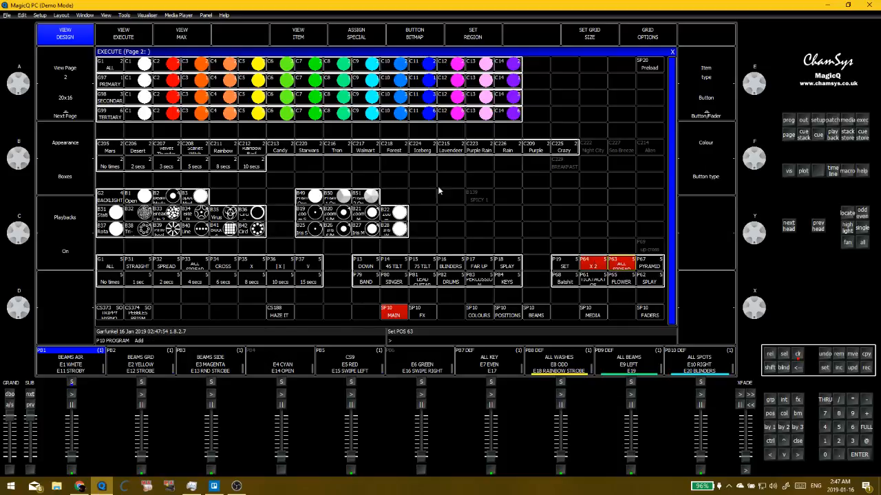
Inspect the stored pan and tilt values of the All Spread position palette for all heads, including the PlatWashZFXPro heads
click(309, 37)
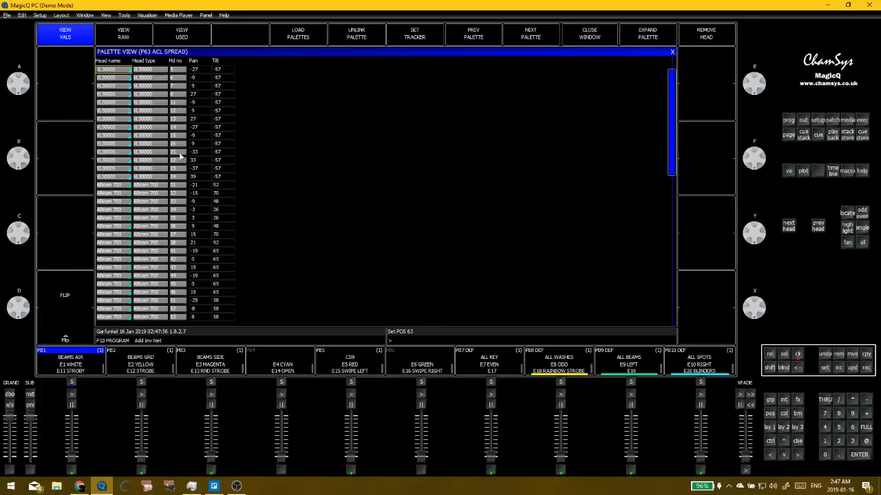
click(672, 52)
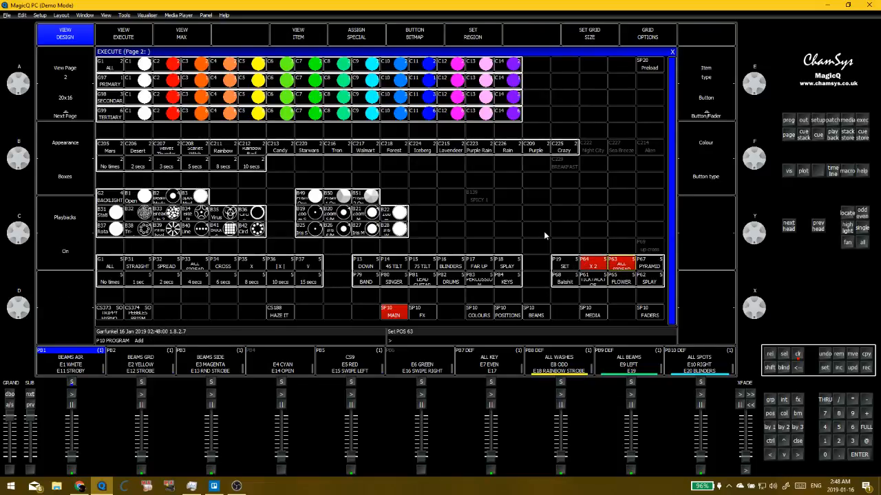
click(315, 40)
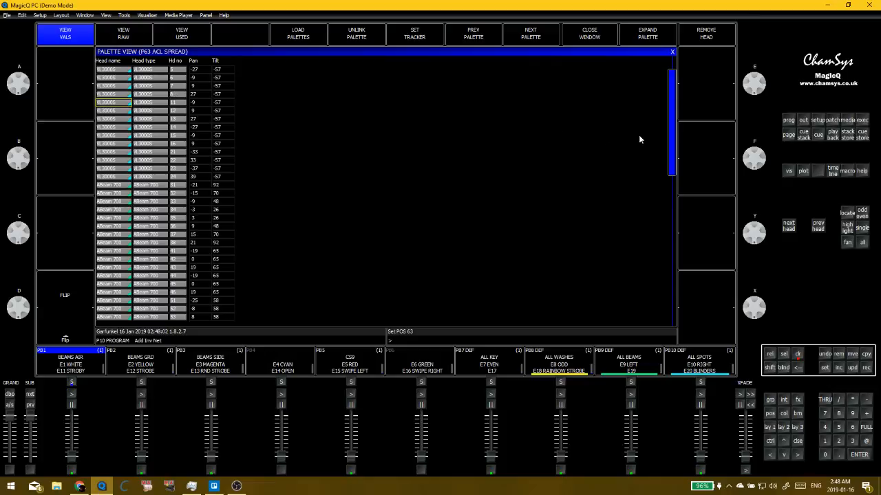
drag(672, 134, 664, 323)
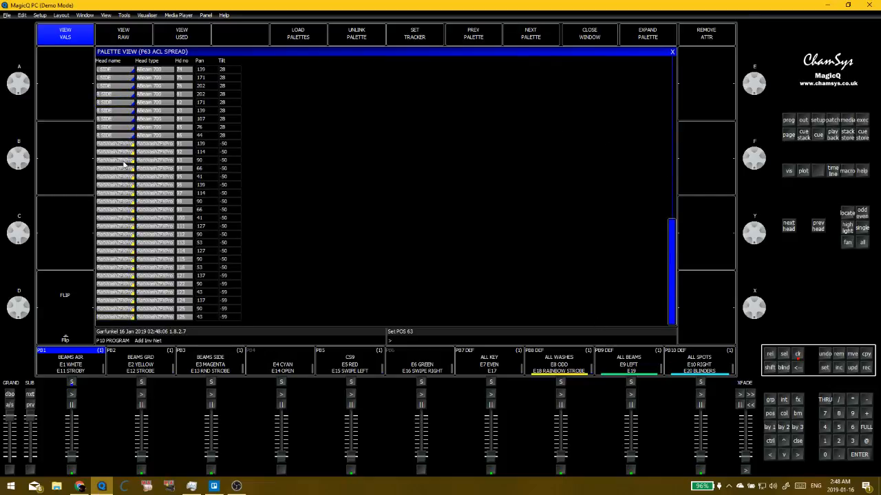
click(128, 225)
scroll(179, 138, up, 20)
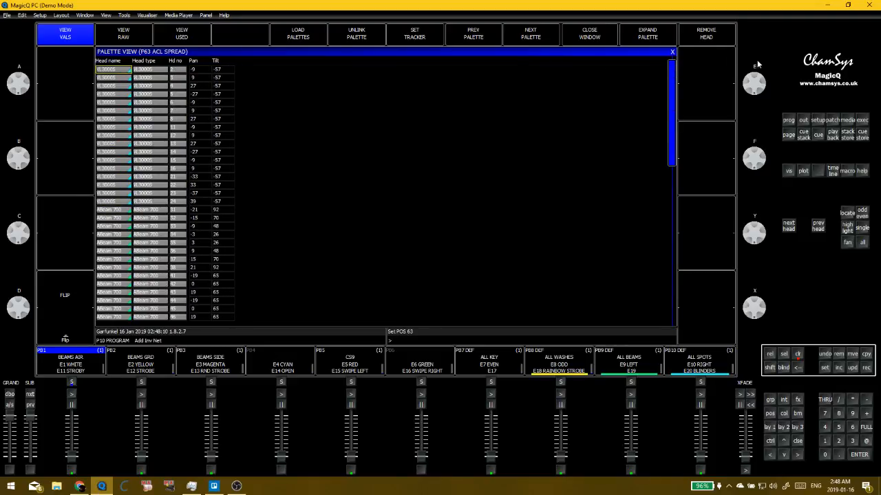
click(672, 53)
Apply the SET position palette and inspect the tilt values it stores through the whole head list
click(565, 265)
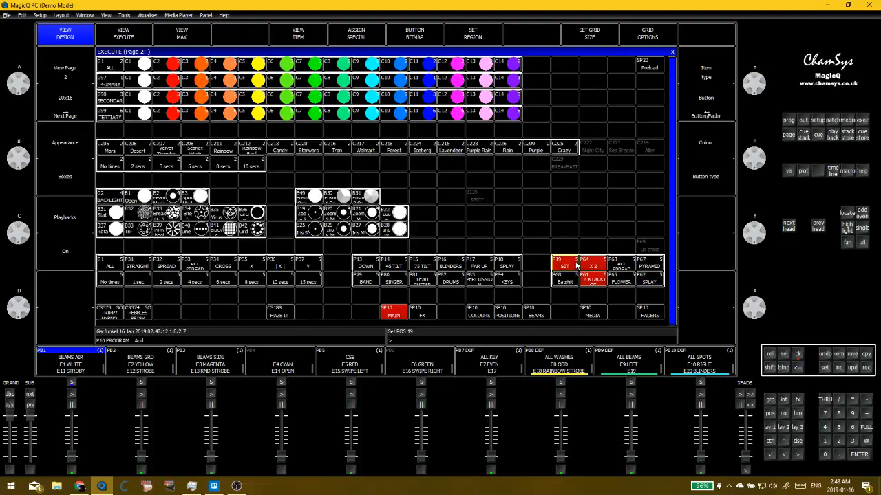
click(293, 34)
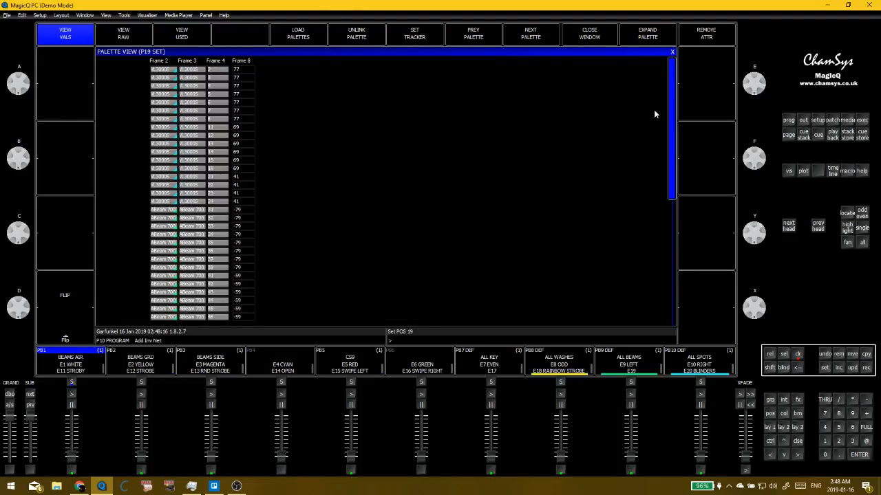
drag(674, 108, 668, 240)
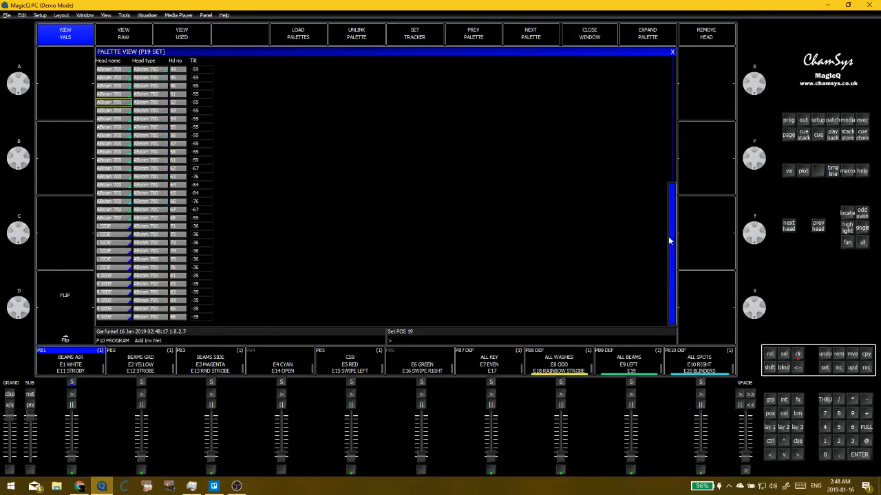
click(671, 145)
drag(667, 153, 664, 298)
click(672, 52)
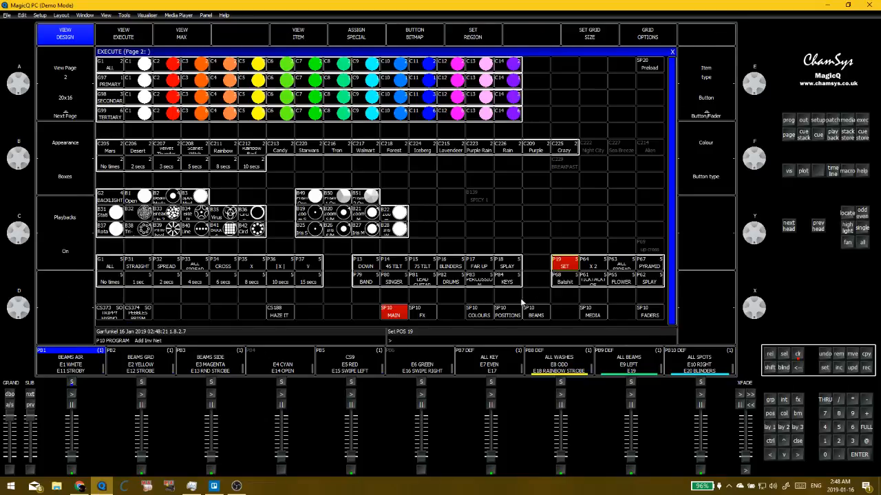
Apply X 2 in place of SET, examine the palette's Pos6-Speed values for the PlatWashZFXPro heads, and clear the programmer
click(593, 265)
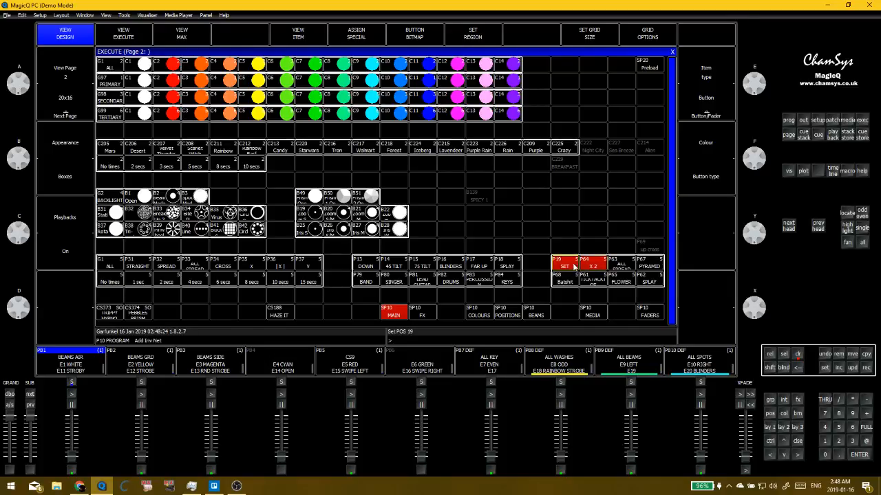
click(573, 268)
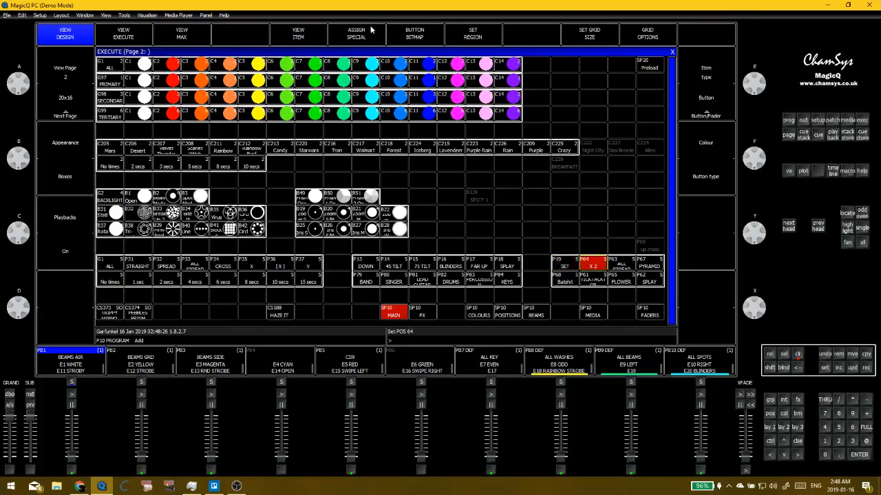
click(312, 38)
drag(668, 186, 668, 260)
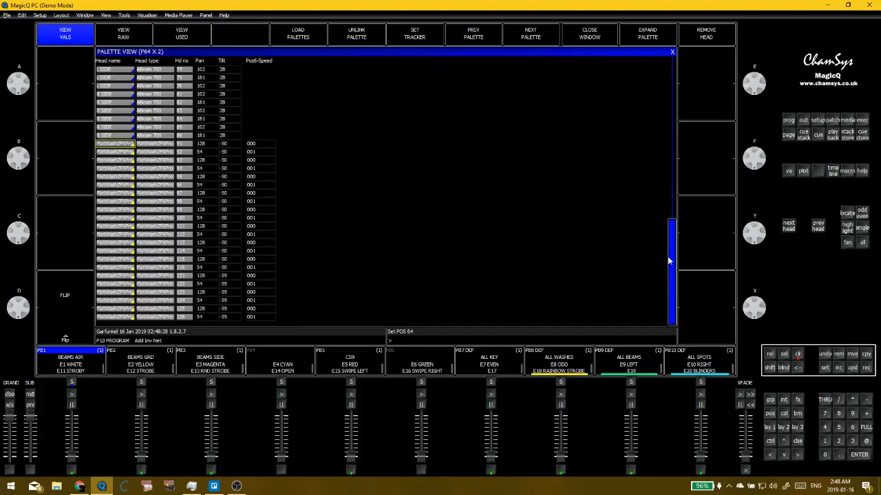
drag(121, 144, 259, 319)
click(671, 52)
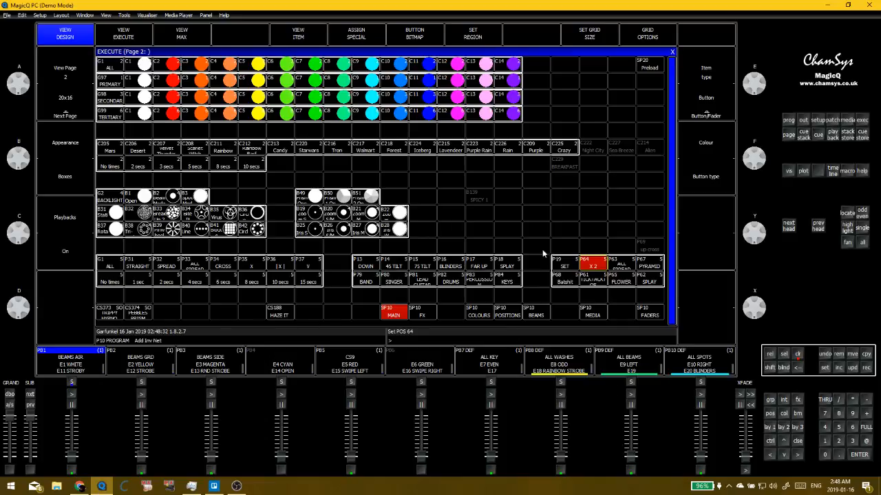
click(567, 265)
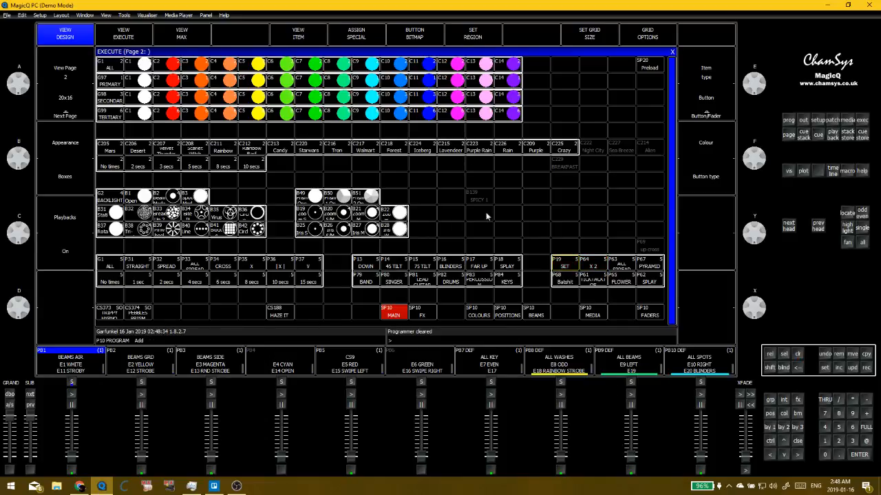
click(509, 211)
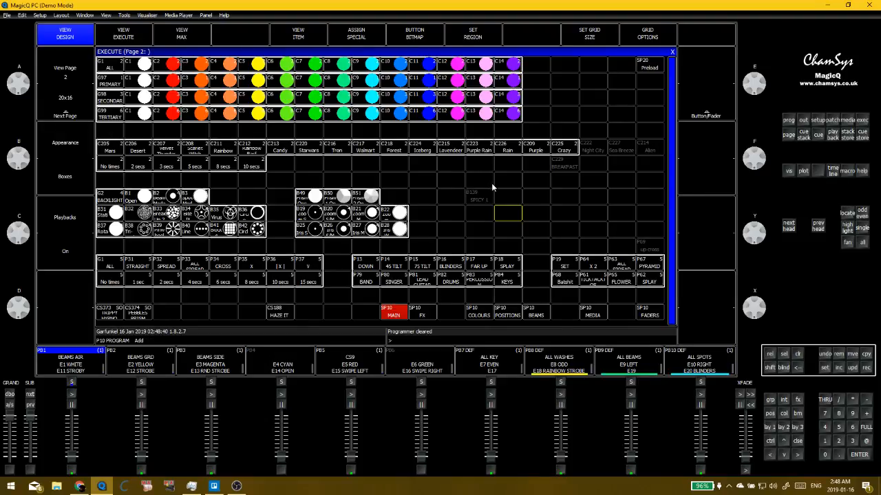
click(413, 194)
click(505, 218)
click(586, 187)
click(564, 236)
click(547, 219)
Open a VariLite VL3000S from the Patch in the Head Editor and review its Names, DMX and Params settings
click(833, 121)
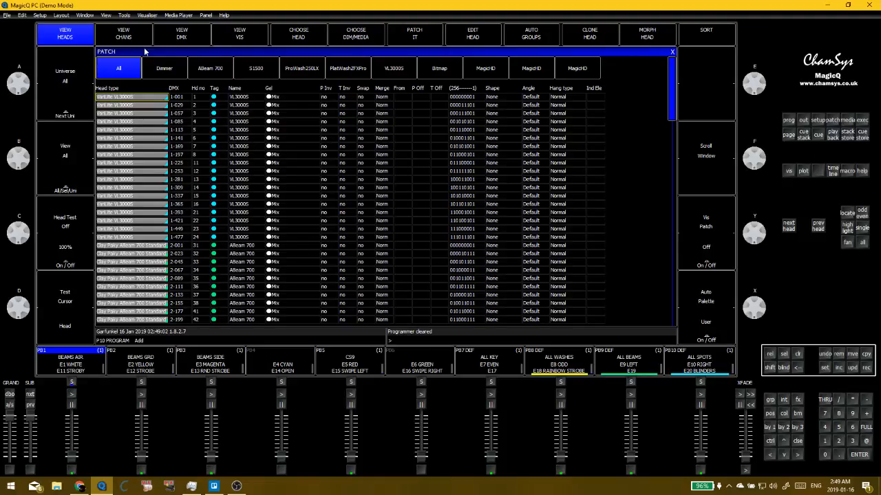
click(147, 154)
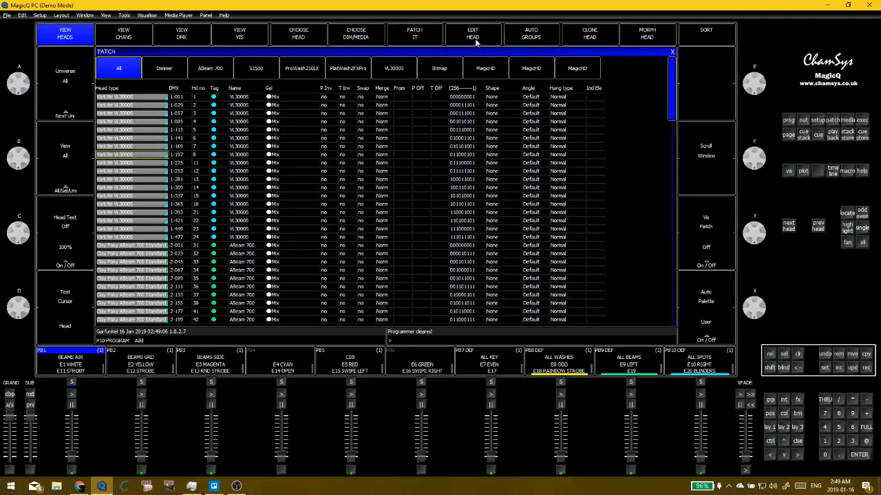
click(469, 36)
click(233, 106)
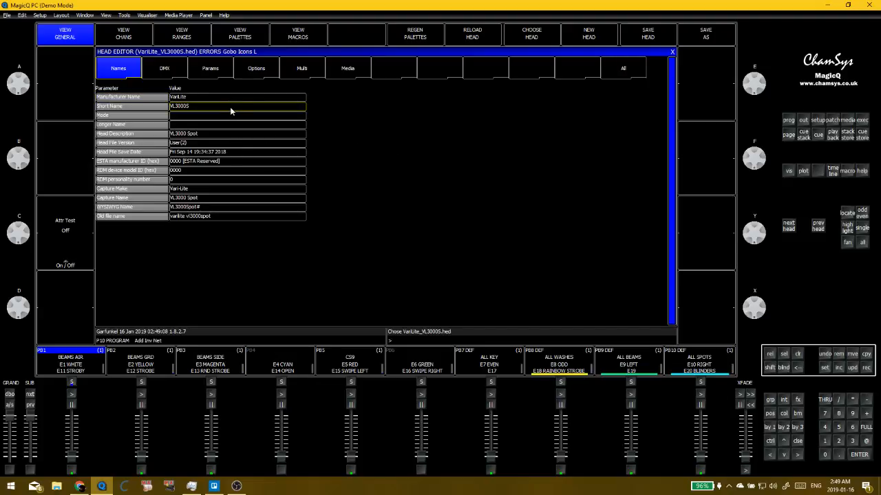
click(178, 71)
click(211, 69)
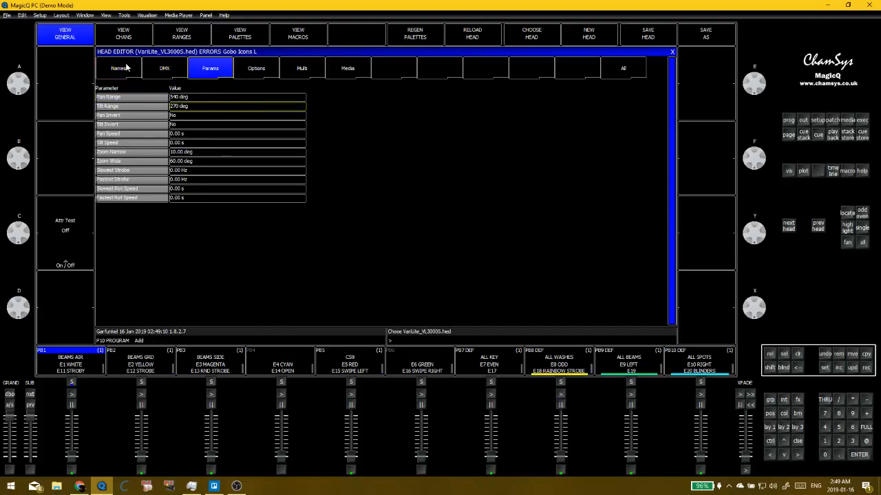
click(128, 67)
click(255, 144)
click(253, 171)
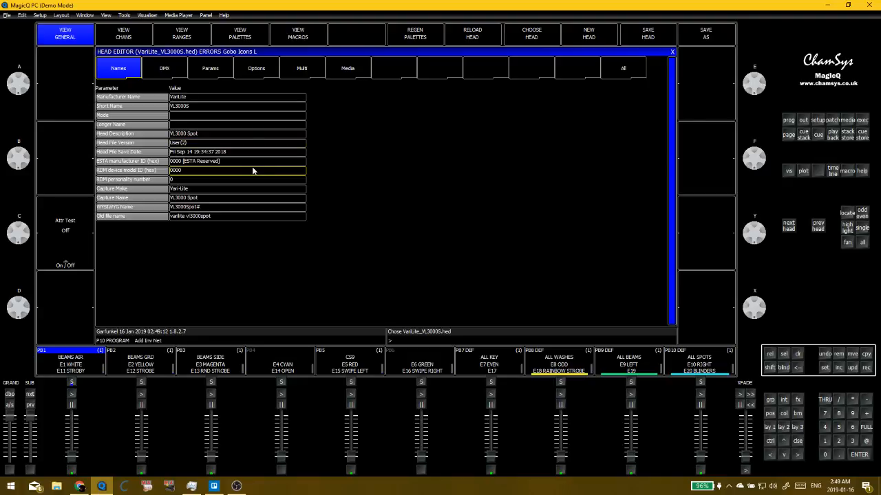
Review the VL3000S head's channel list and its channel ranges
click(134, 37)
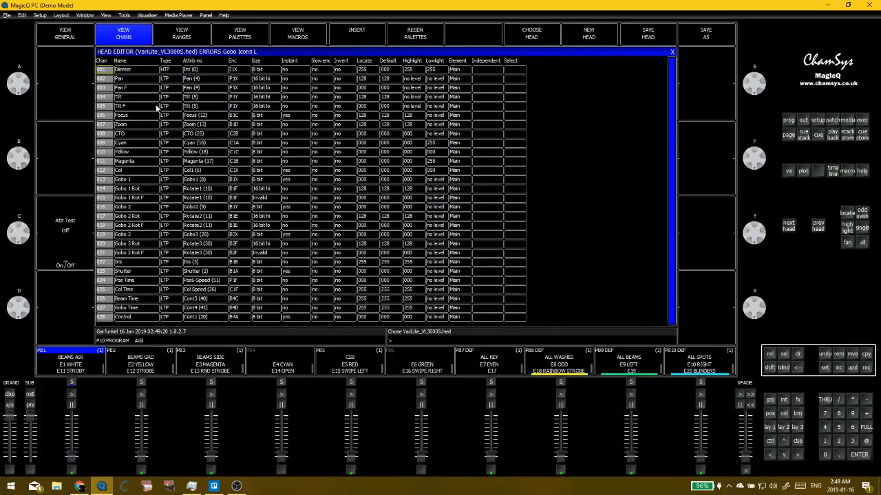
click(182, 116)
click(170, 37)
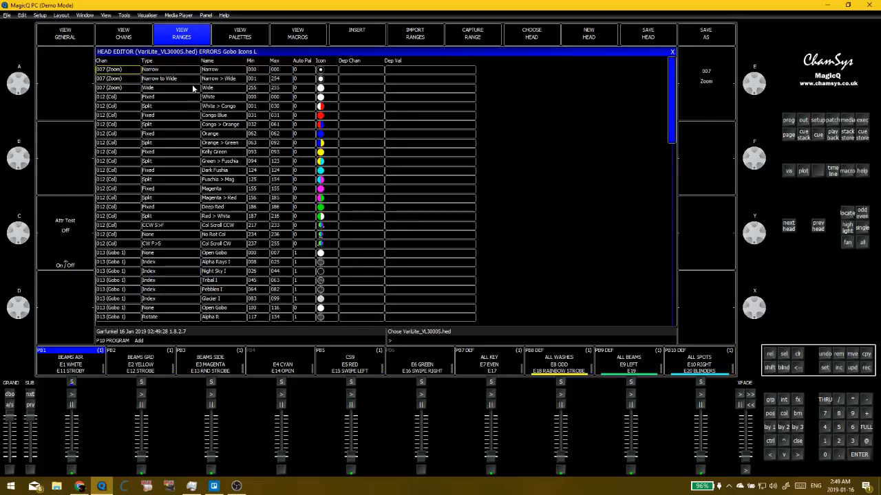
Examine the colour palettes built into the VL3000S head, including their names and icons, and close the Head Editor
click(230, 33)
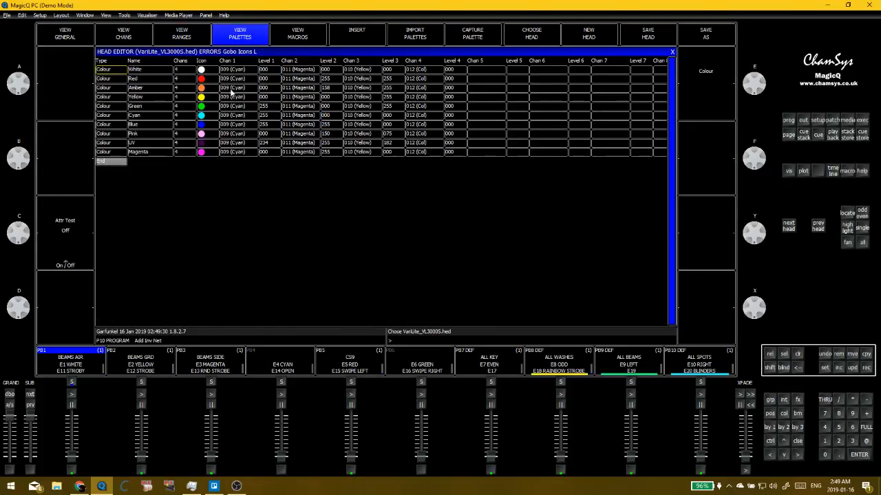
click(131, 77)
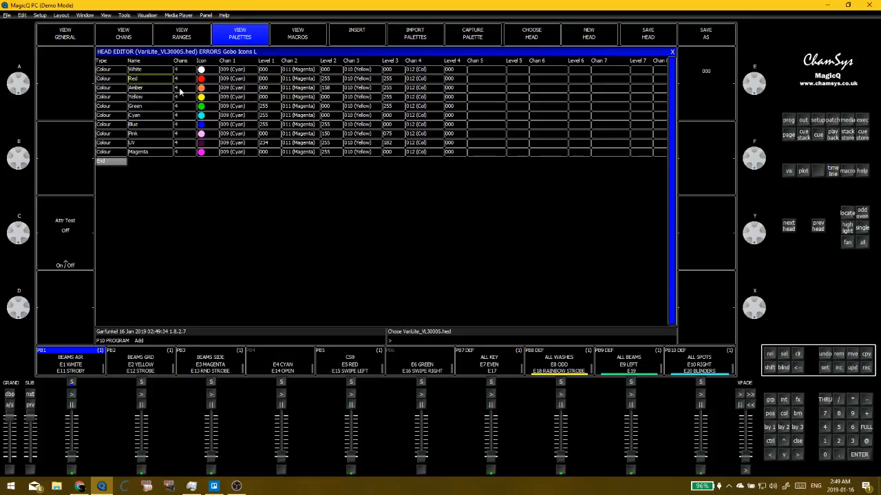
click(206, 90)
click(204, 97)
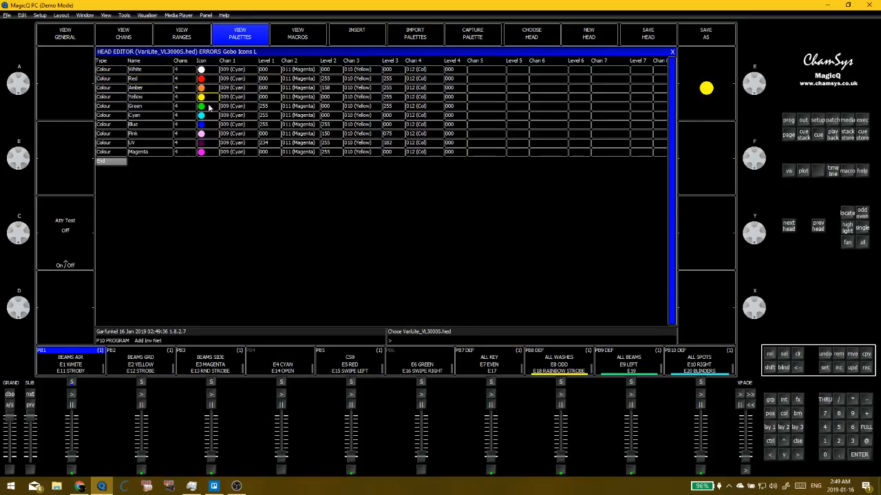
click(148, 116)
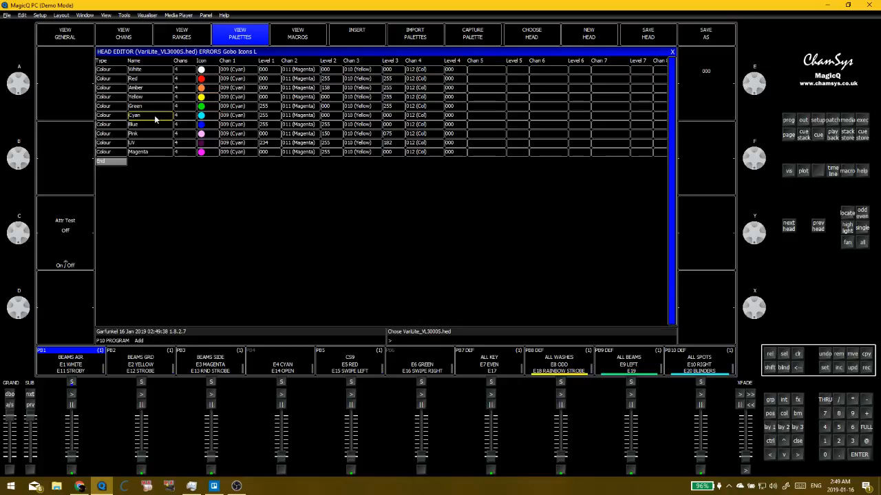
click(209, 109)
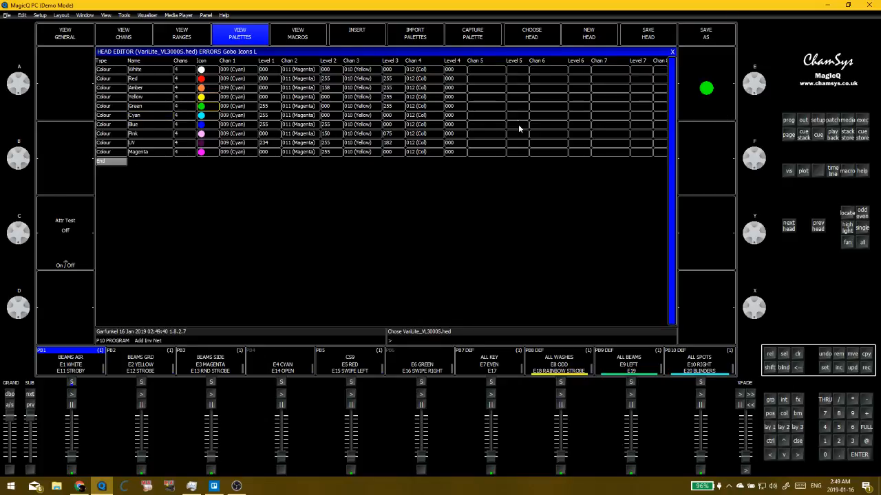
click(673, 52)
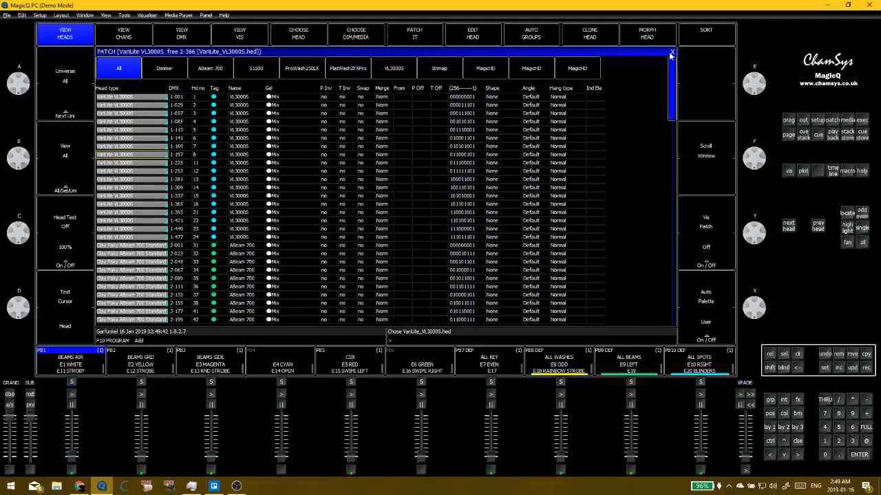
Bring up the layout of Group, Position, Colour and Beam windows and make the Group window active
click(768, 428)
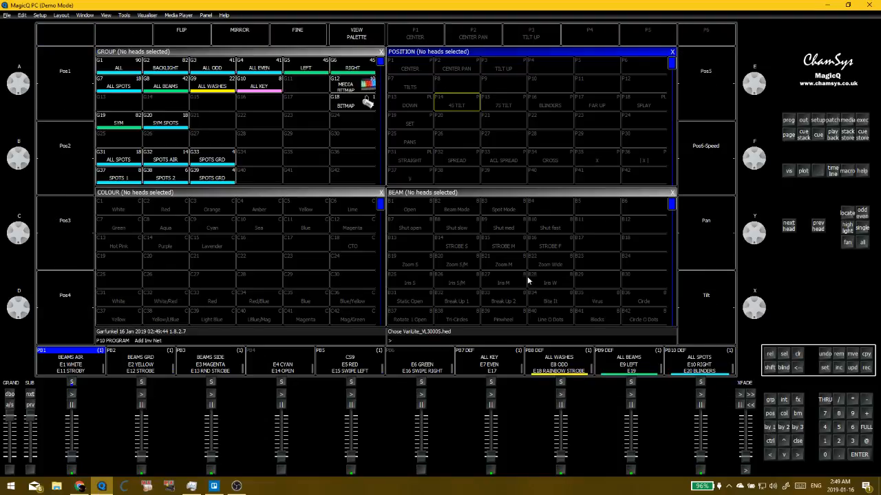
click(271, 163)
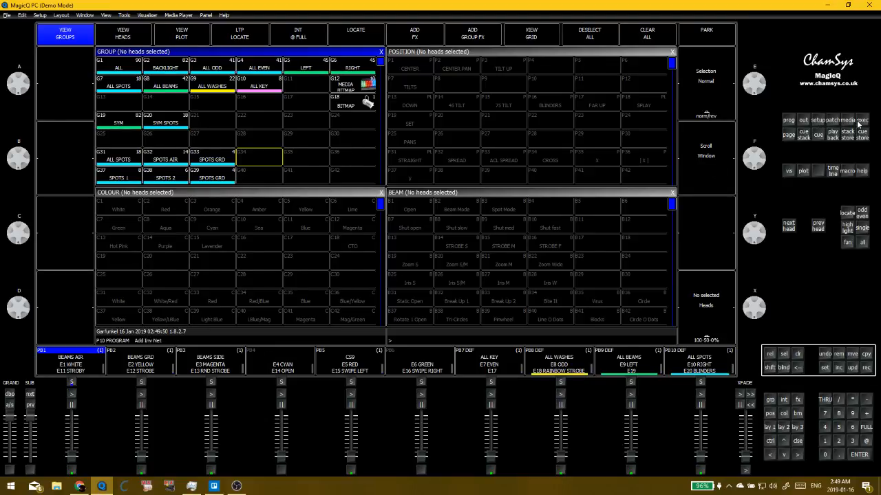
Open the Macro window to look over the stored macros, and return to the group and palette layout
click(845, 172)
click(358, 152)
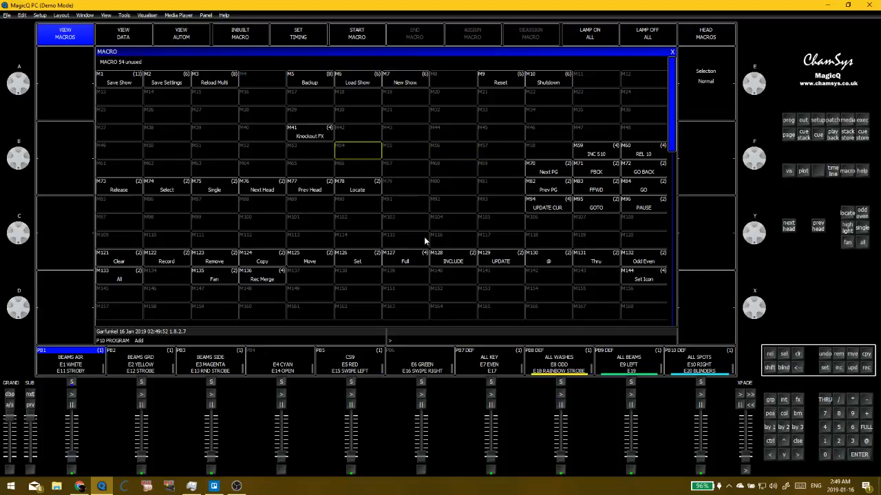
click(358, 222)
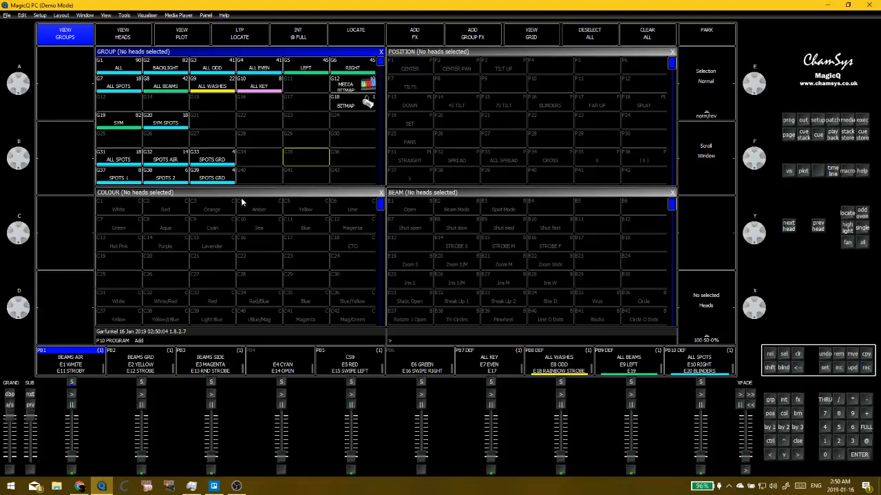
Clear the programmer and look through the Cue Stack Store, from the hazer and timer stacks to the position, colour and intensity effects
key(F11)
key(ctrl+BackSpace)
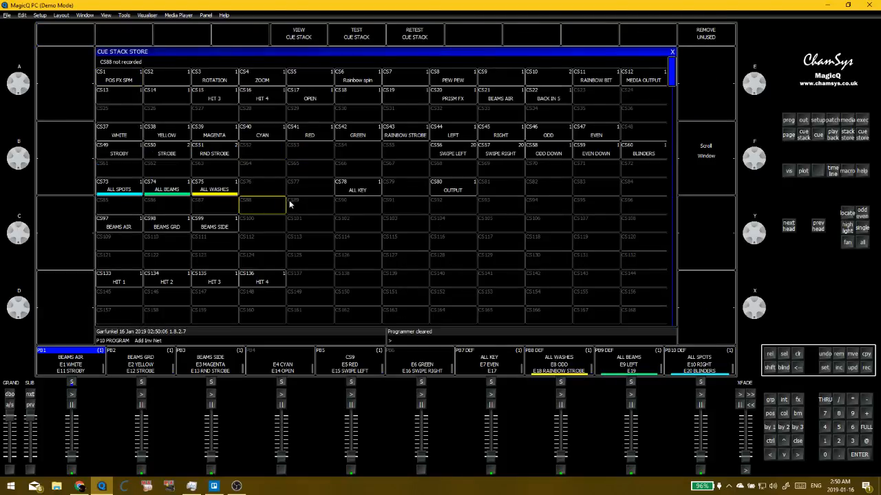
scroll(283, 196, down, 17)
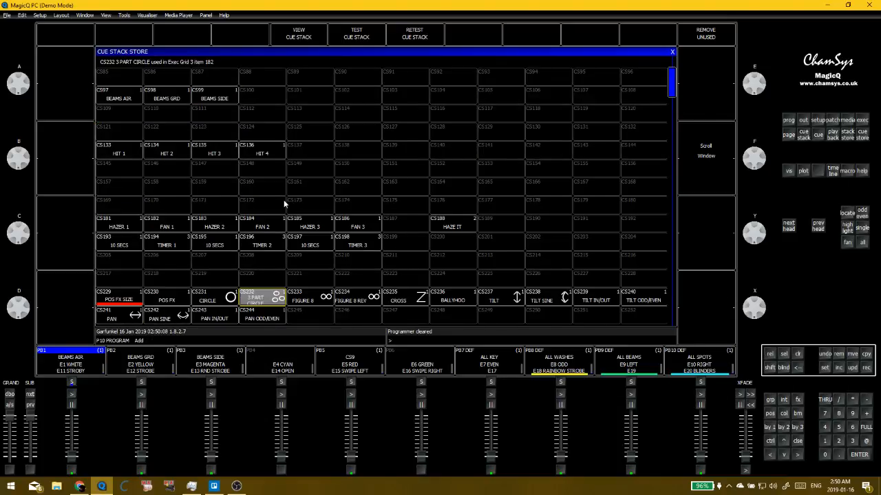
scroll(284, 199, down, 3)
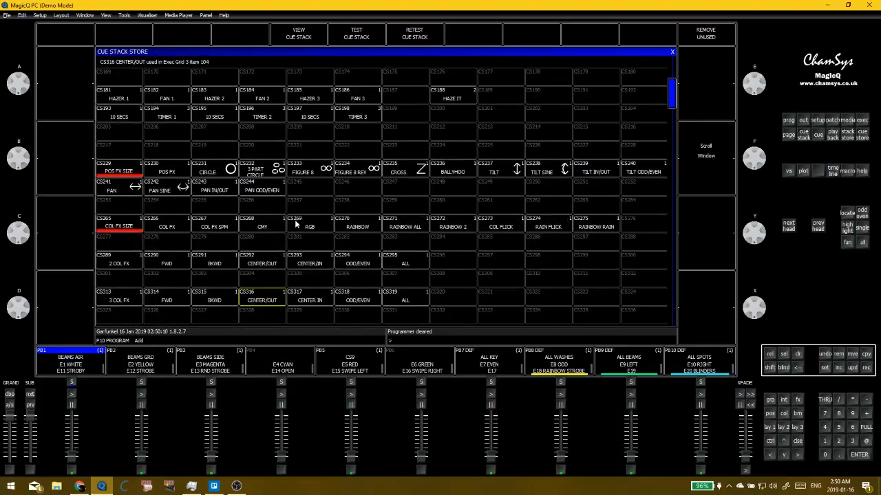
click(313, 200)
click(247, 243)
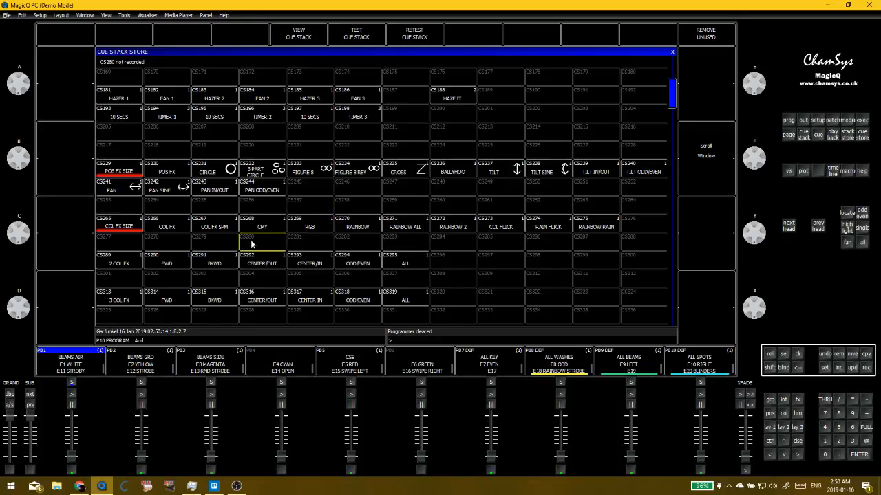
scroll(251, 244, down, 5)
scroll(250, 242, down, 3)
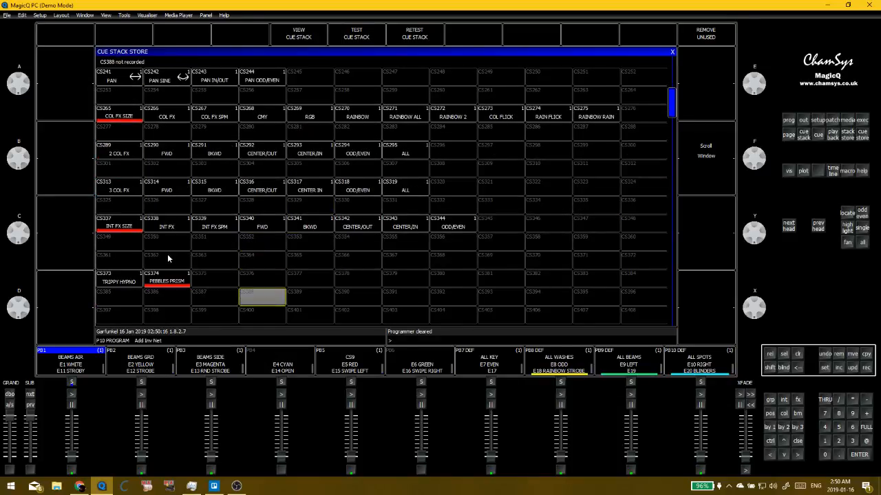
click(215, 260)
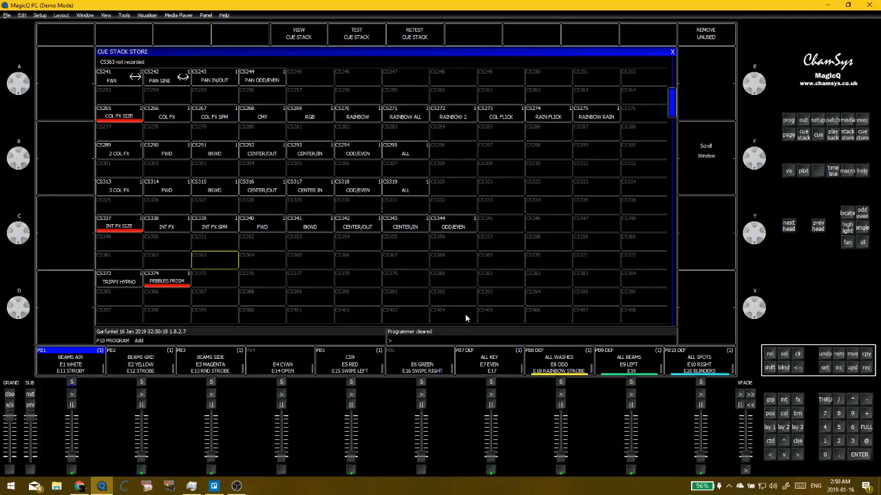
Open the PEBBLES PRISM cue stack's Function options to view its colour tag, and close both cue stack windows
click(175, 285)
click(293, 34)
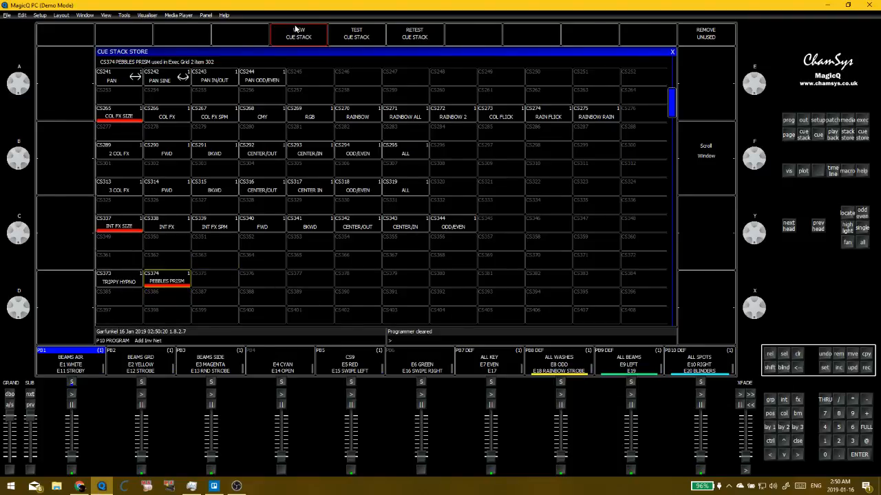
click(133, 40)
click(222, 72)
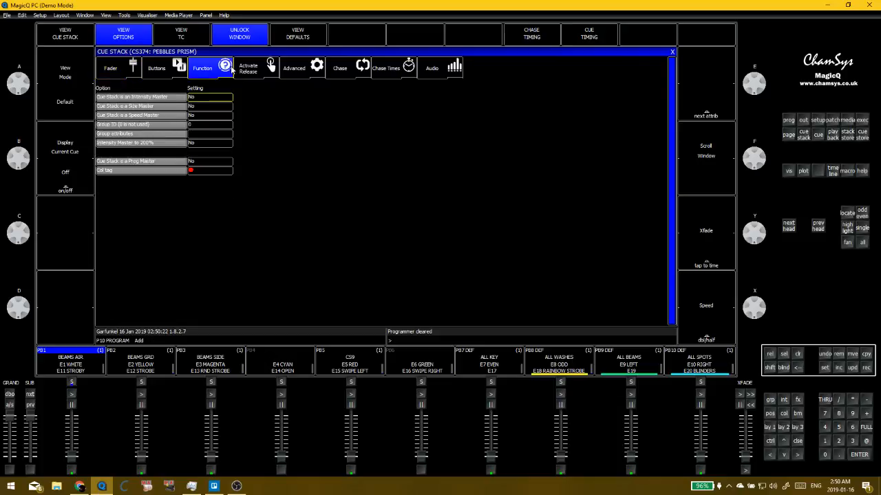
click(672, 53)
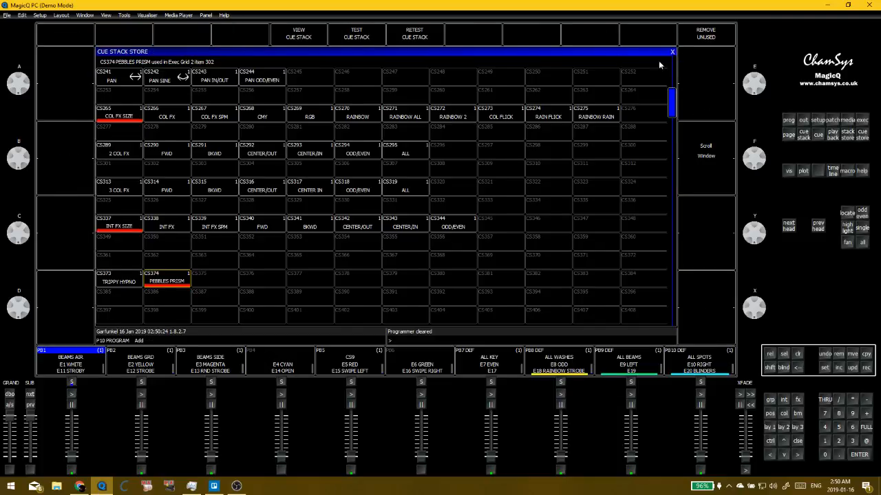
click(670, 52)
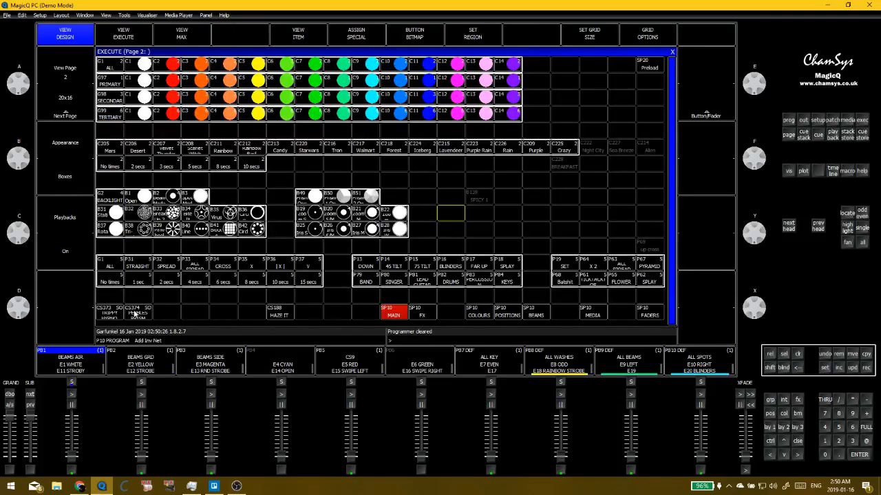
Open the cue stack of the ALL WASHES playback from the Execute view, and close it again
click(157, 315)
click(582, 369)
click(622, 358)
click(690, 360)
click(577, 372)
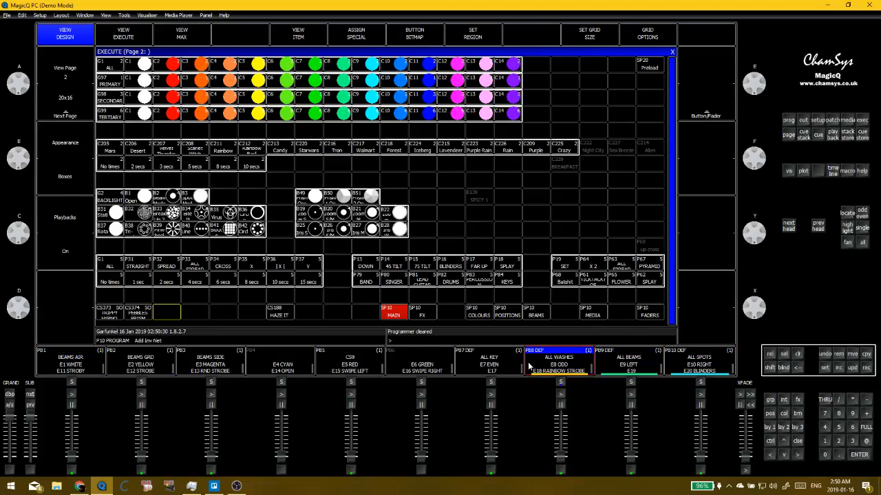
click(577, 371)
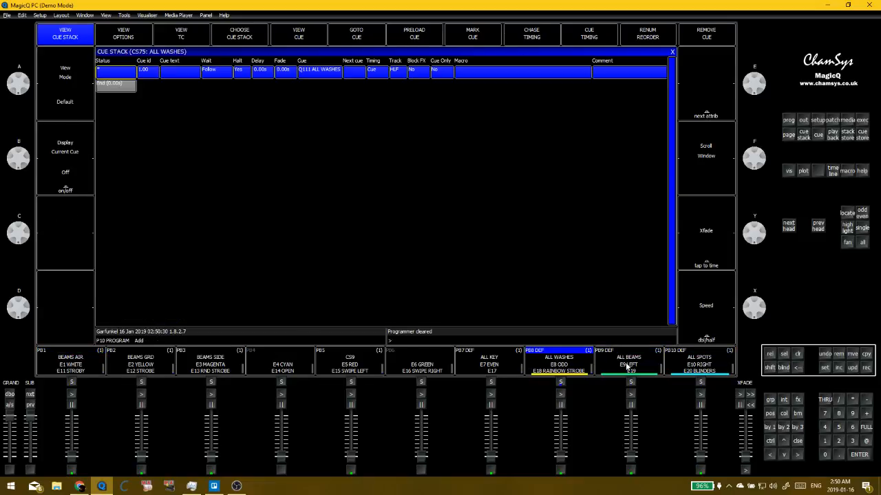
click(672, 51)
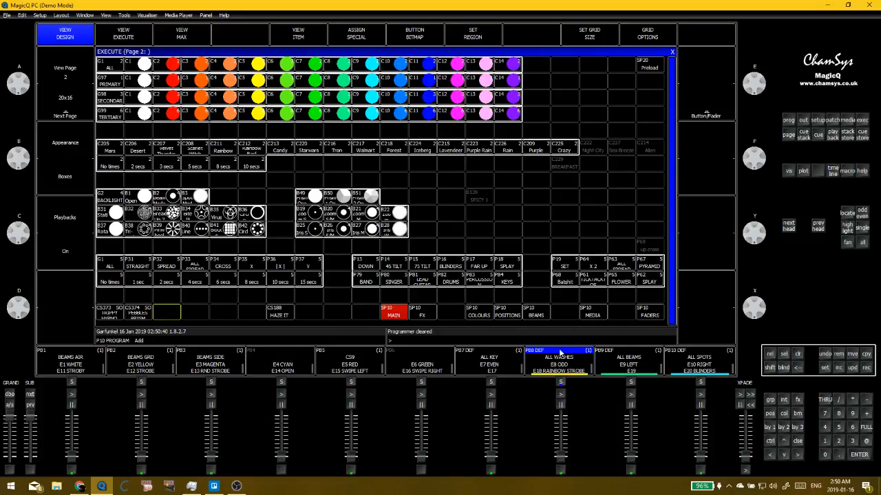
Page the playbacks back to page 1, SUBS
click(30, 405)
click(31, 405)
click(31, 405)
click(32, 405)
click(31, 405)
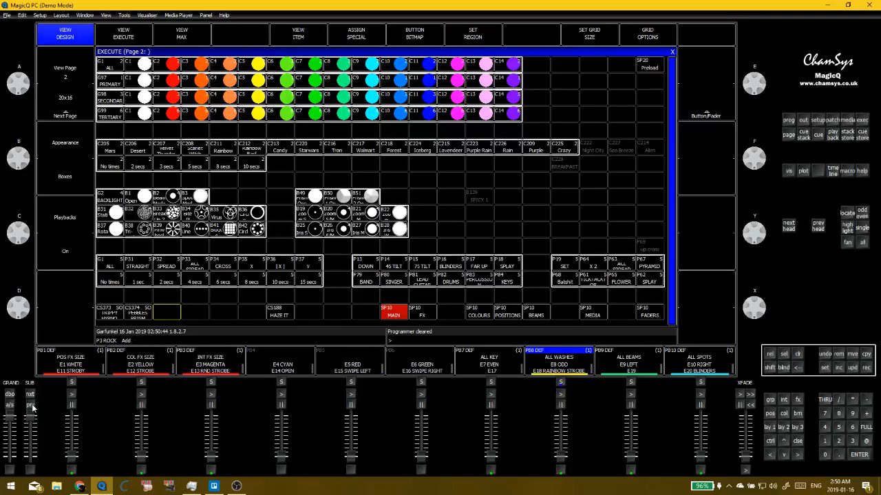
click(31, 406)
click(32, 405)
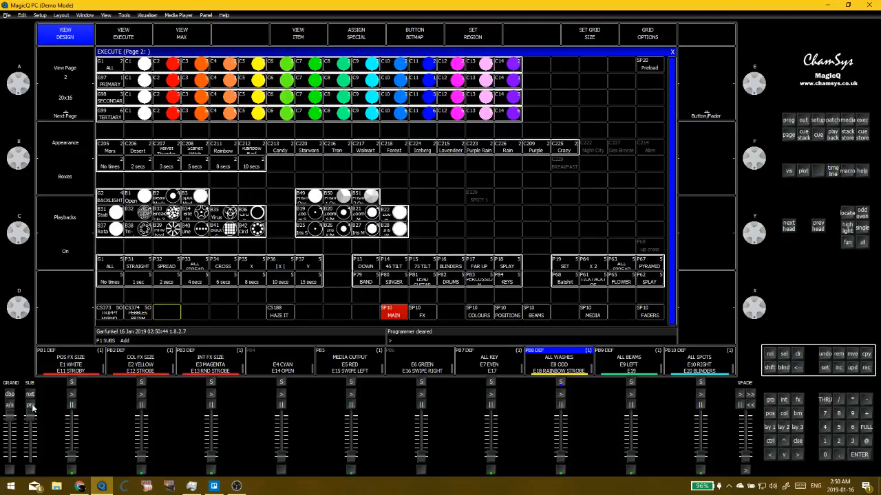
Select the ALL WASHES, ALL BEAMS and ALL SPOTS playbacks in turn to point out their colour tags, ending on ALL SPOTS
click(520, 214)
click(608, 357)
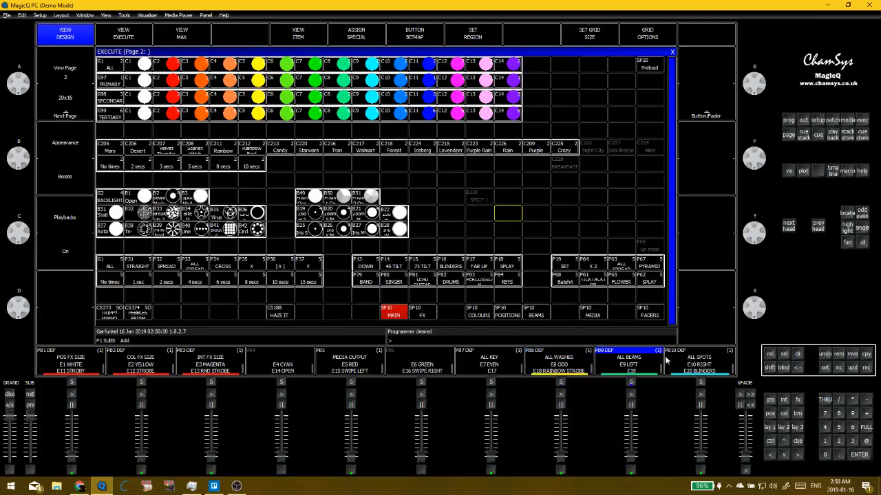
click(665, 357)
click(596, 359)
click(569, 361)
click(621, 365)
click(686, 366)
click(631, 367)
click(578, 366)
click(623, 366)
click(698, 367)
click(630, 367)
click(583, 367)
click(628, 366)
click(695, 368)
click(623, 369)
click(578, 367)
click(626, 367)
click(695, 368)
click(627, 366)
click(564, 366)
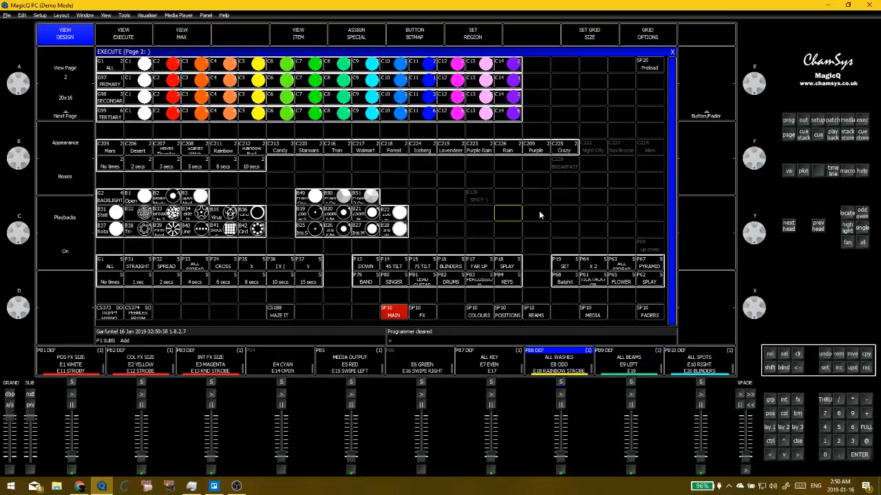
click(612, 370)
click(687, 368)
click(566, 368)
click(619, 372)
click(669, 369)
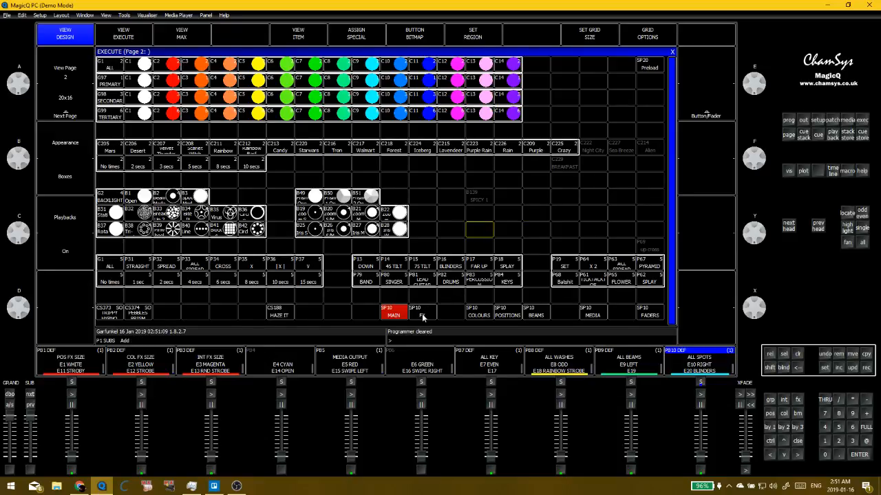
Reopen the Cue Stack Store and look over the hazer, fan, timer and position effect cue stacks
click(548, 211)
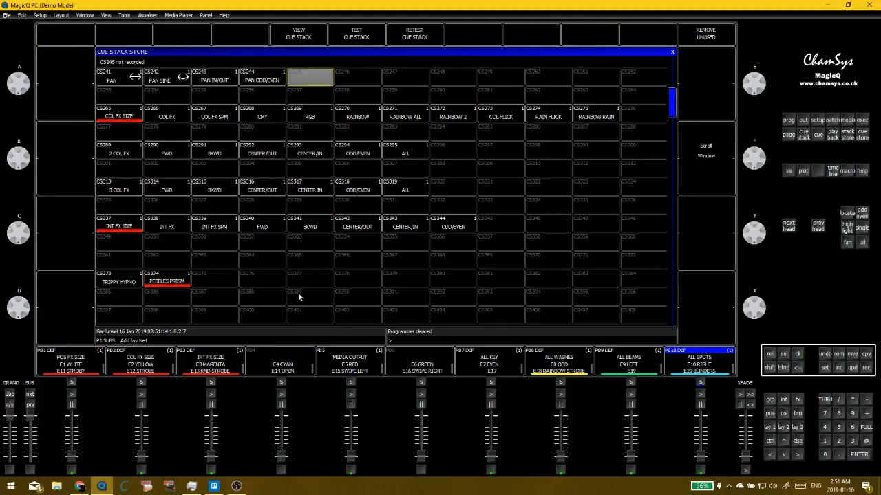
scroll(298, 292, up, 4)
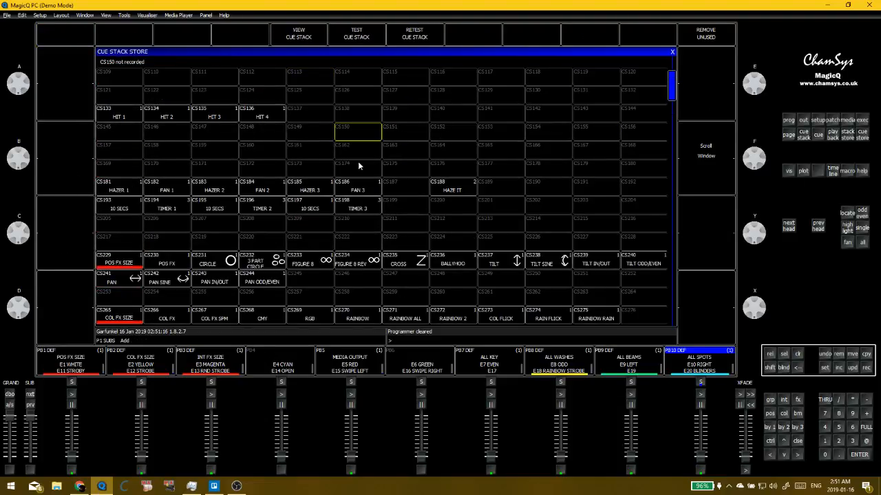
click(358, 166)
click(357, 152)
key(alt+Tab)
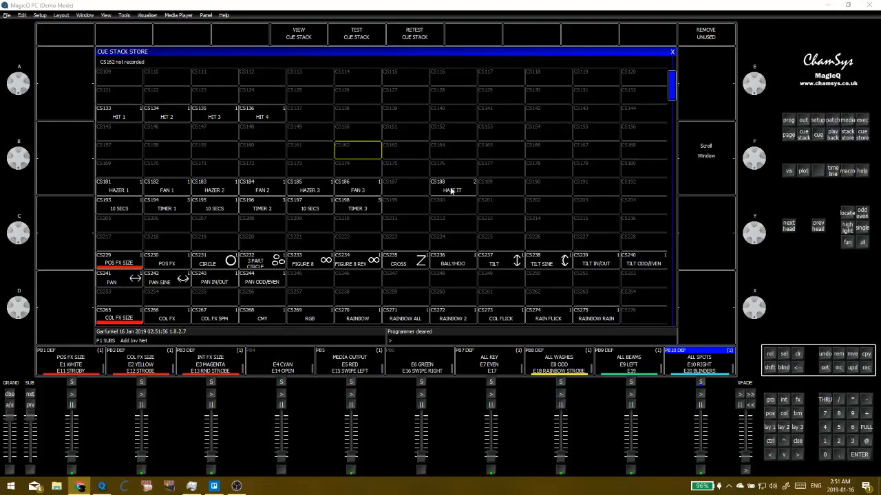
click(412, 149)
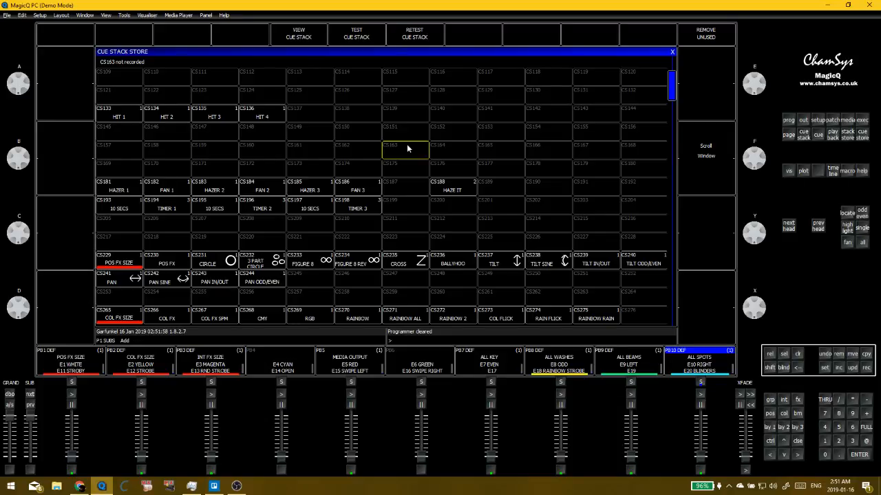
click(389, 139)
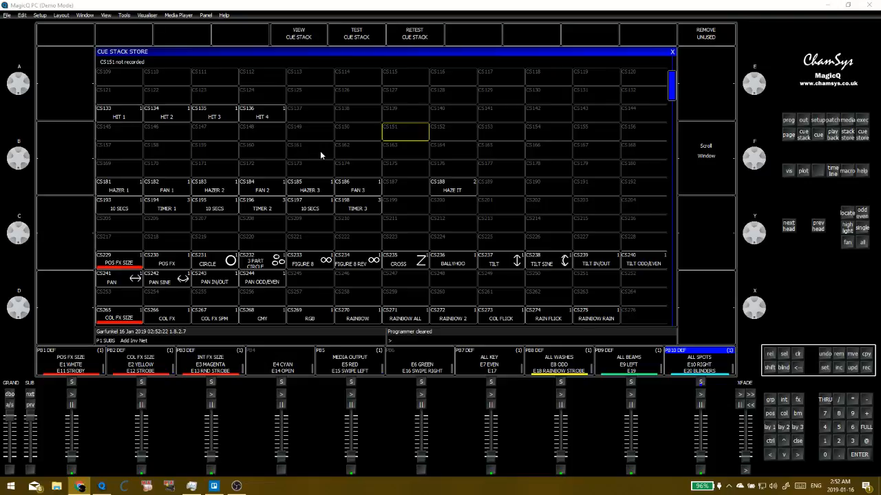
click(328, 135)
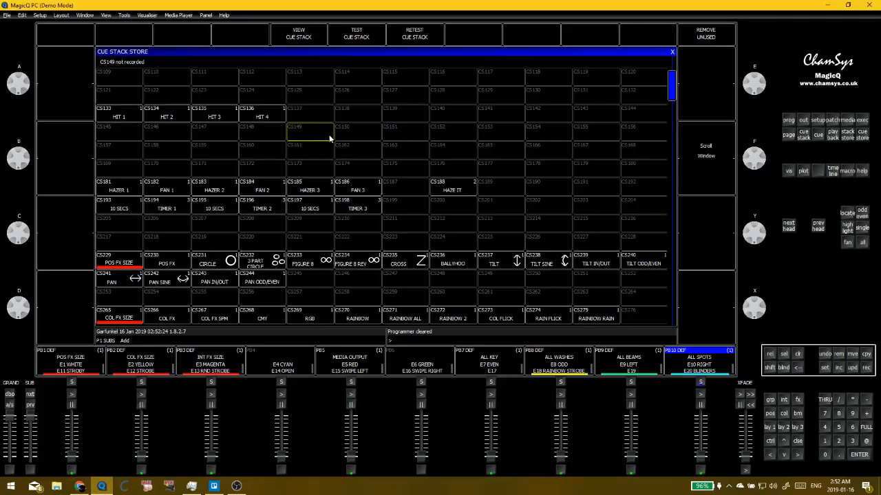
Close the Cue Stack Store and show the FADERS page of the Execute window in execute view
key(Escape)
click(367, 177)
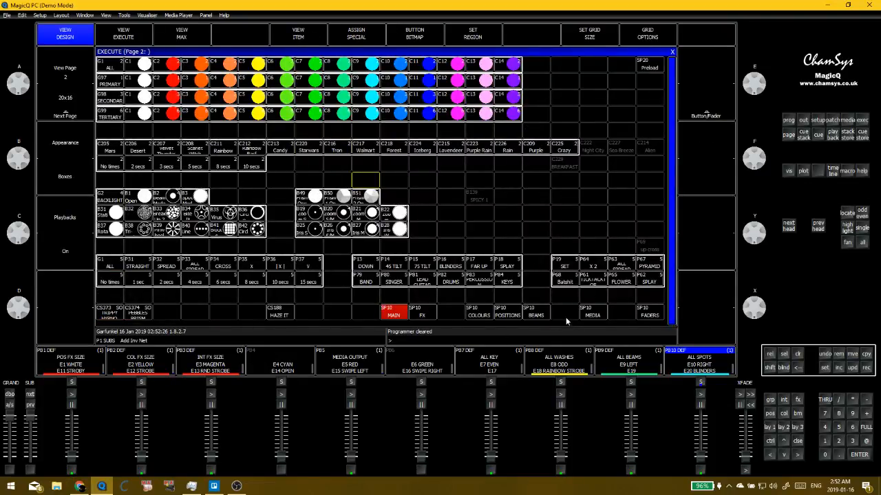
click(649, 316)
click(123, 33)
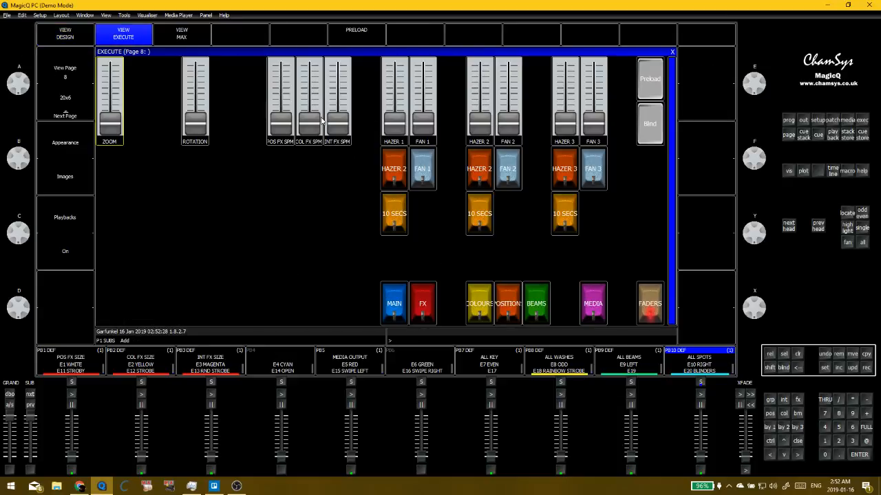
View the MAIN execute page, return to the FADERS page and try the HAZER 1 fader
click(81, 486)
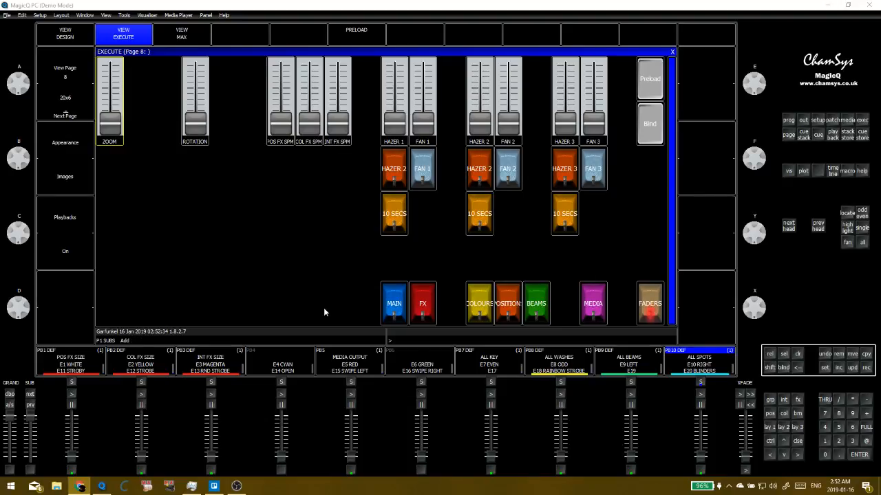
click(403, 315)
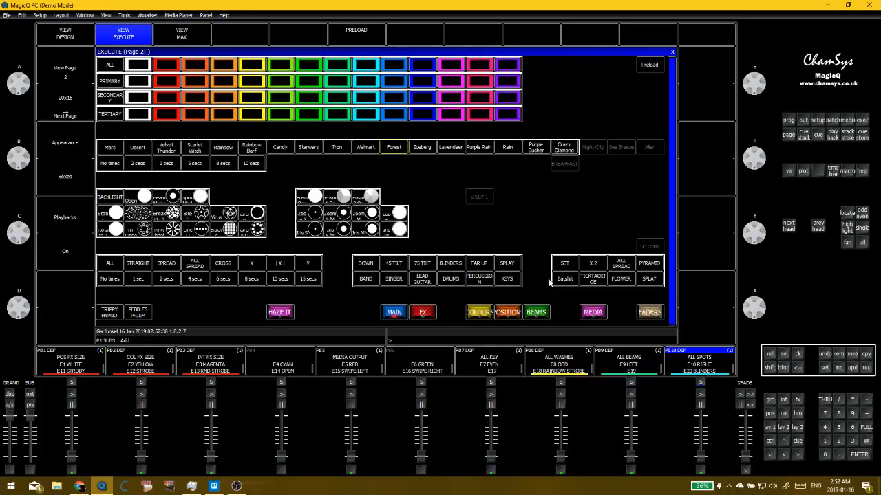
click(649, 312)
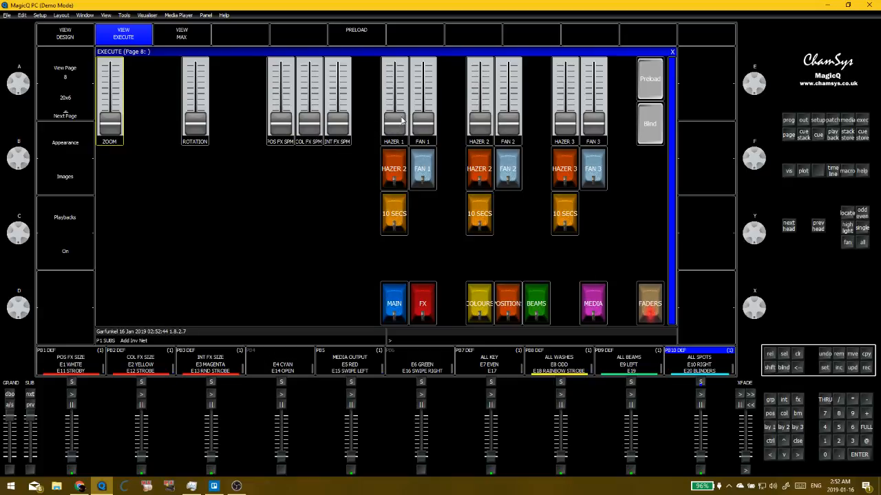
mouse_move(402, 121)
mouse_down()
mouse_move(394, 112)
mouse_move(395, 137)
mouse_up()
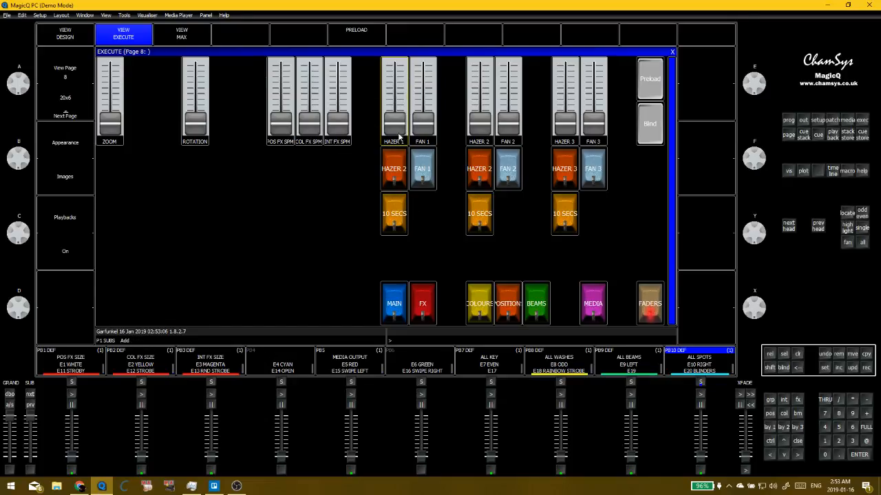
Show the FADERS execute page in design view and dismiss the new-subscriber notifications
click(65, 33)
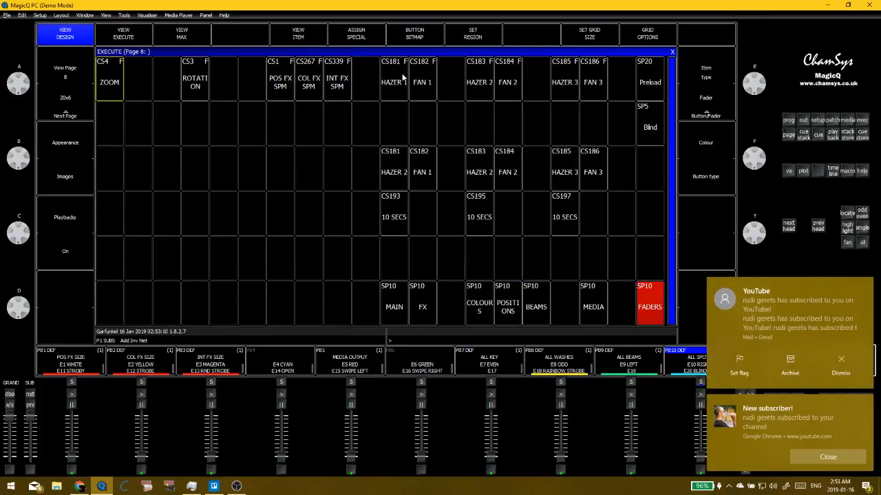
click(828, 457)
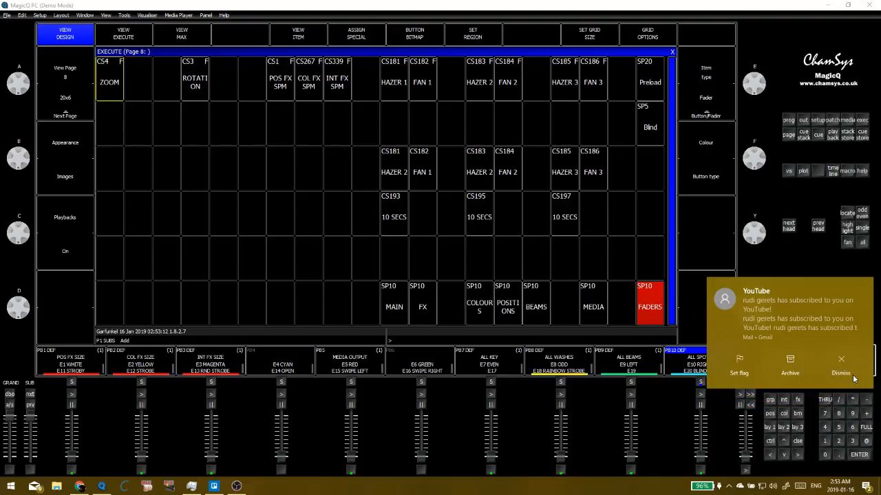
click(844, 447)
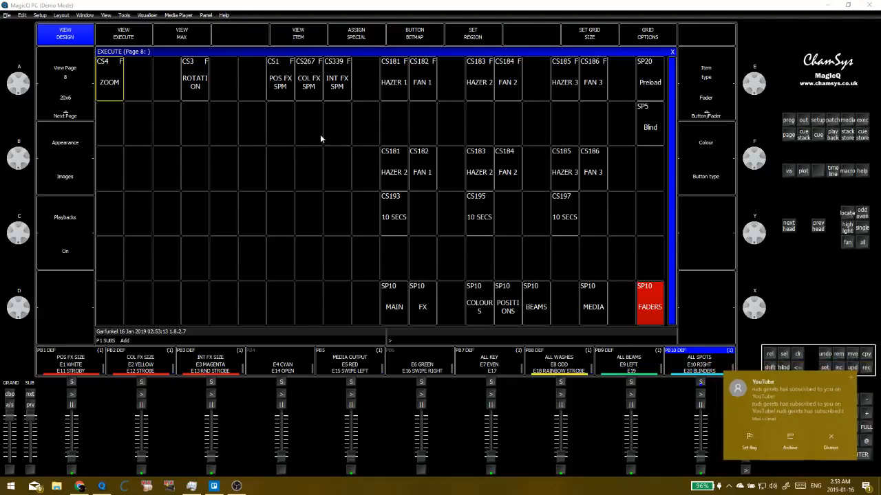
Show the FADERS page in execute view, raise the HAZER 1 fader partway, and toggle the hazer button beneath it off and on
click(353, 224)
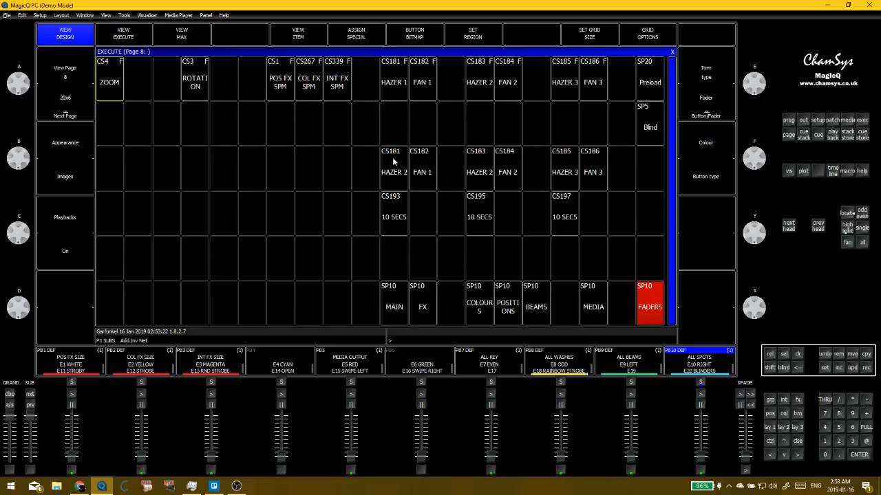
click(123, 33)
mouse_move(394, 124)
mouse_down()
mouse_move(391, 96)
mouse_move(394, 110)
mouse_up()
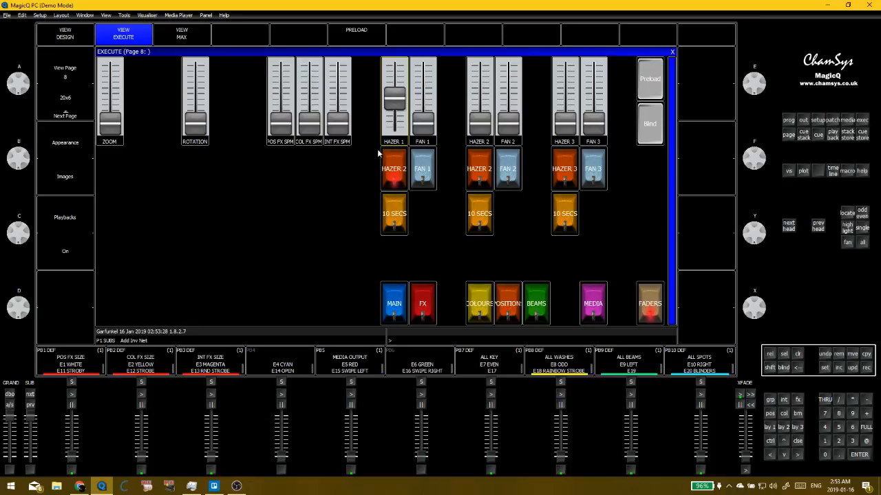
click(396, 174)
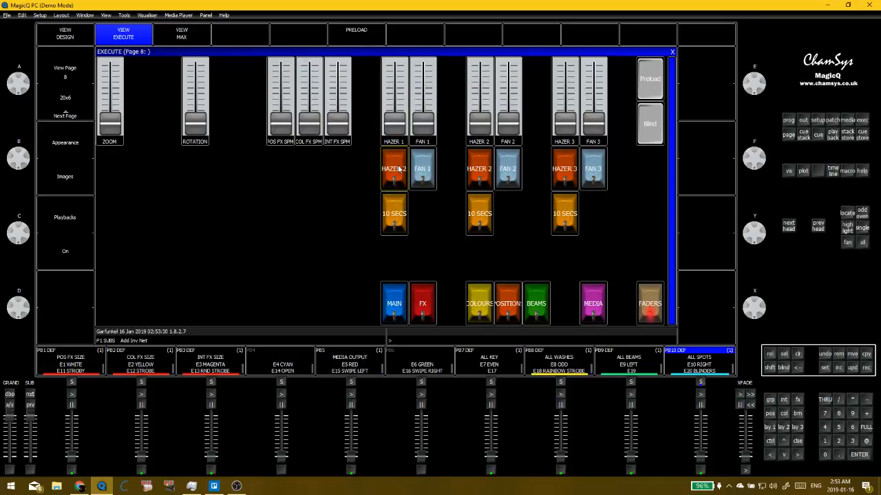
click(399, 169)
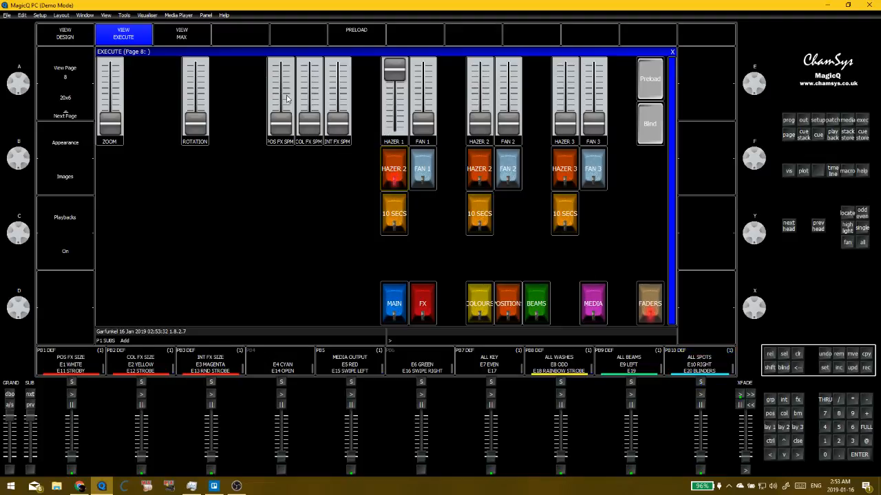
click(387, 177)
click(389, 178)
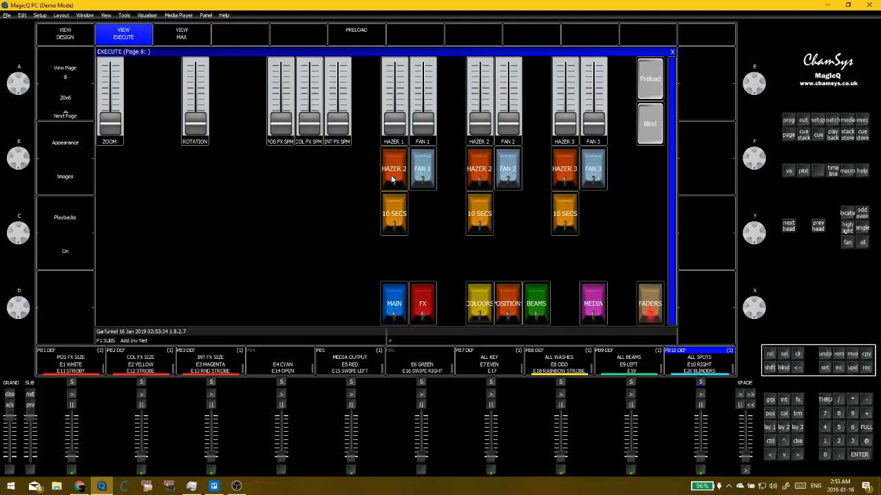
Try the HAZER 1 fader at about half level together with its toggle button, ending with the hazer switched off
click(392, 179)
drag(395, 120, 402, 98)
click(394, 165)
click(394, 167)
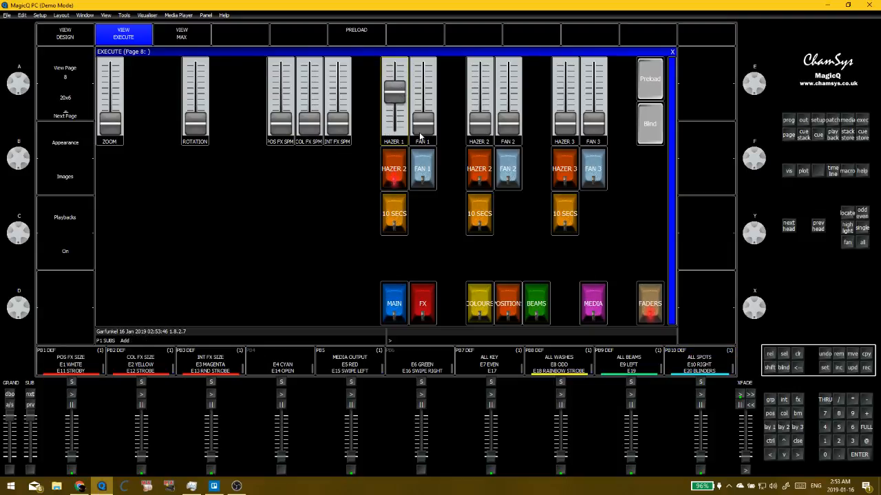
click(393, 171)
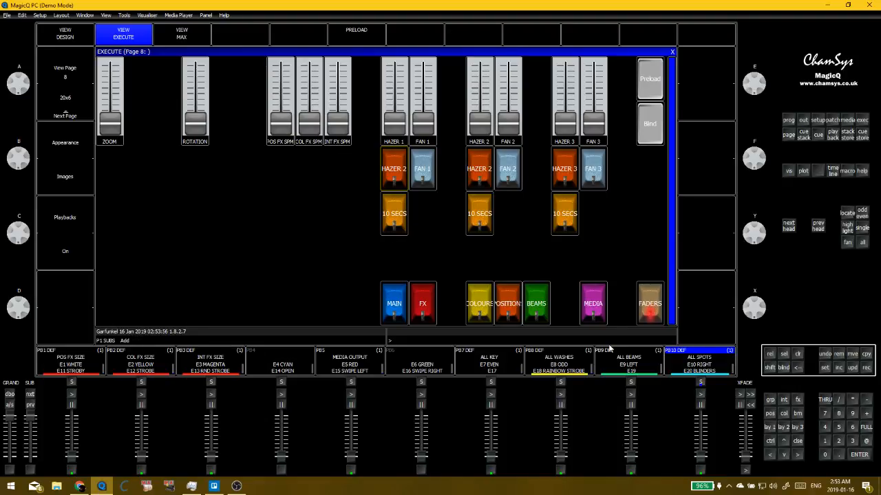
Switch the FADERS page to design view and activate the 10 SECS timer item below the first hazer
click(54, 36)
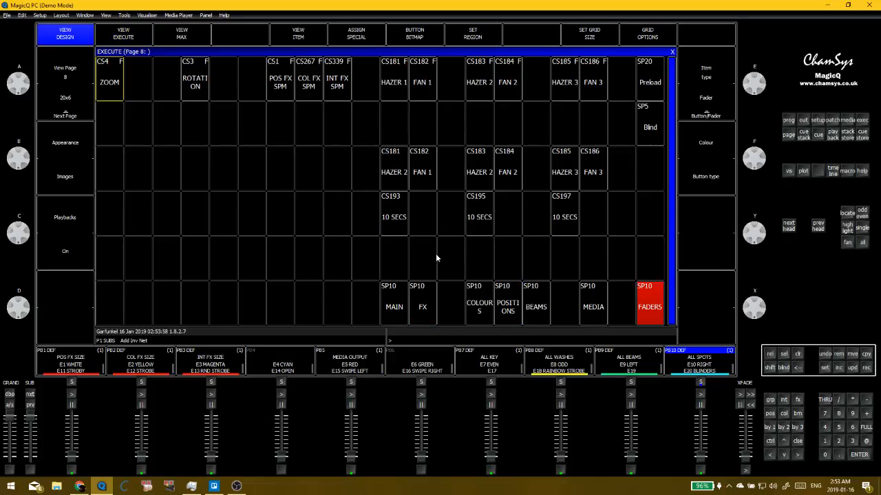
click(411, 245)
key(Up)
key(Left)
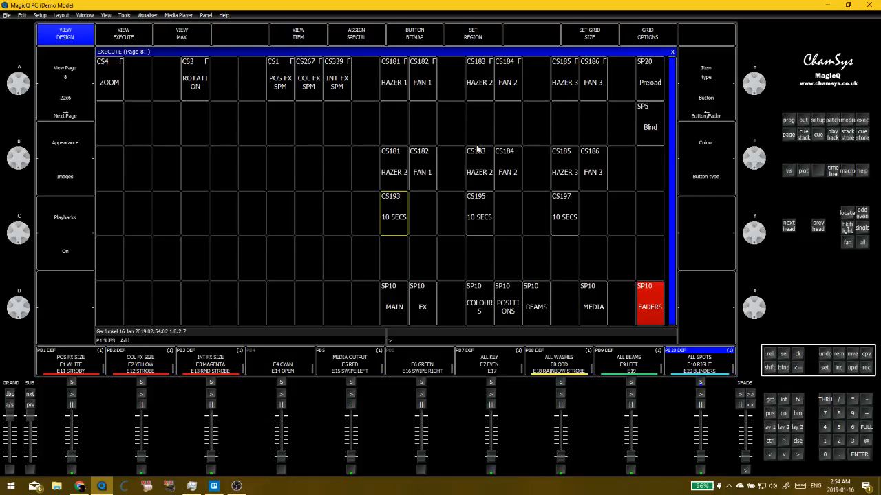
click(394, 211)
click(394, 157)
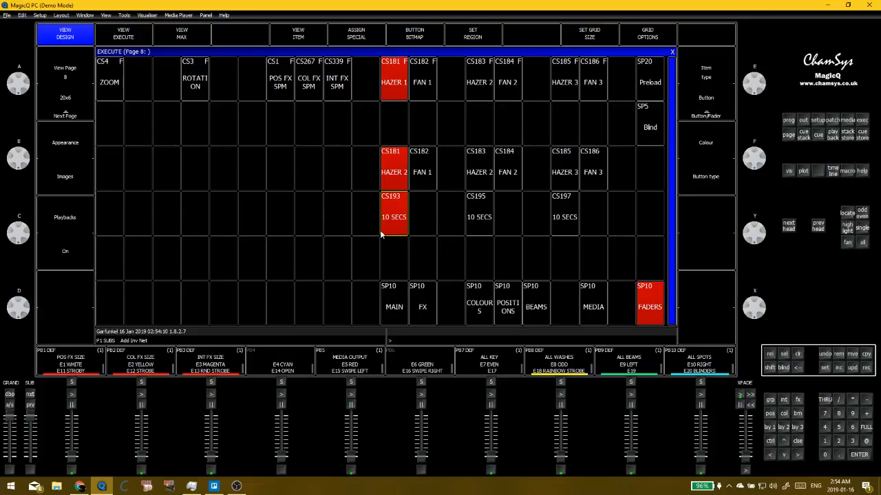
View the MAIN page in execute view, then return to the FADERS page
click(384, 315)
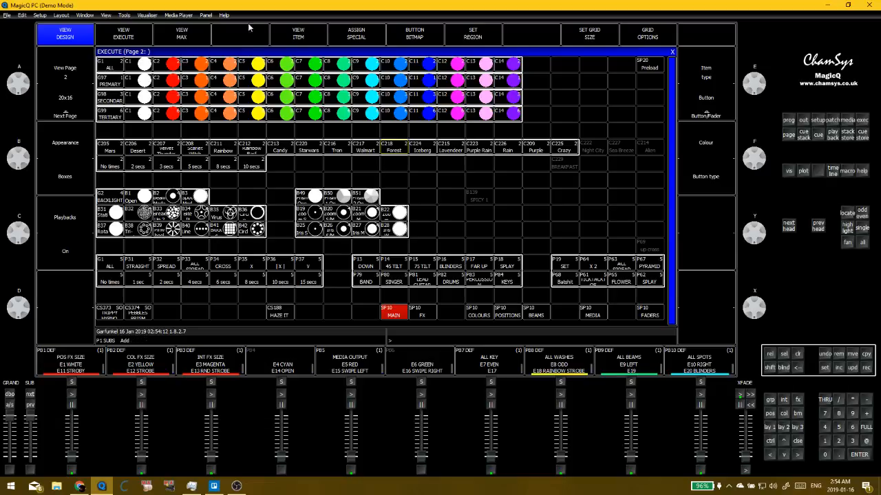
click(123, 38)
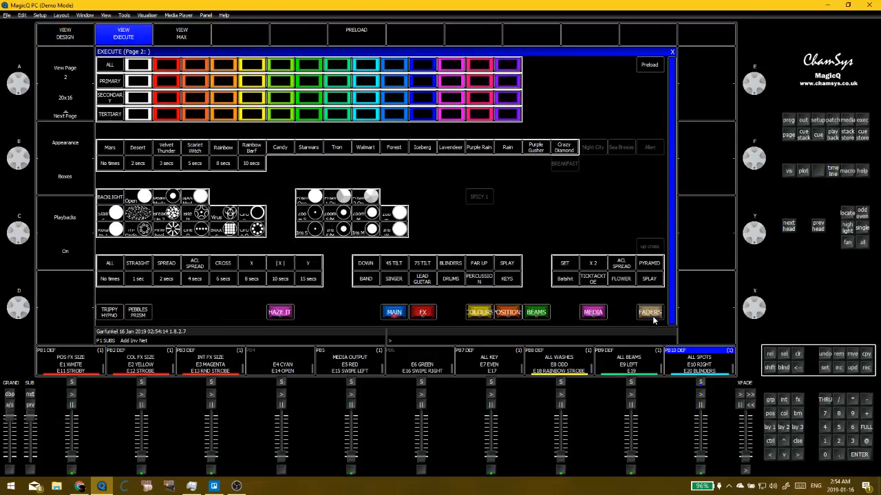
click(652, 317)
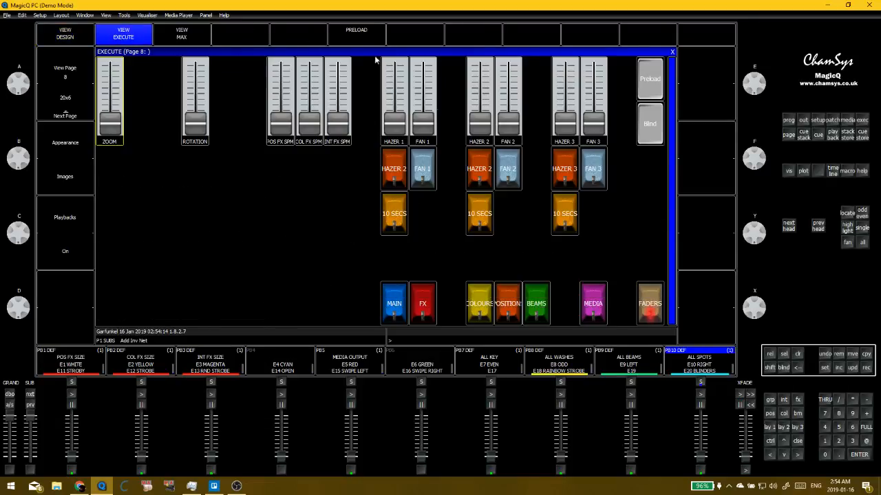
Start the first hazer's 10 SECS timer, look at the MAIN page, and come back to the FADERS page
click(396, 219)
click(393, 296)
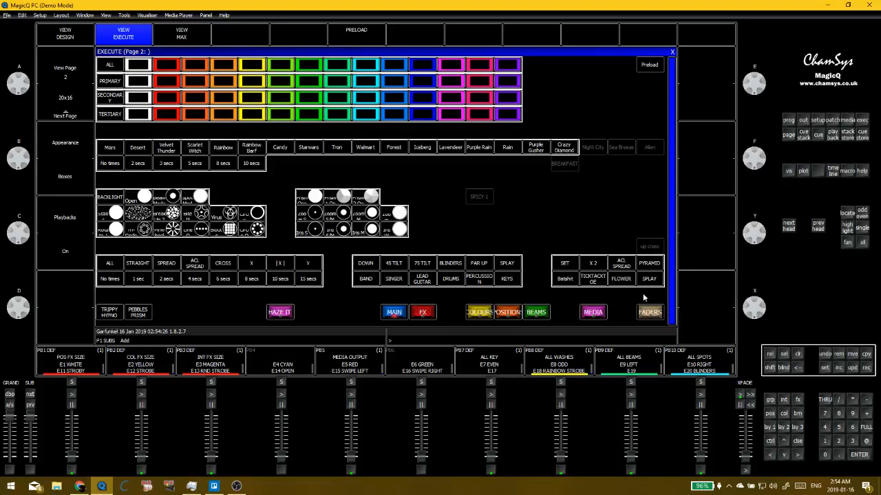
click(650, 311)
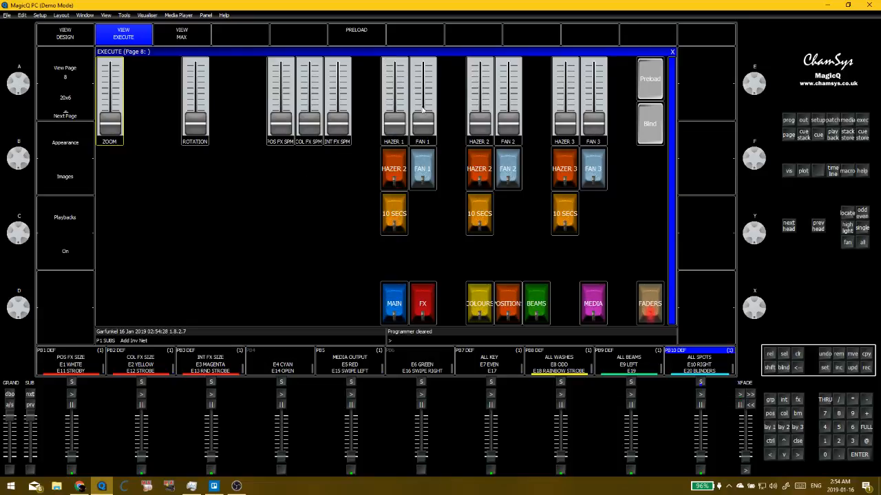
Bring the HAZER 1 fader to zero, clear the programmer, and run the first hazer's 10 SECS timer again
drag(394, 123, 383, 161)
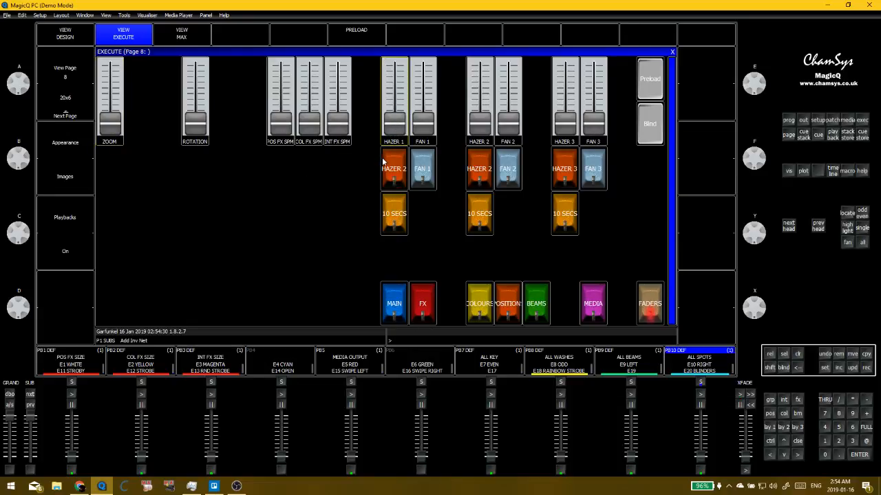
key(ctrl+BackSpace)
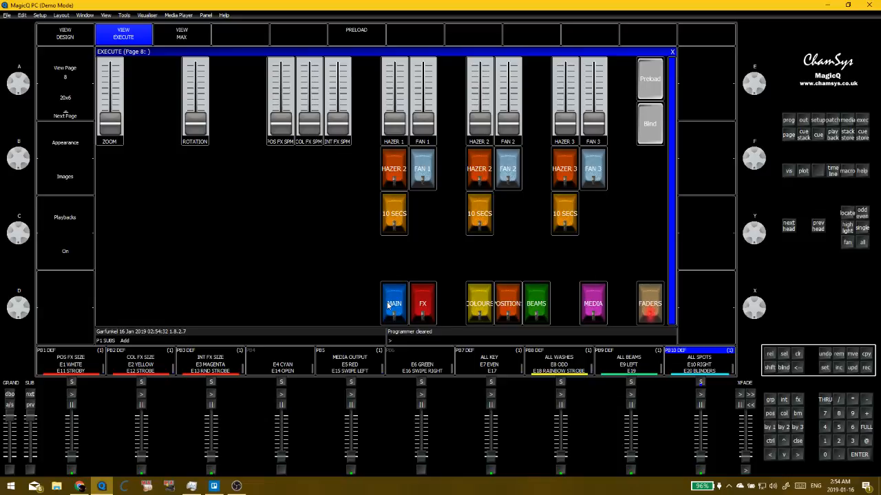
click(398, 221)
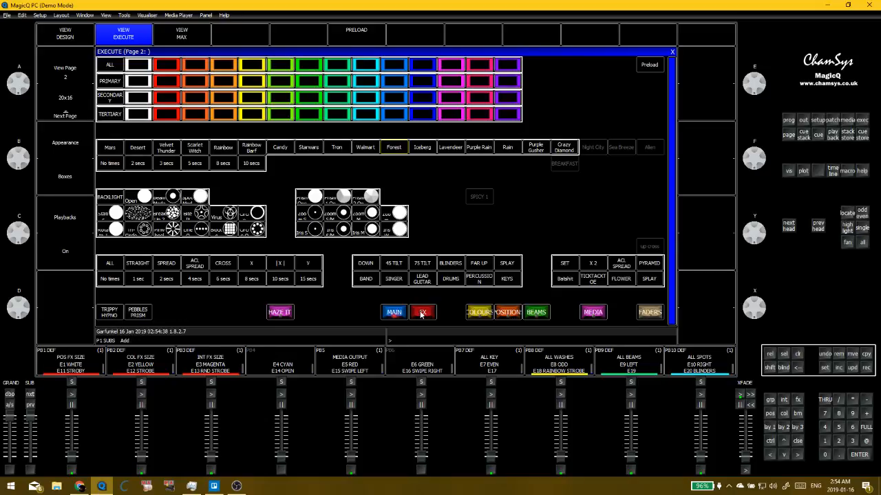
click(654, 315)
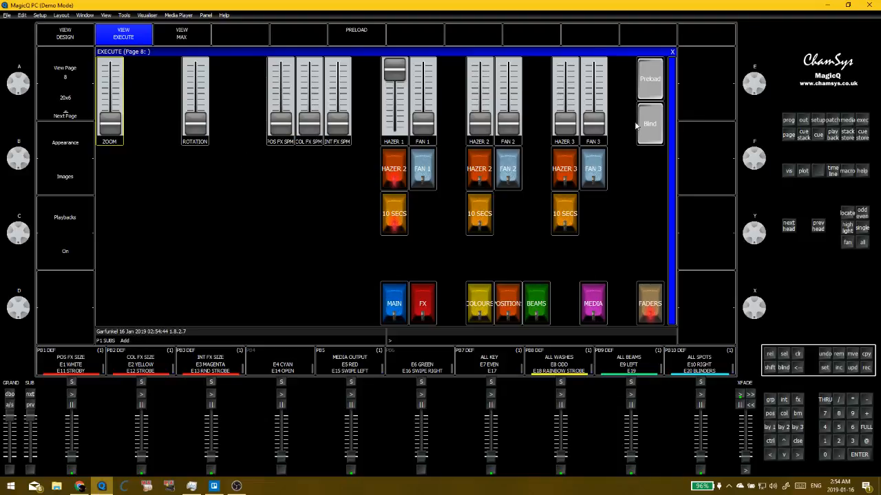
click(394, 123)
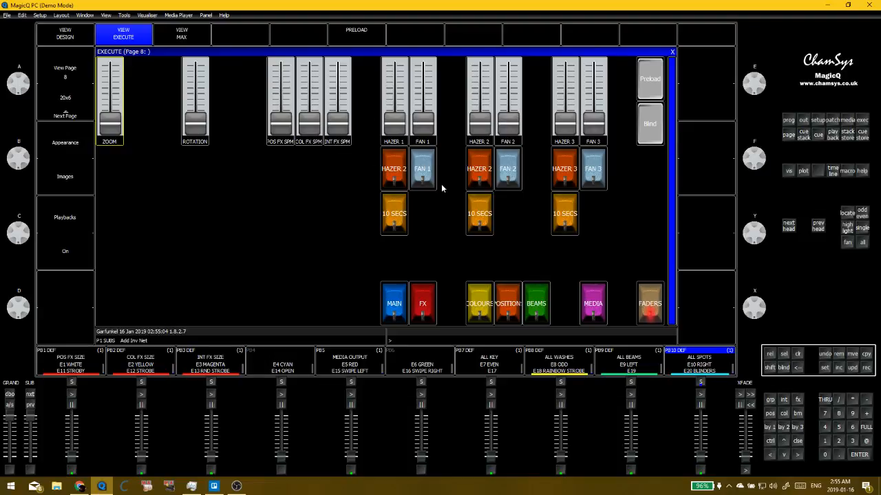
Leave the Execute window, record a new cue stack in slot CS159 of the Cue Stack Store, and open it
key(Escape)
click(153, 226)
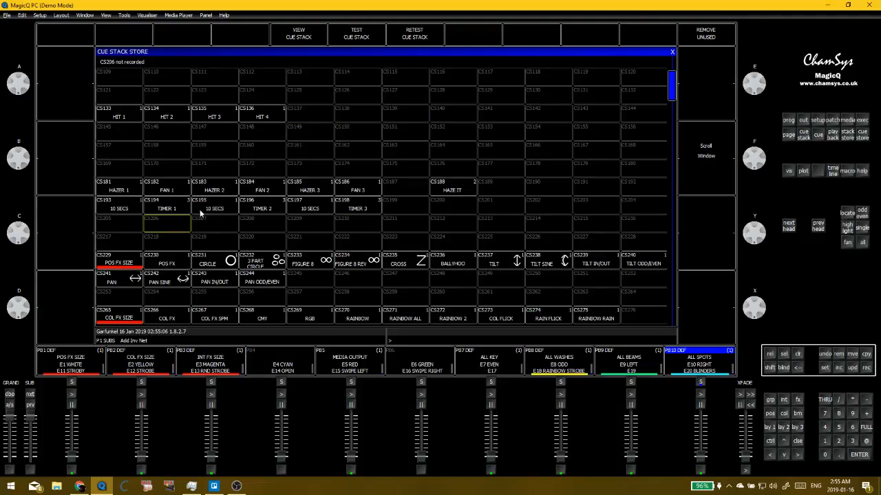
click(112, 224)
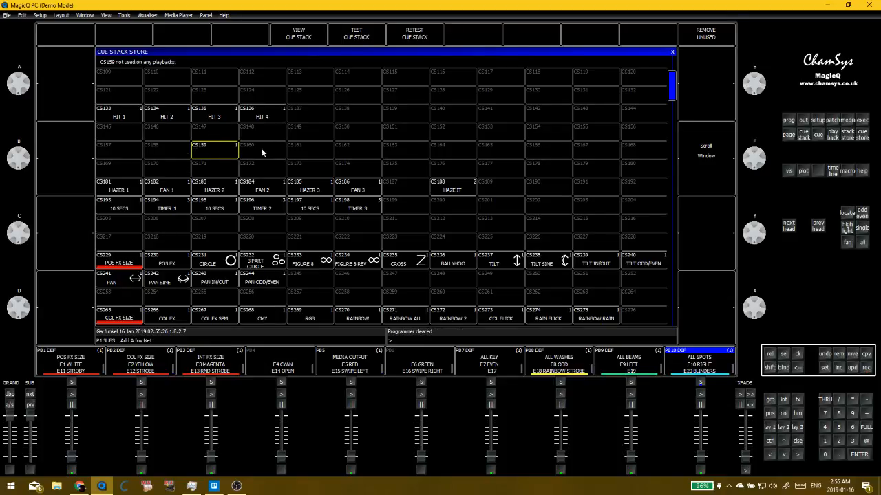
click(203, 146)
click(298, 33)
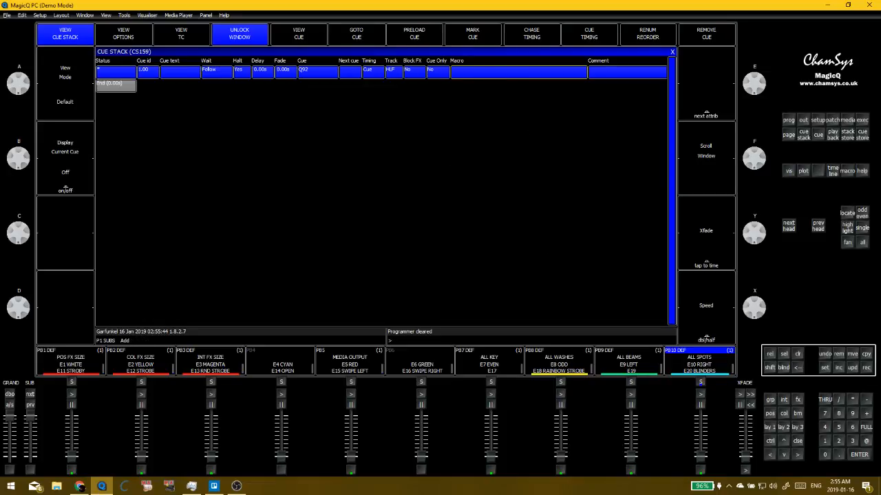
Set the macro of the cue in cue stack CS159 to A10 and close the cue stack window
click(80, 487)
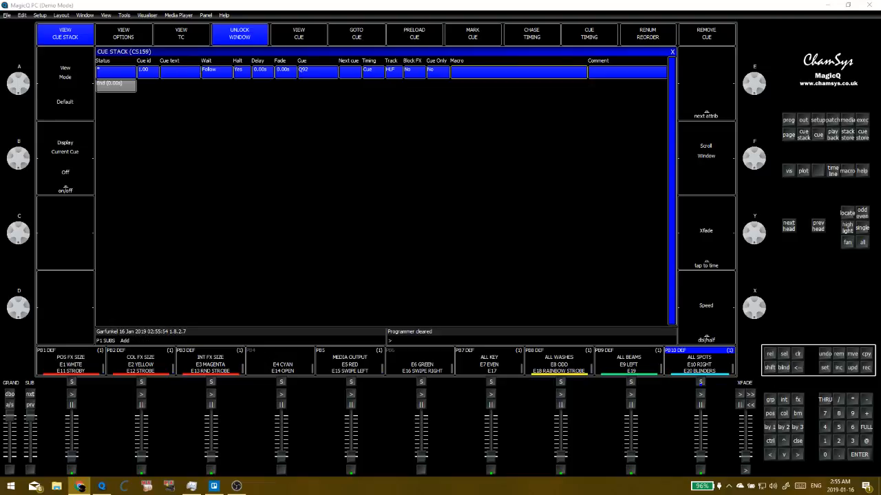
click(493, 71)
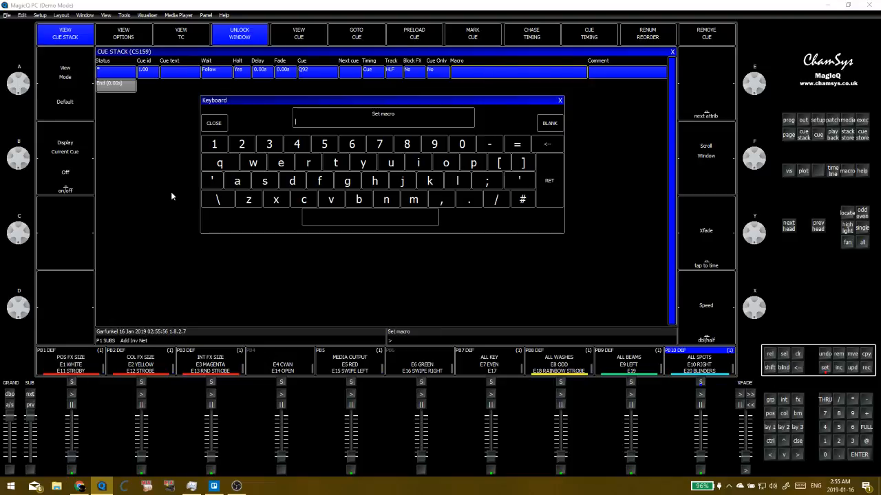
shift+click(236, 181)
click(215, 146)
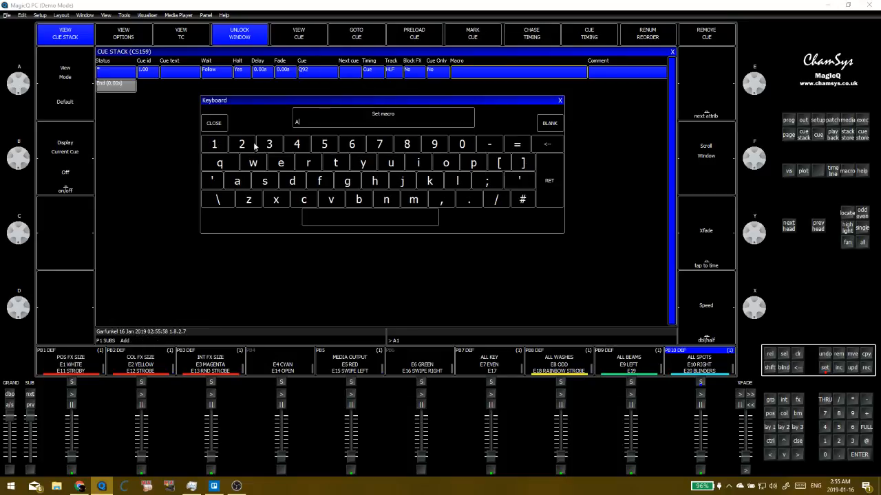
click(468, 145)
click(550, 181)
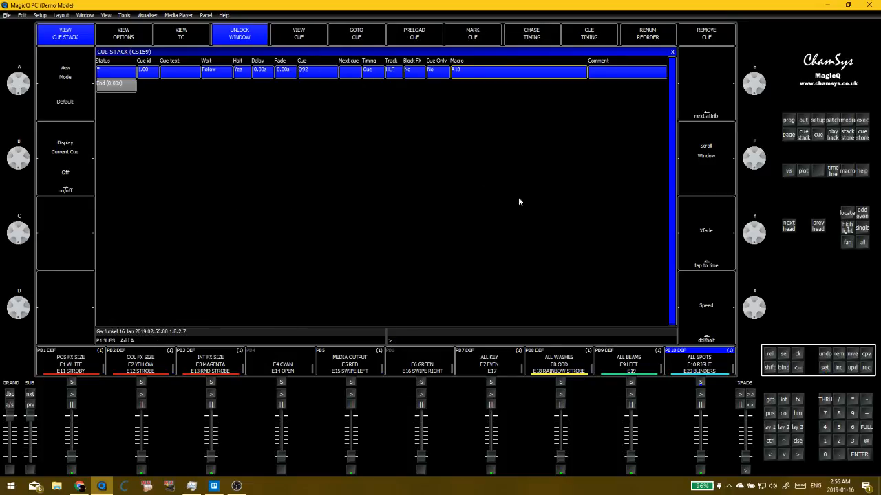
click(672, 52)
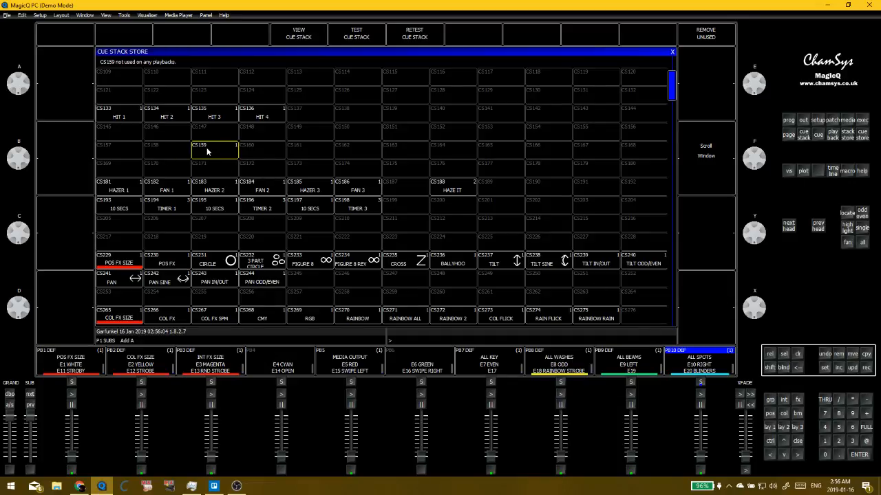
Activate the ALL SPOTS playback through cue stack CS159, then move that cue stack to slot CS157
click(723, 374)
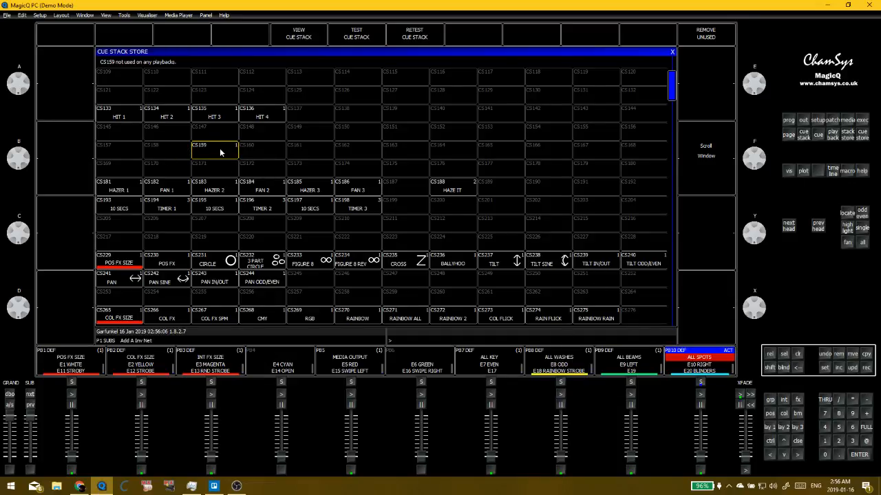
drag(219, 149, 178, 155)
click(132, 151)
Open cue stack CS157, change its cue's macro to A10/50, and close the cue stack window
click(321, 37)
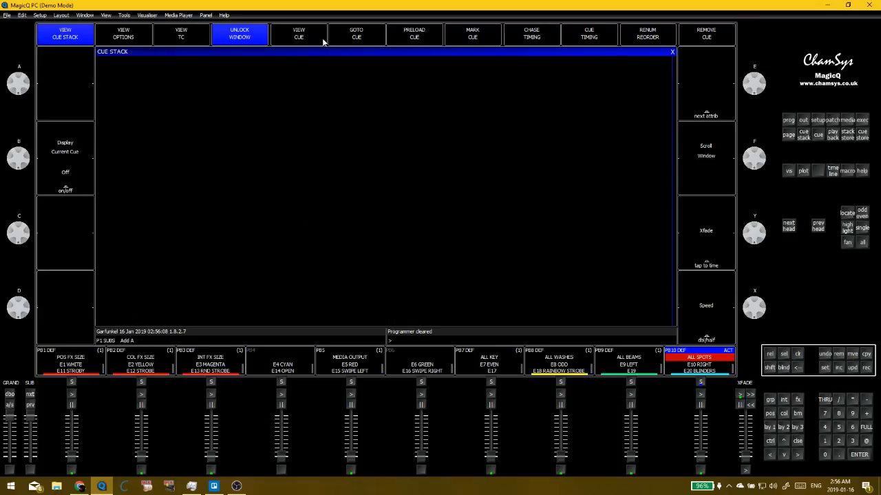
click(489, 71)
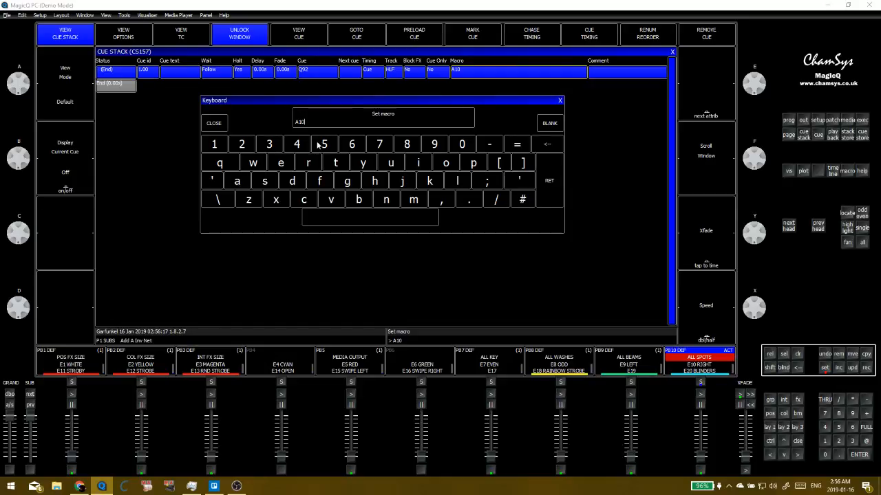
text(/50)
click(546, 169)
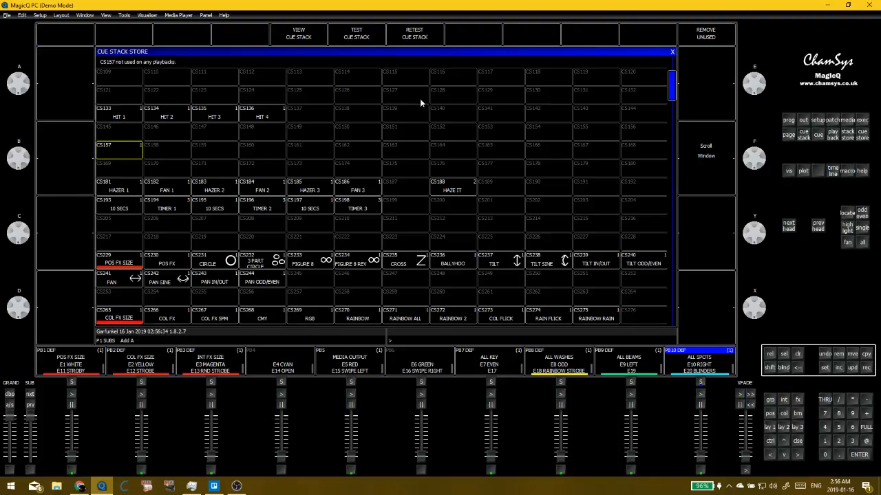
click(672, 53)
Activate cue stack CS157, examine the spot heads' dimmer levels in the Outputs window, and close that window
click(119, 156)
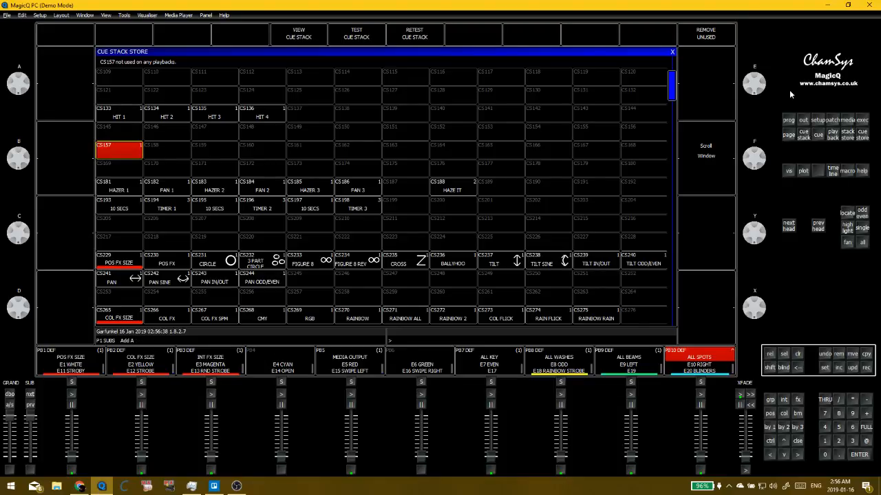
click(803, 122)
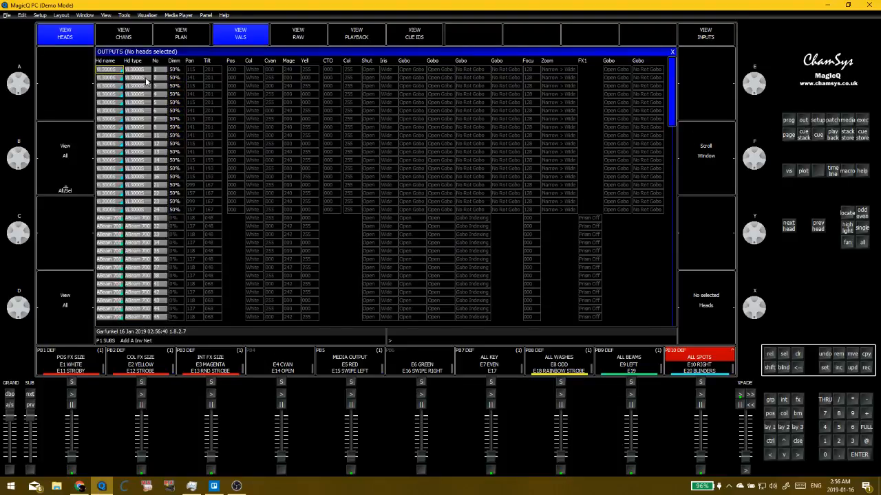
click(671, 54)
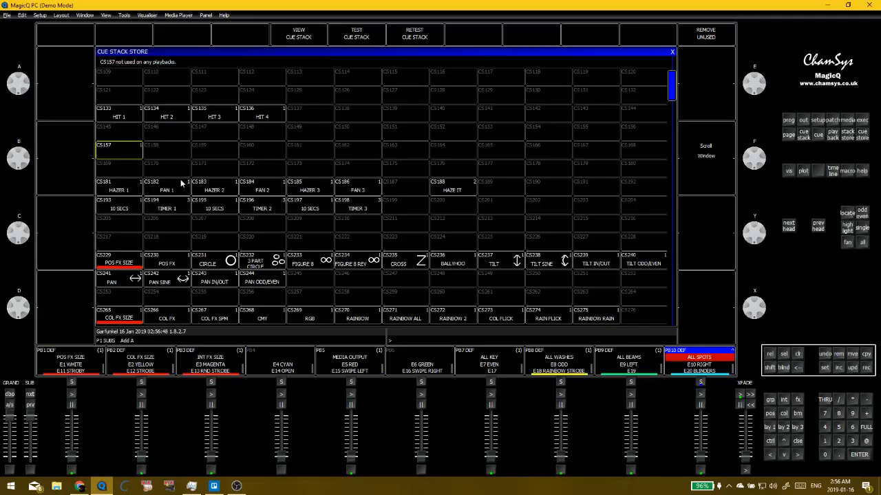
Record a second cue into cue stack CS157, set that cue's macro to R10, and close the cue stack window
click(298, 33)
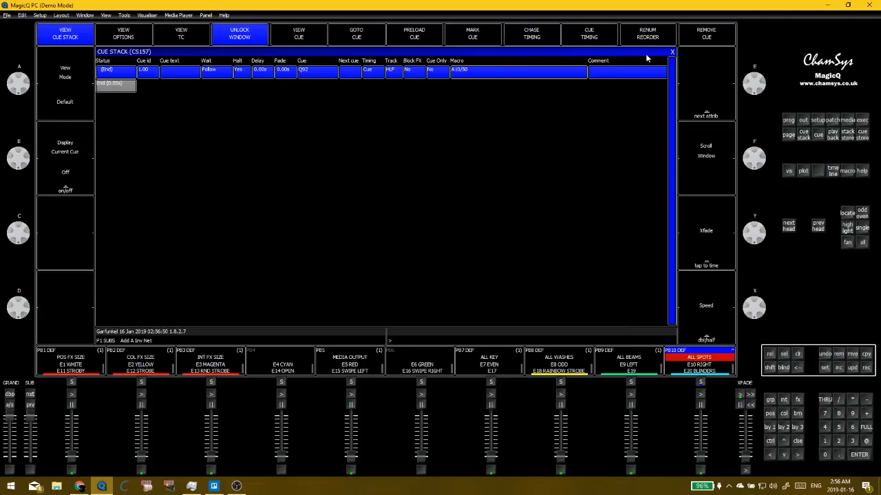
click(672, 53)
click(123, 150)
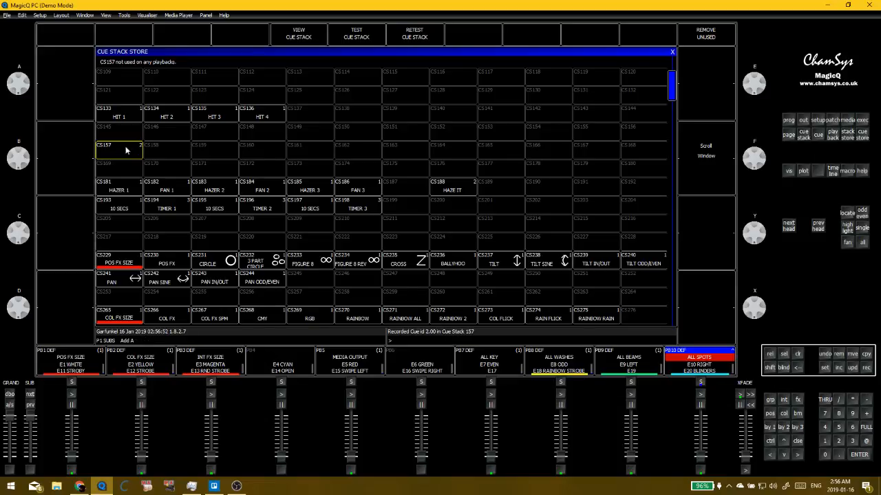
click(309, 32)
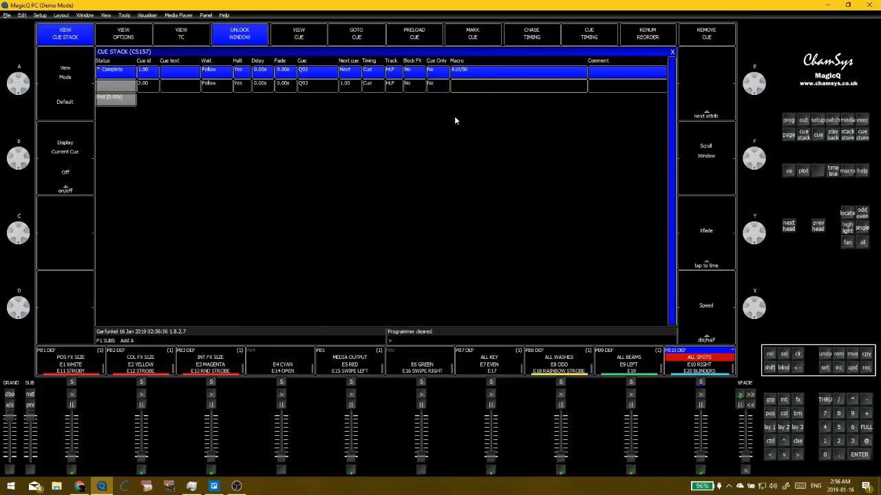
click(492, 87)
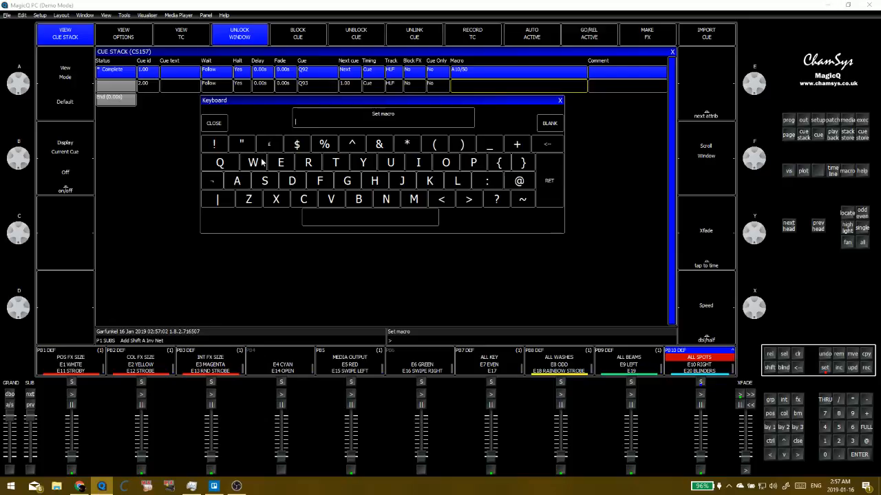
click(309, 163)
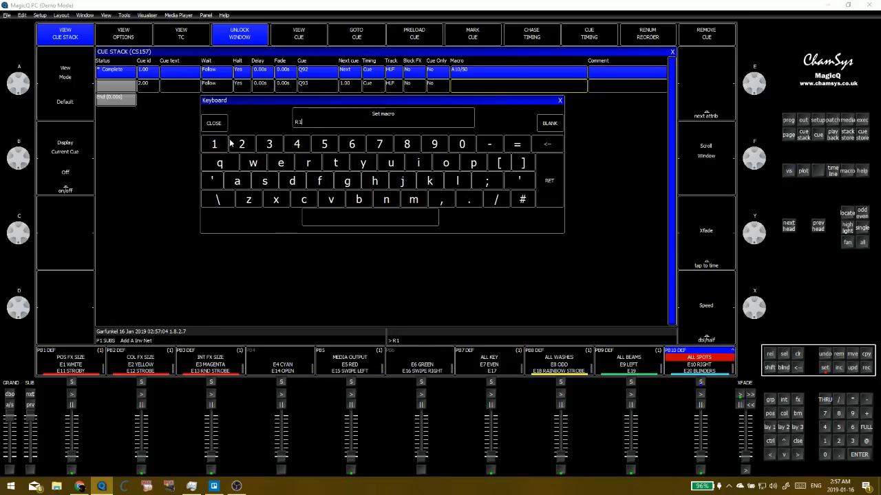
click(214, 143)
click(465, 145)
click(548, 181)
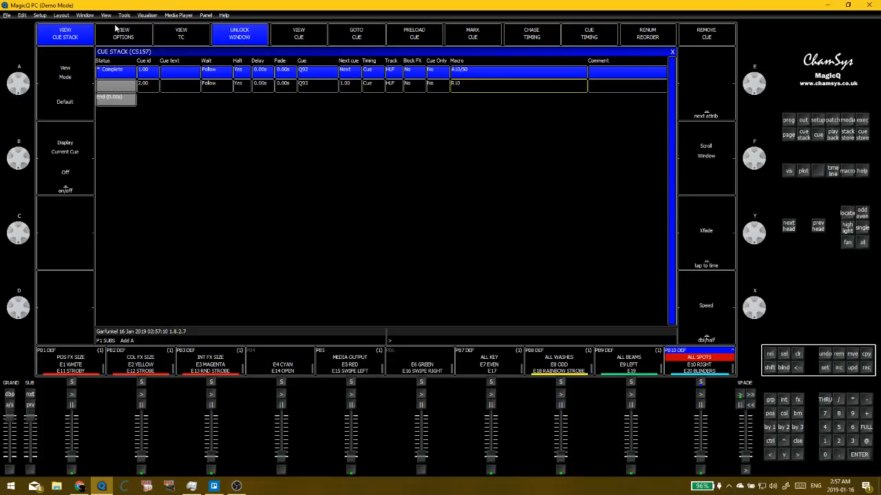
click(672, 52)
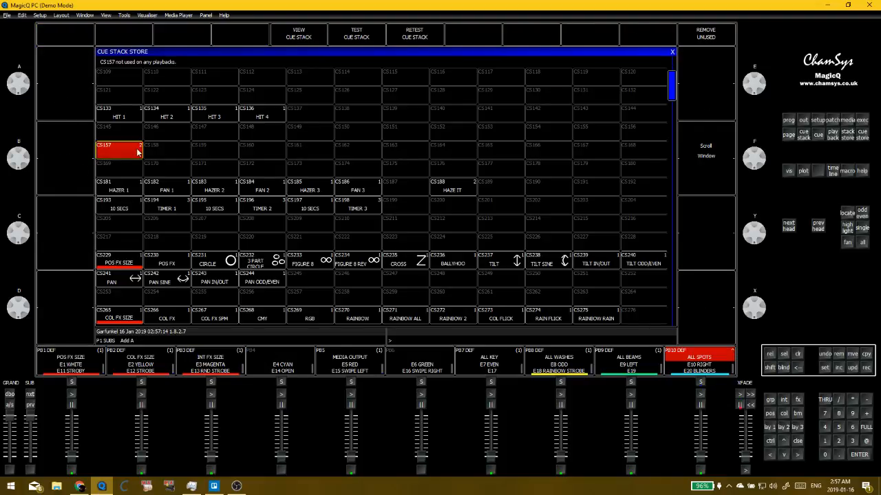
Set cue stack CS157's "Release executes last step" option to Yes and test it by activating and releasing the stack
click(291, 38)
click(124, 38)
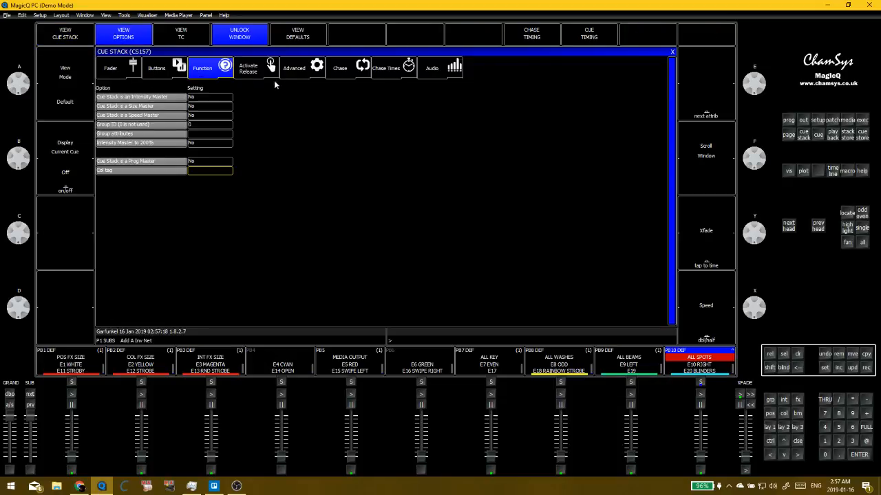
click(254, 63)
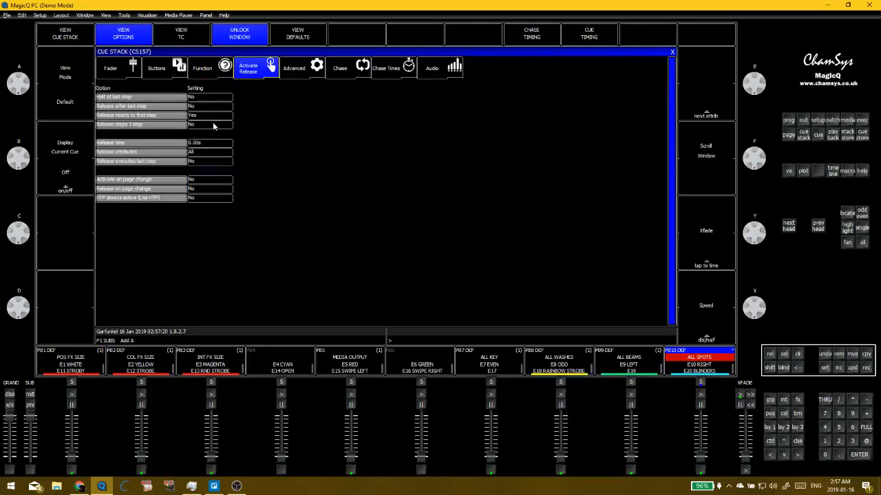
click(198, 162)
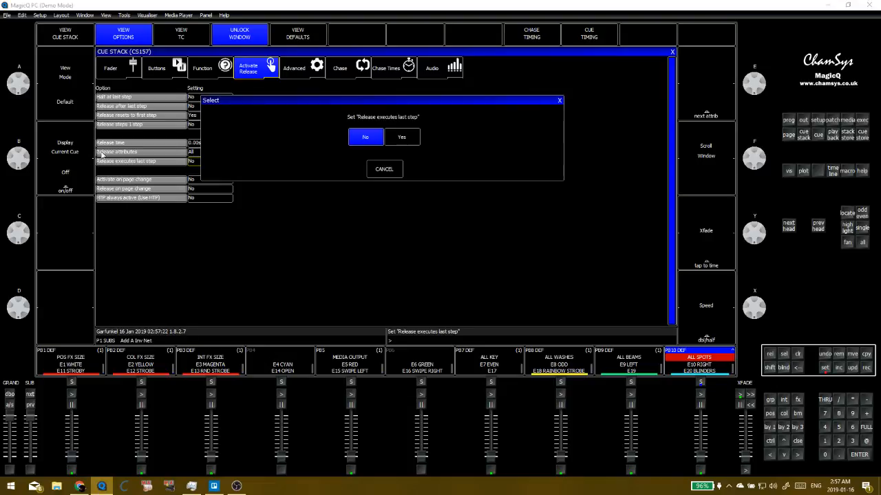
click(385, 144)
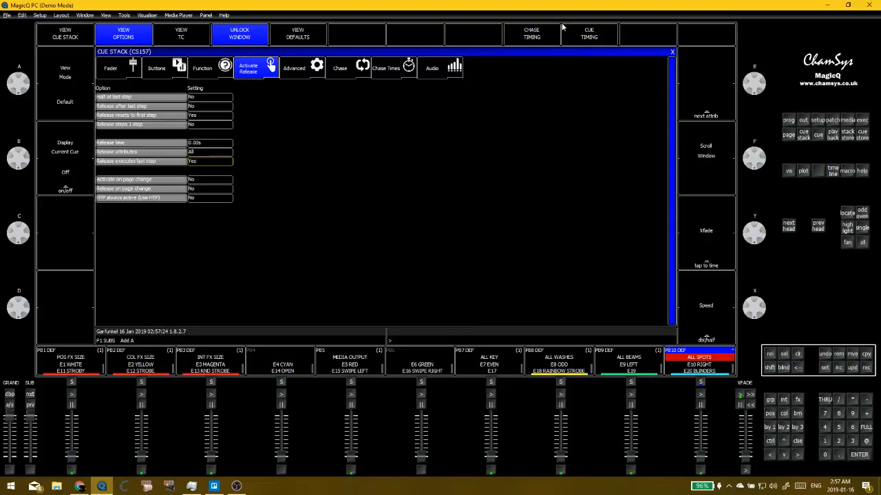
click(672, 52)
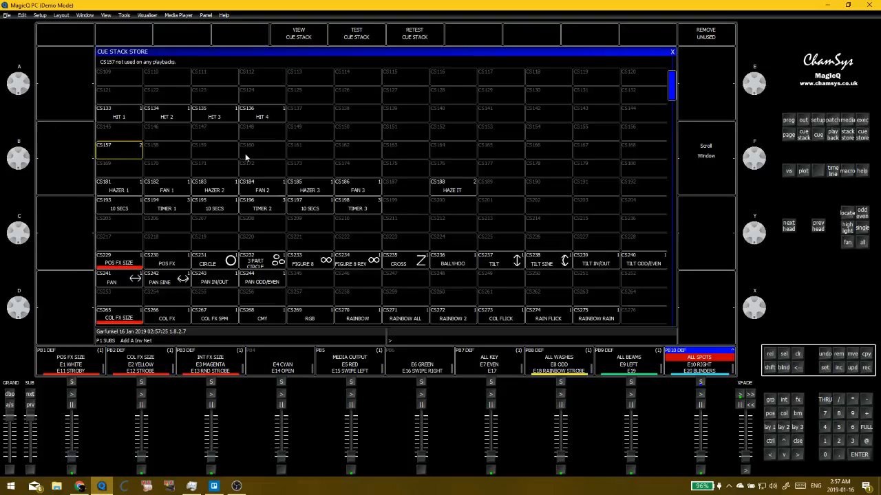
click(119, 148)
click(128, 152)
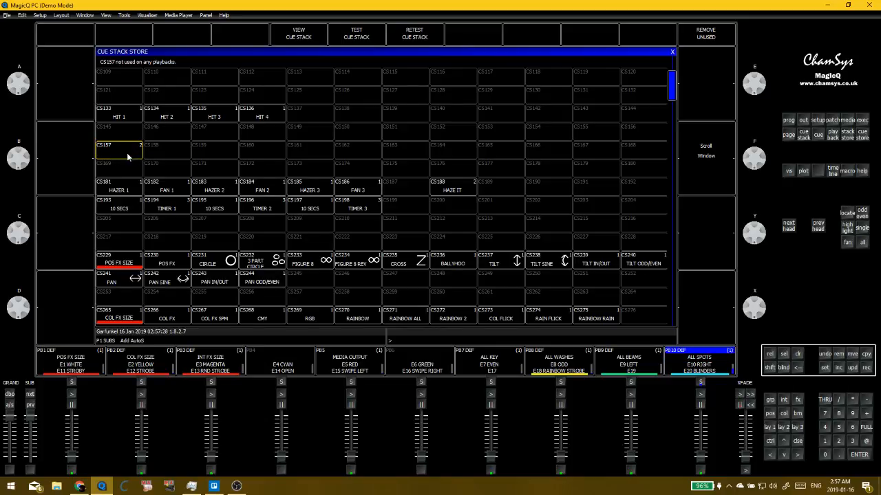
click(80, 486)
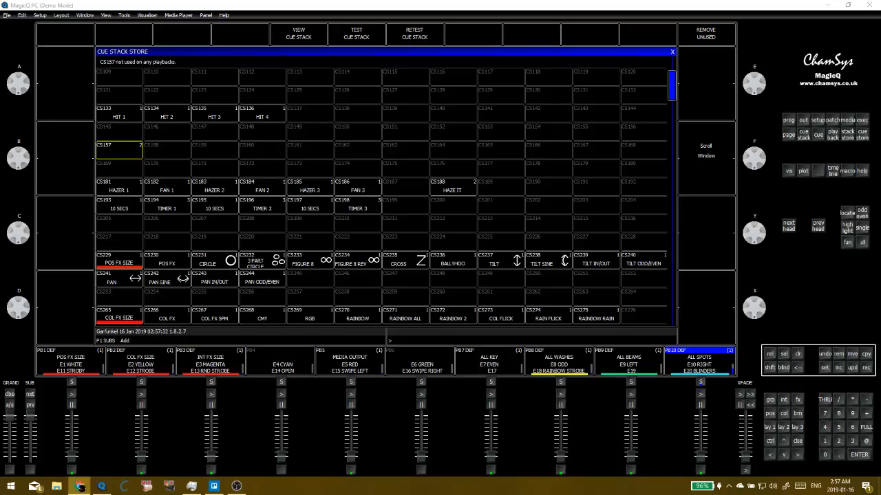
click(269, 154)
click(157, 158)
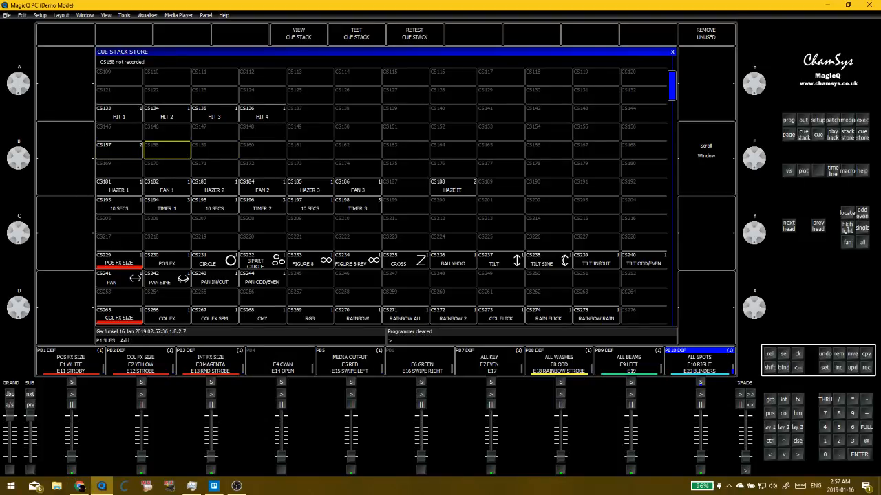
click(81, 486)
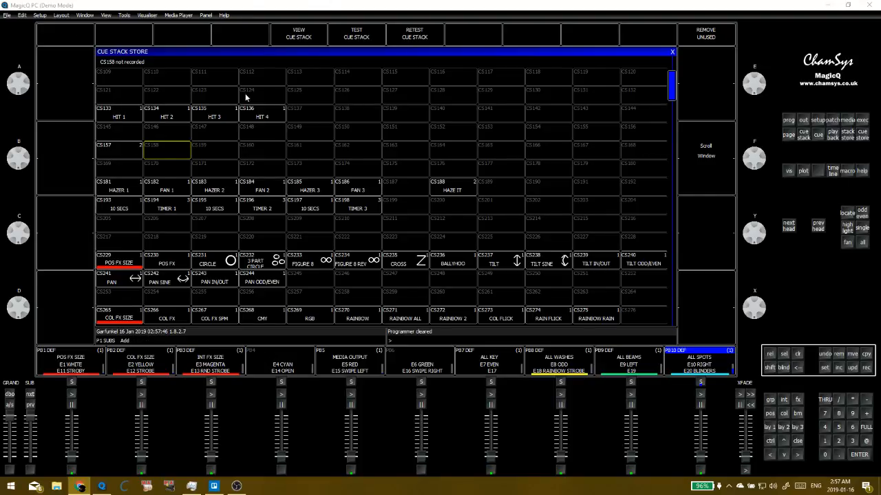
Delete cue stack CS157 from the Cue Stack Store
click(179, 156)
key(Delete)
click(131, 152)
click(330, 141)
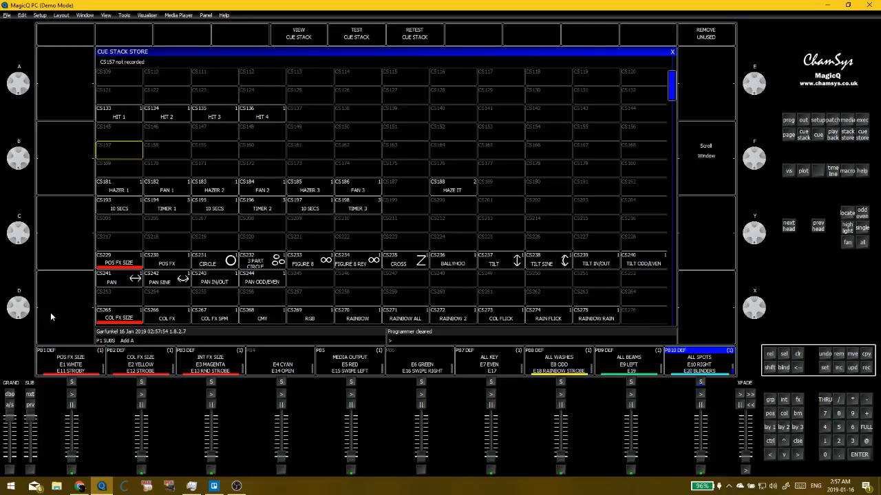
Look at playback page P3 ROCK, return to P1 SUBS, and browse Execute pages 8 and 7
click(30, 405)
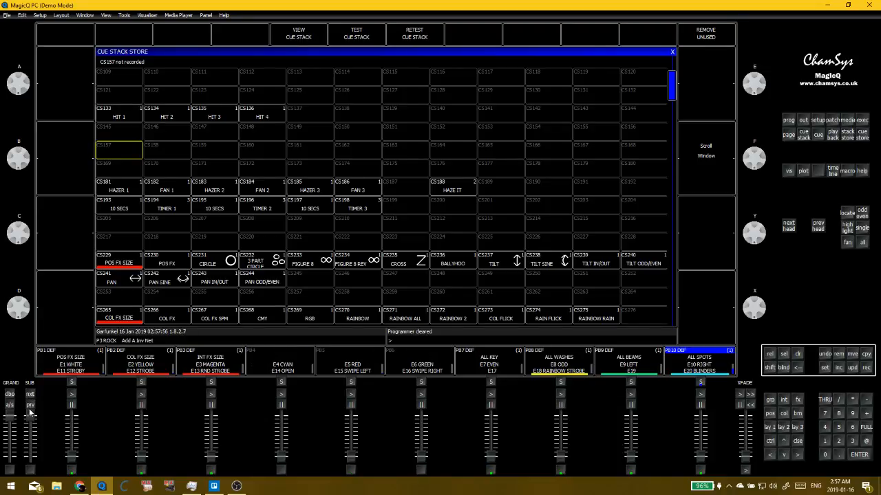
click(30, 394)
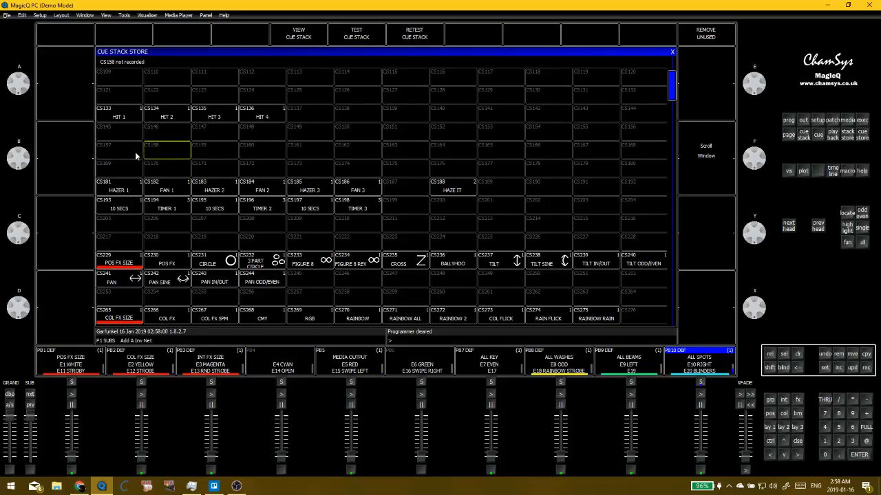
key(Escape)
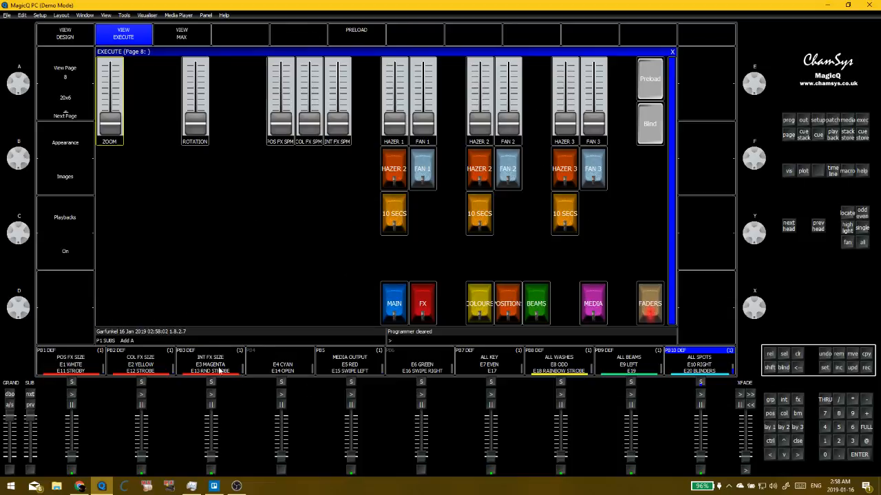
scroll(73, 67, down, 2)
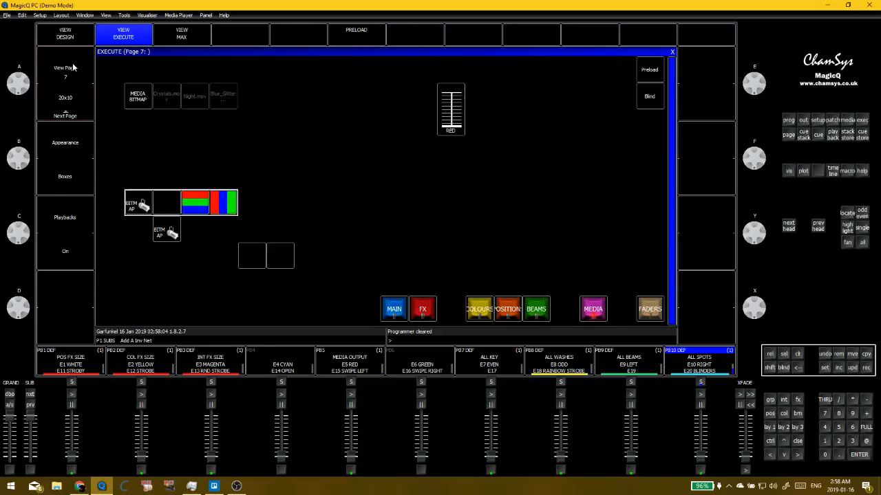
key(Escape)
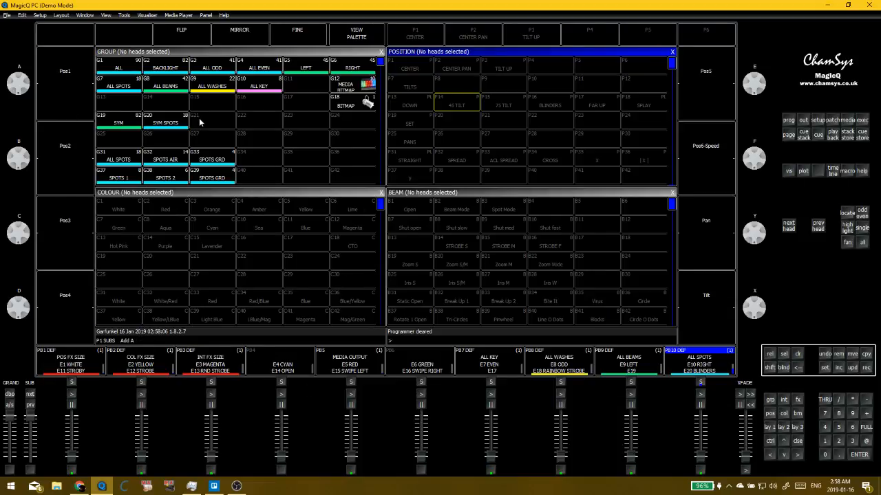
Record new cue stacks into slots CS157, CS158 and CS159 of the Cue Stack Store and clear the programmer
key(F11)
key(r)
click(122, 154)
key(r)
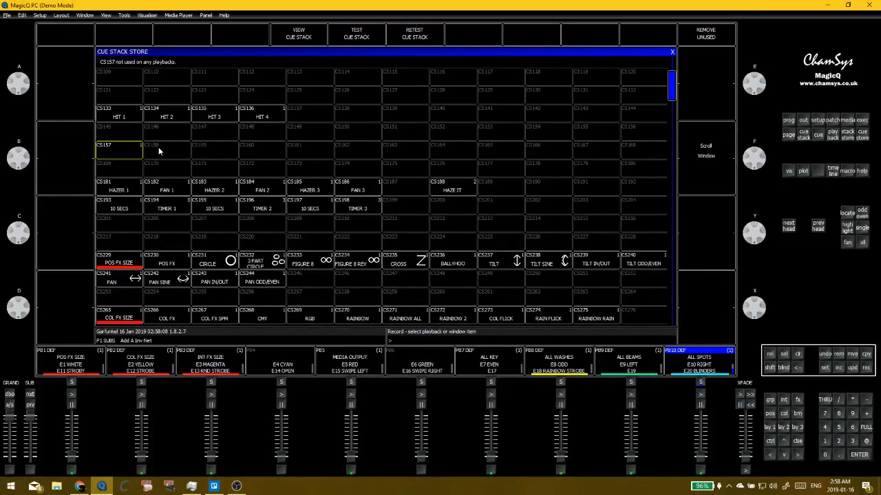
click(158, 147)
key(r)
click(221, 154)
key(ctrl+BackSpace)
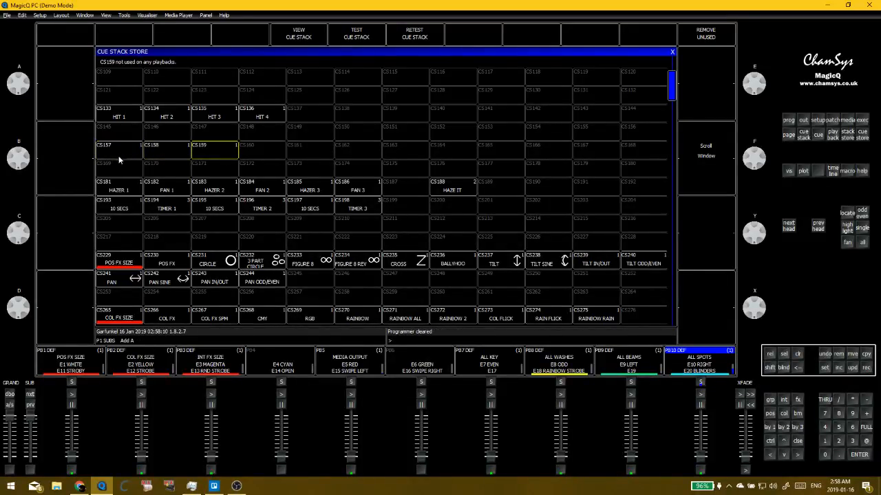
Set the macro of the cue in cue stack CS157 to P1 and close the cue stack window
click(118, 157)
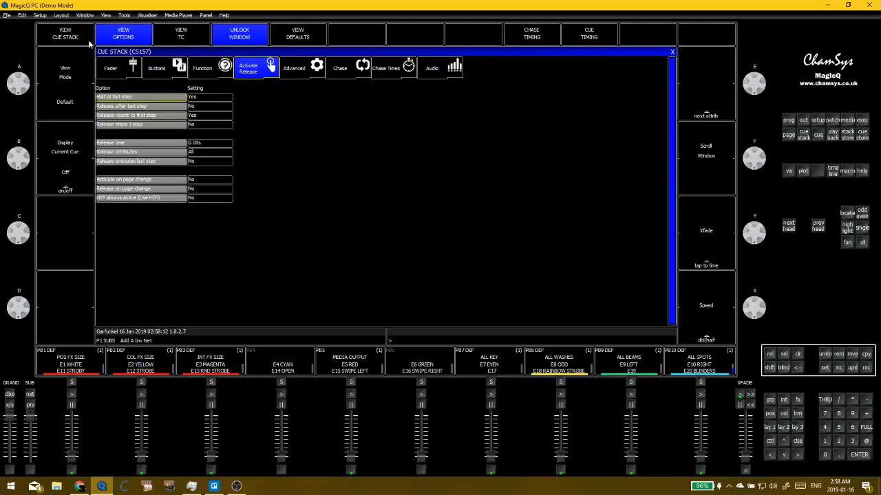
key(F1)
double_click(536, 73)
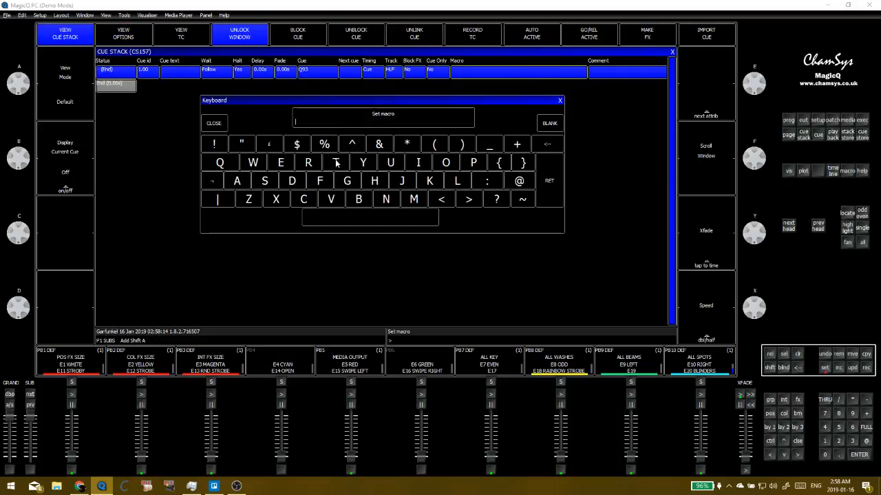
click(474, 162)
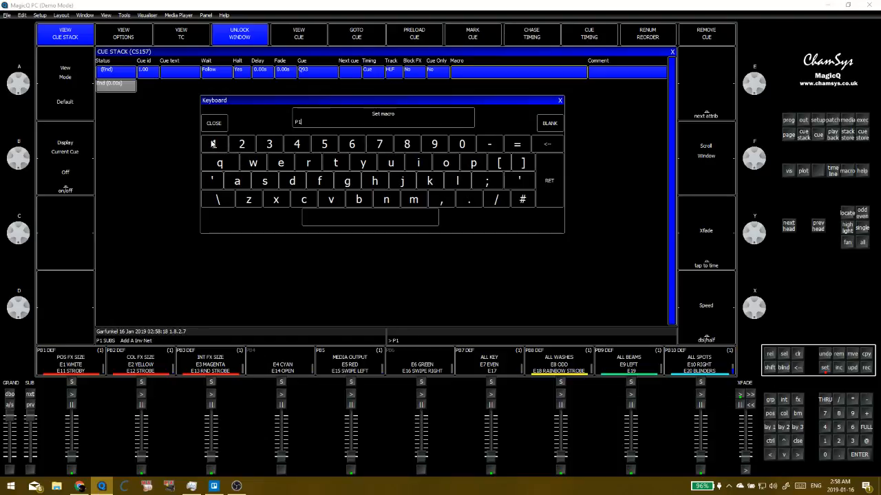
text(1)
key(Return)
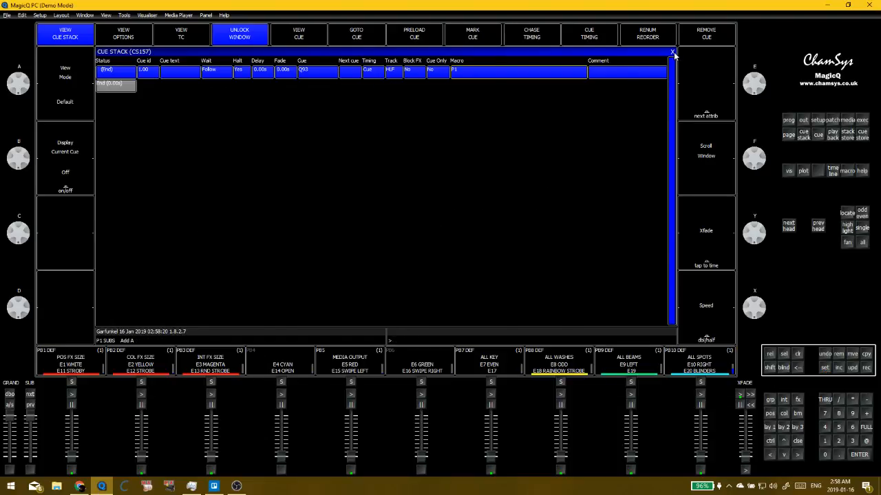
click(672, 52)
Name cue stack CS157 PAGE 1 and return to the Cue Stack Store
click(115, 149)
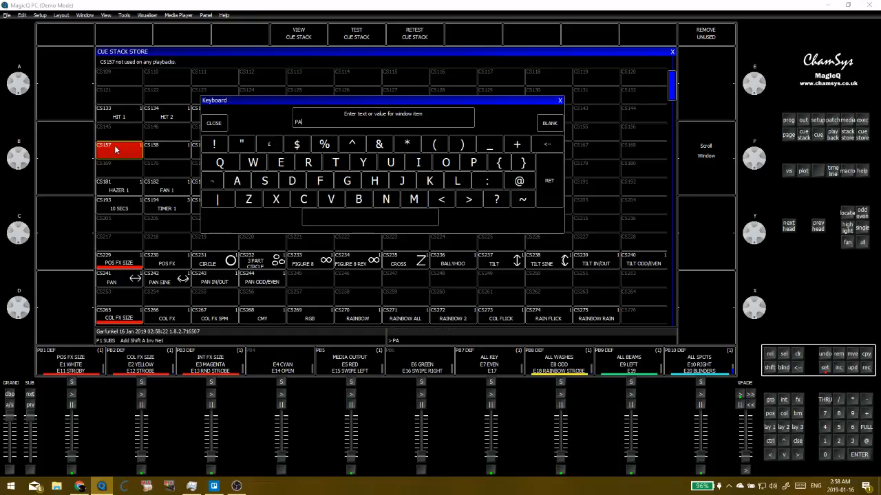
text(BASE 1)
key(Return)
key(ctrl+s)
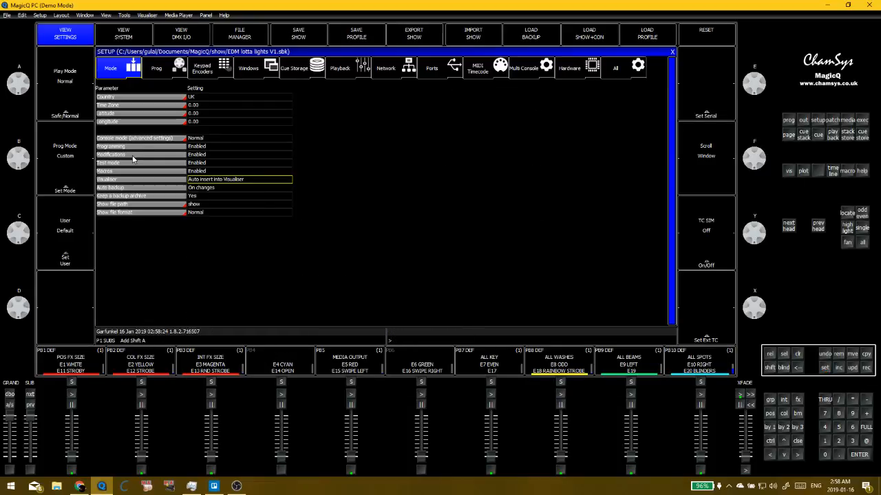
key(ctrl+BackSpace)
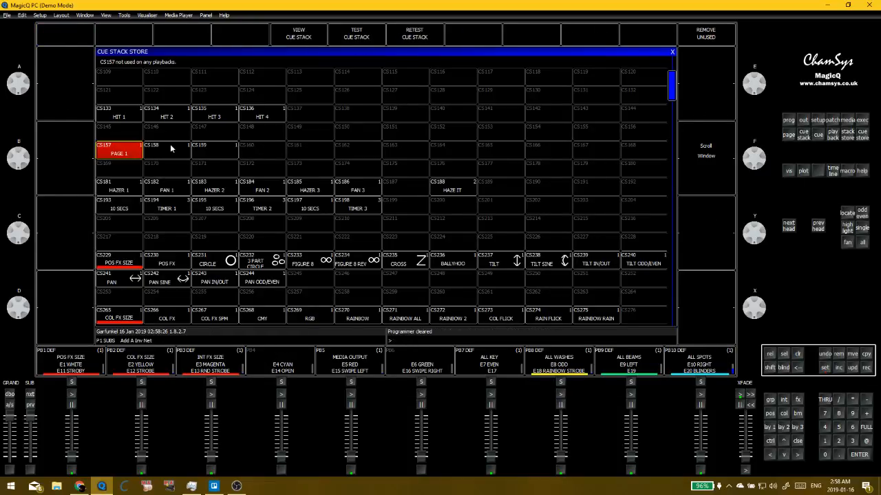
Name cue stack CS158 PAGE 2 and cue stack CS159 P3
click(170, 146)
text(PAGE 2)
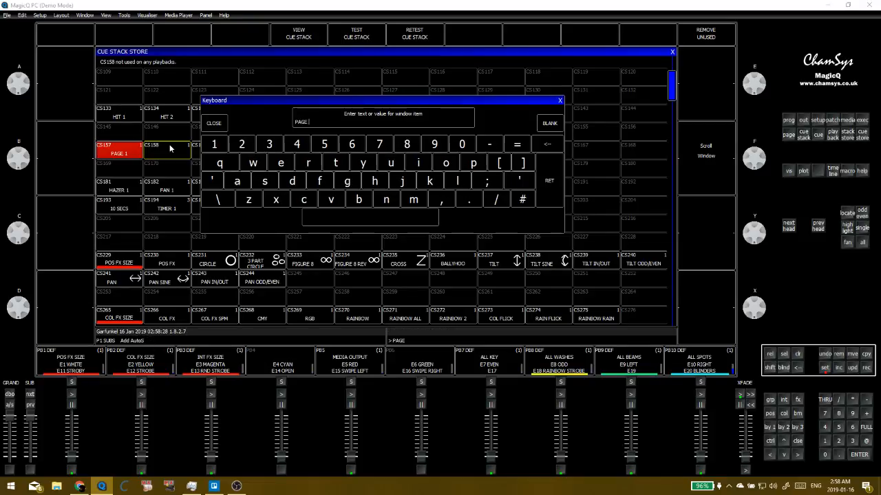
key(Return)
click(228, 146)
text(P3)
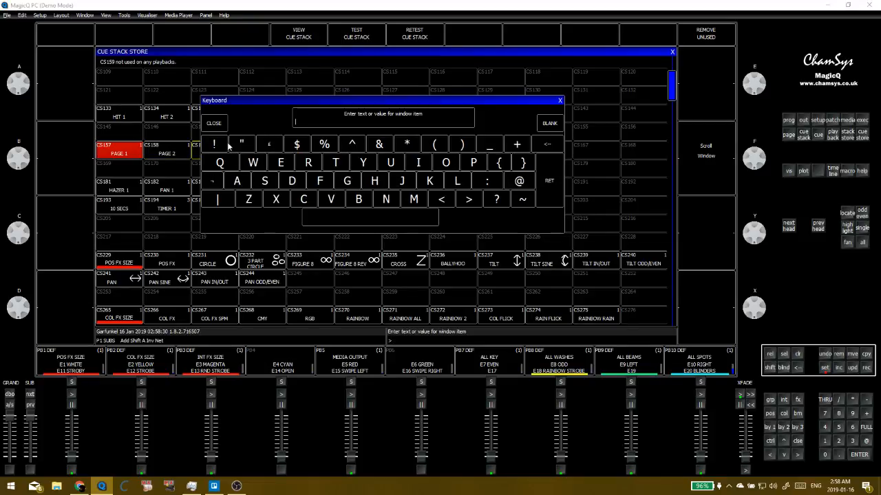
key(Return)
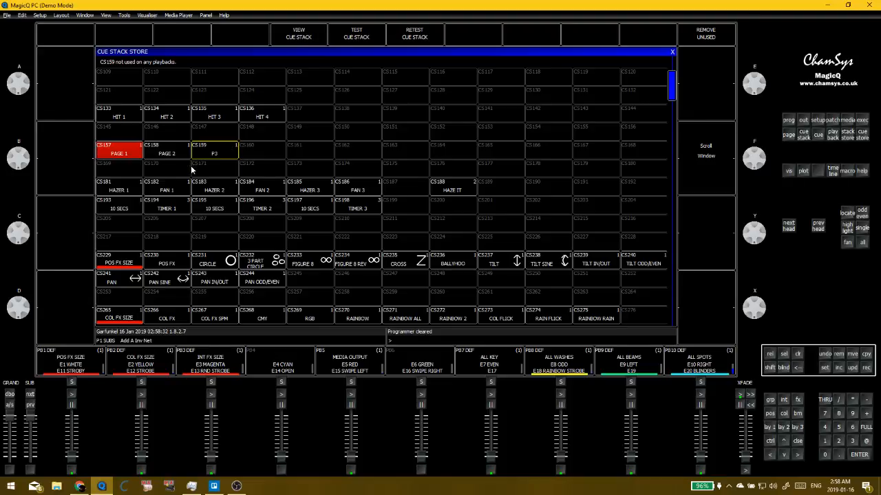
Set the macro of the cue in cue stack CS158 (PAGE 2) to P2 and close the cue stack window
drag(192, 166, 178, 169)
click(169, 157)
click(298, 33)
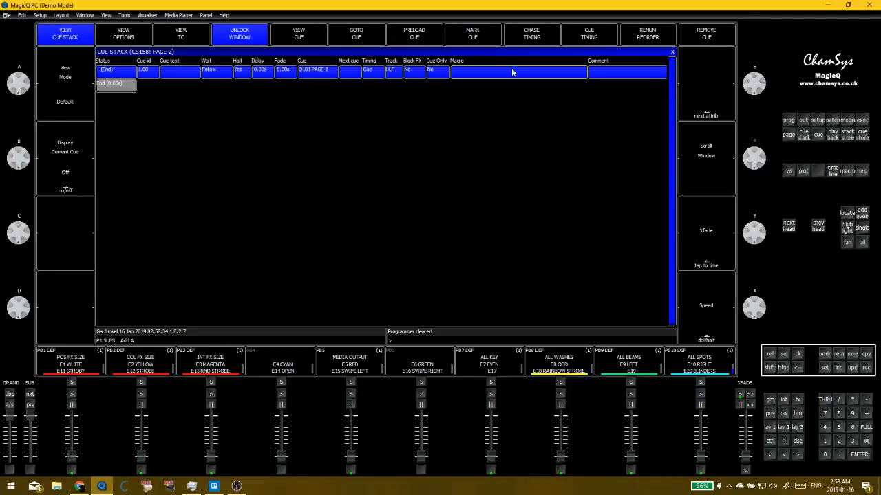
click(495, 77)
click(473, 163)
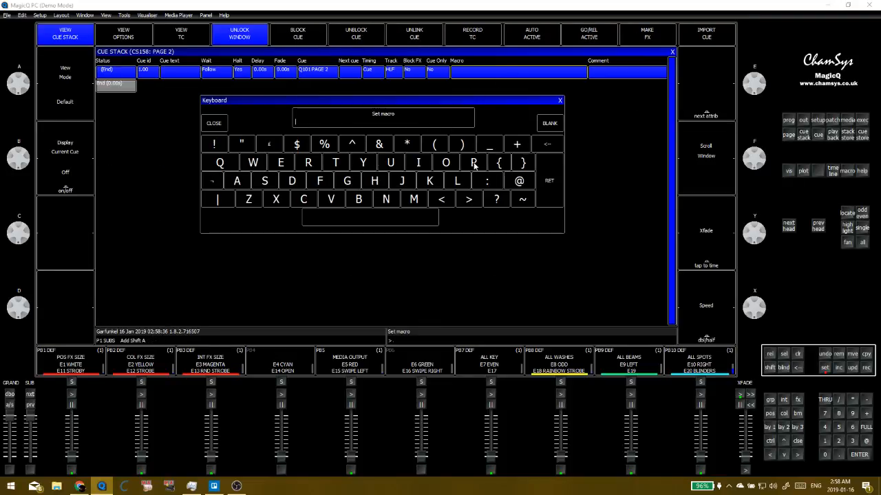
click(559, 187)
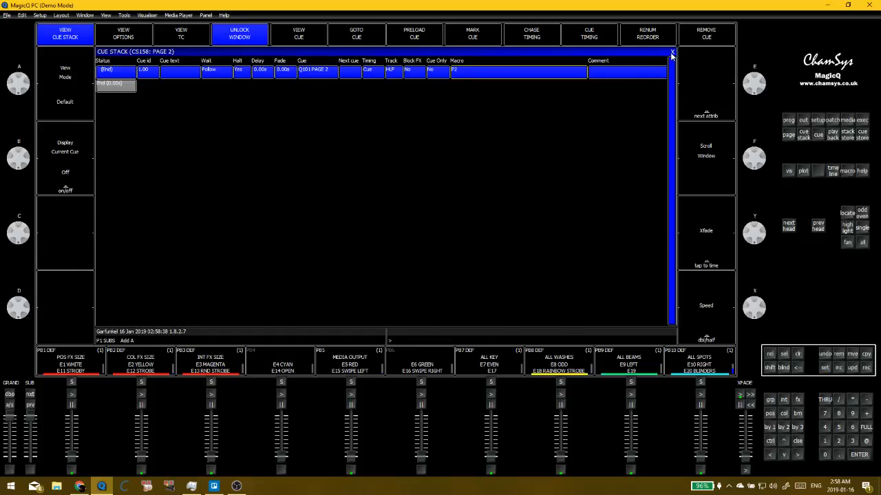
click(672, 52)
Set the macro of the cue in cue stack CS159 (P3) to P3 and return to the Cue Stack Store
click(223, 154)
click(293, 36)
click(497, 69)
click(473, 163)
click(274, 145)
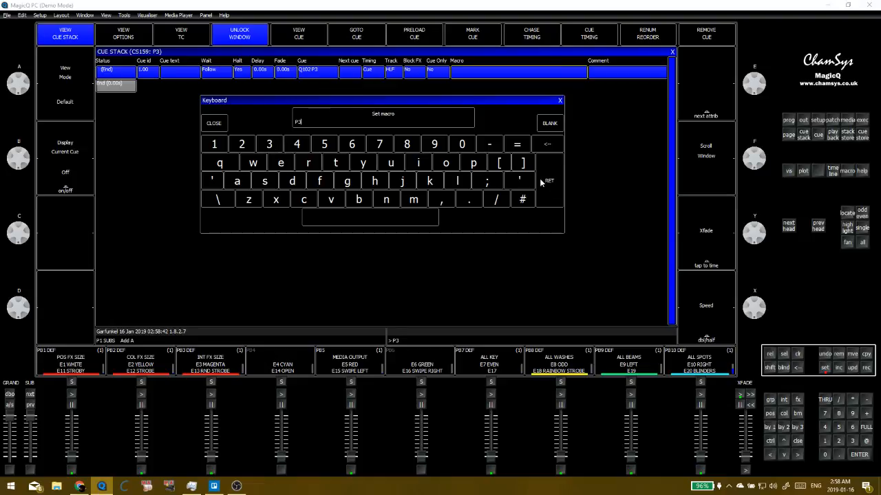
click(549, 181)
click(672, 52)
Test the page-change macros by toggling cue stacks PAGE 1, PAGE 2 and P3 in the Cue Stack Store
click(132, 154)
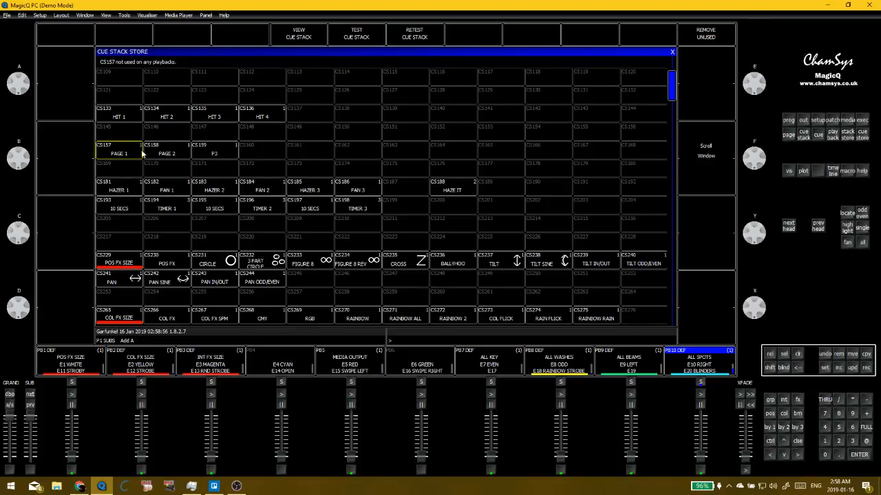
click(177, 154)
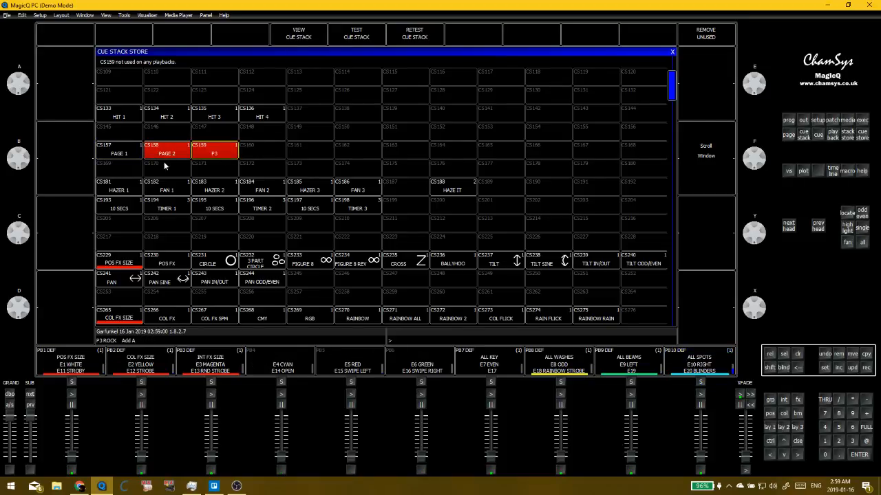
click(134, 152)
click(173, 151)
click(196, 152)
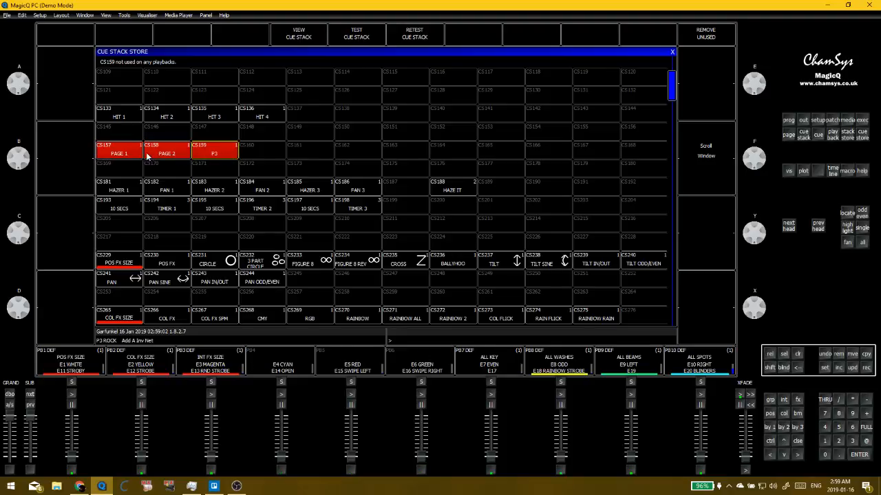
click(127, 153)
click(156, 153)
click(212, 151)
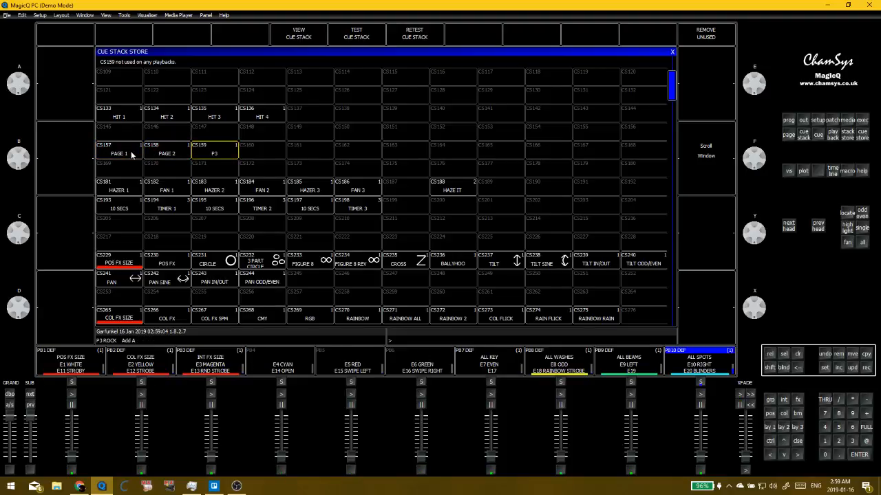
Copy cue stacks CS157, CS158 and CS159 side by side onto the grid of Execute page 6
drag(132, 153, 230, 149)
key(ctrl+c)
key(ctrl+e)
click(154, 296)
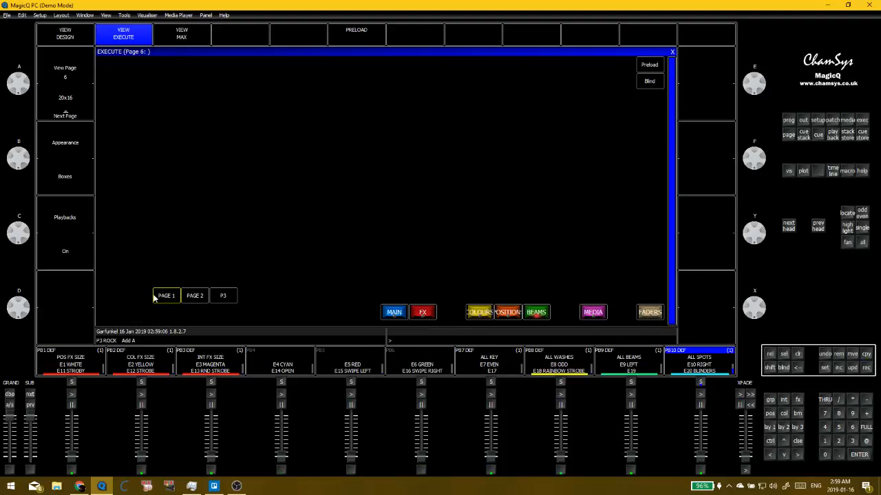
Set the item type of the PAGE 1, PAGE 2 and P3 Execute buttons to Button (So) in the design view
click(67, 40)
drag(167, 294, 253, 286)
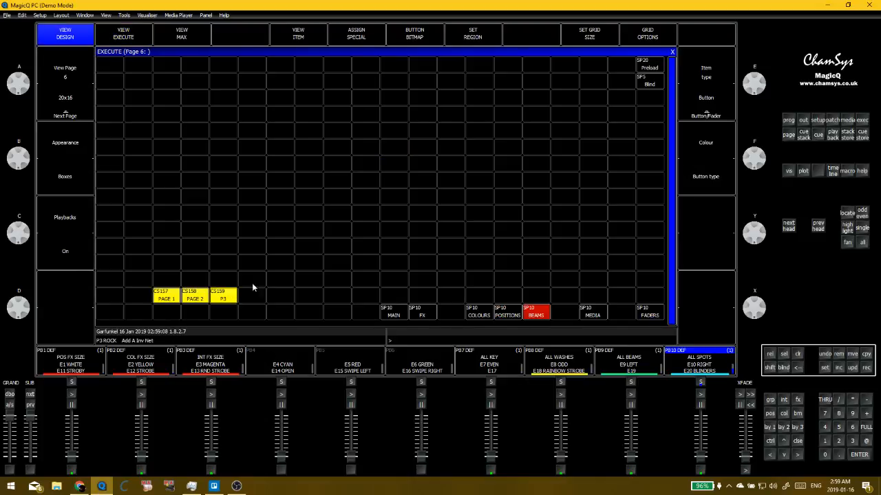
click(706, 97)
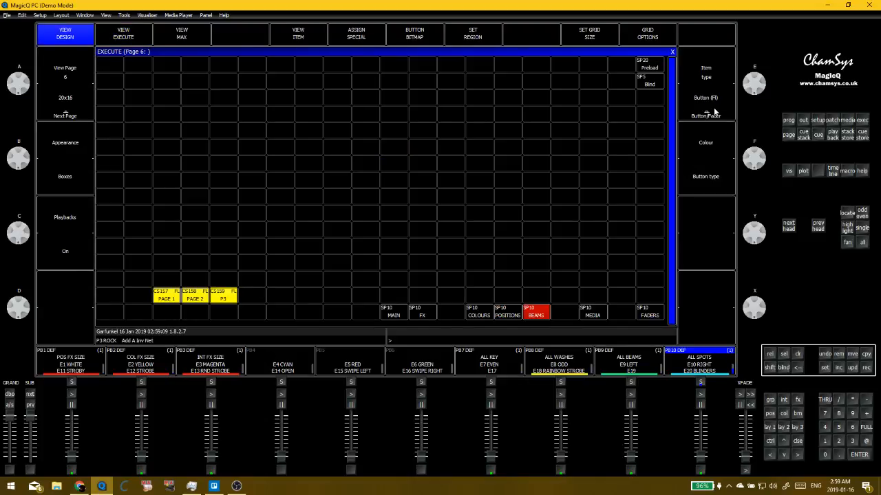
click(311, 252)
Test switching playback pages with the PAGE 1, PAGE 2 and P3 Execute buttons, then clear the programmer
click(167, 299)
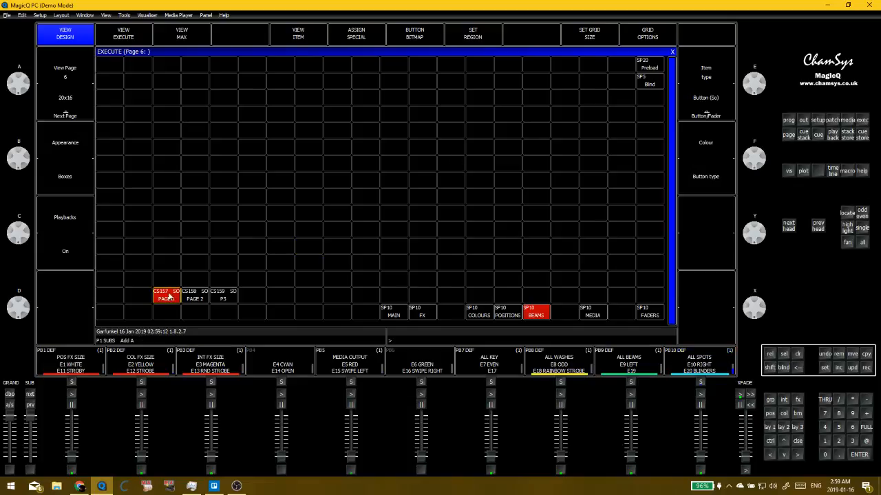
click(169, 298)
click(196, 299)
click(221, 299)
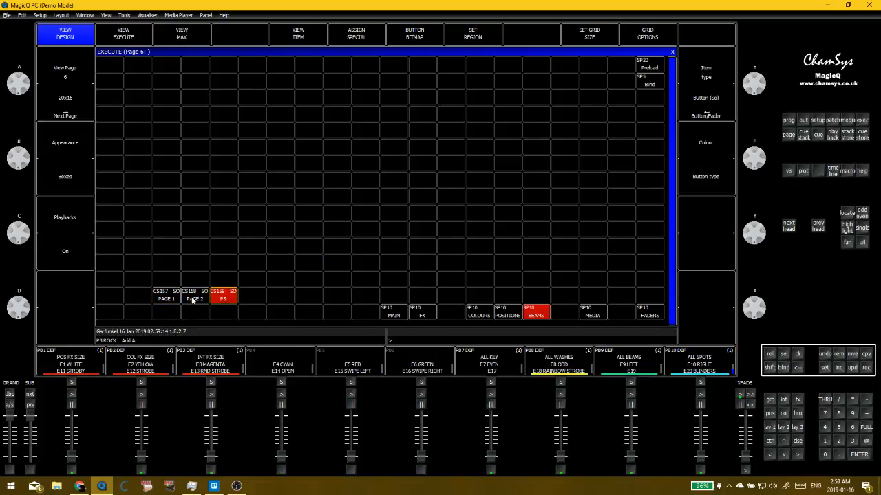
click(192, 300)
click(169, 299)
click(196, 298)
click(227, 297)
click(196, 299)
click(167, 299)
click(195, 298)
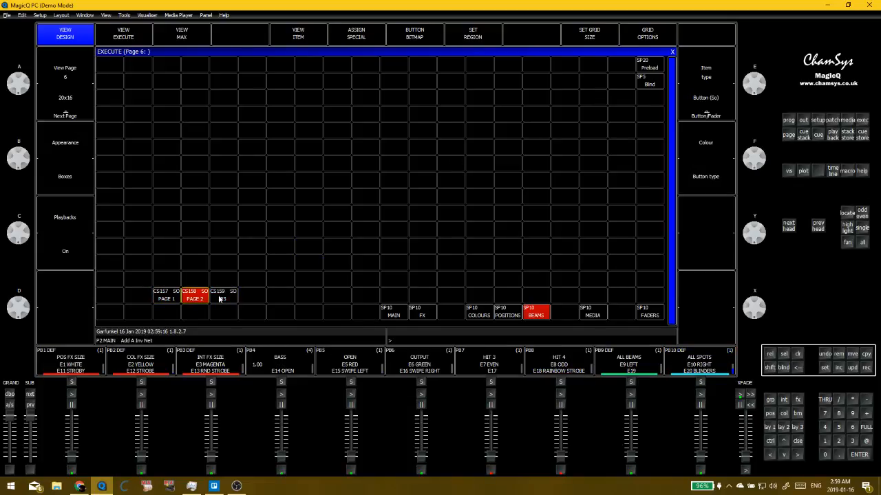
click(219, 298)
click(191, 300)
click(163, 300)
click(167, 298)
key(ctrl+BackSpace)
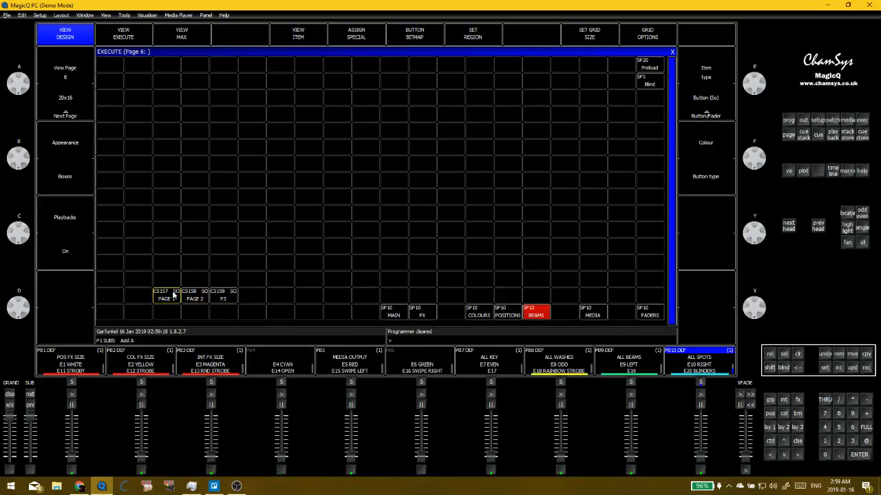
Remove the PAGE 1, PAGE 2 and P3 buttons from the Execute grid and clear the programmer
key(Delete)
drag(173, 296, 223, 295)
key(Return)
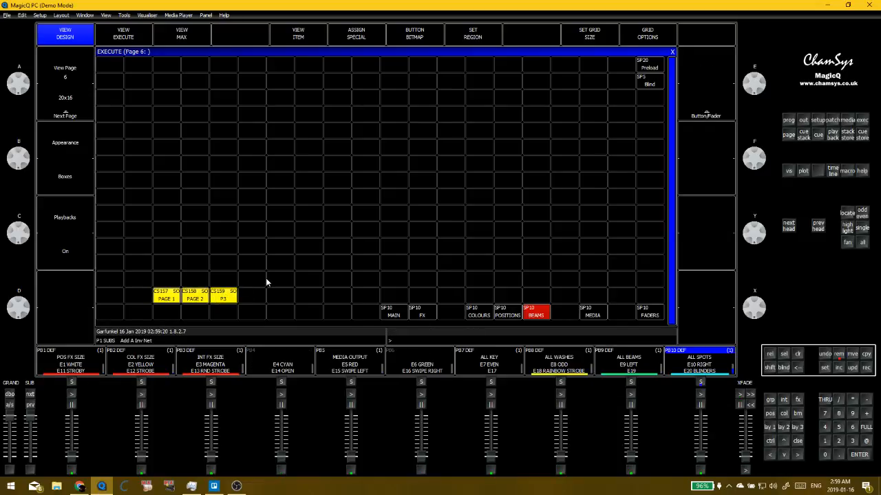
key(ctrl+BackSpace)
drag(271, 276, 274, 196)
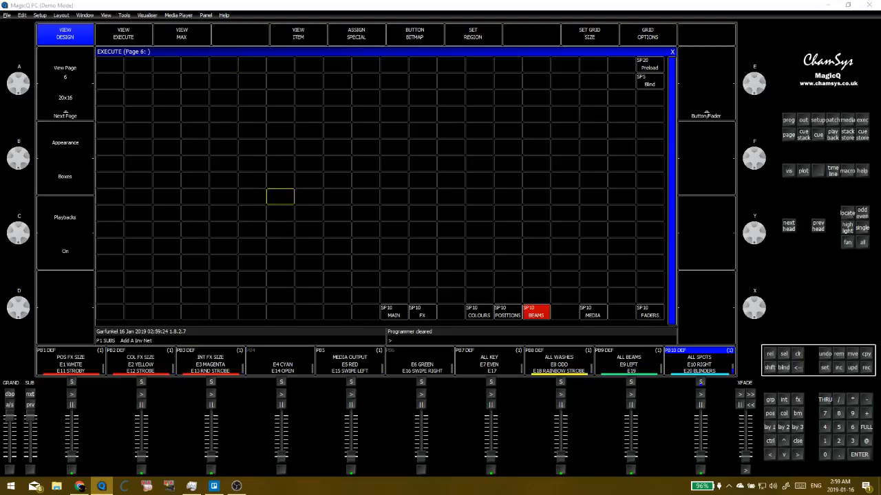
click(265, 202)
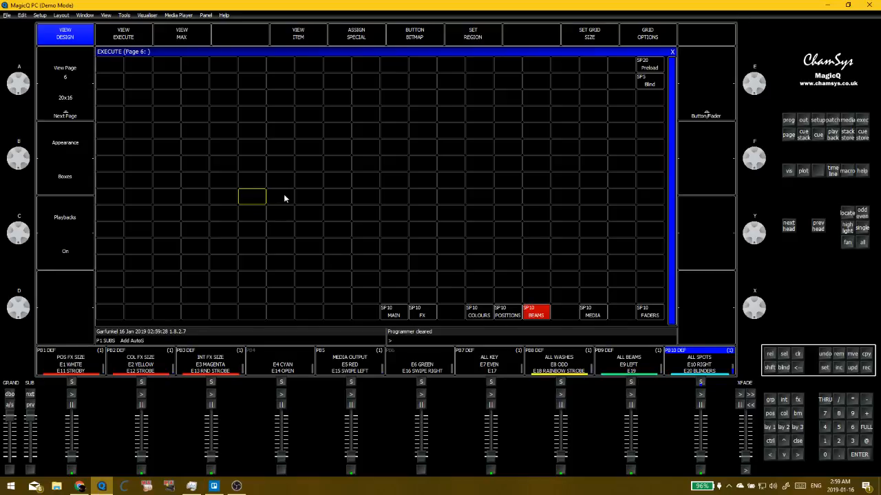
Return to the Cue Stack Store and delete cue stacks CS157, CS158 and CS159
key(Escape)
drag(127, 153, 207, 151)
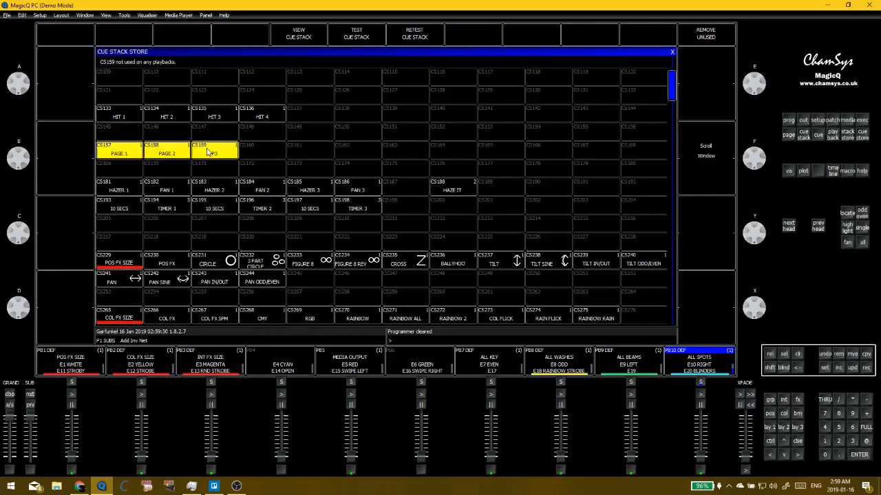
key(Delete)
click(322, 141)
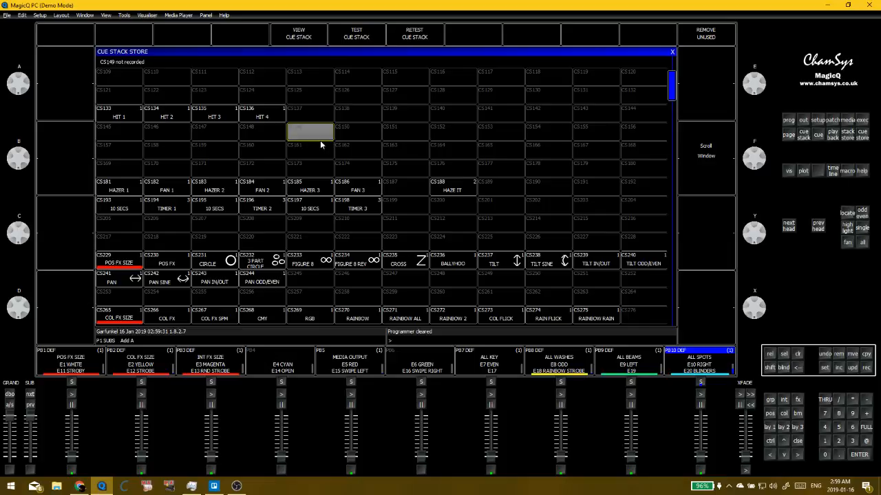
click(115, 217)
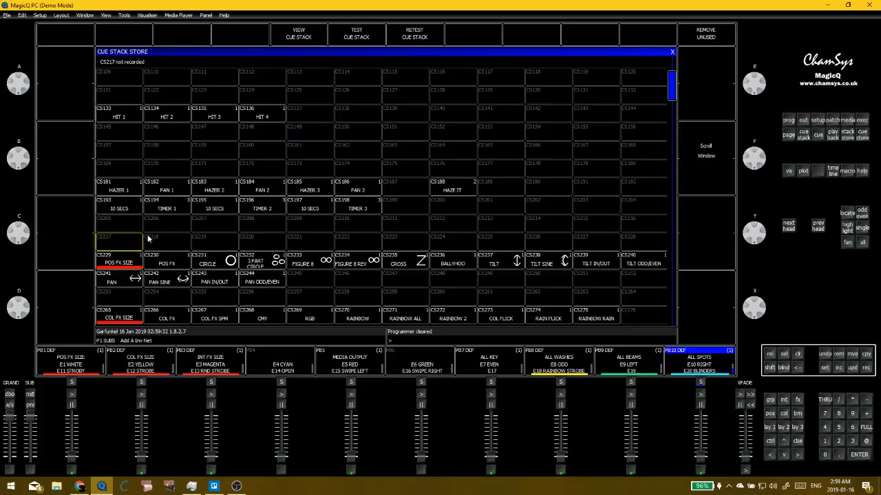
Examine the cue macro of the 10 SECS cue stack (CS193) and activate that stack from the store to test it
click(112, 205)
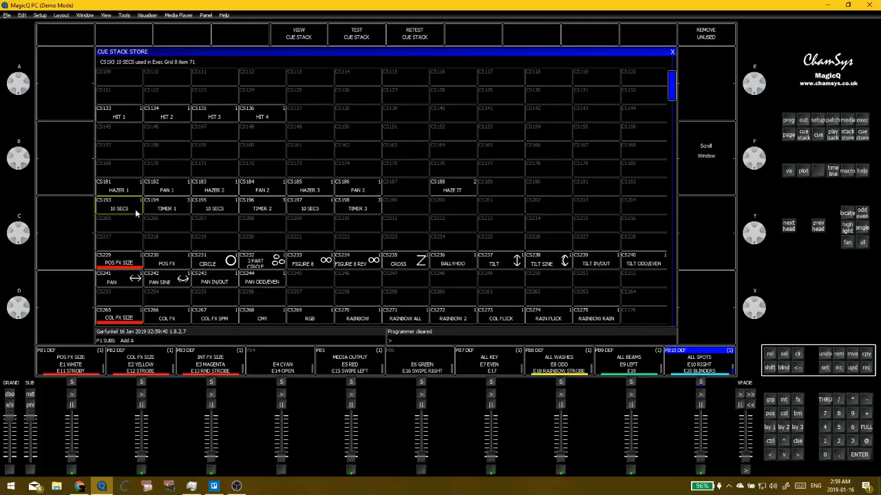
click(302, 39)
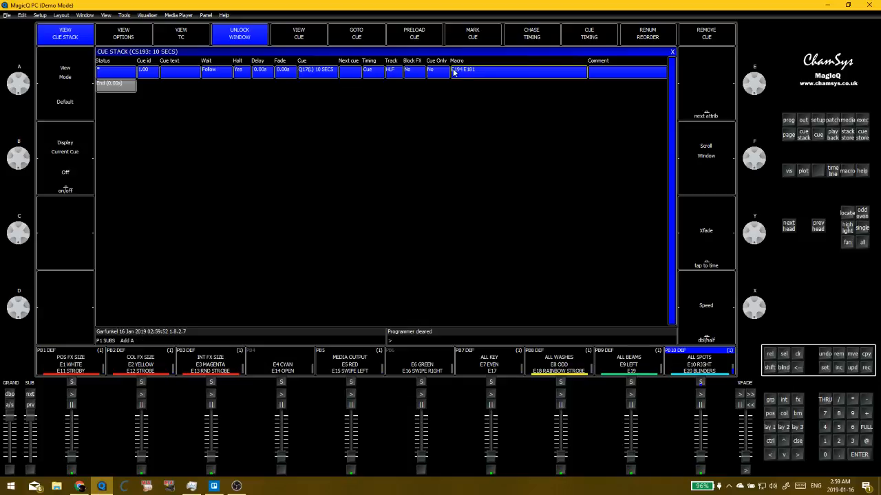
click(671, 52)
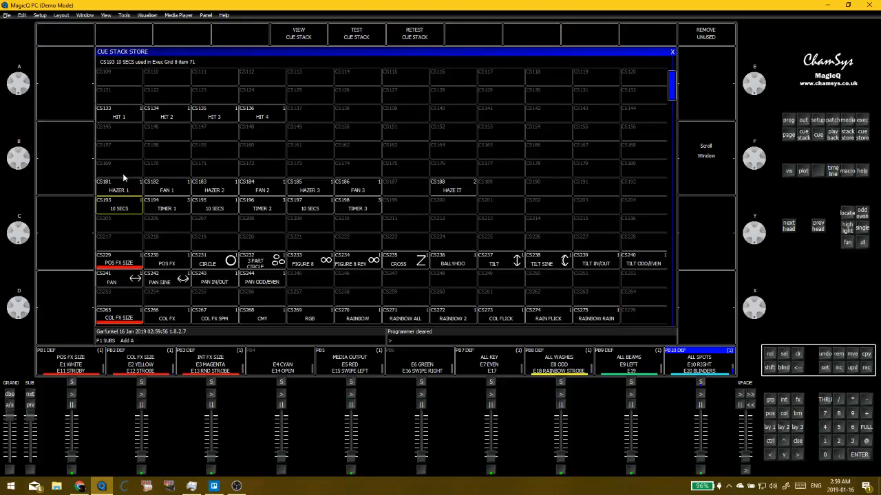
click(125, 209)
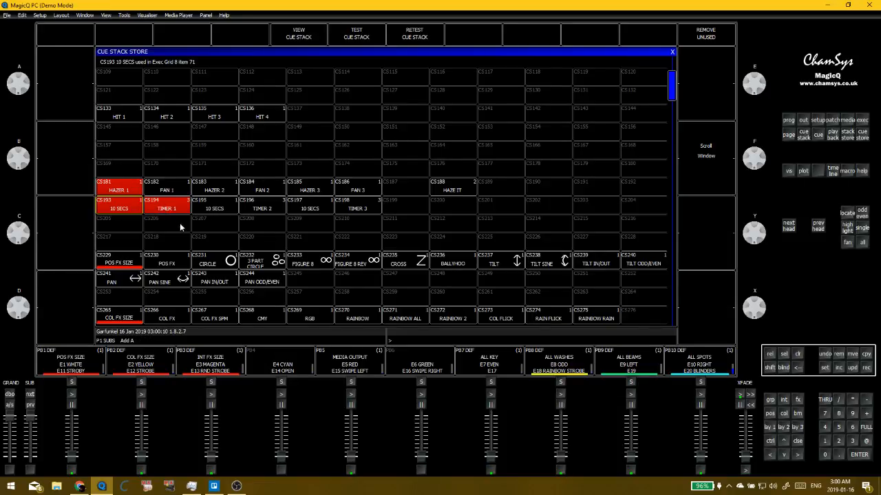
Open the TIMER 1 cue stack (CS194) and examine cue 1's fade time and cue 2's macro
click(146, 212)
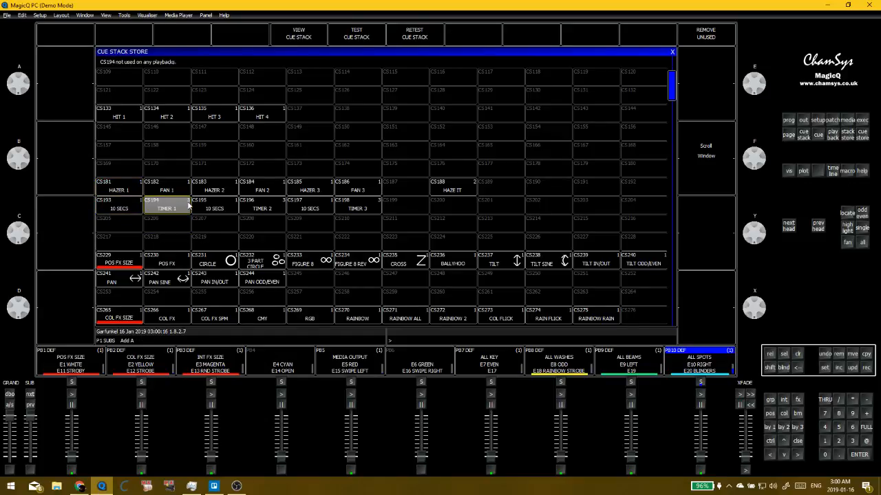
click(302, 38)
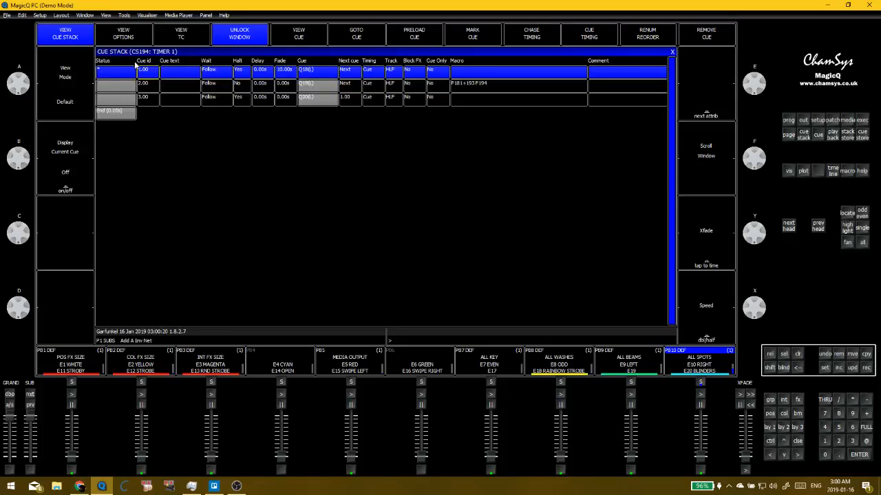
click(500, 78)
click(304, 76)
click(279, 74)
click(463, 90)
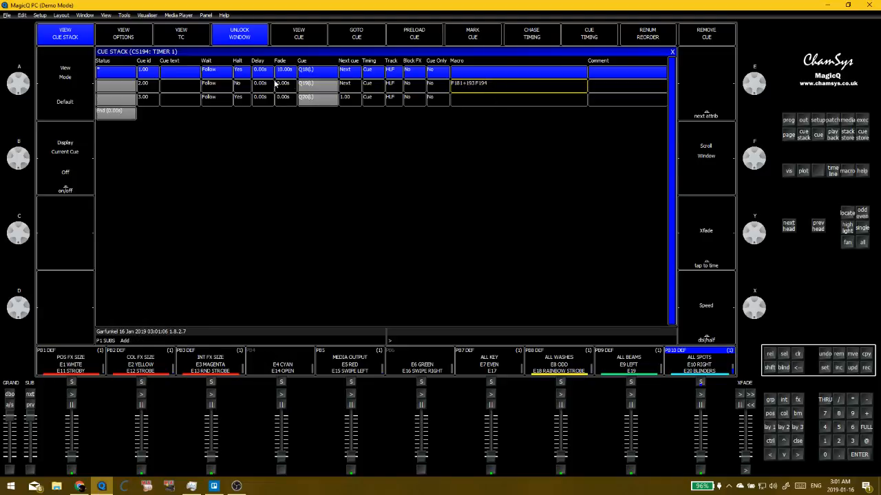
Examine the wait, halt and delay settings of TIMER 1's cues 2 and 3, then close the cue stack window
click(225, 101)
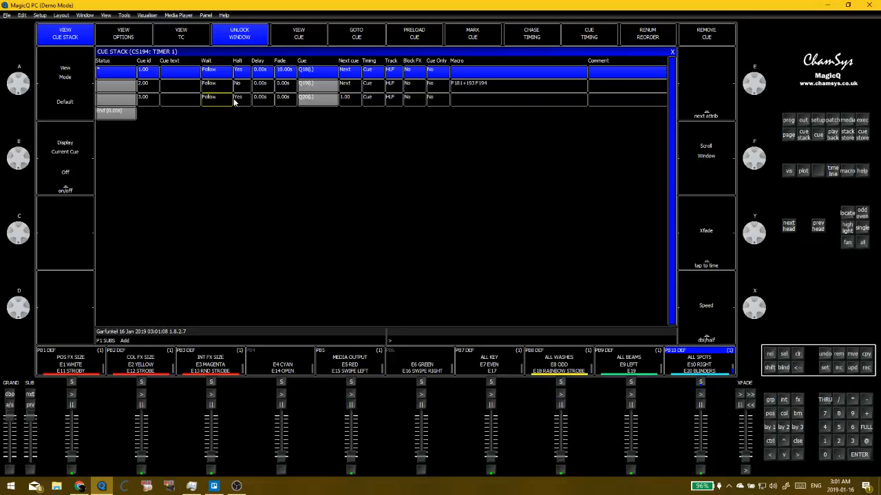
click(239, 99)
click(197, 101)
click(256, 99)
click(267, 87)
click(238, 84)
click(546, 89)
click(673, 52)
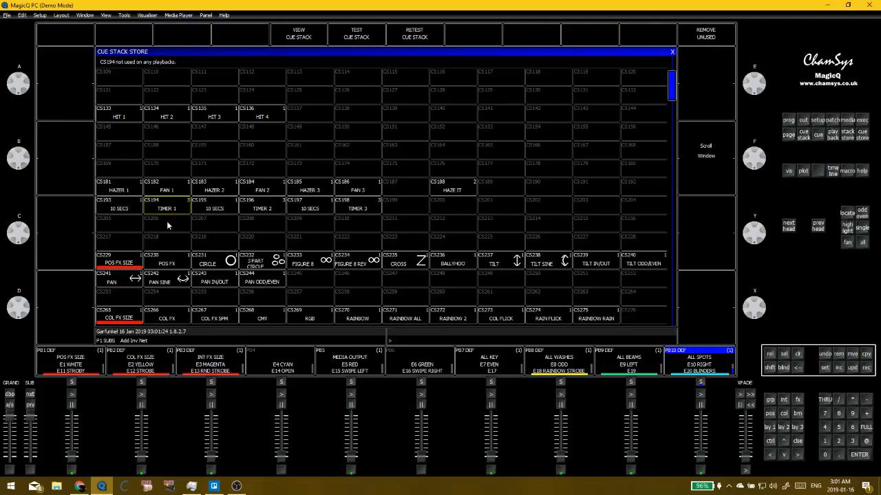
Activate the 10 SECS cue stack (CS193) again to watch the timer sequence run, then deselect the timer stacks
click(122, 221)
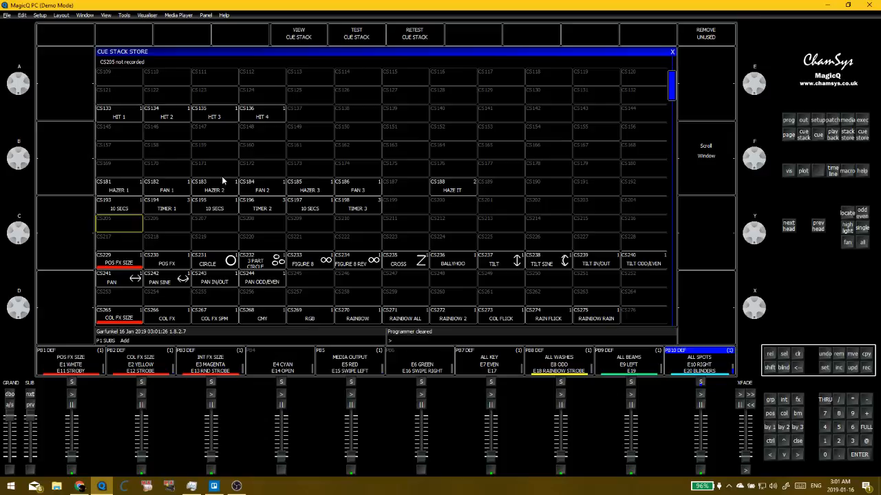
click(124, 207)
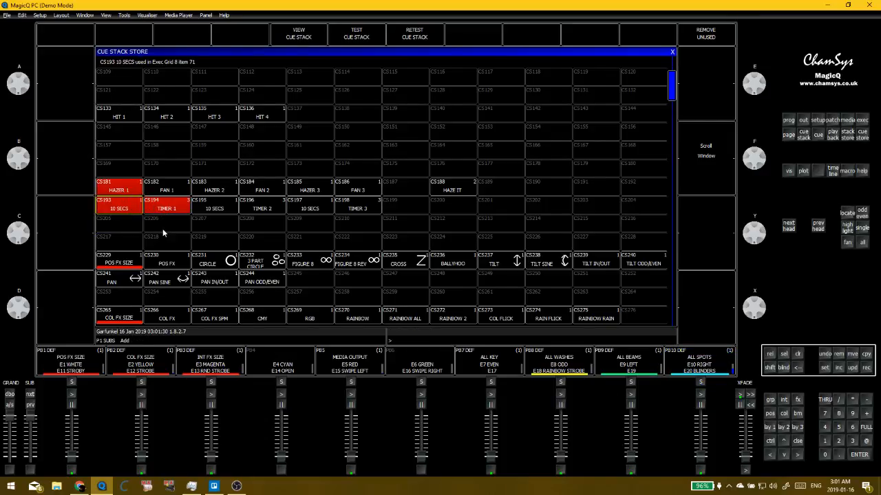
click(163, 210)
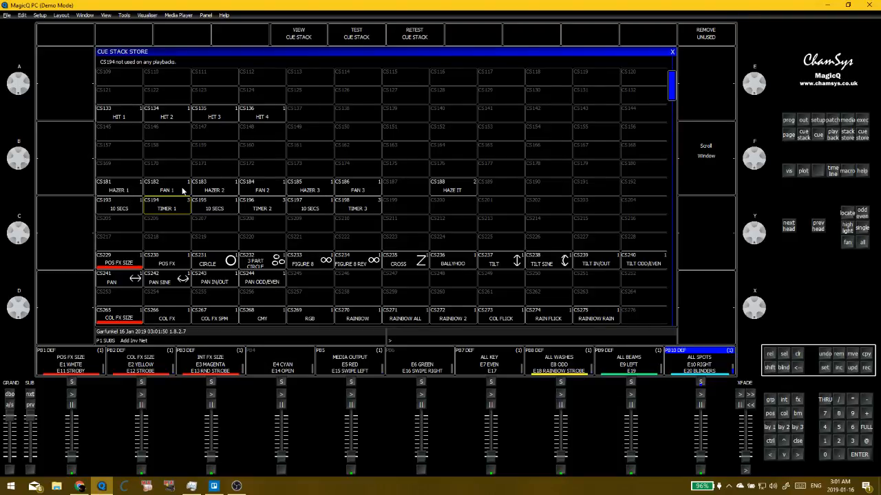
click(231, 157)
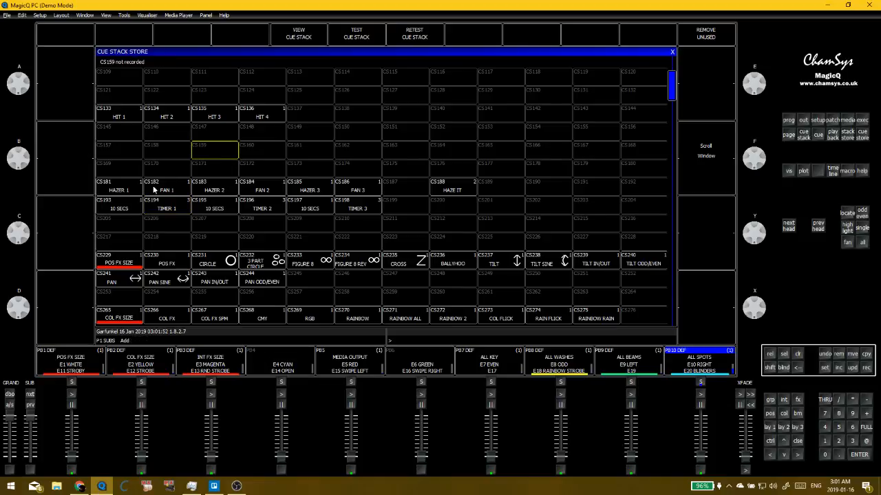
Move the TIMER 1 cue stack from CS194 to slot CS206 and activate the 10 SECS stack (CS193) to test it
click(185, 241)
click(178, 229)
click(164, 206)
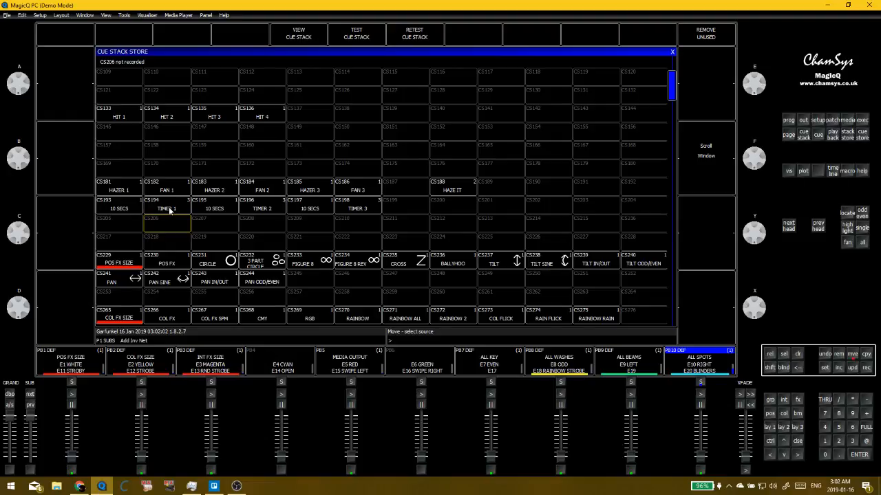
click(161, 225)
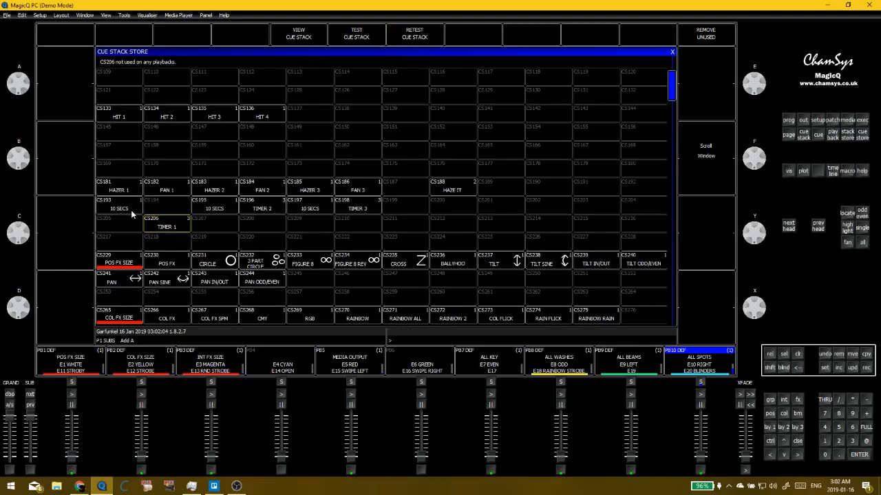
click(131, 208)
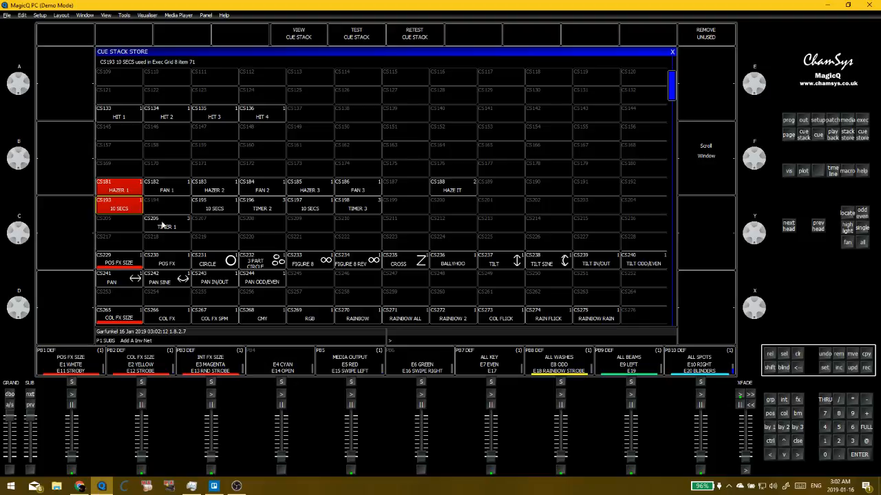
Move the TIMER 1 cue stack from CS206 back to slot CS194 and clear the programmer
drag(172, 223, 165, 209)
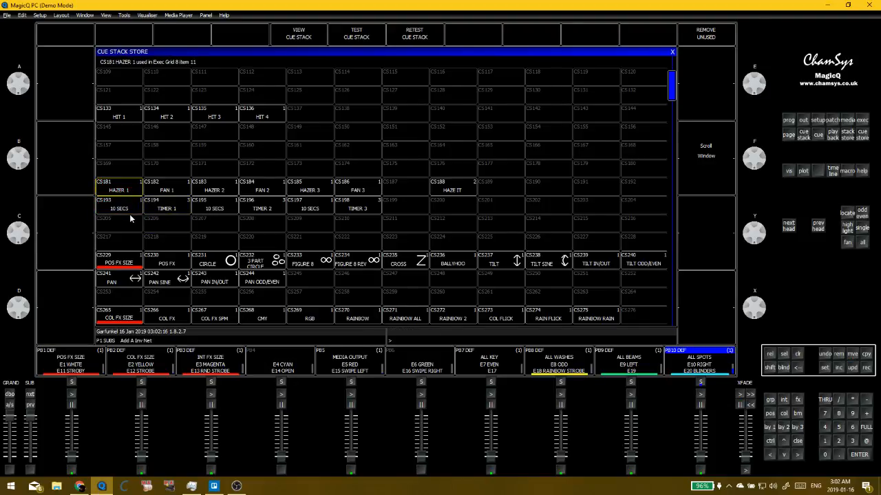
click(151, 237)
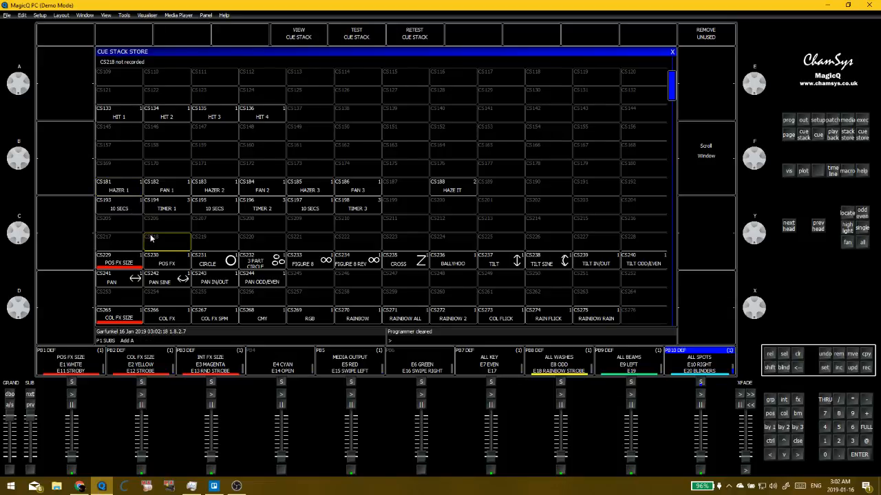
click(132, 220)
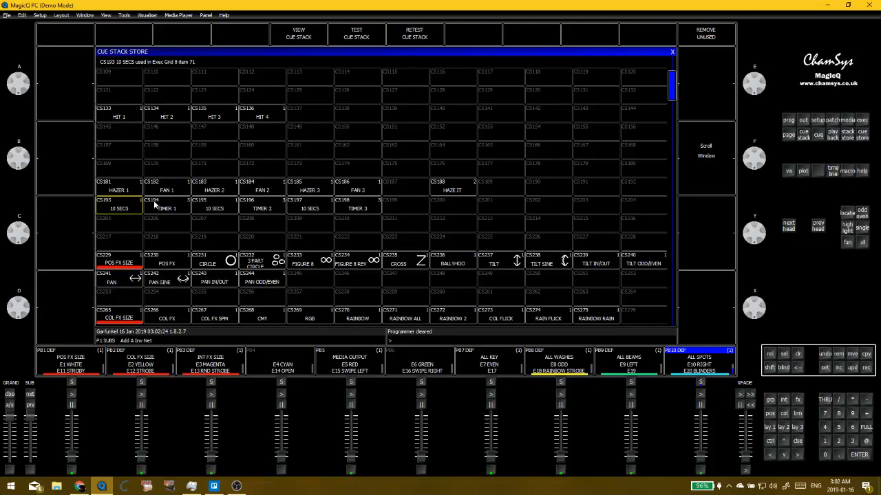
click(163, 222)
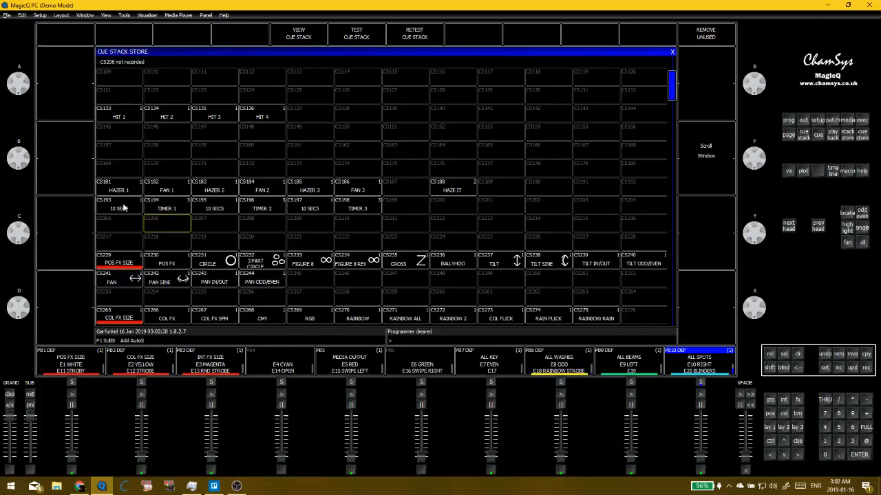
click(132, 226)
click(269, 240)
click(394, 229)
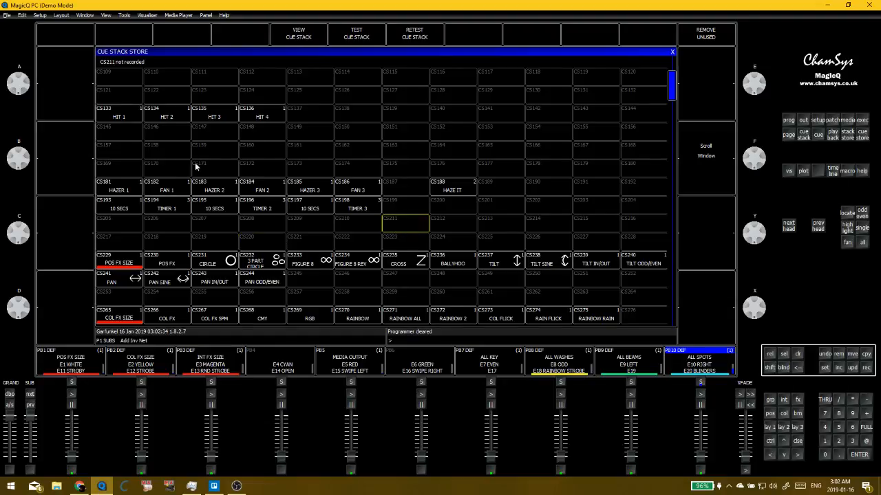
click(166, 164)
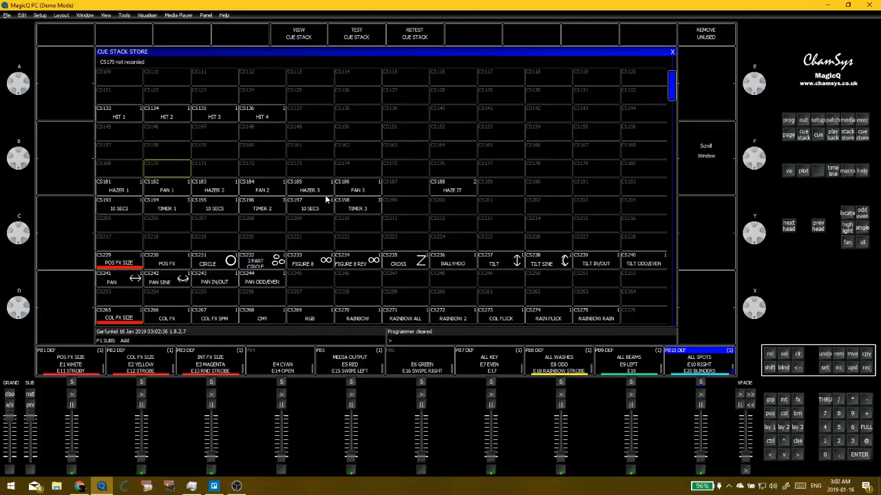
click(289, 140)
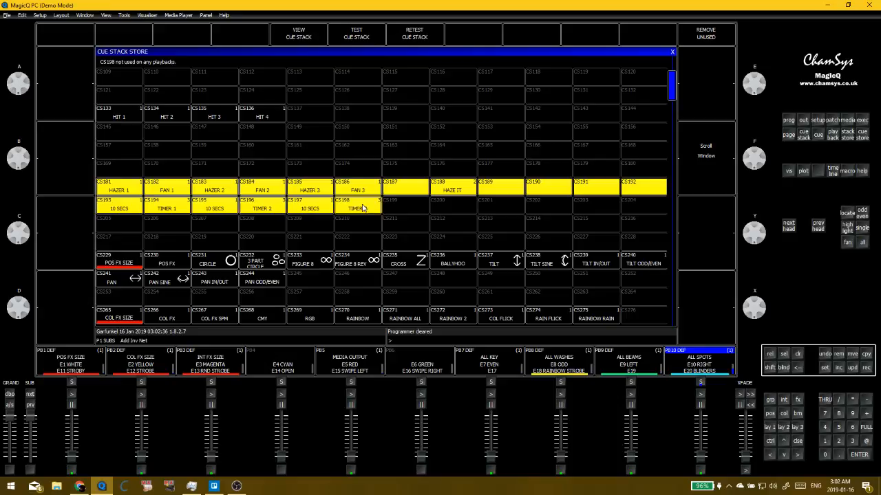
click(290, 145)
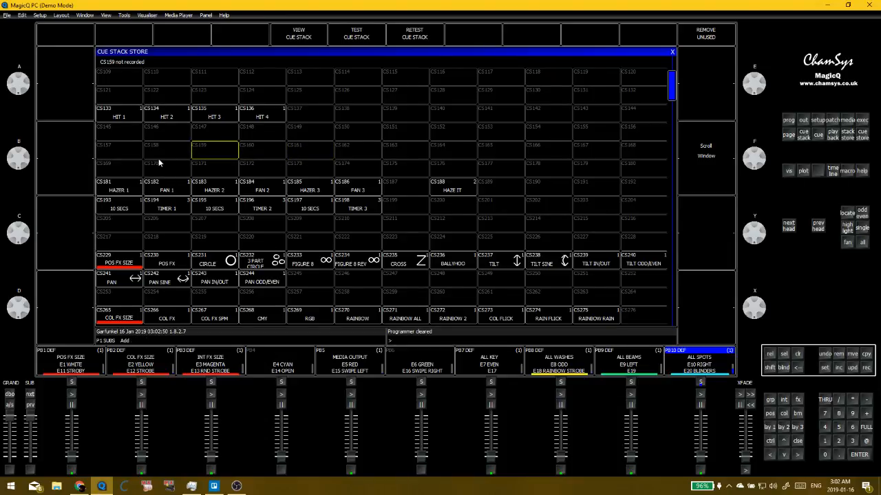
click(122, 155)
click(118, 224)
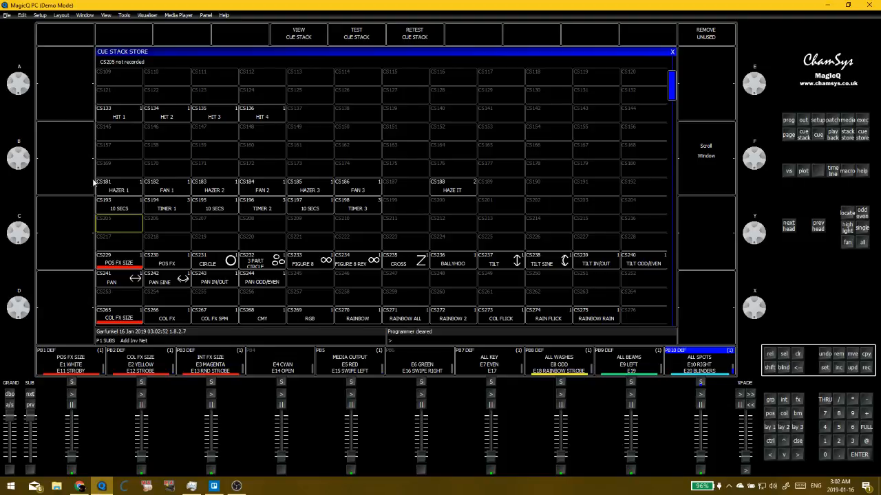
click(404, 132)
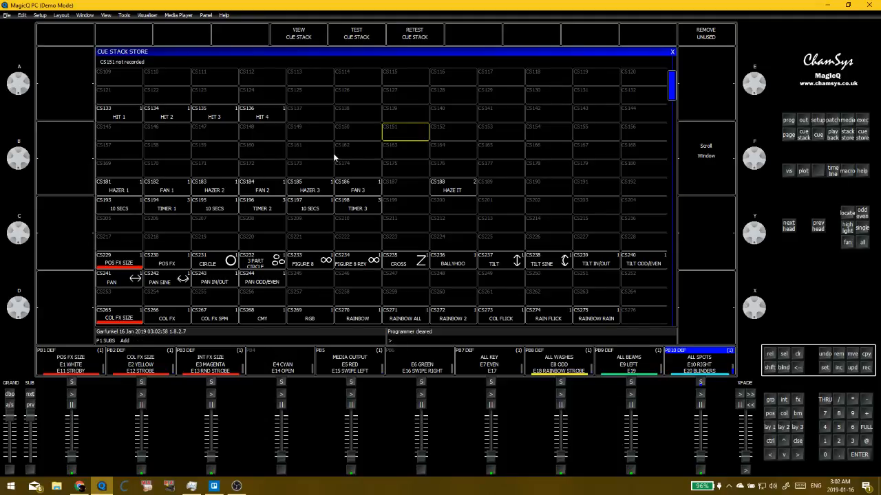
click(400, 117)
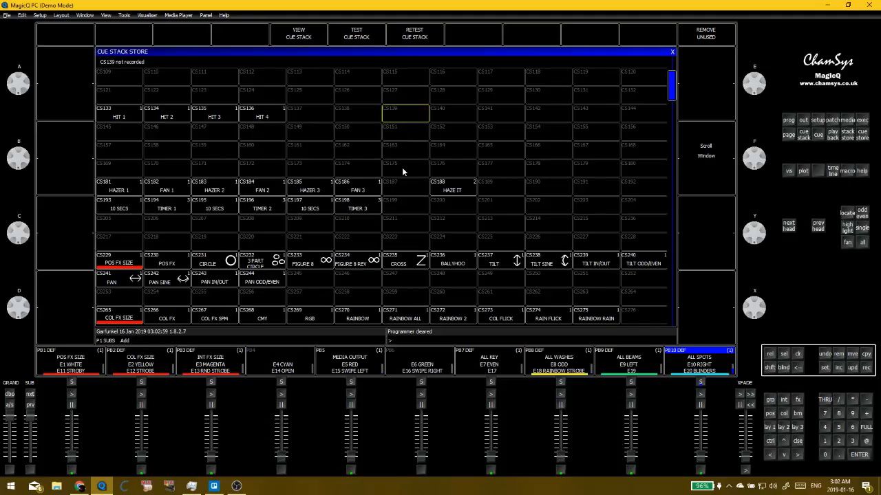
Select the HAZE IT cue stack (CS188) and look at its button on page 2 of the Execute window
click(451, 206)
click(452, 189)
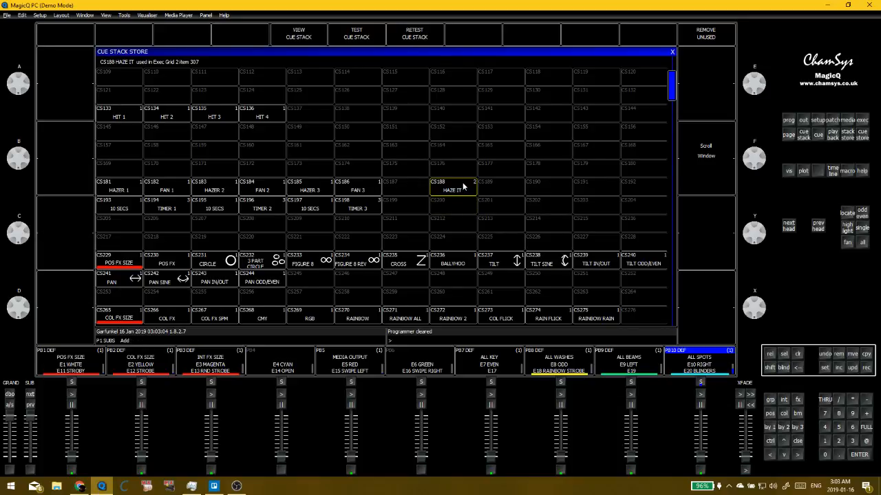
key(ctrl+e)
scroll(58, 64, down, 1)
scroll(59, 64, down, 3)
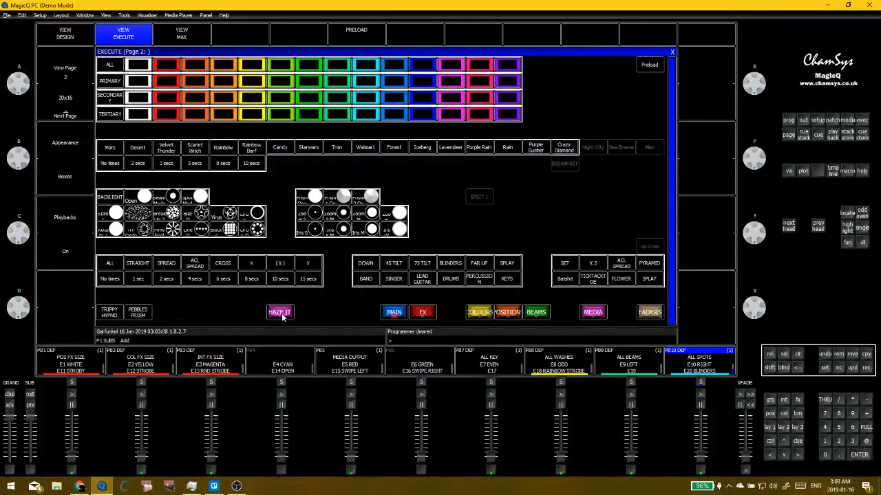
key(Escape)
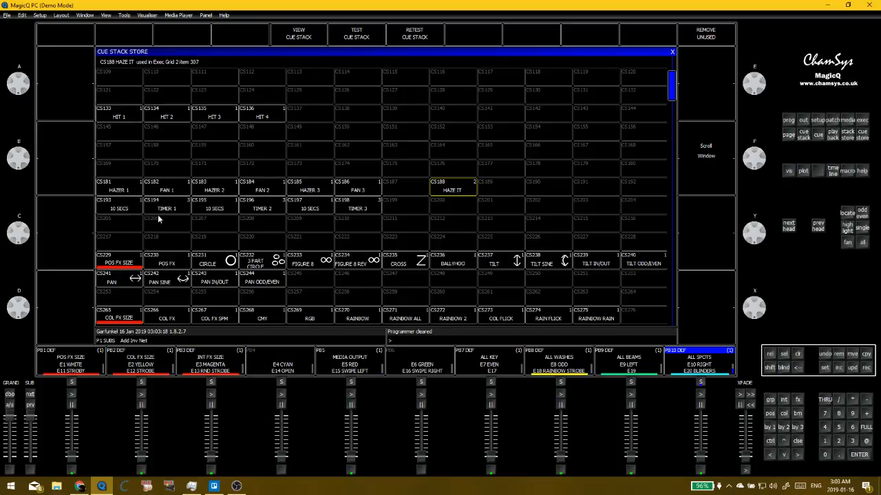
Activate the HAZE IT cue stack (CS188) and examine the macros of its two cues
click(452, 191)
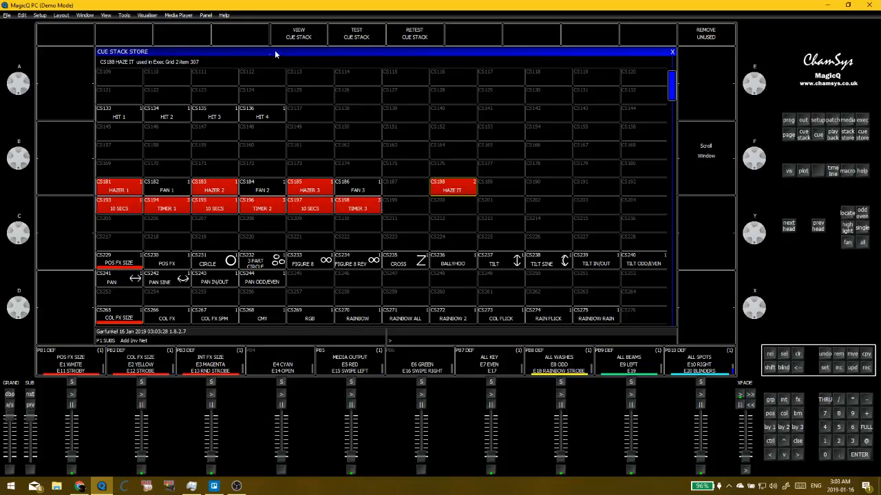
click(297, 34)
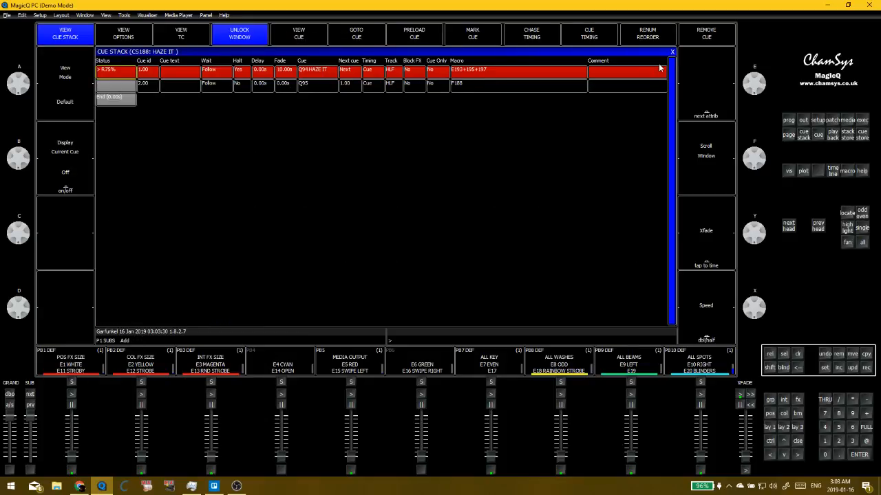
click(540, 86)
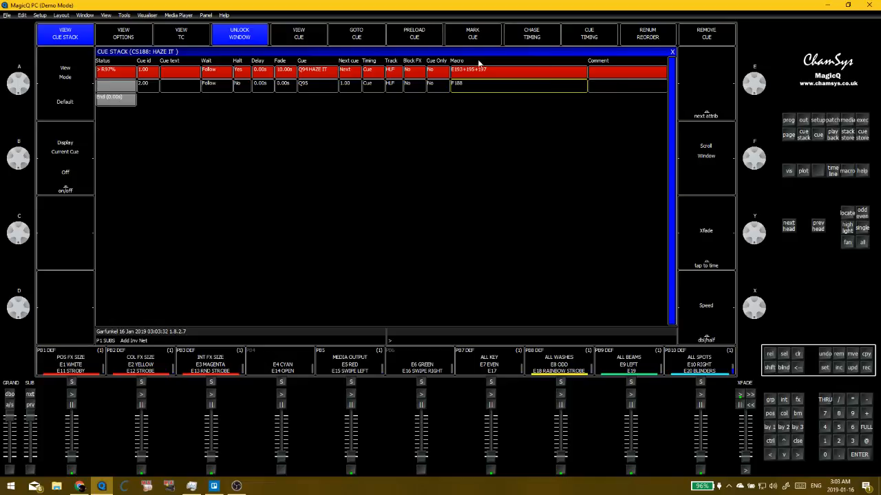
click(672, 52)
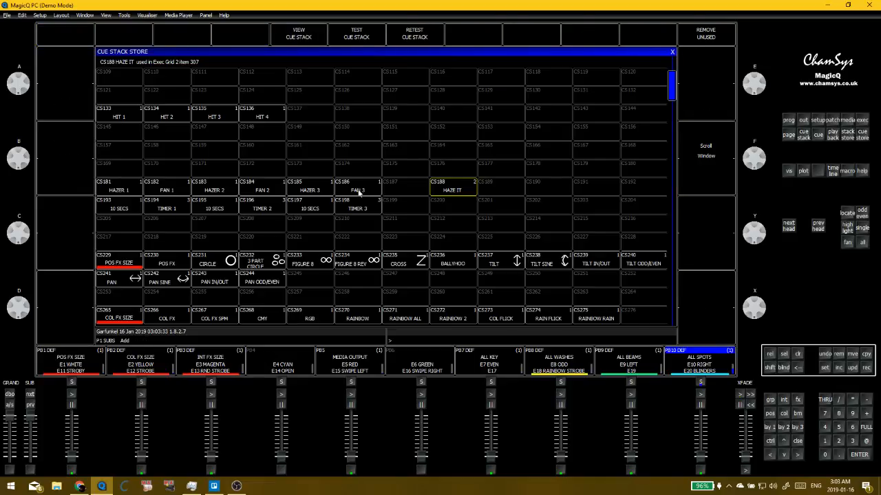
Activate HAZE IT (CS188) again from the store to watch the three hazers and their timer stacks run
click(461, 195)
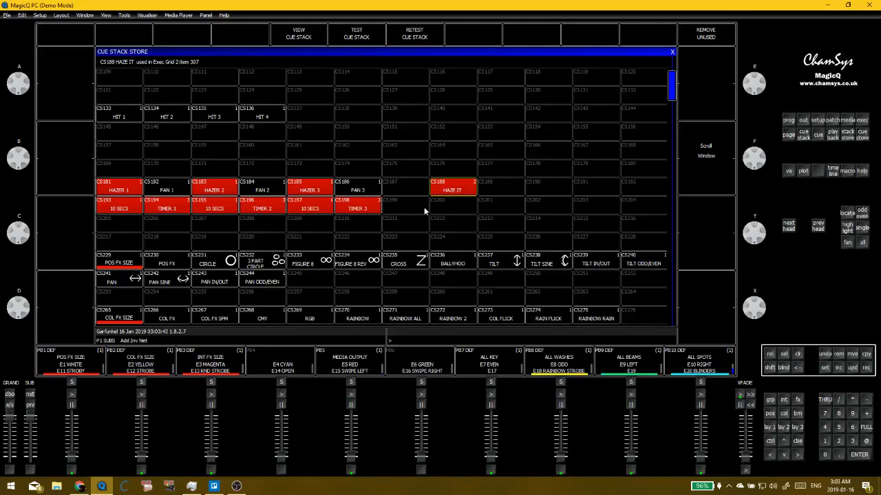
click(448, 154)
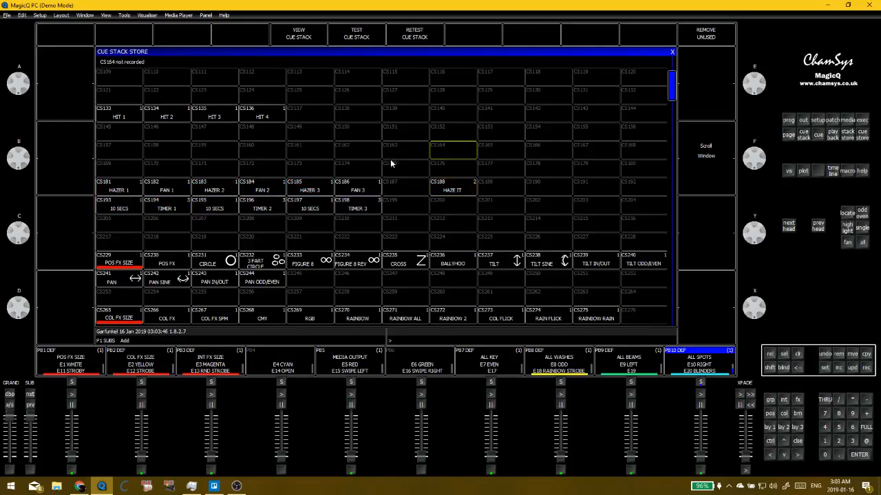
click(441, 204)
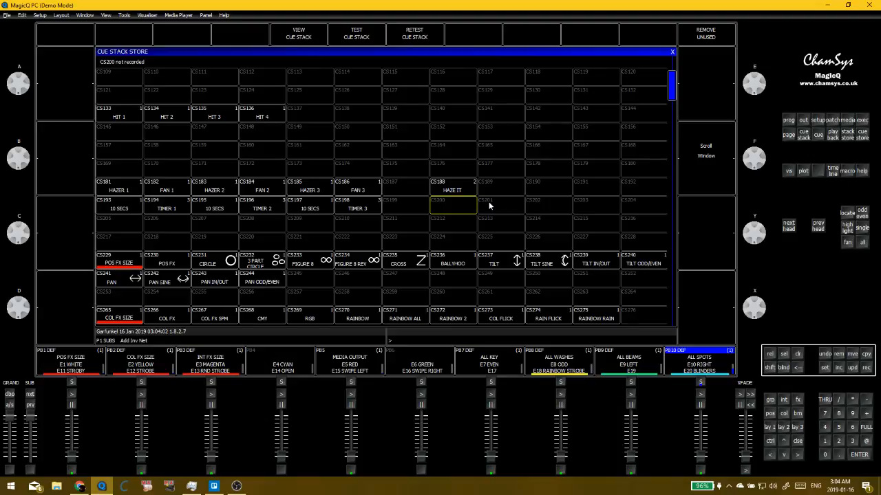
click(208, 229)
drag(203, 148, 355, 149)
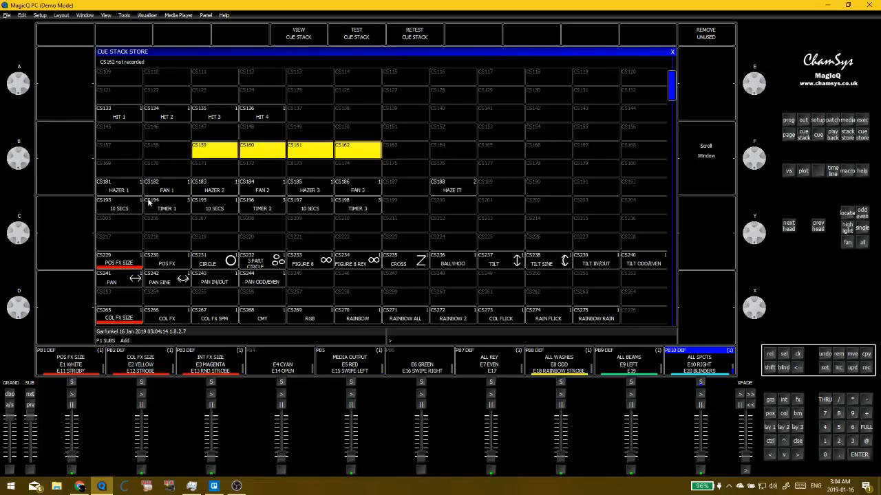
click(108, 222)
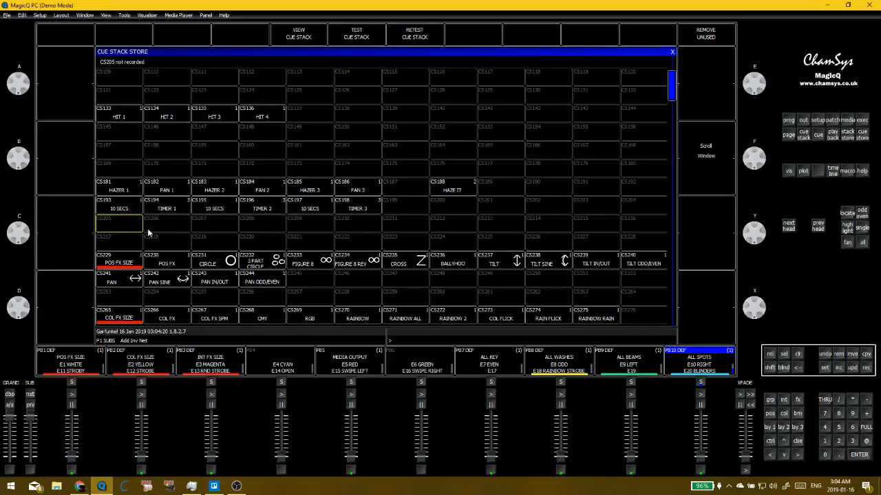
click(197, 228)
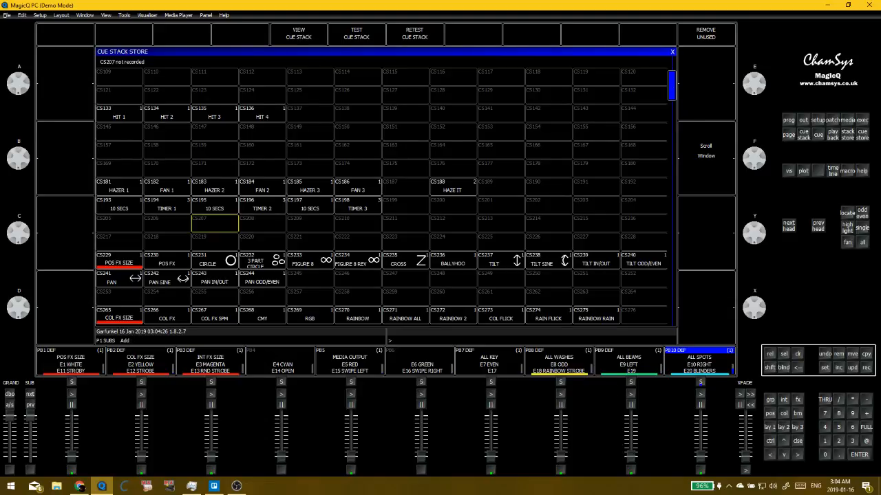
click(467, 129)
Close the cue stack store and show the Outputs window in the heads view with values
click(672, 52)
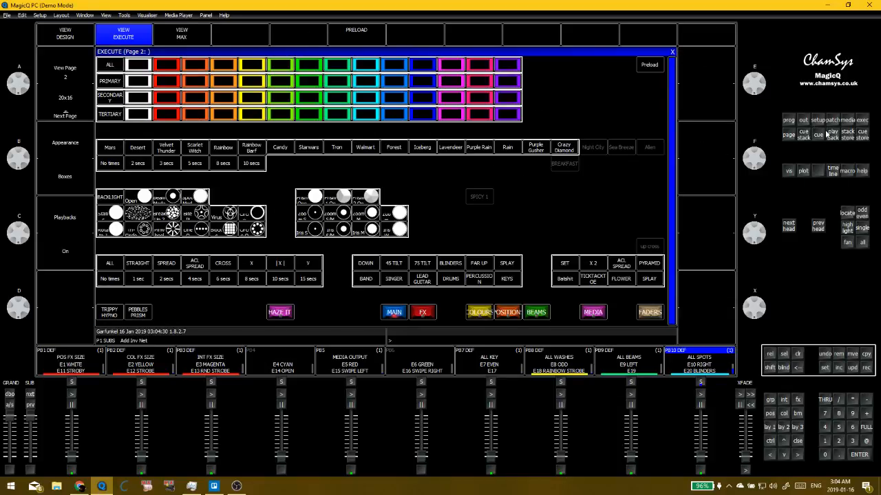
click(805, 122)
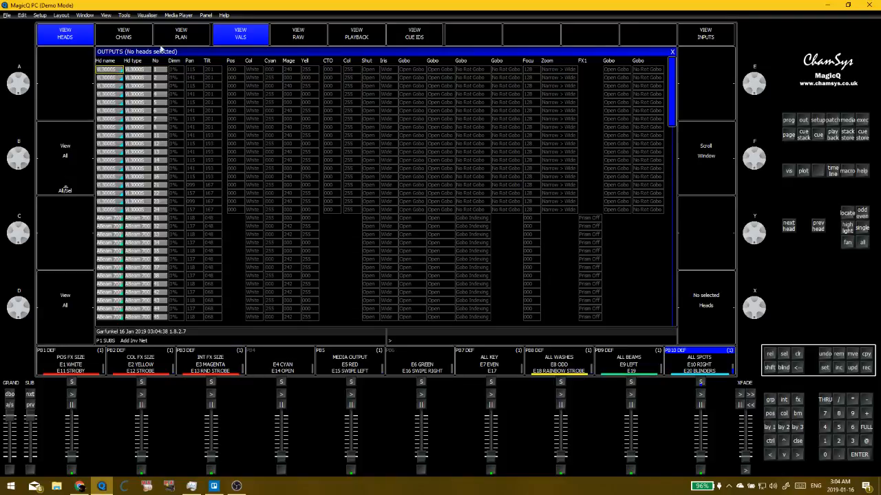
click(68, 38)
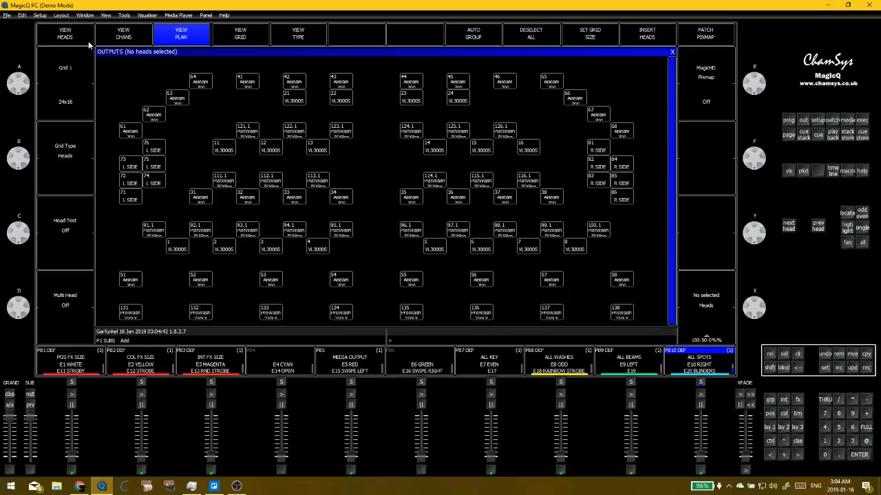
click(78, 36)
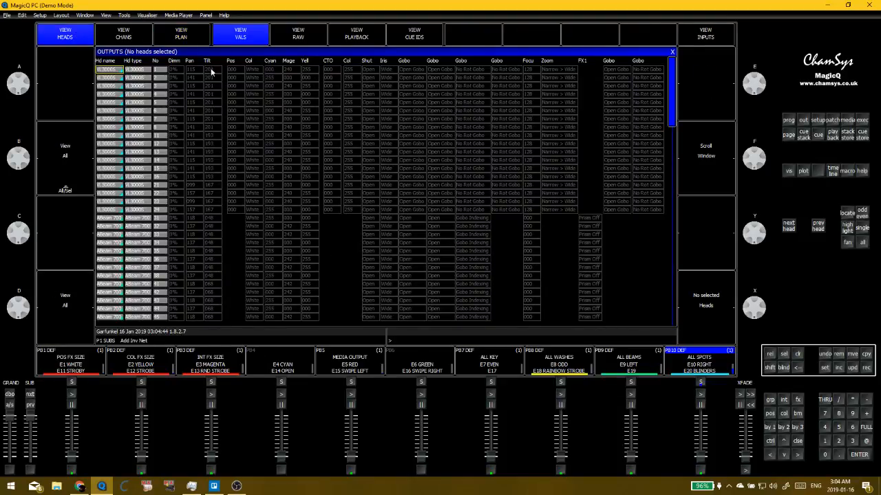
Examine the output values of all patched heads, from the VL3000S spots through to the hazers, media layers and pixel maps
drag(137, 77, 262, 87)
scroll(294, 185, up, 2)
scroll(633, 155, down, 7)
scroll(344, 163, down, 13)
scroll(347, 140, down, 17)
scroll(353, 142, down, 12)
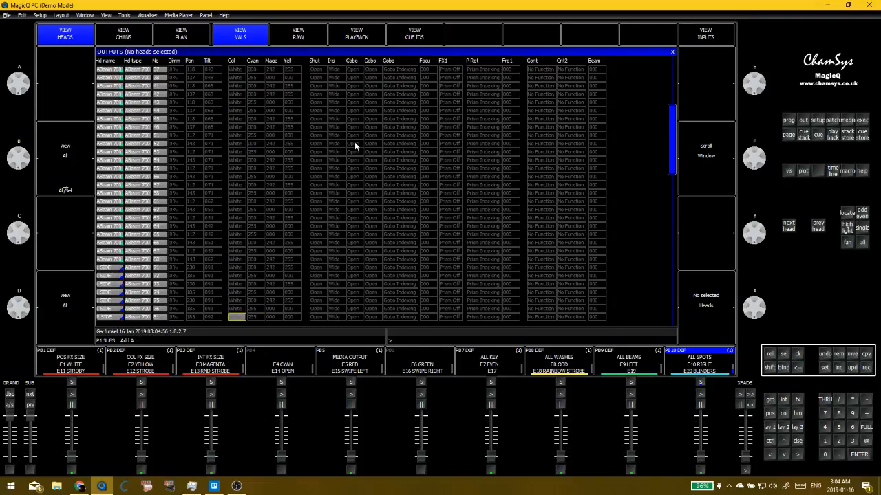
drag(670, 165, 652, 306)
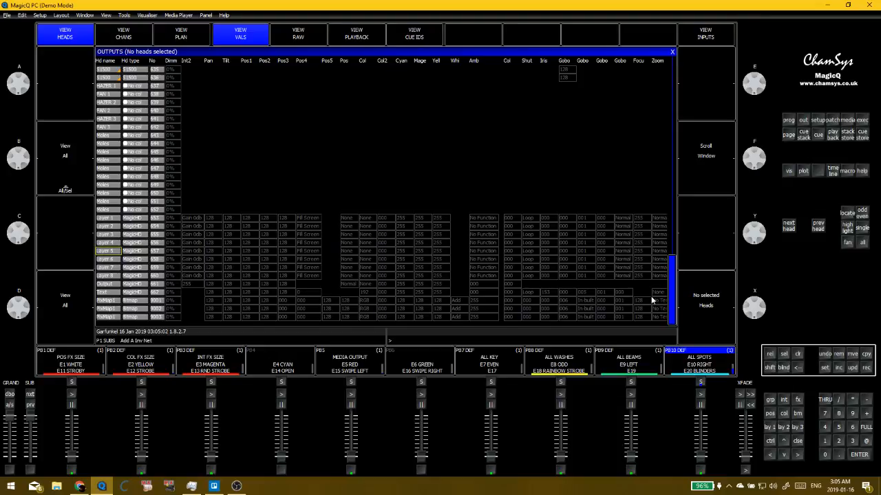
scroll(526, 238, down, 3)
drag(673, 267, 685, 36)
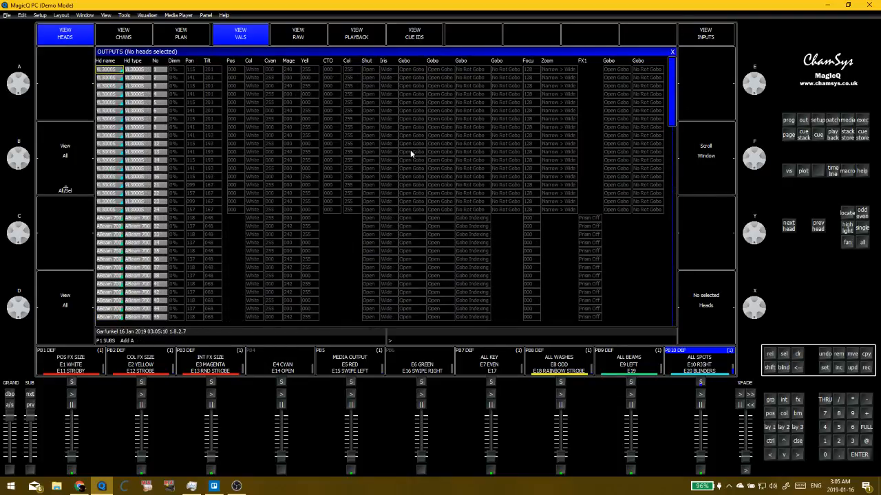
Clear the programmer and mark the dimmer values of the VL3000S spots in the heads view
click(195, 95)
key(ctrl+BackSpace)
drag(176, 69, 177, 212)
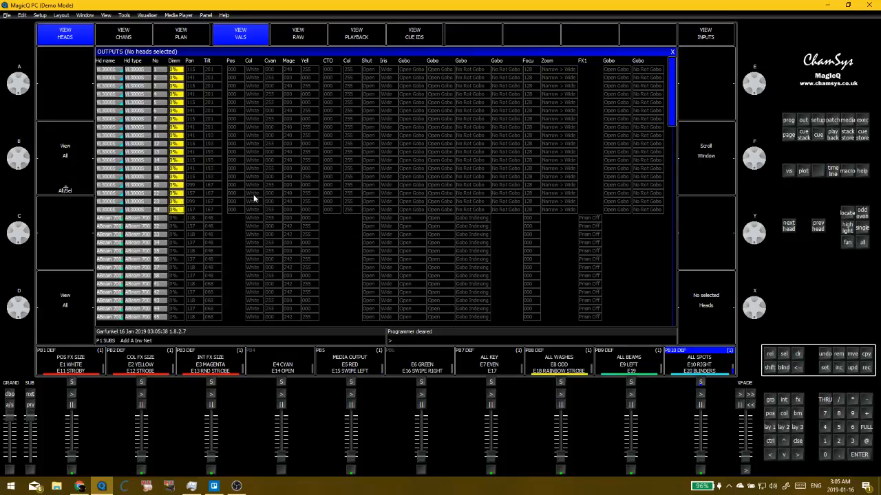
click(190, 152)
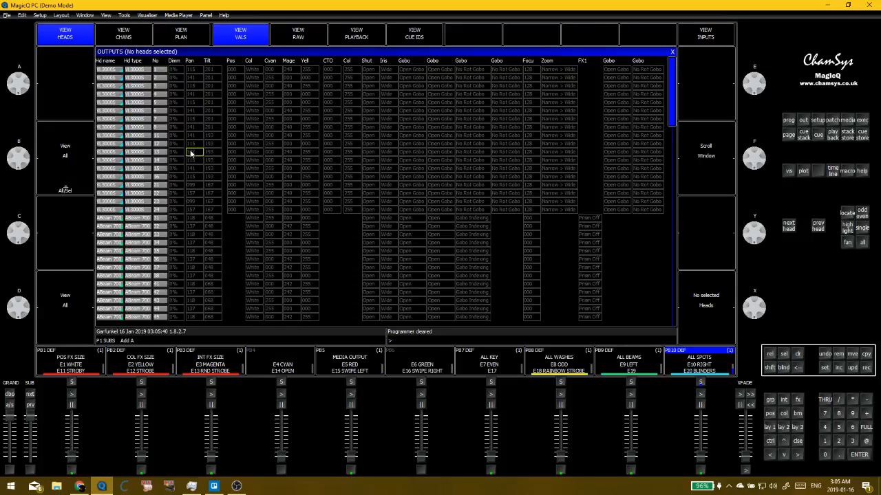
drag(172, 72, 176, 177)
click(310, 179)
Raise the ALL SPOTS playback to 100%, check the VL3000S dimmer column, and lower the playback back to zero
drag(702, 456, 699, 421)
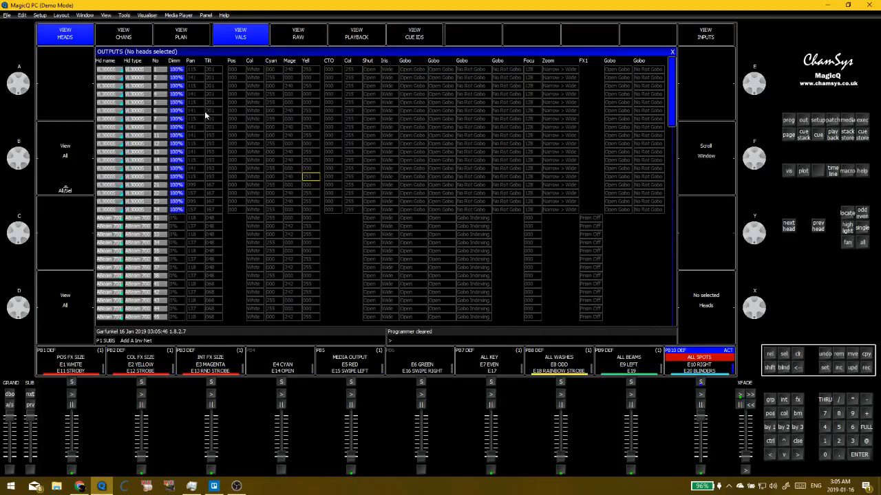
click(218, 85)
drag(172, 71, 176, 218)
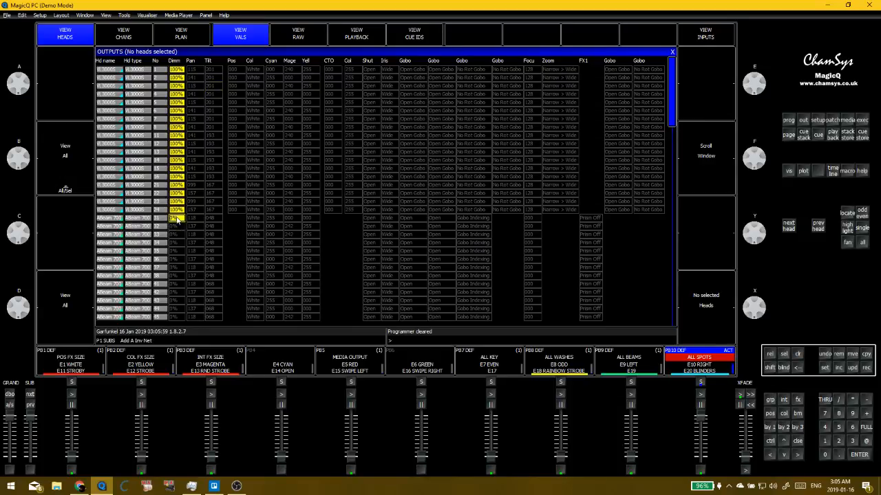
click(181, 71)
key(shift+Down)
key(shift+Down)
click(287, 94)
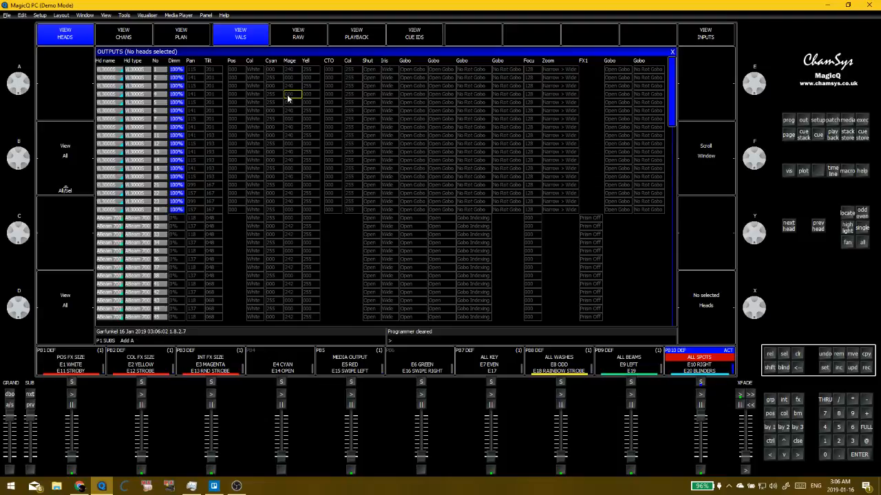
drag(701, 418, 700, 480)
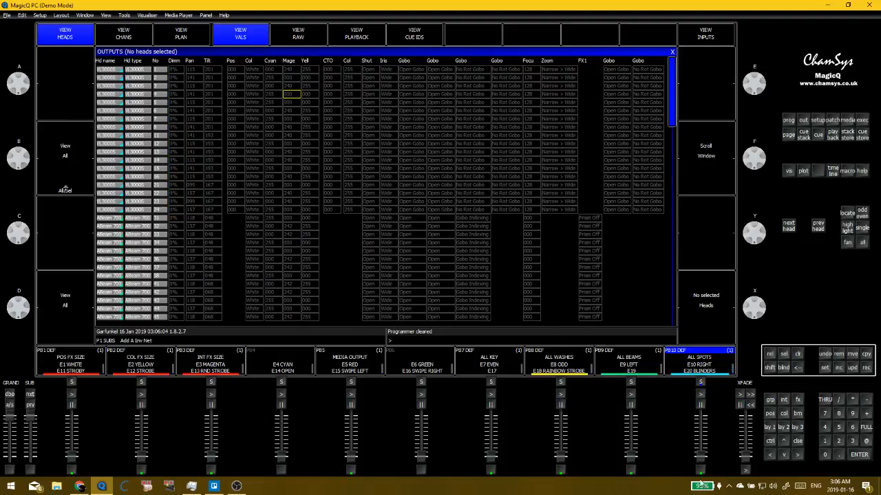
Examine the remaining attribute columns of the heads, from the colour-mixing values across to the control and beam channels
click(269, 69)
click(288, 69)
click(288, 67)
key(Right)
key(Right)
key(Right)
key(Right)
key(Right)
key(Right)
key(Right)
key(Right)
key(Right)
key(Right)
key(Right)
key(Right)
key(Right)
key(Right)
key(Right)
key(Right)
key(Right)
key(Right)
key(Right)
key(Right)
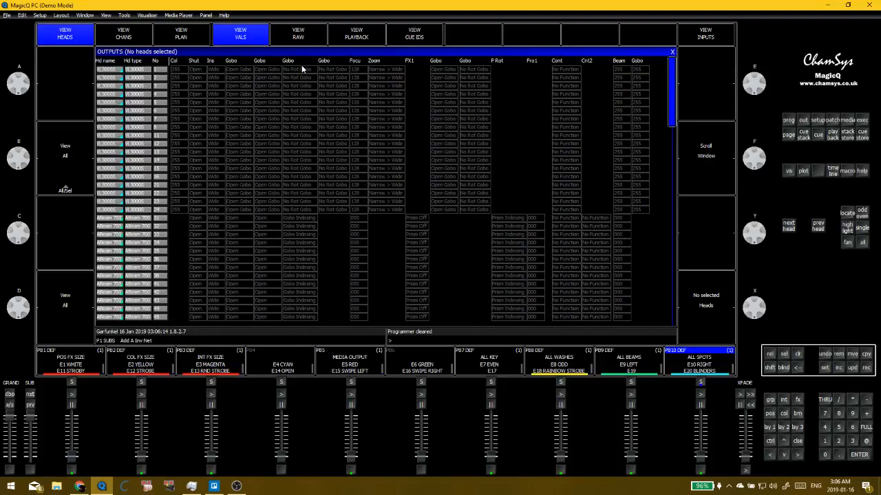
click(384, 95)
click(214, 86)
click(638, 79)
click(249, 78)
click(237, 187)
Show the DMX channel values of universe 1 and bring the ALL SPOTS playback to full
click(127, 34)
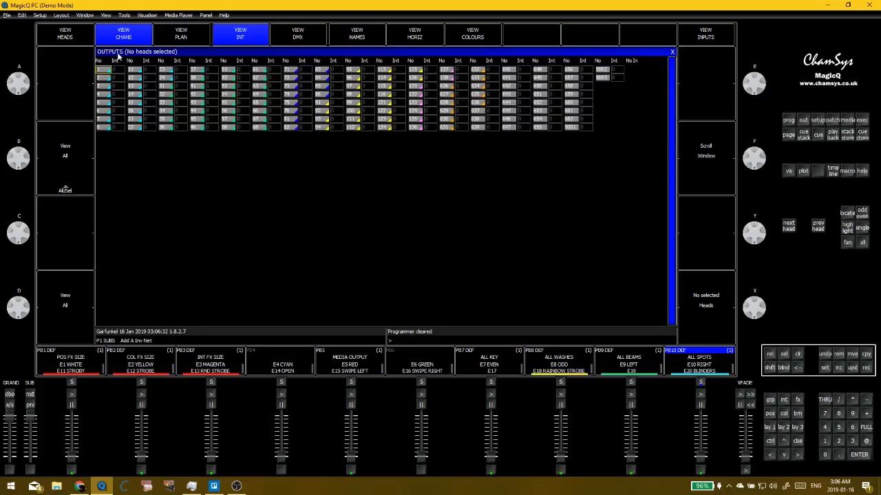
click(309, 33)
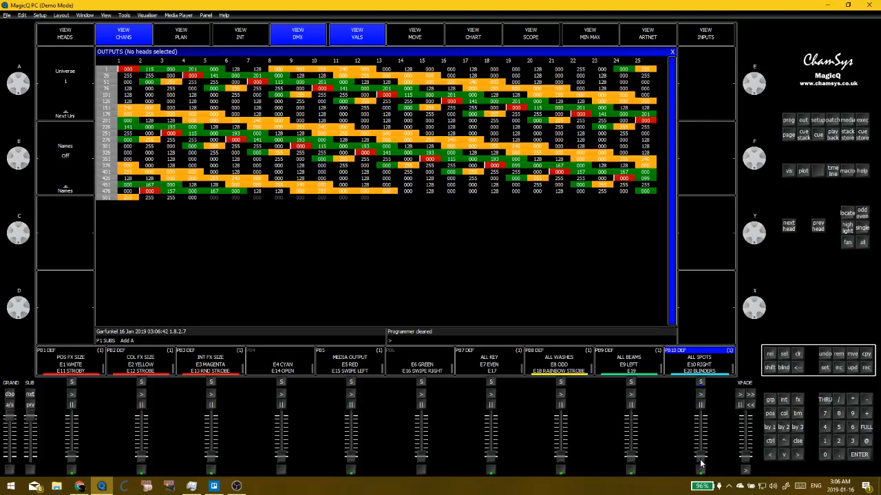
drag(701, 461, 701, 405)
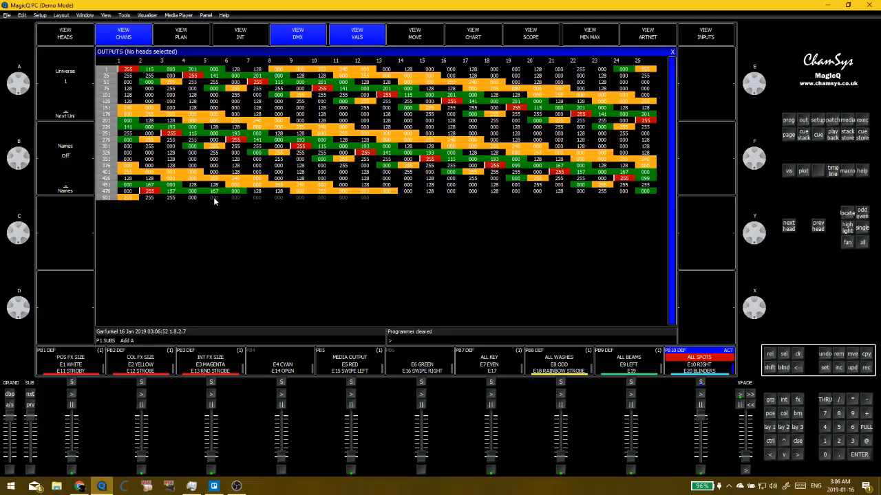
Activate the X 2 position in the Execute window and return to the DMX channel values
key(alt+e)
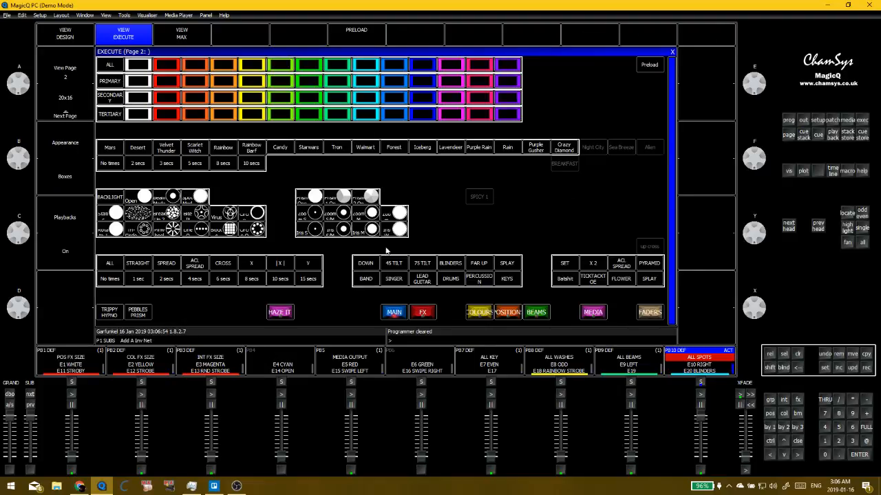
click(593, 263)
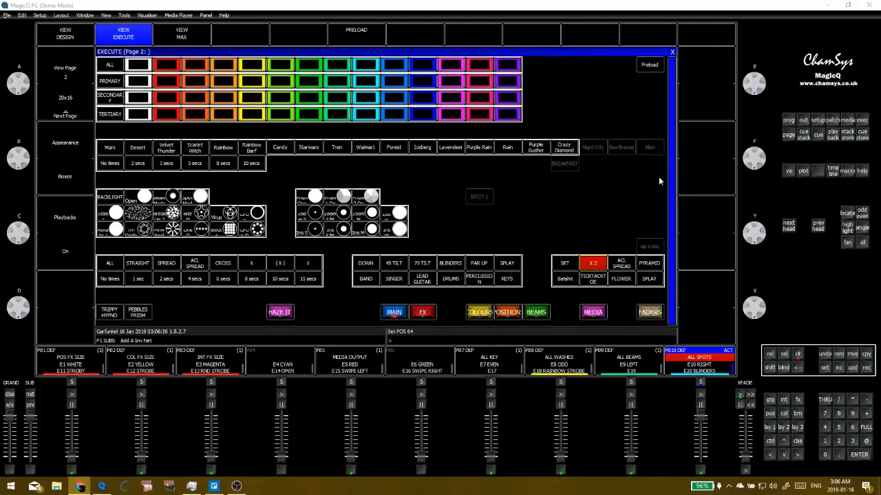
click(803, 119)
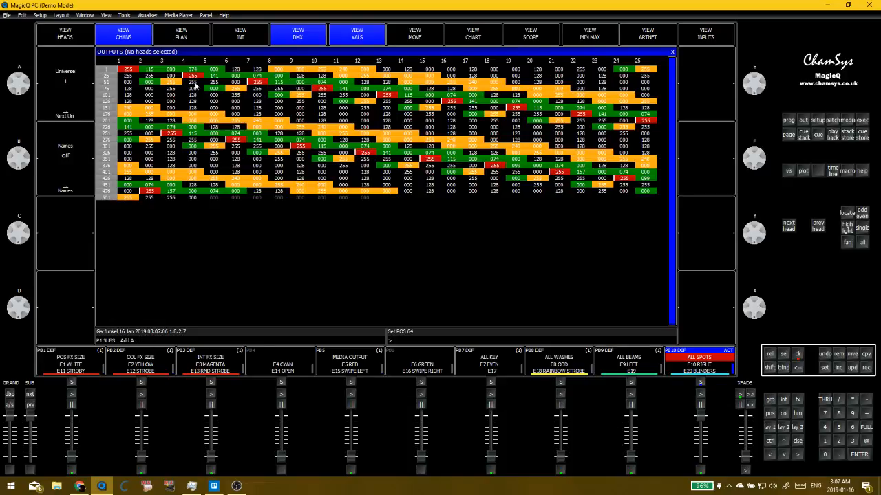
Look through the DMX values of the following universes, return to universe 1, and check them with ALL SPOTS raised
click(65, 100)
click(79, 101)
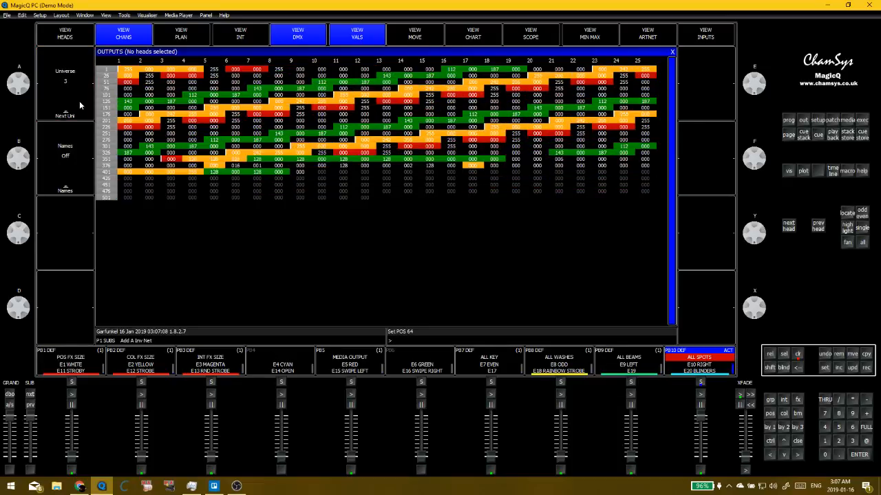
click(79, 101)
click(85, 69)
click(83, 64)
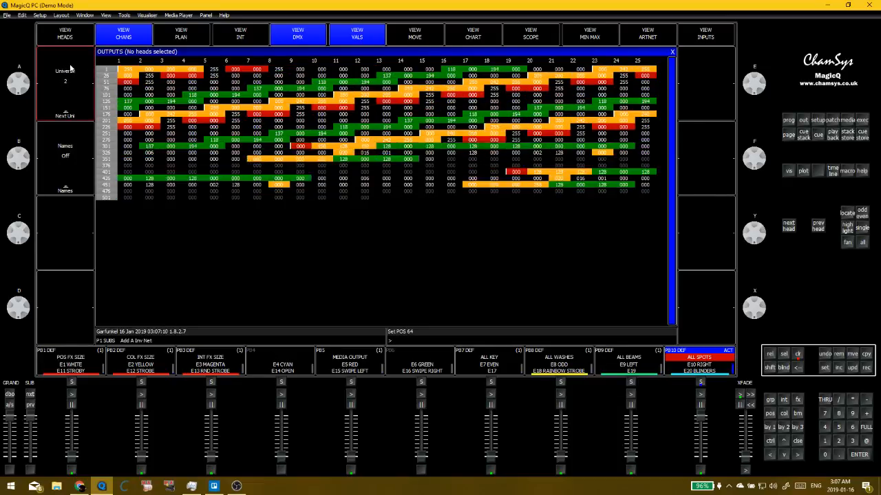
click(83, 65)
drag(700, 434, 683, 350)
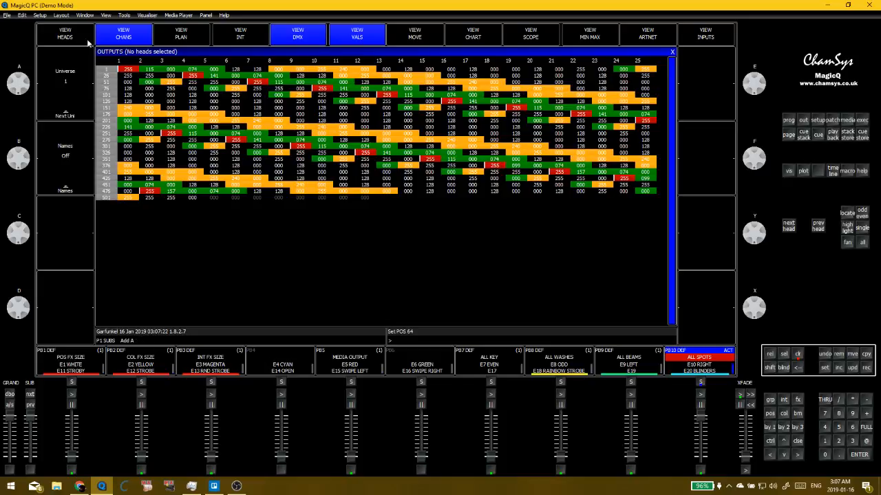
Display attribute names over the DMX values and compare the channel display with the plan view of the rig
click(60, 180)
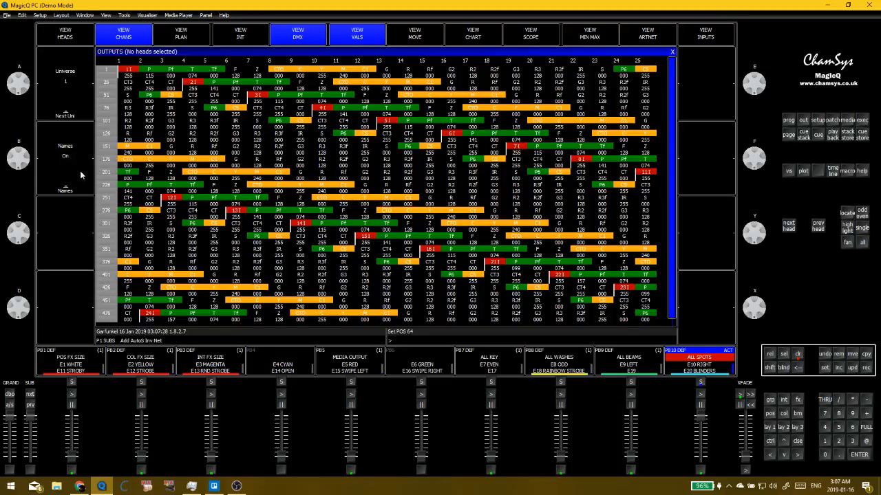
click(183, 35)
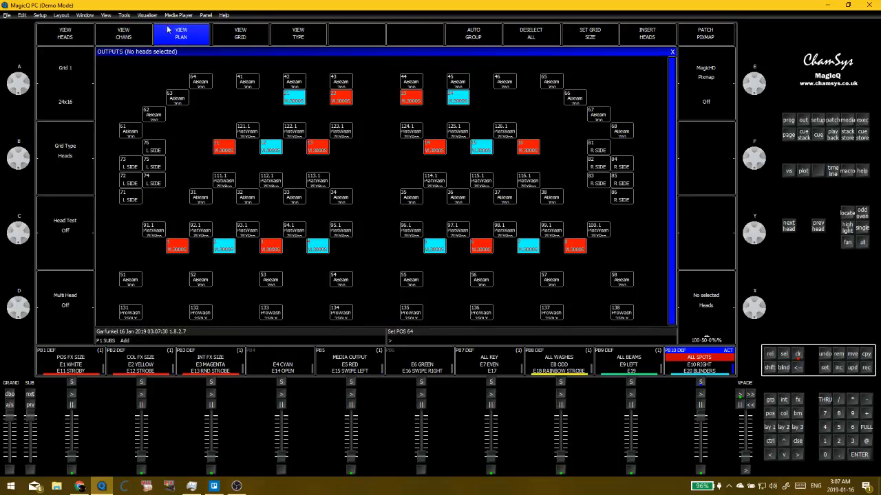
click(118, 32)
click(296, 36)
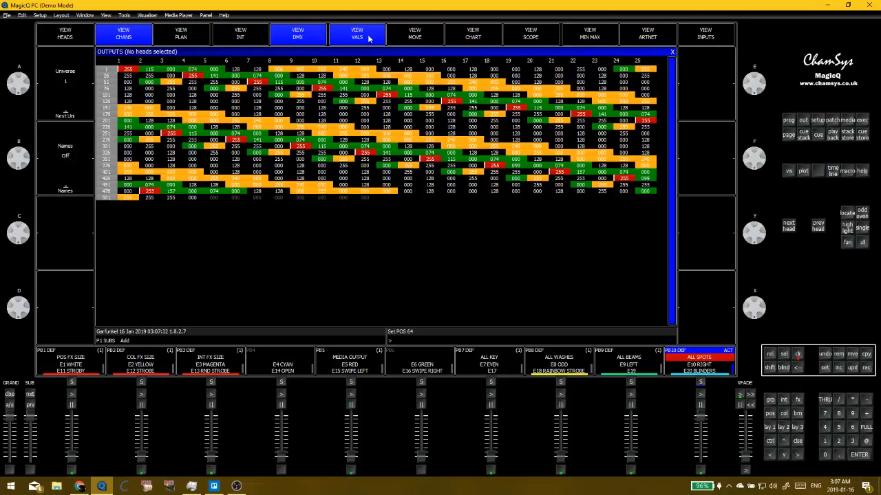
click(185, 35)
click(123, 35)
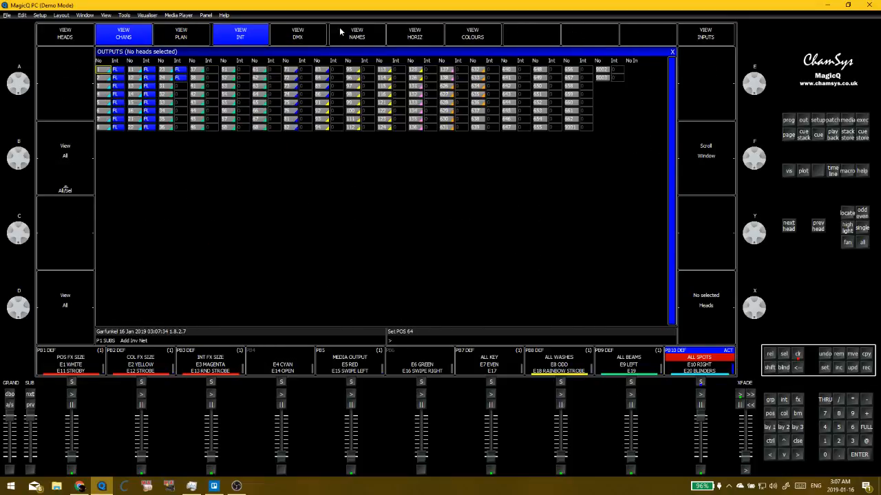
Compare the movement, chart and value displays of the DMX channels, ending on the movement display
click(302, 36)
click(413, 37)
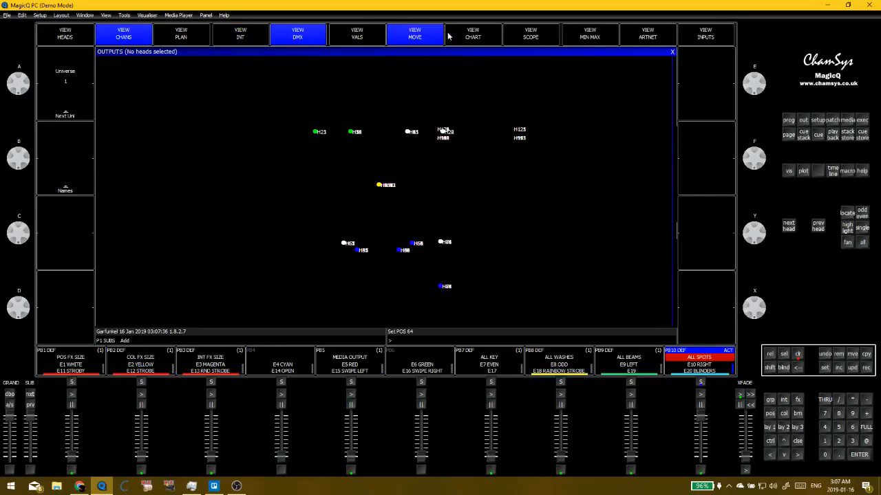
click(461, 37)
click(421, 36)
click(364, 38)
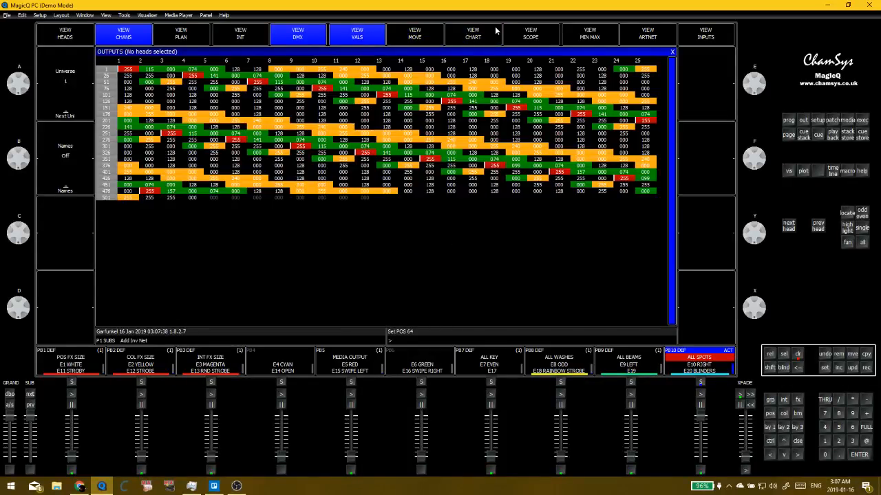
click(413, 34)
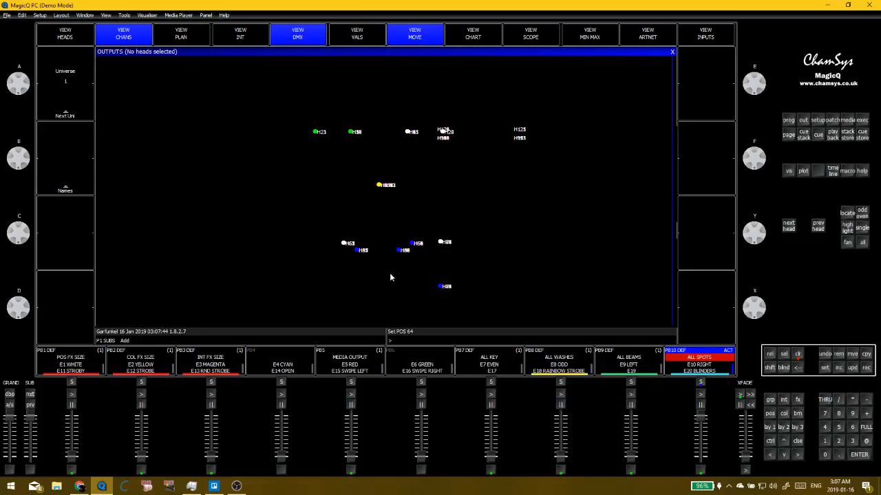
Start the figure-eight position effect from the Execute FX page and watch it in the movement and DMX value displays
key(Escape)
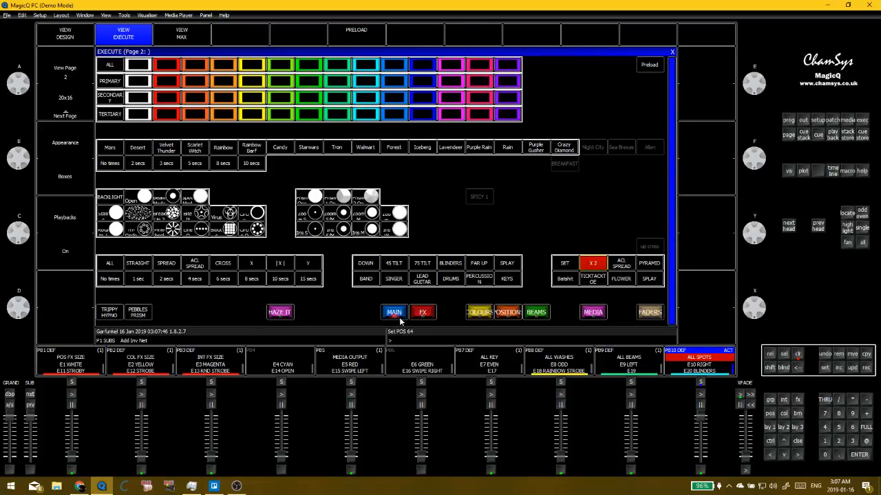
click(423, 316)
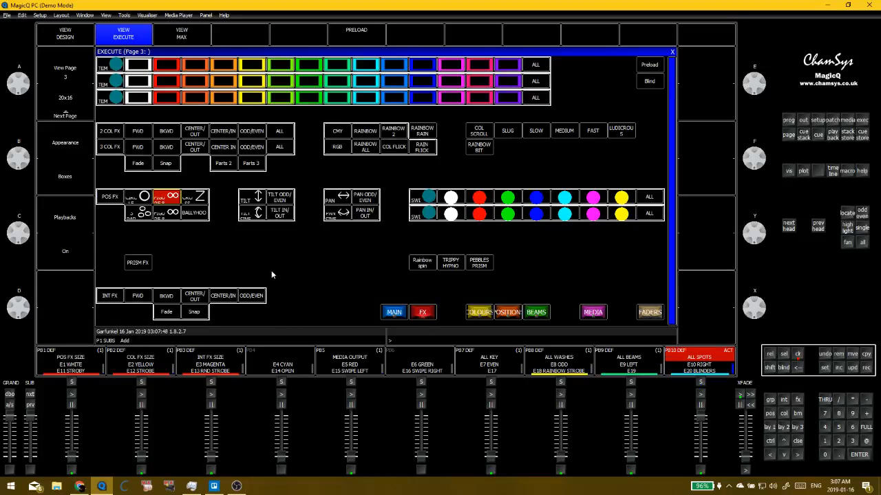
click(803, 120)
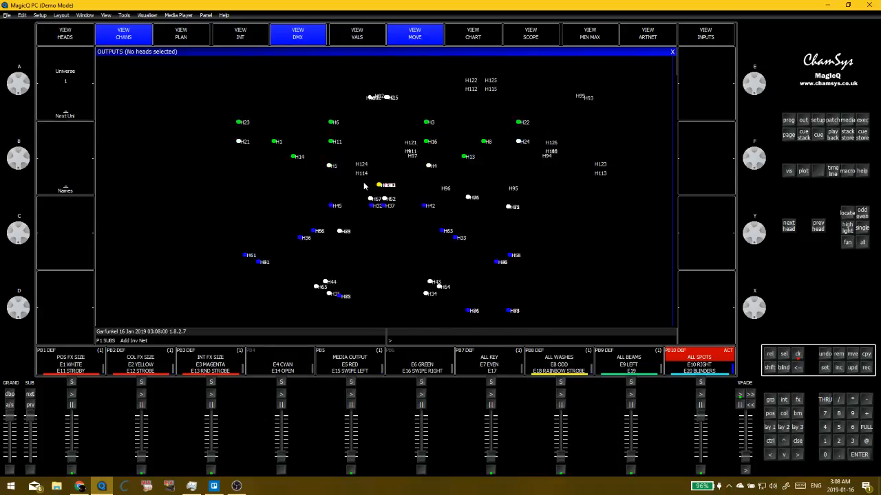
click(357, 33)
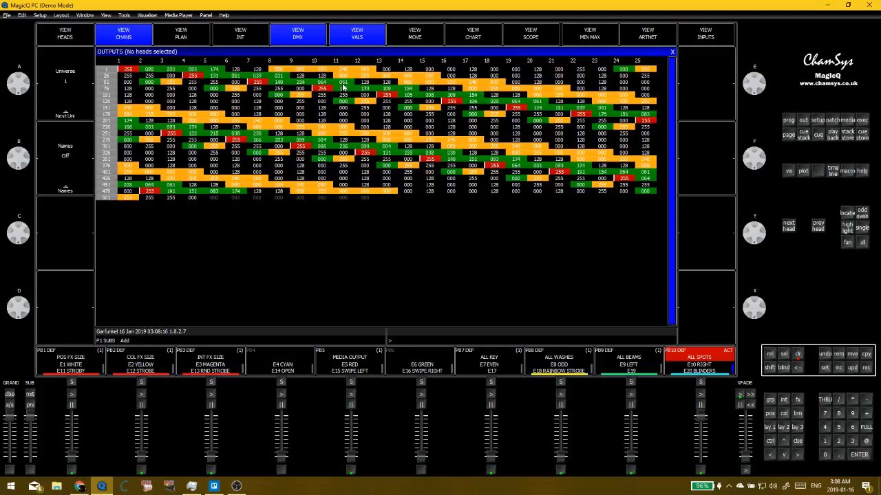
Show channel intensities with names, horizontal layout and colours, and watch them while lowering and raising ALL SPOTS
click(238, 34)
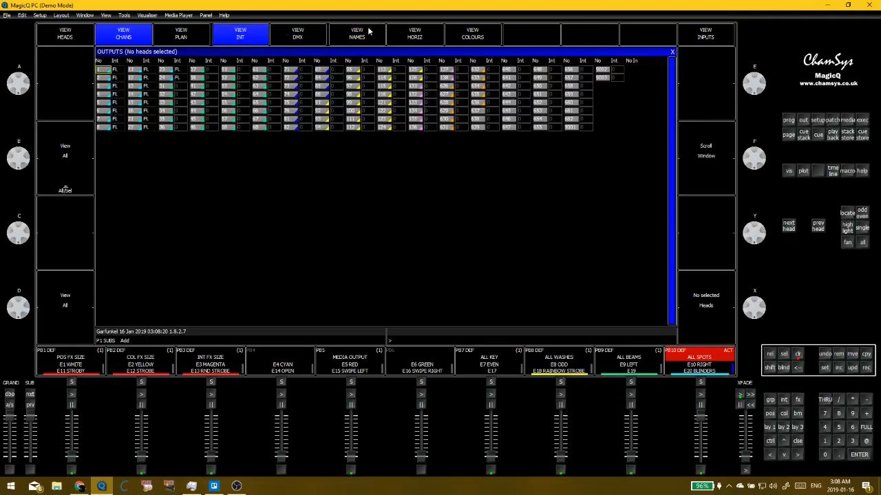
click(409, 36)
click(470, 39)
click(408, 40)
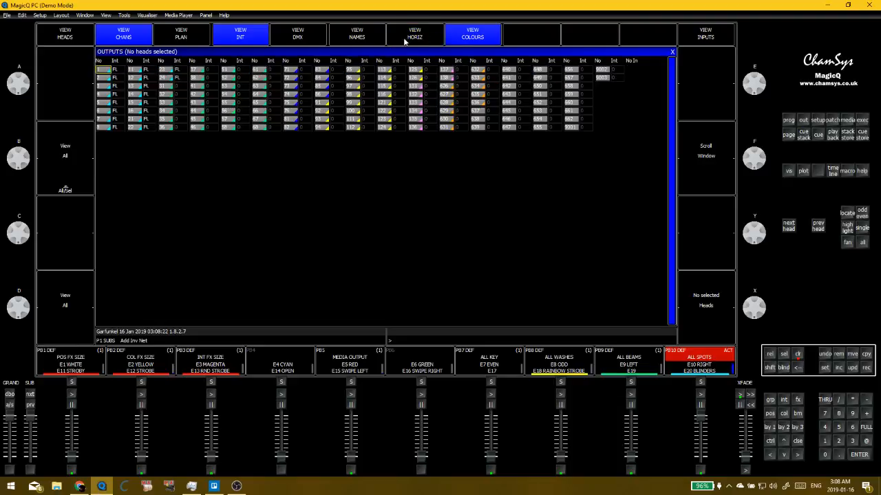
click(389, 42)
click(368, 40)
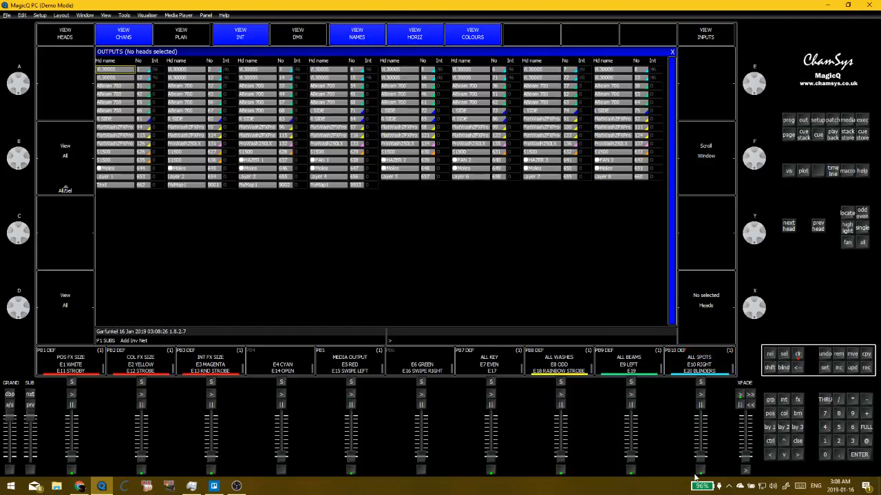
drag(683, 482, 683, 332)
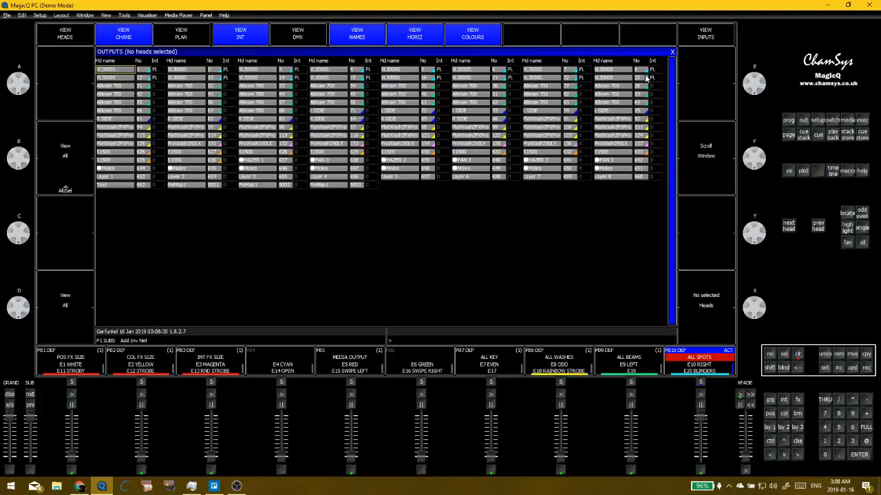
Check the channel inputs, return to outputs without names, horizontal layout and colours, and show the plan view
click(708, 42)
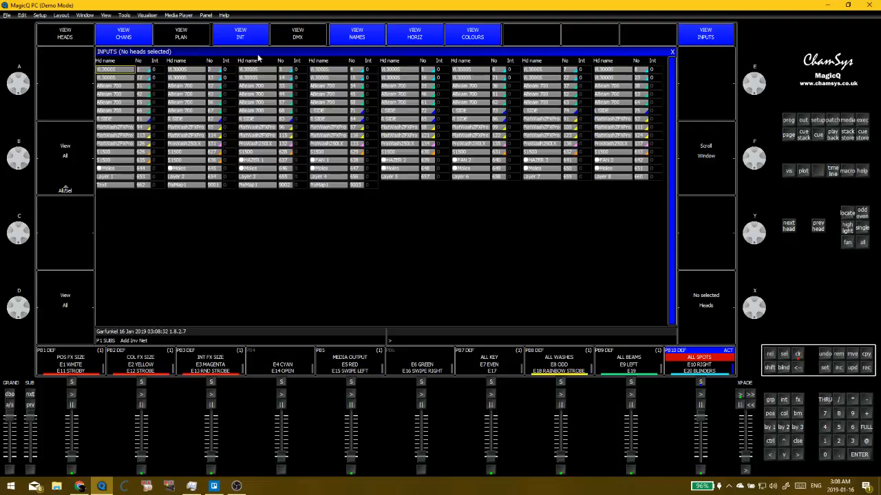
click(715, 42)
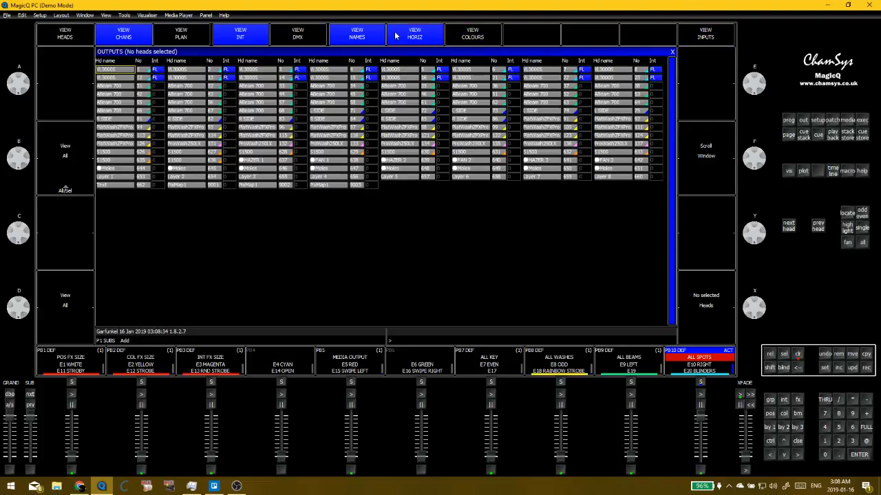
click(396, 36)
click(356, 36)
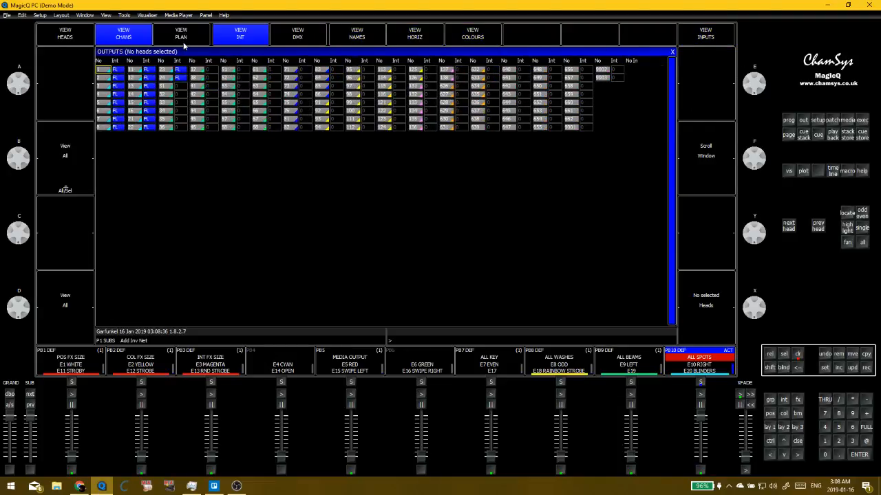
click(184, 44)
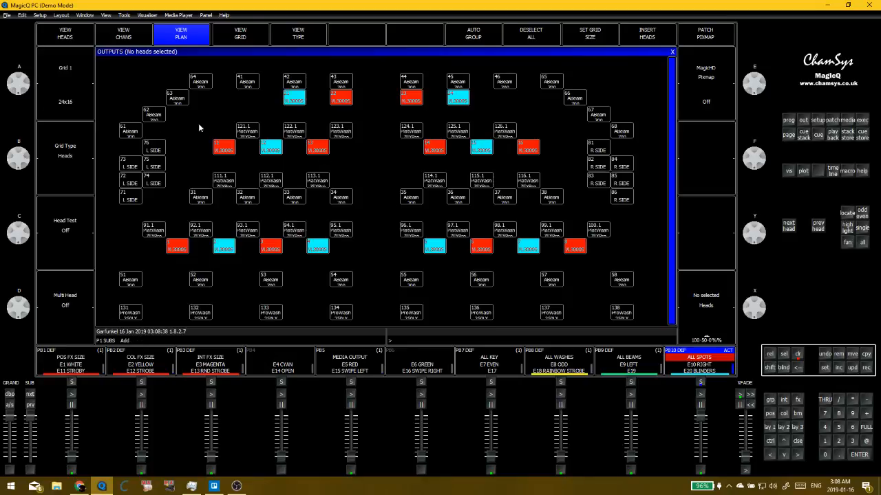
Lower the ALL SPOTS playback to zero and compare the plan view's Grid 1 and Grid 2
drag(699, 416, 701, 471)
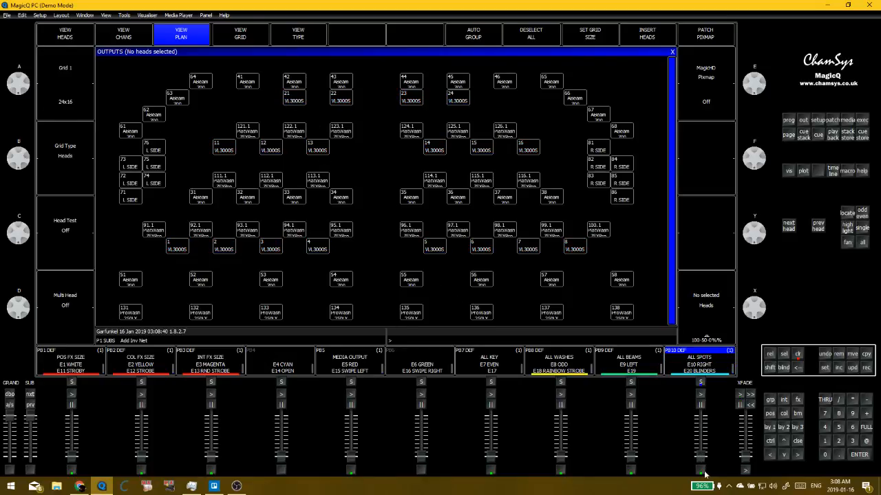
click(71, 37)
click(177, 42)
click(71, 109)
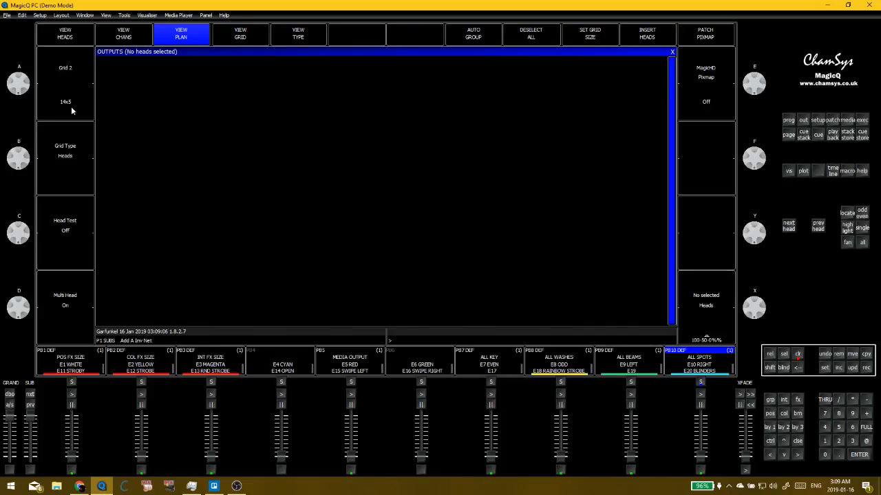
click(63, 81)
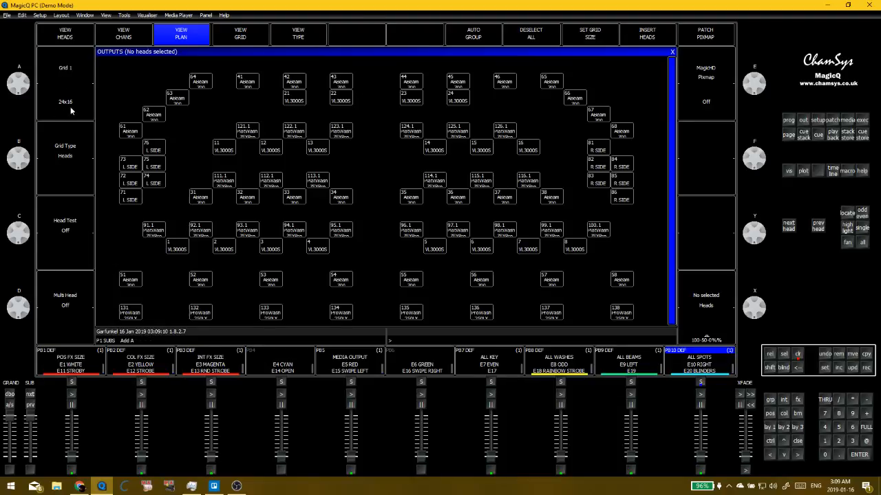
click(71, 106)
Show the cell outlines of Grid 2 and check the grid size prompt without entering a value
click(244, 34)
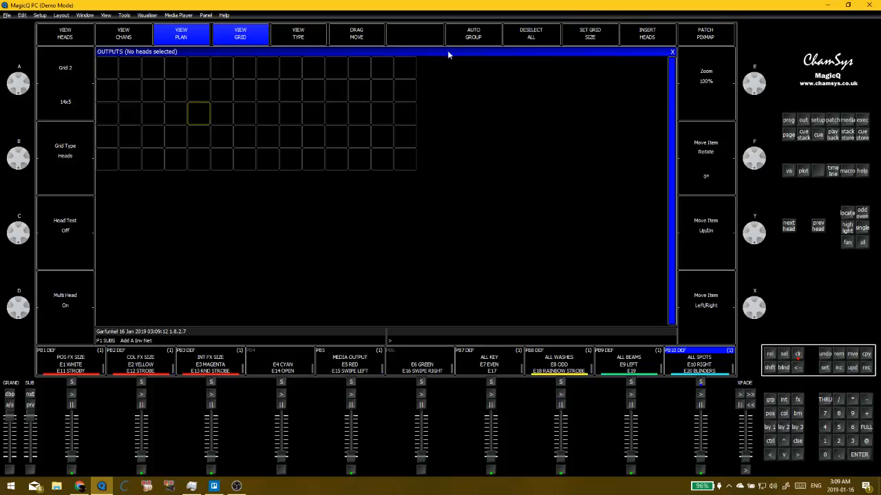
click(590, 38)
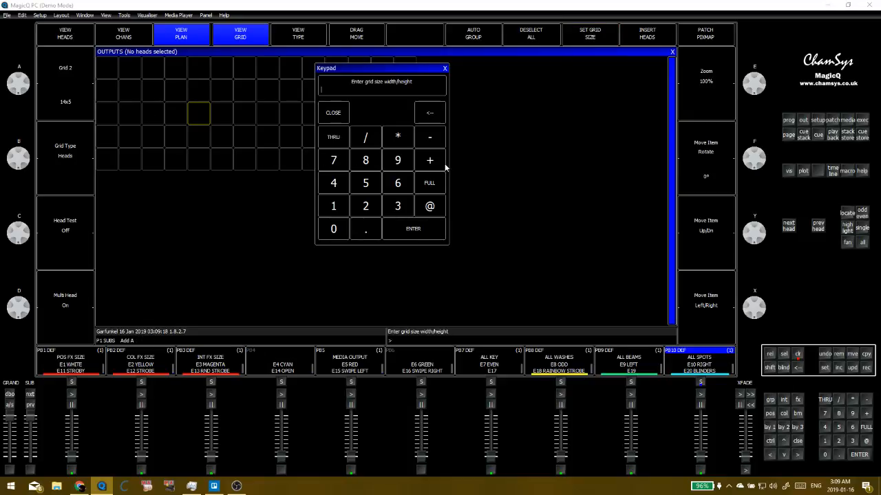
click(445, 68)
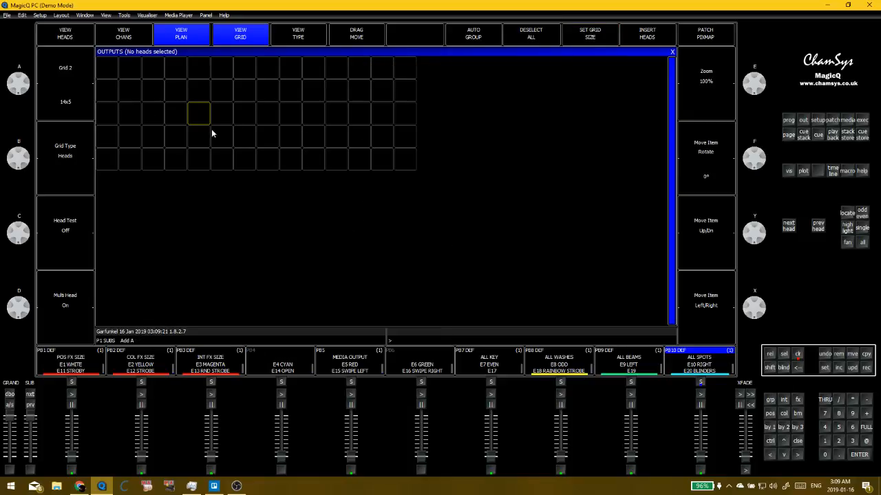
Look through plan grids 3 and 4 and return to Grid 2
click(74, 108)
click(74, 108)
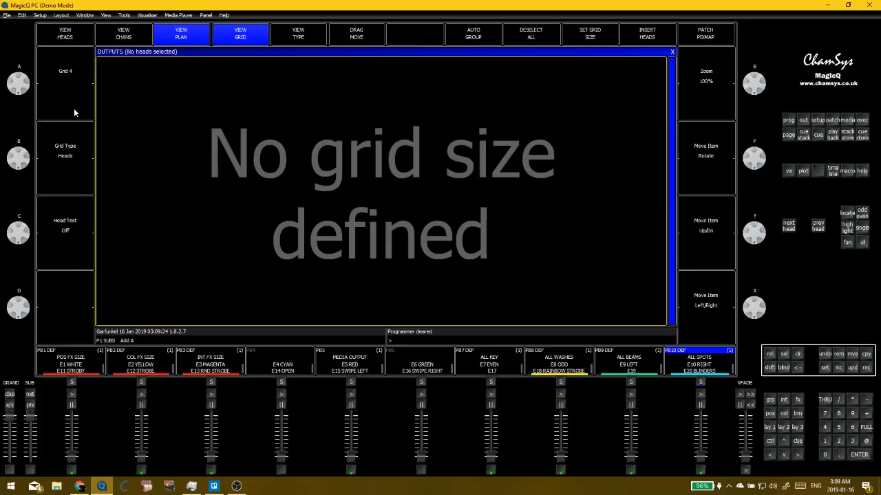
click(79, 66)
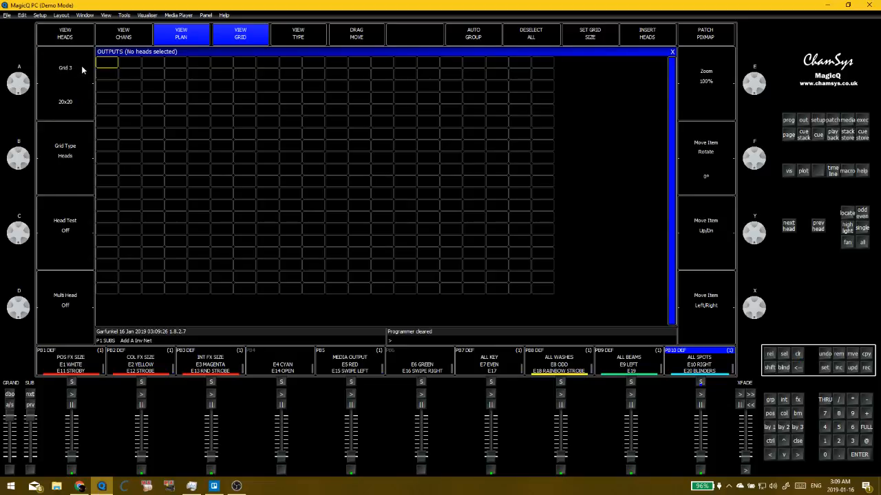
click(80, 68)
click(164, 100)
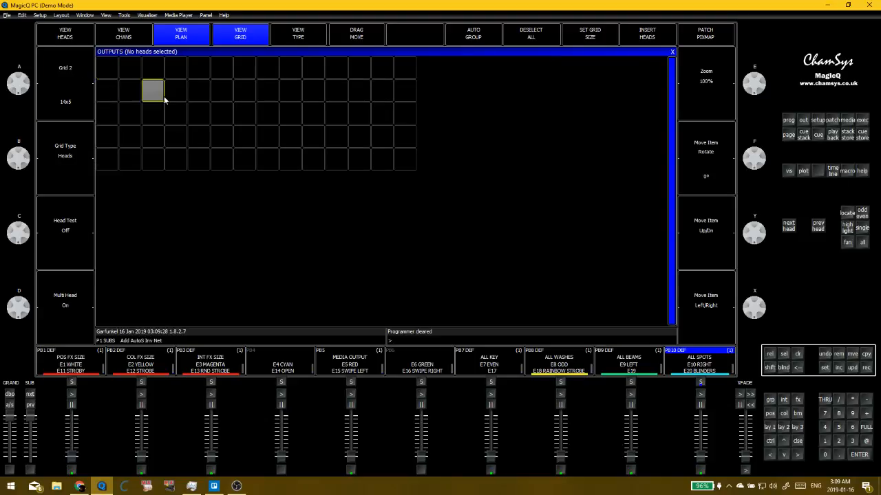
Select the BACKLIGHT and SYM SPOTS groups in turn, view the unplaced heads under Grid 2, and clear the programmer
key(ctrl+g)
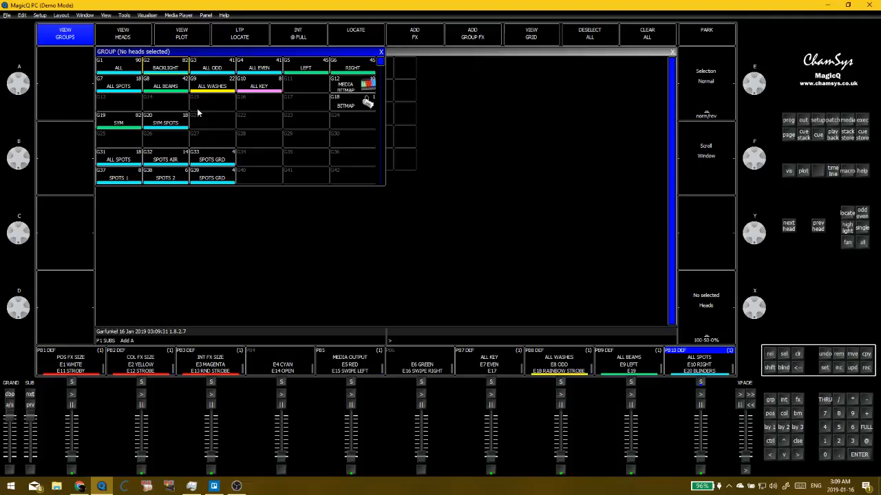
click(166, 71)
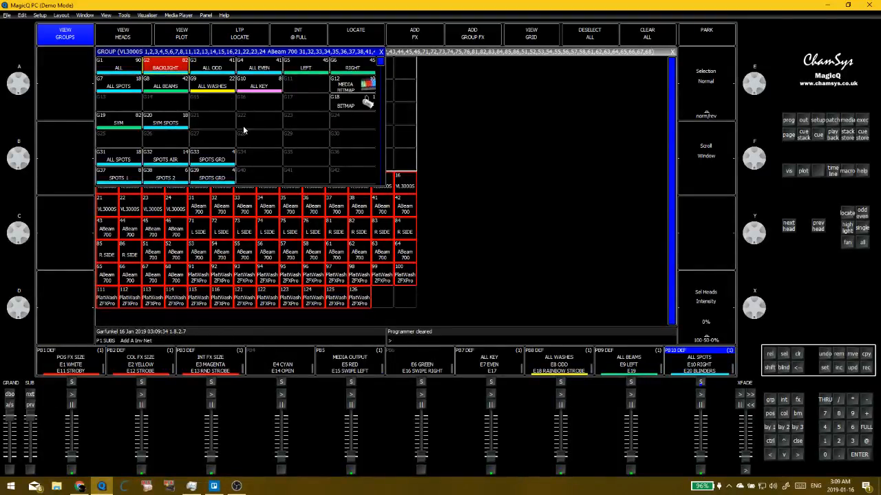
click(165, 123)
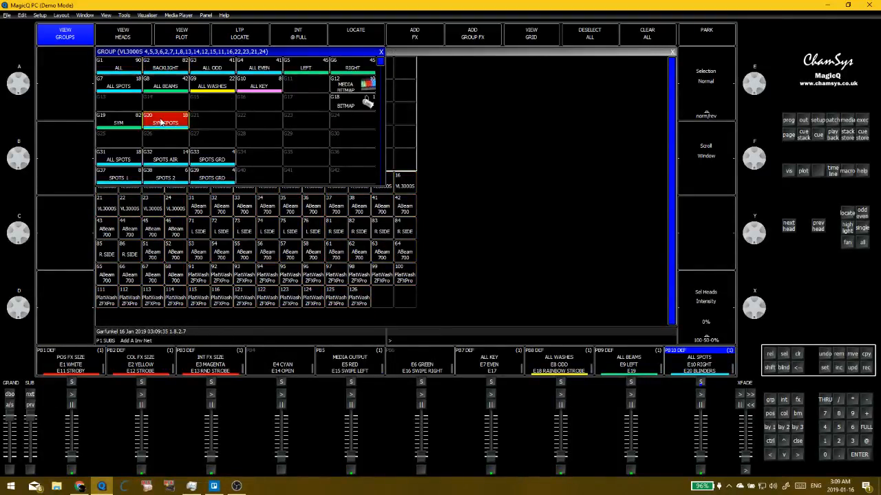
click(382, 52)
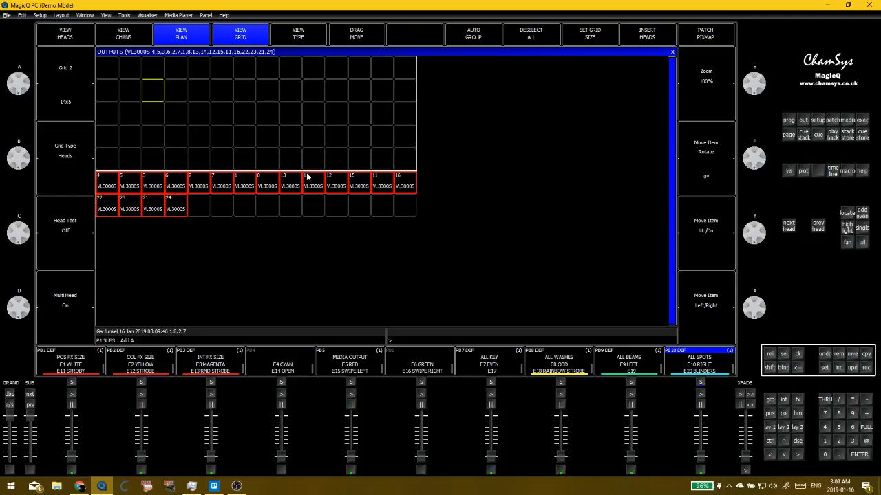
key(ctrl+BackSpace)
Select the ALL SPOTS group and move heads 1 to 8 into Grid 2's fourth row, starting at the fifth column
key(alt+g)
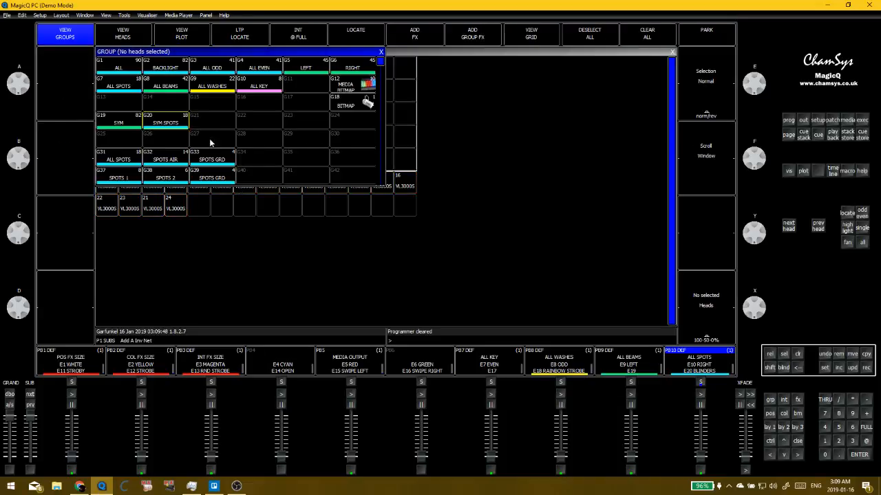
click(124, 90)
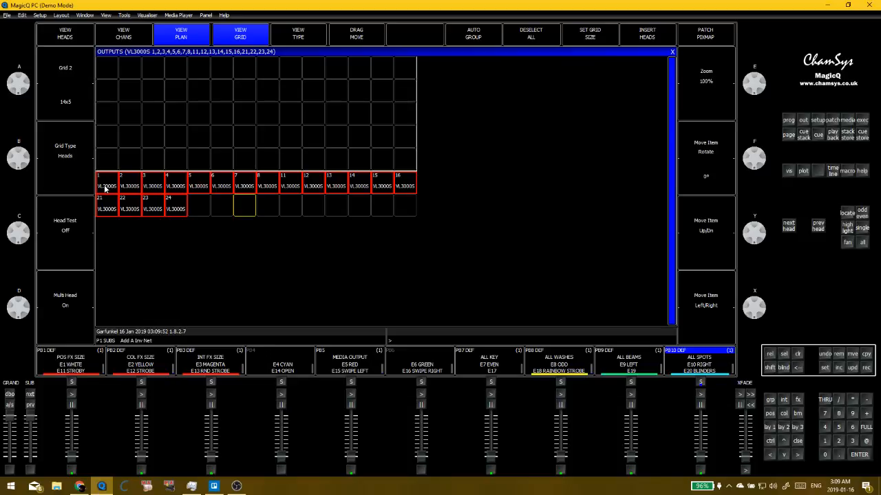
drag(104, 185, 268, 189)
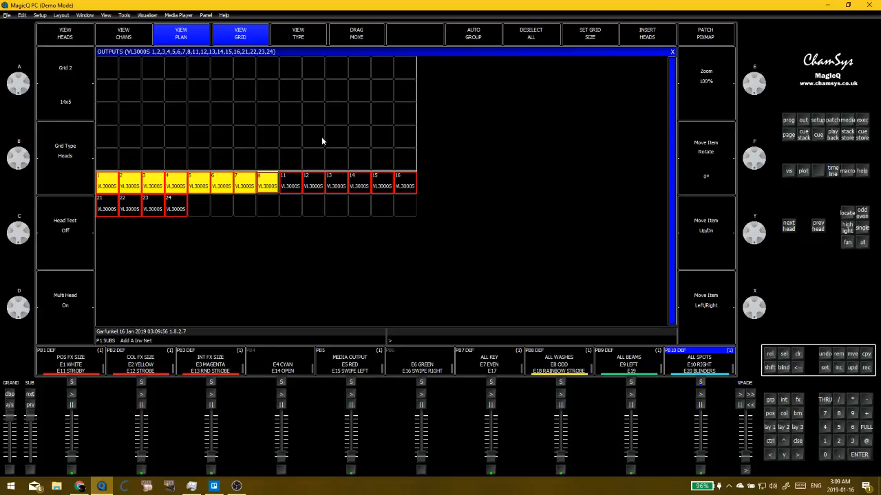
key(ctrl+m)
click(200, 139)
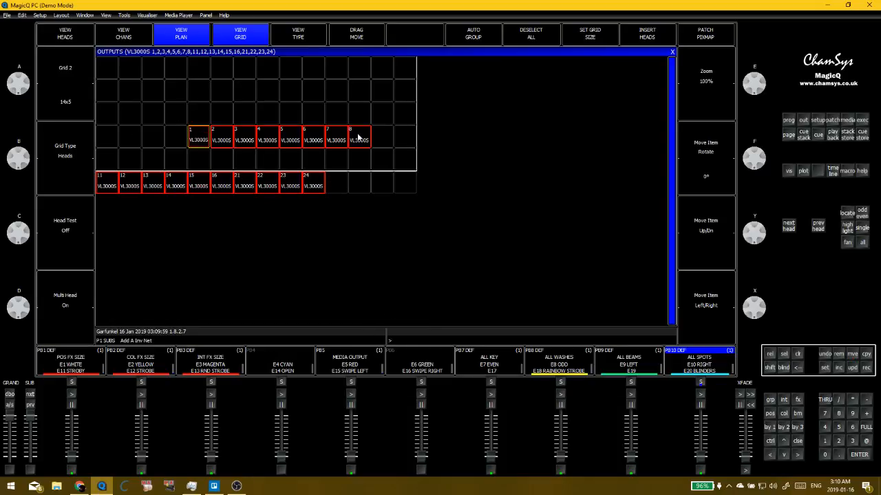
Shift heads 1 to 8 so the row starts at the fourth column, and clear the head selection
drag(199, 137, 364, 138)
key(ctrl+m)
click(178, 139)
click(174, 116)
key(ctrl+BackSpace)
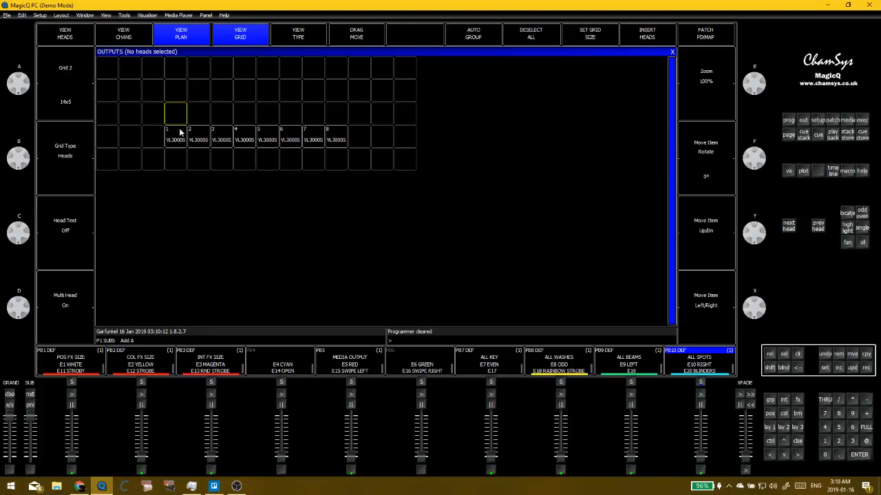
Check the channel view, return to the plan, and remove heads 1 to 8 from Grid 2
click(105, 43)
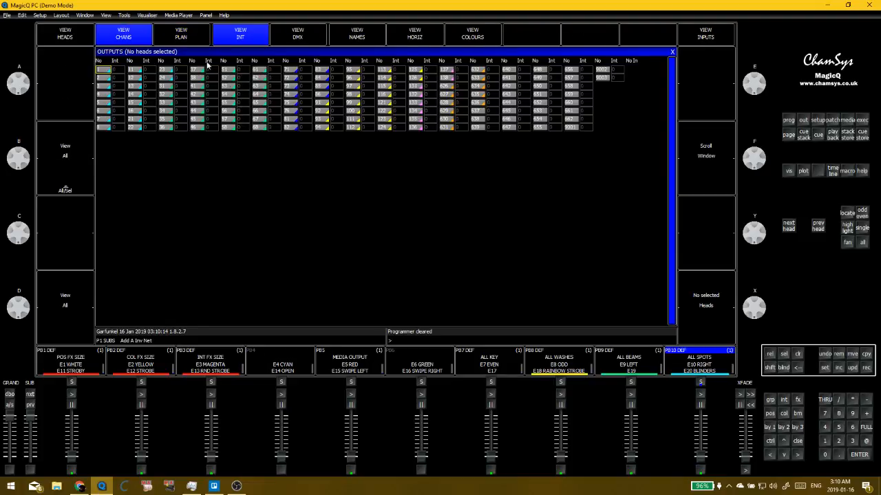
click(184, 38)
drag(180, 132, 331, 131)
Select the BEAMS SIDES group and return to Grid 2 with its heads ready for placement
key(ctrl+g)
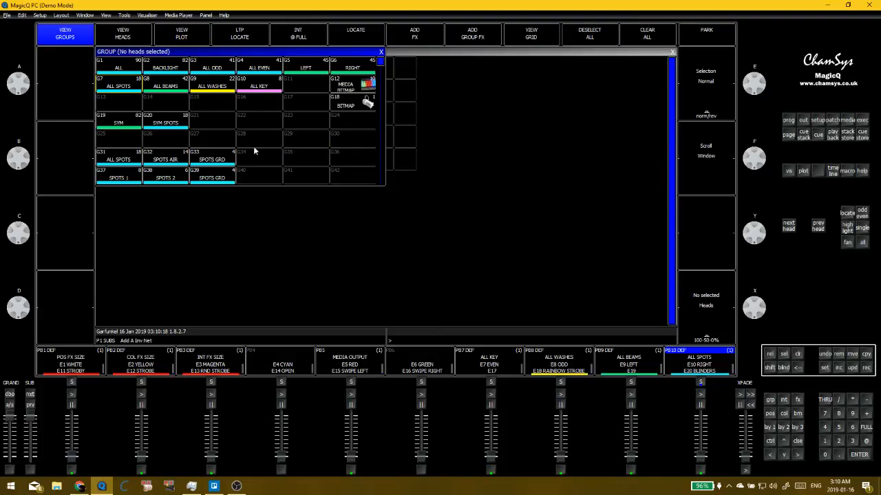
scroll(259, 136, down, 2)
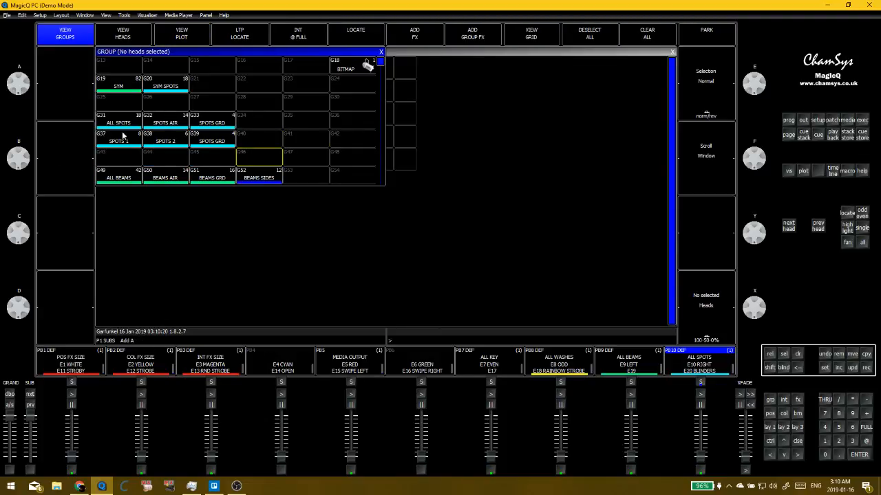
scroll(251, 125, down, 1)
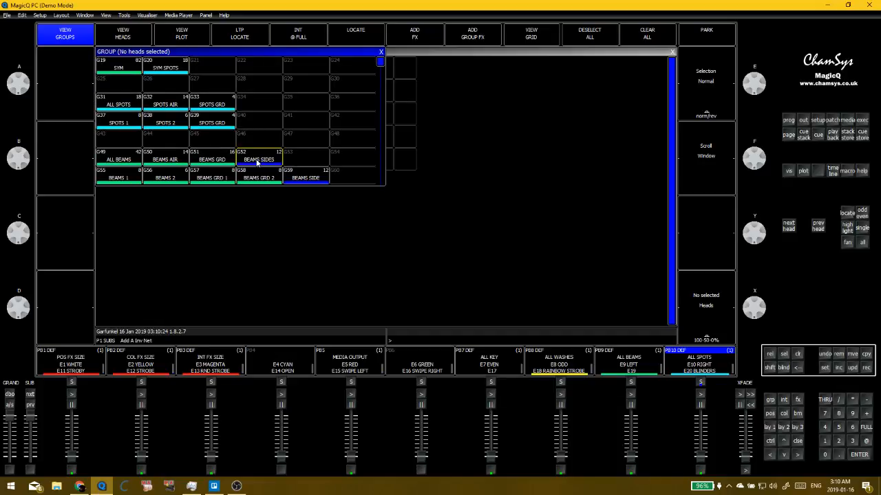
click(259, 159)
click(381, 52)
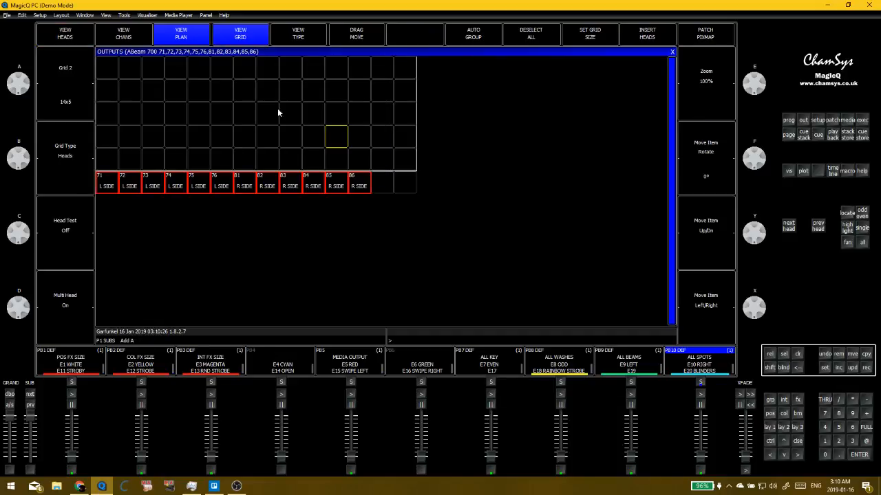
Move heads 71–76 to the fourth row's start and heads 81–86 to the third row from column nine, and clear the selection
drag(99, 180, 225, 183)
key(ctrl+m)
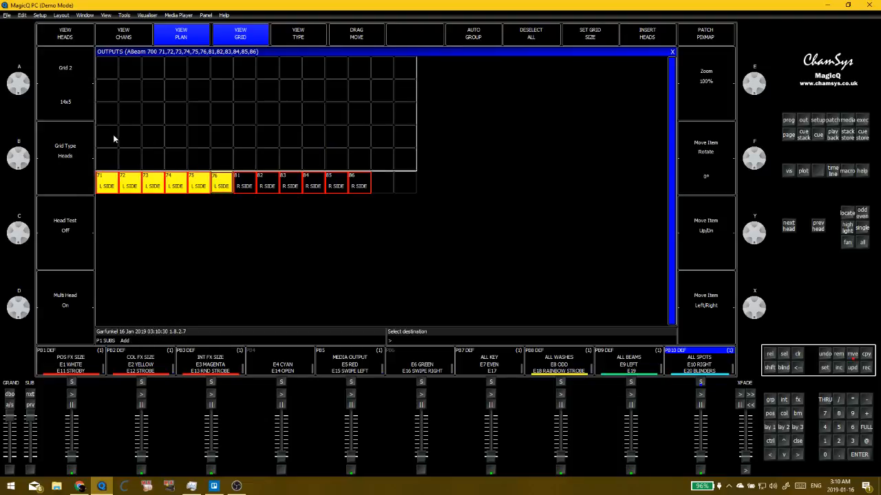
click(114, 139)
drag(108, 184, 223, 183)
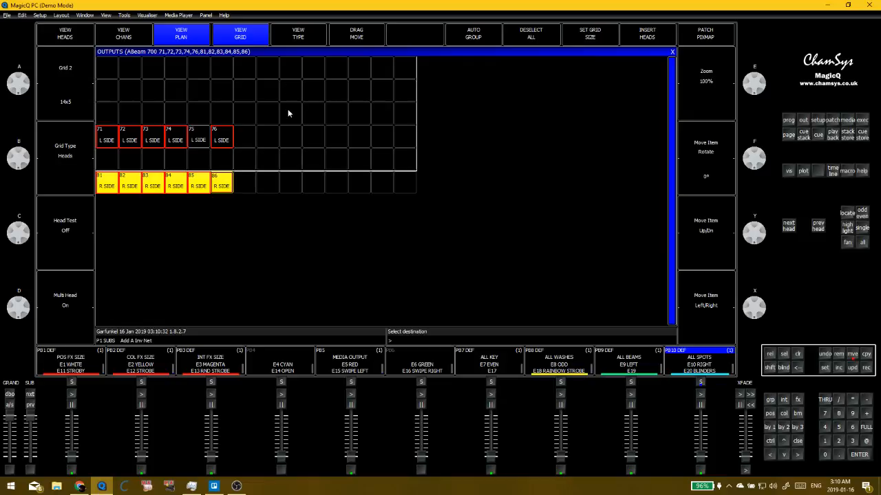
click(289, 112)
key(ctrl+BackSpace)
Stack heads 71, 72 and 73 upward in the grid's first column, from the fifth row to the third
click(153, 94)
key(ctrl+m)
click(108, 138)
click(108, 158)
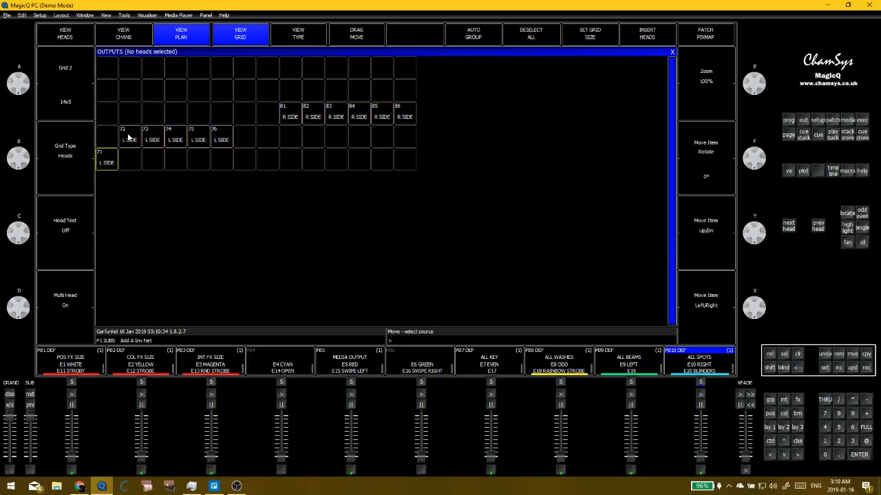
click(128, 137)
click(108, 137)
drag(112, 120, 152, 134)
key(ctrl+m)
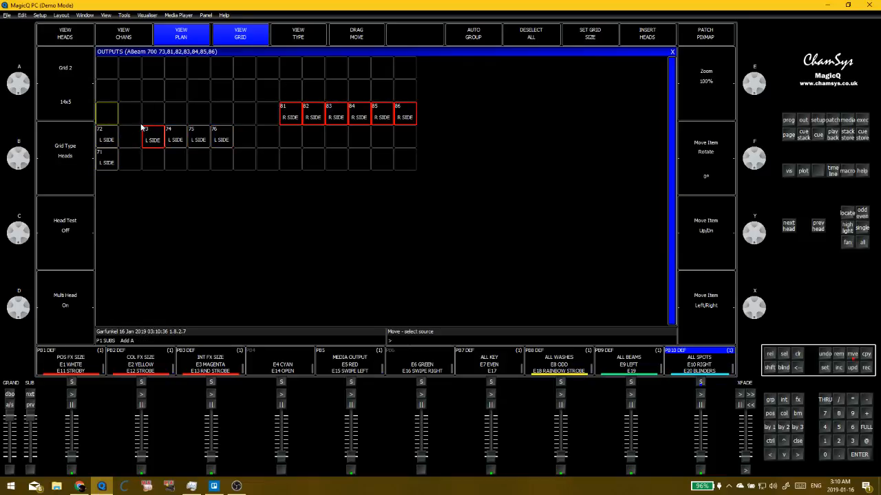
key(ctrl+BackSpace)
click(152, 139)
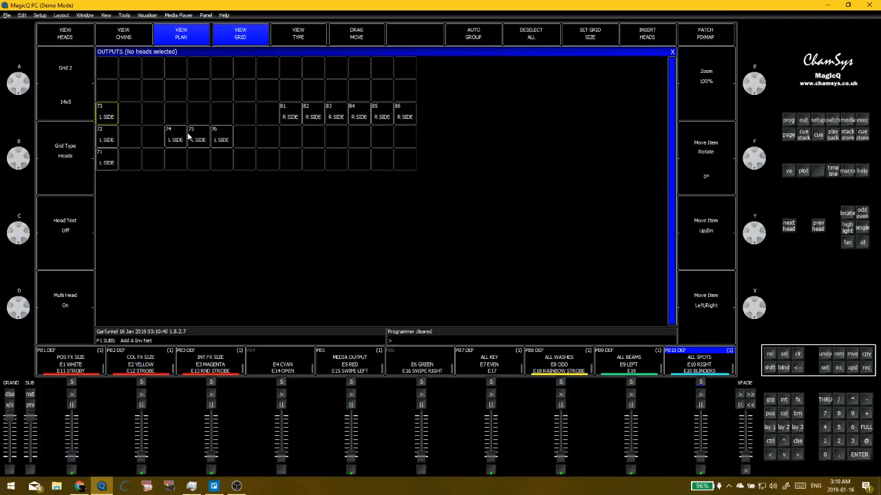
Stack heads 74, 75 and 76 upward in the grid's second column, from the third row to the first
click(180, 137)
click(134, 114)
click(194, 137)
click(134, 88)
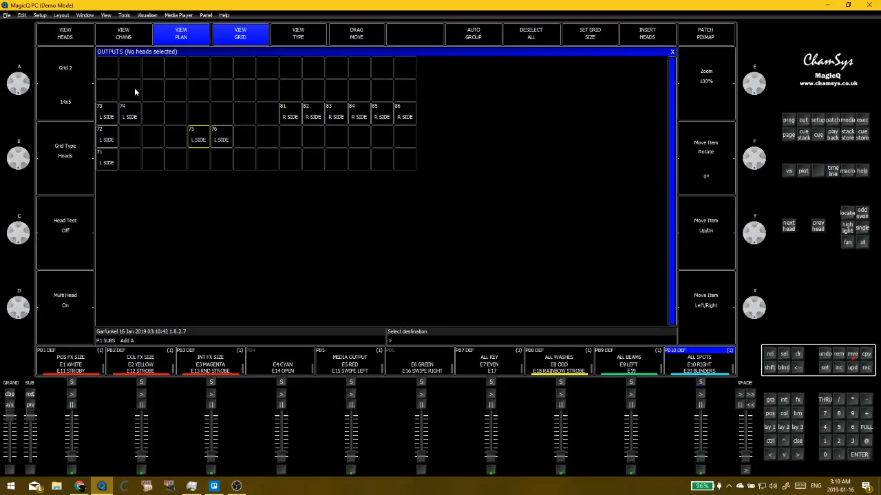
click(210, 135)
click(130, 68)
click(198, 113)
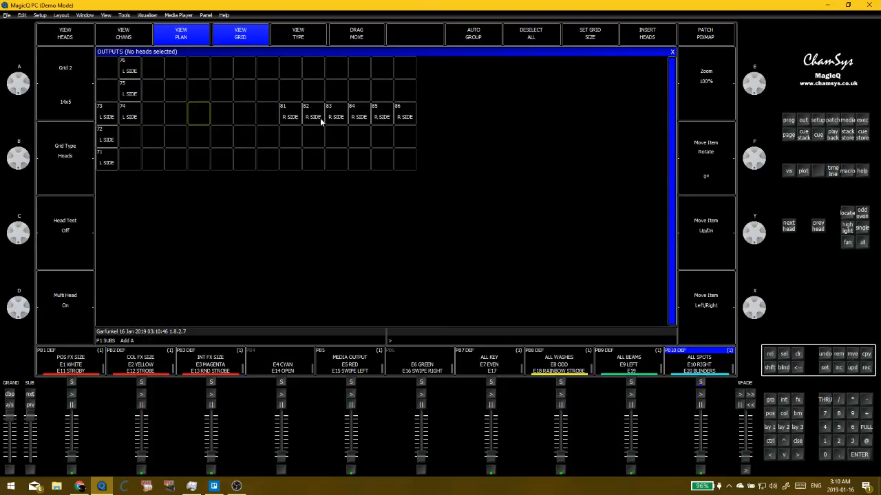
Place heads 81, 82 and 83 down the grid's fifth column, from the first row to the third
click(285, 115)
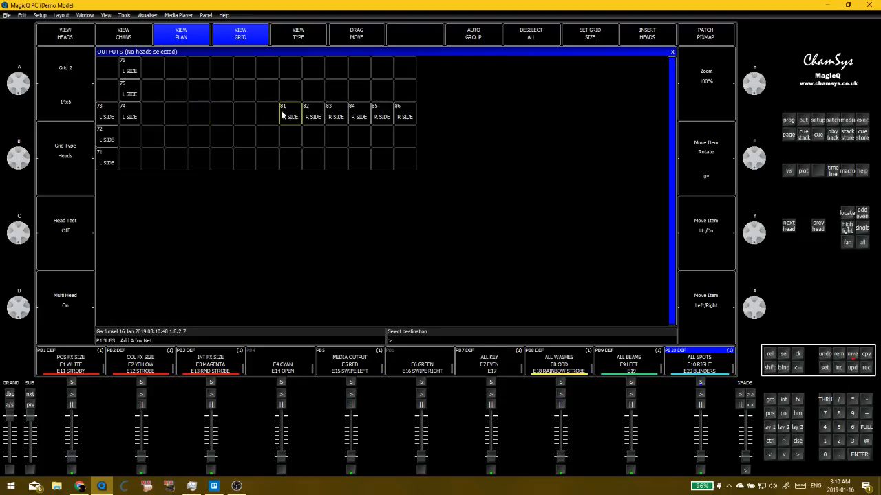
click(197, 70)
click(313, 115)
click(199, 90)
click(334, 114)
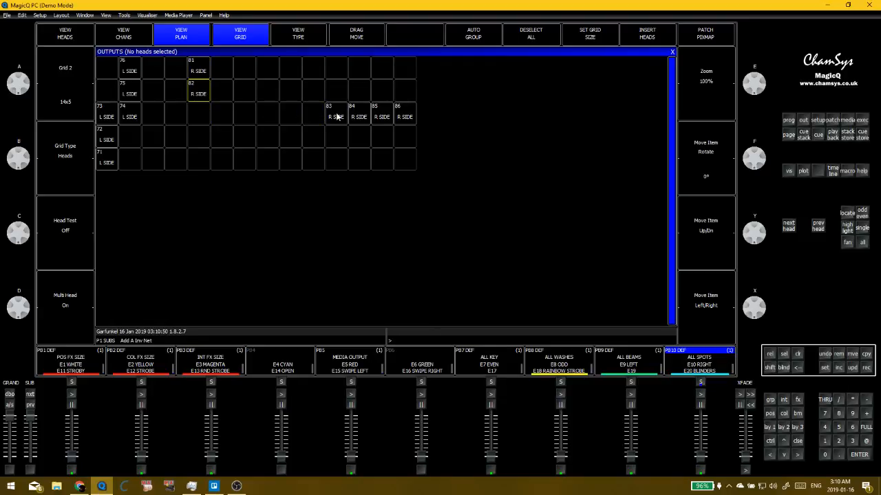
click(198, 114)
Place heads 84, 85 and 86 down the grid's sixth column, from the third row to the fifth
click(359, 114)
click(222, 115)
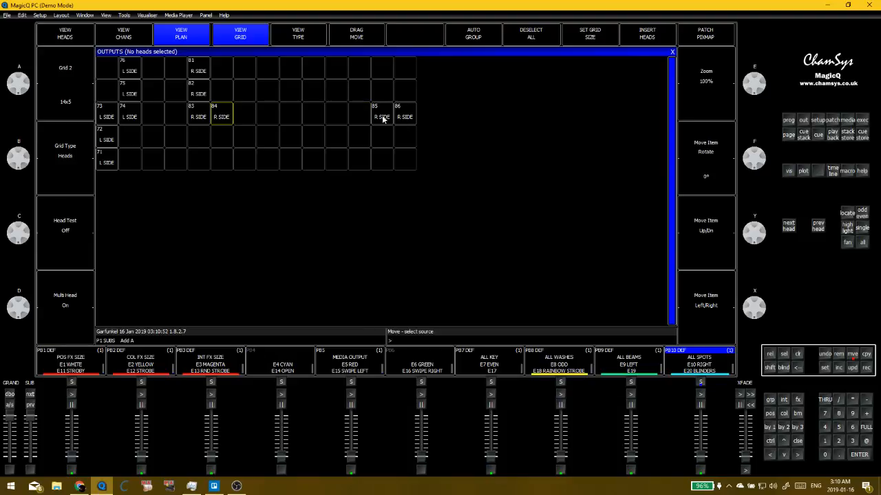
click(382, 114)
click(228, 128)
click(404, 114)
click(221, 159)
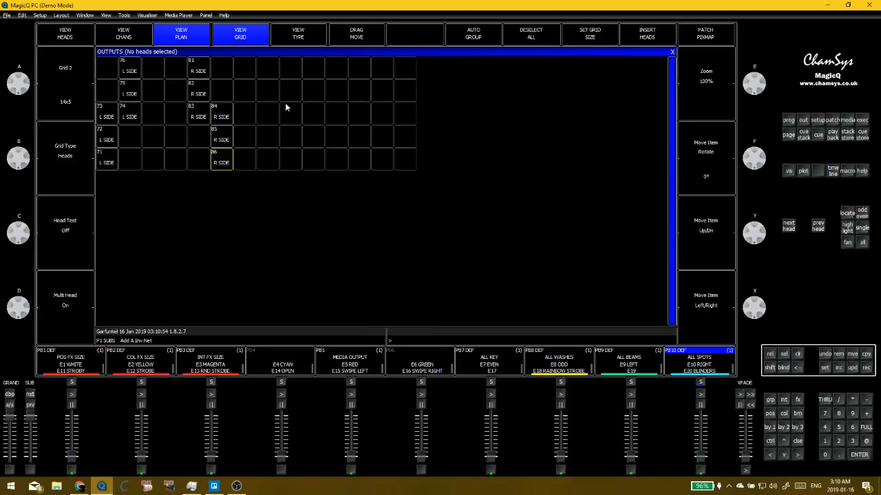
Select the heads in the grid's first row through its empty first cell, and clear the selection
click(289, 88)
drag(104, 70, 201, 71)
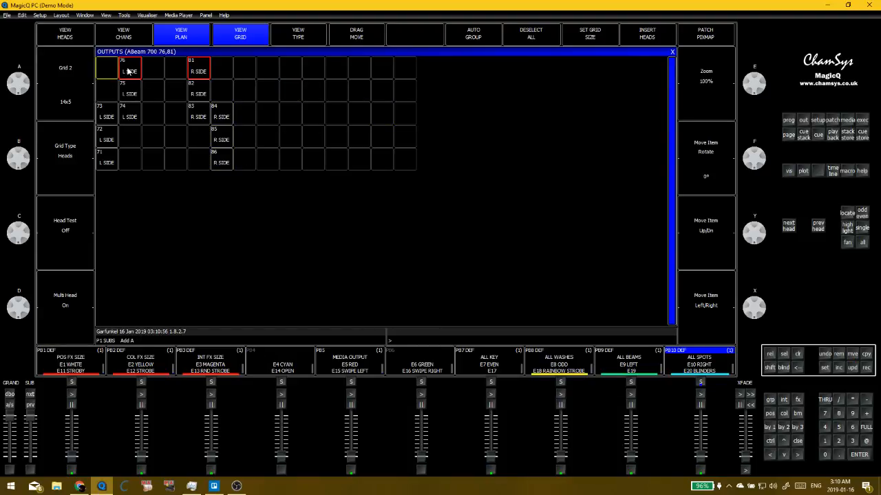
click(242, 69)
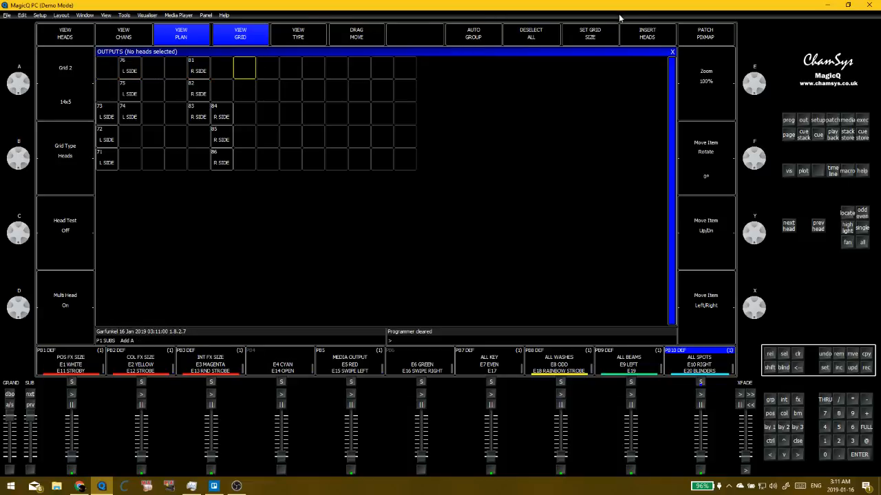
click(530, 34)
Set the grid size to 6 wide by 5 high
click(589, 35)
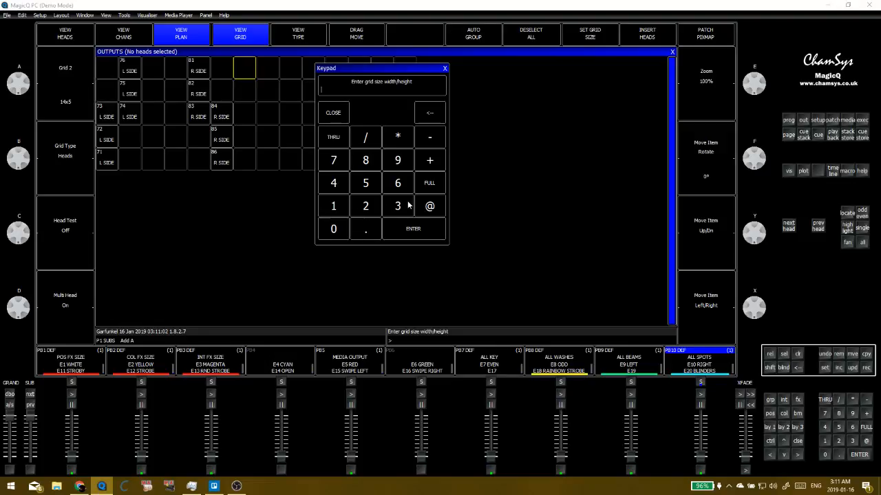
click(397, 183)
click(365, 137)
click(365, 183)
click(413, 229)
Leave the cell grid display for the enlarged plan and set its view type to Head nos
click(174, 138)
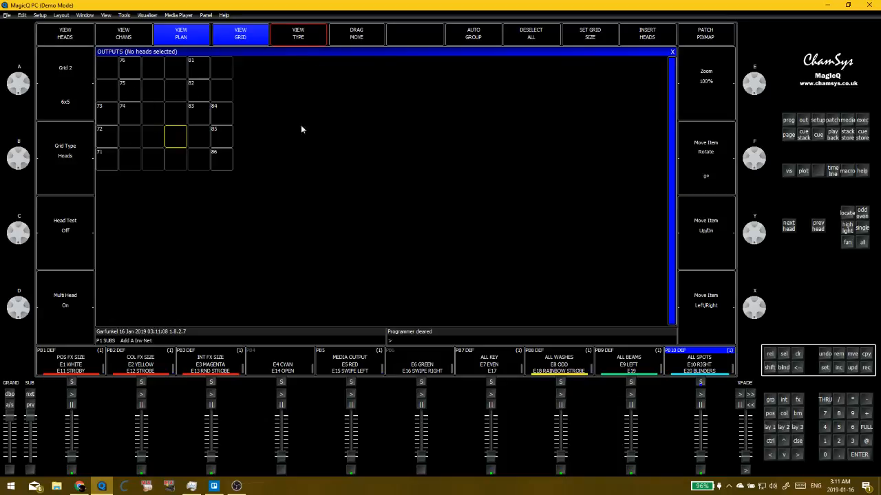
click(233, 32)
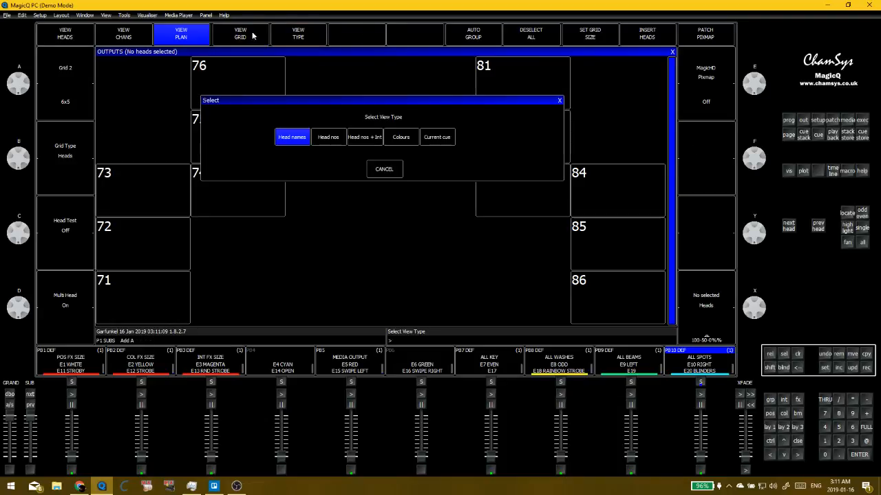
click(326, 141)
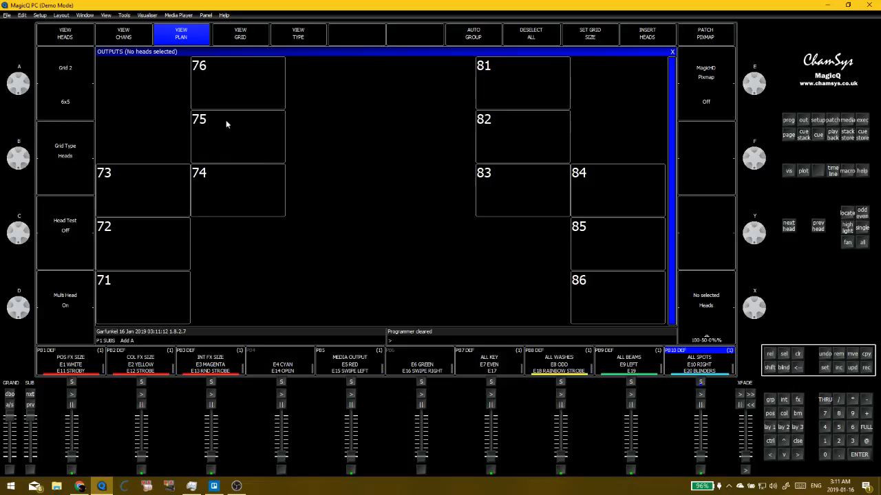
Select heads 76, 75, 73, 72 and 71 one by one on the plan, and clear the selection
click(253, 103)
click(247, 138)
click(244, 188)
click(243, 190)
click(156, 203)
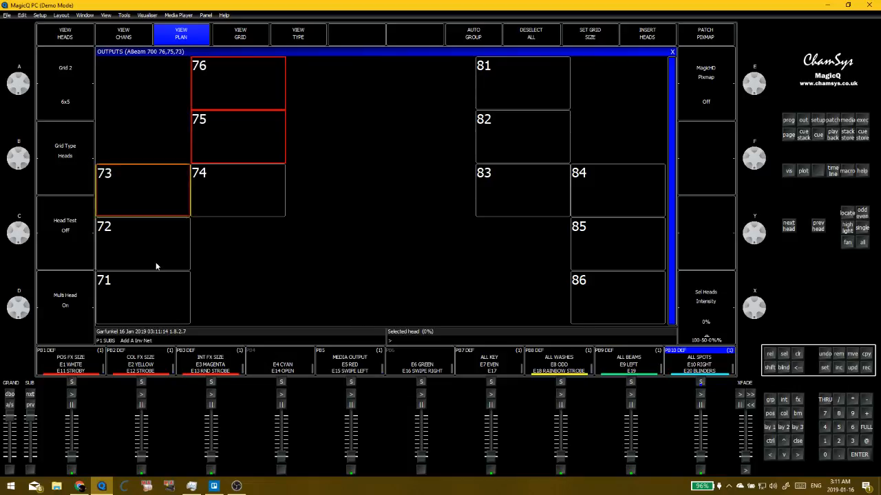
click(155, 261)
click(153, 292)
key(ctrl+BackSpace)
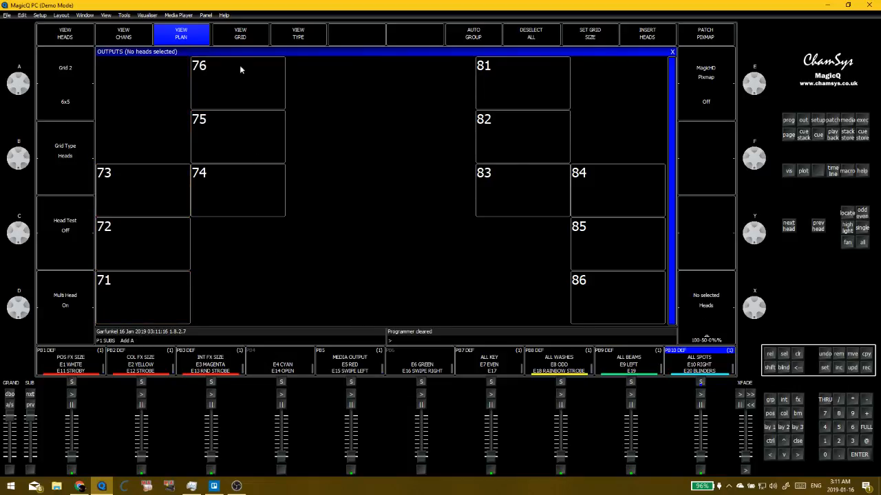
Switch the plan to Grid 1 and select all heads in its second column through the column's empty first cell
click(88, 78)
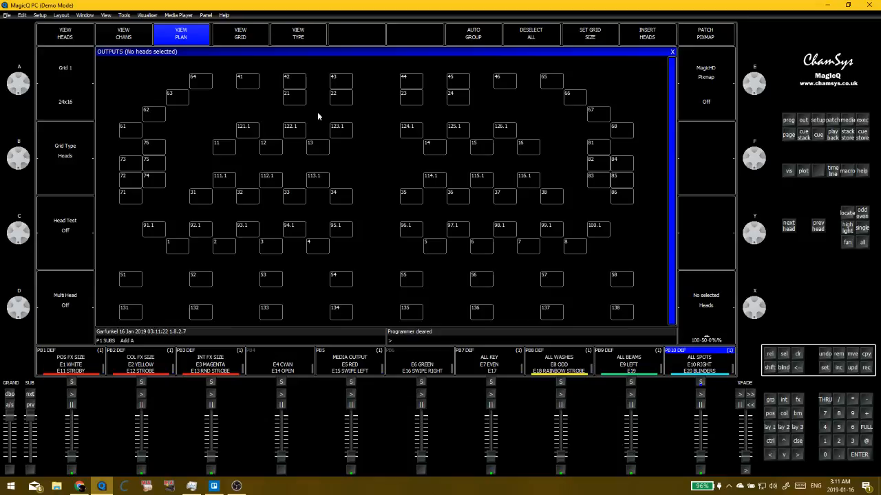
click(131, 65)
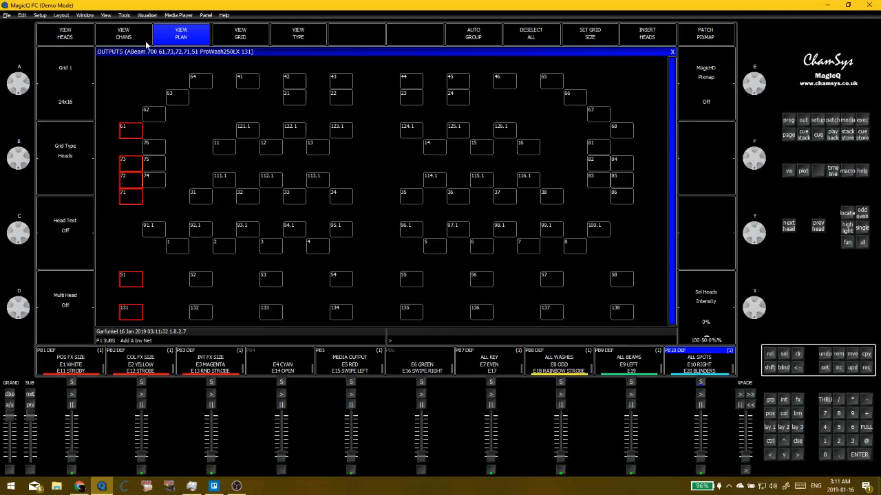
Show the cell grid of Grid 1 and set its zoom to 172%
click(240, 34)
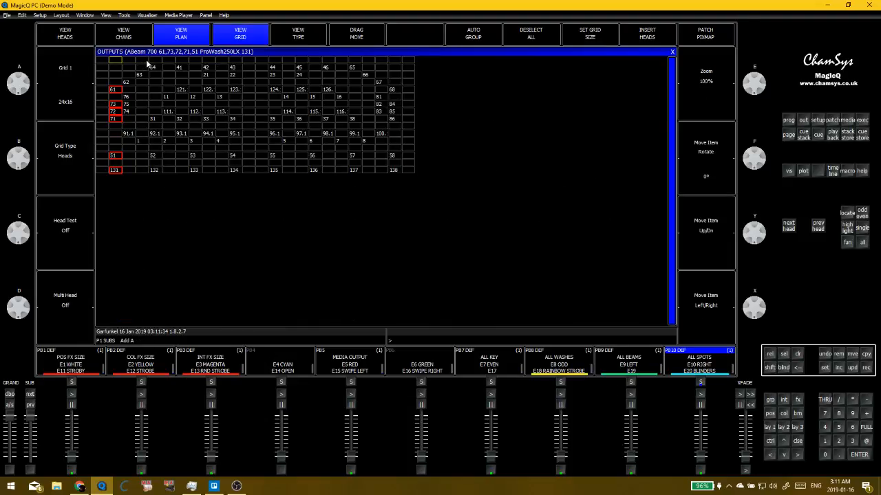
scroll(754, 110, up, 10)
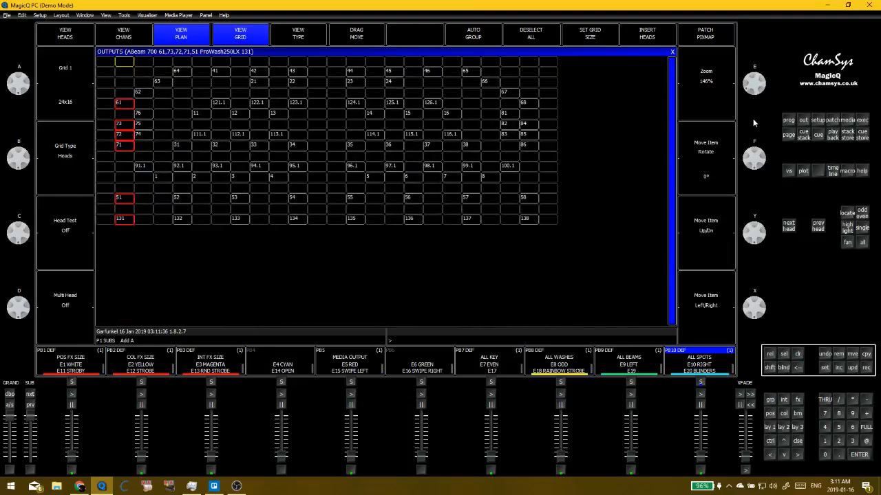
scroll(753, 115, down, 3)
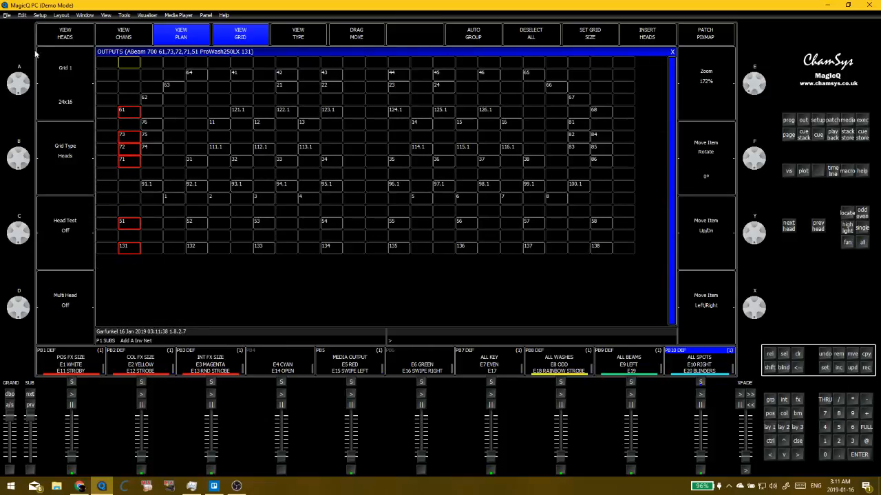
Select the fourth column's heads through its empty first cell, clear them, and select the column containing heads 67 and 81 the same way
click(169, 63)
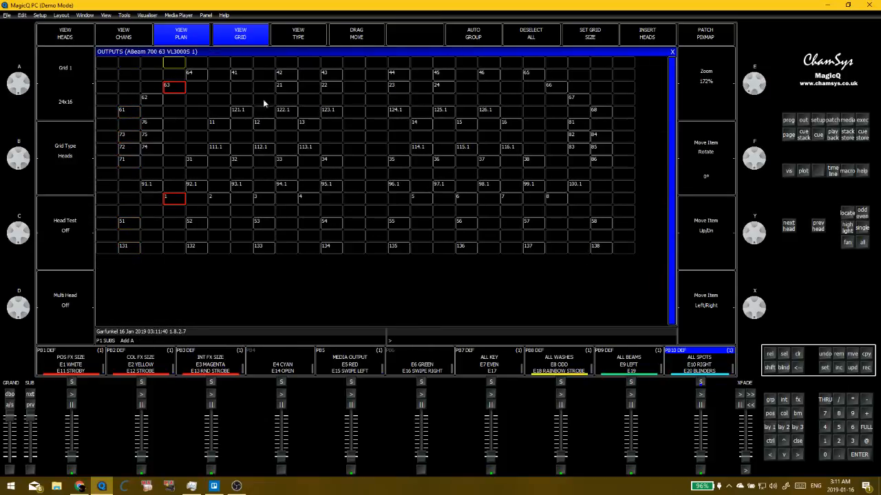
key(ctrl+BackSpace)
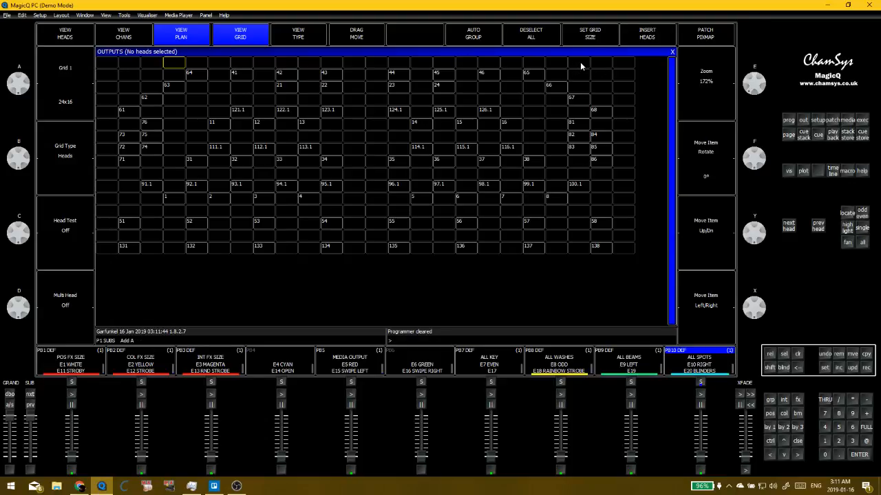
click(580, 64)
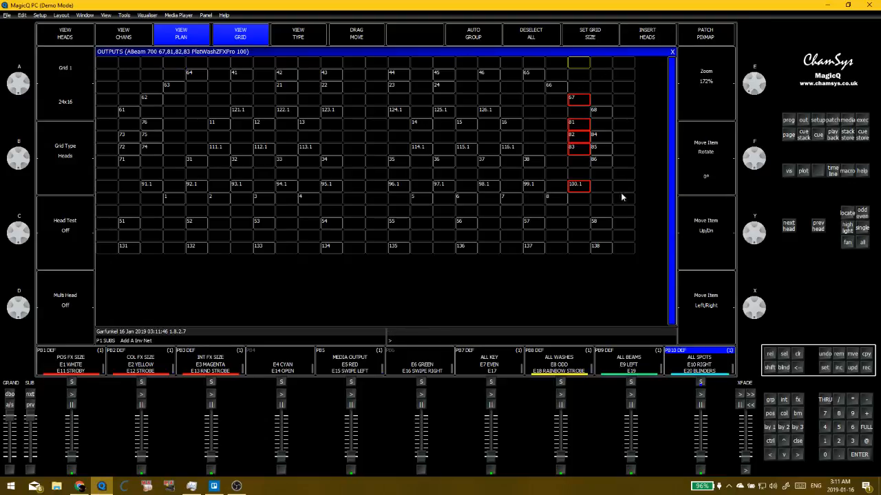
Select whole rows of heads in the grid, from the head 76 row through the head 1 row, and clear the selection
key(ctrl+BackSpace)
click(106, 122)
click(106, 135)
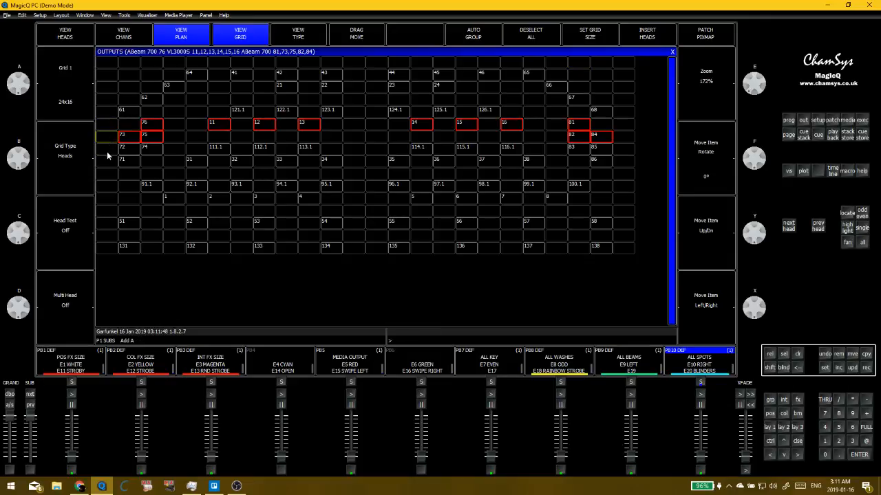
click(106, 149)
click(104, 162)
click(102, 184)
click(101, 198)
click(100, 217)
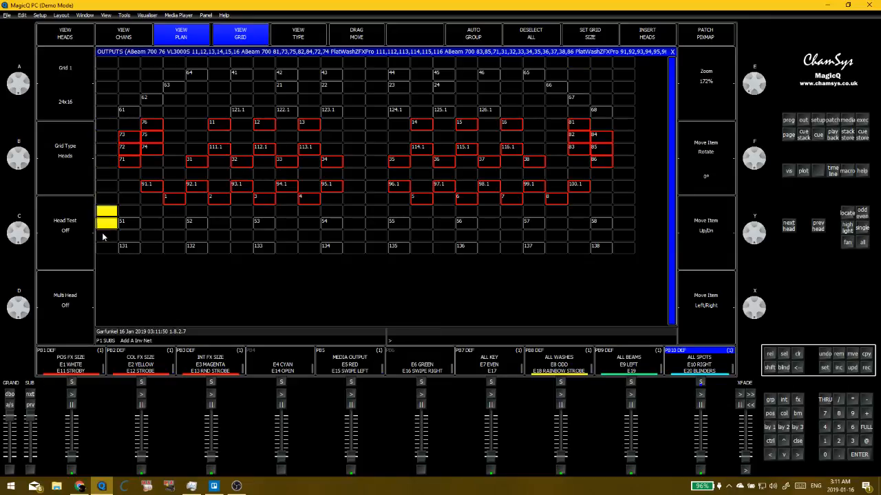
key(ctrl+BackSpace)
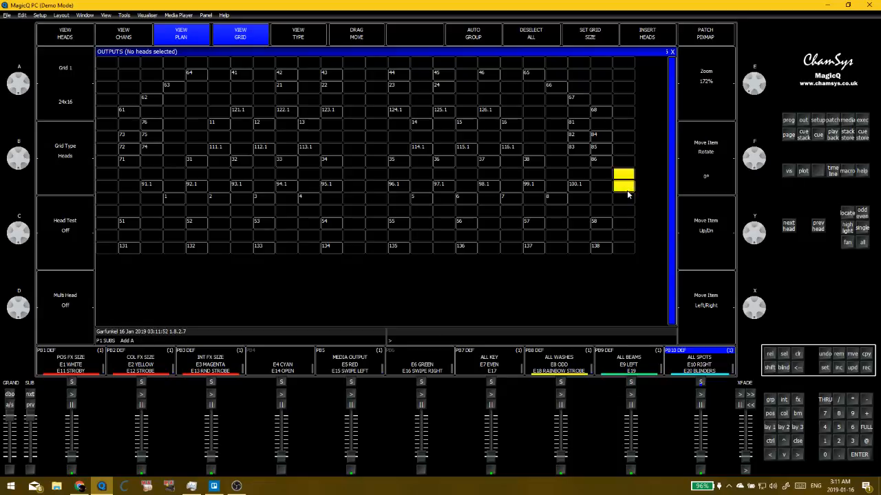
Select the grid column containing head 62 and the column starting with head 61, clearing the selection after each
click(104, 88)
key(ctrl+BackSpace)
click(141, 67)
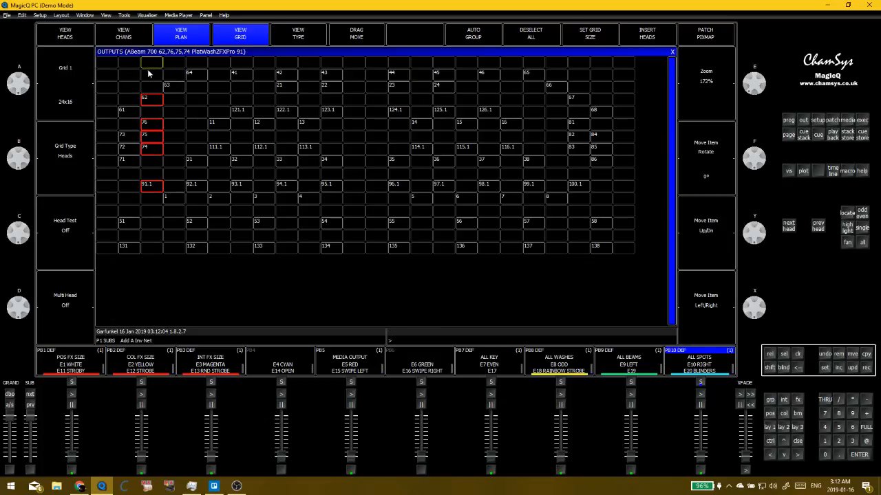
key(ctrl+BackSpace)
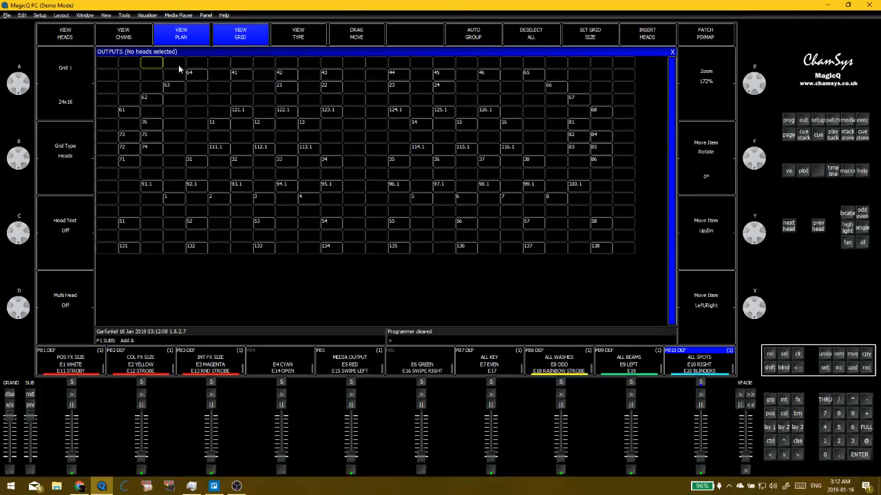
click(127, 67)
key(ctrl+BackSpace)
click(124, 66)
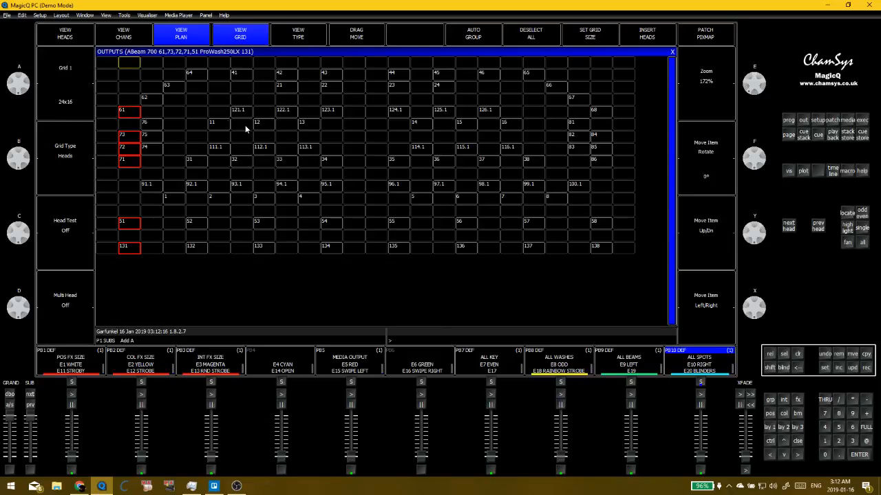
key(ctrl+BackSpace)
Select the consecutive grid columns up to the one headed by head 41, and clear the selection
click(139, 62)
click(153, 64)
click(176, 64)
click(205, 66)
click(245, 63)
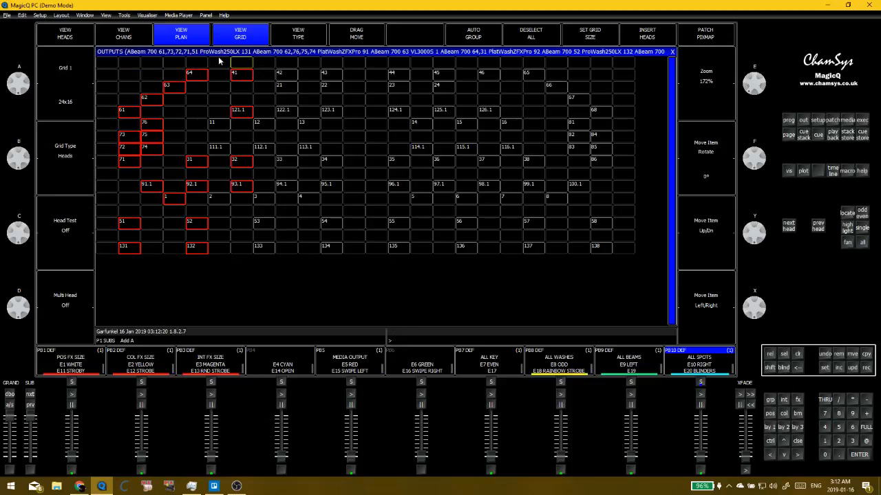
key(ctrl+BackSpace)
Select every grid column from the head 61 column through the head 43 column one by one, and clear the selection
click(132, 63)
click(151, 63)
click(175, 62)
click(200, 62)
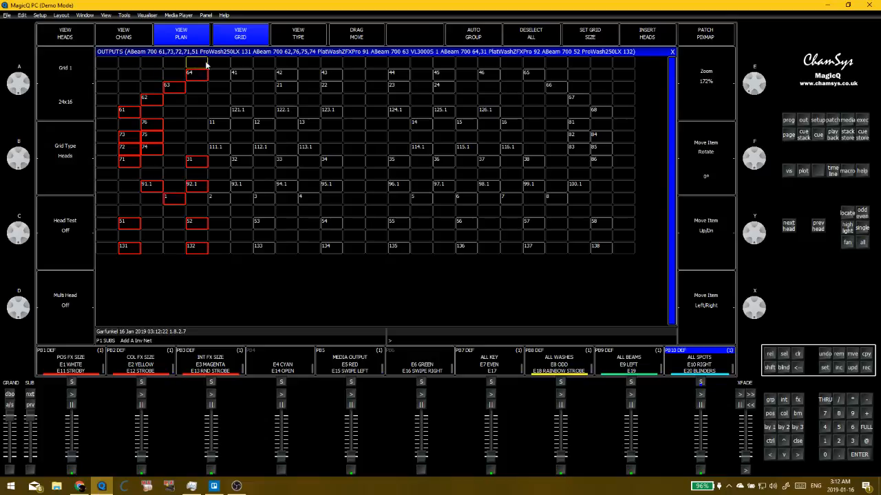
click(220, 63)
click(243, 63)
click(265, 62)
click(286, 62)
click(309, 62)
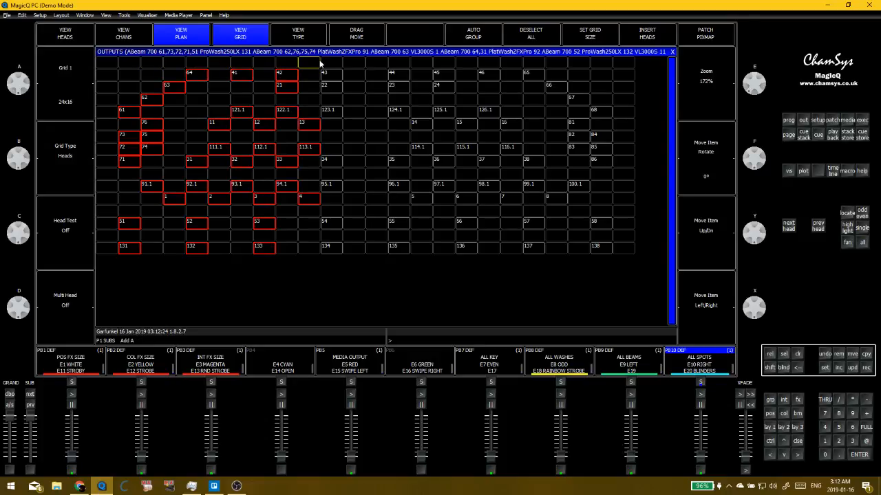
click(333, 63)
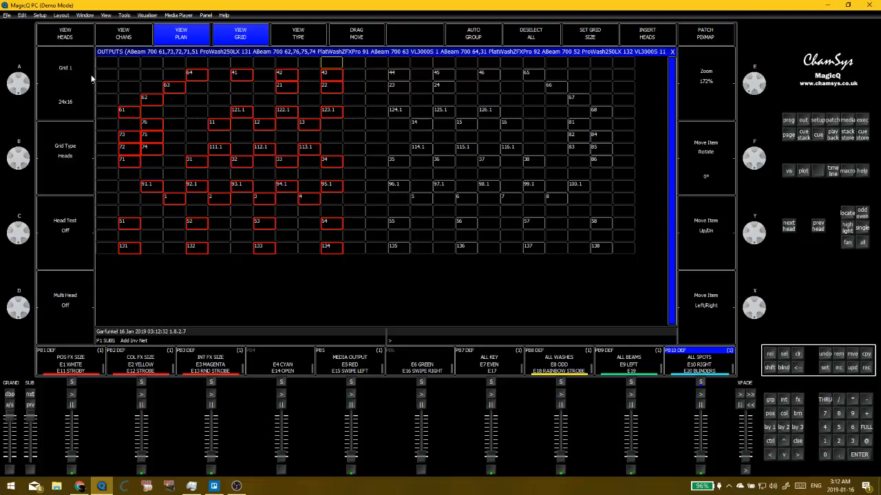
key(ctrl+BackSpace)
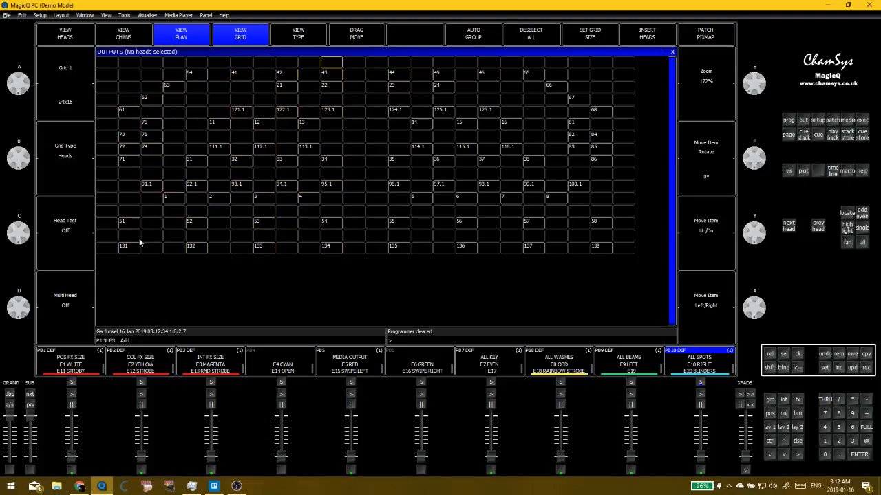
Switch the plan view to Grid 2 and check the empty cells beside heads 74 and 75
click(287, 249)
click(71, 100)
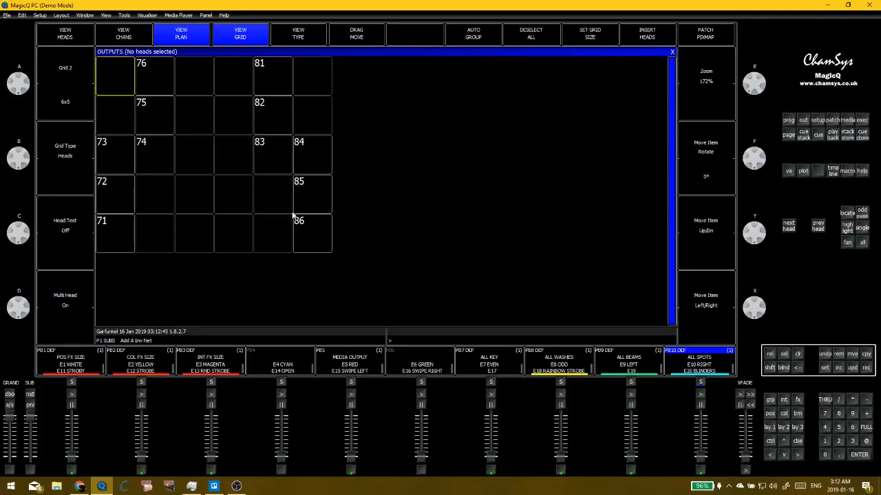
click(195, 146)
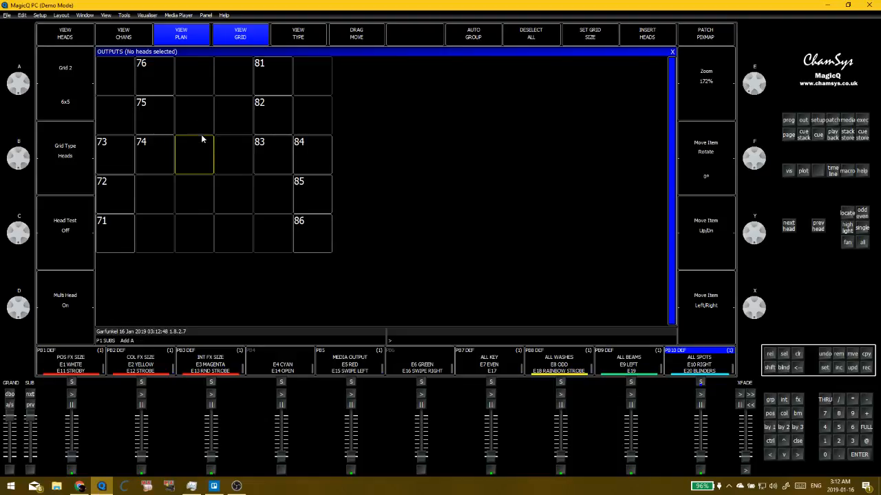
click(192, 103)
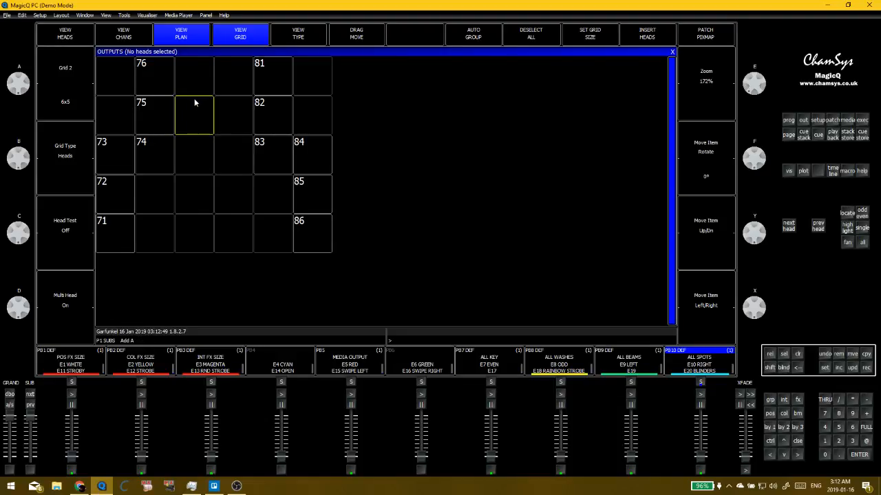
Load the show file SENIOR PRANK V2.shw from the hard drive
click(8, 15)
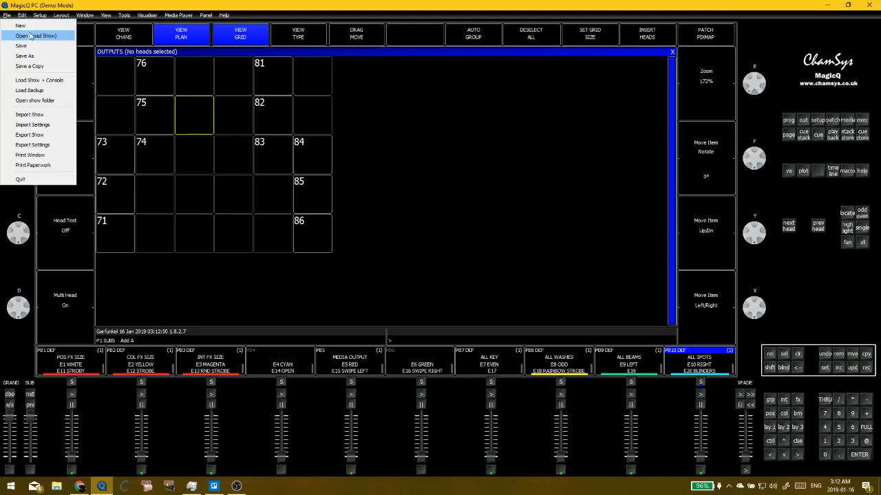
click(196, 125)
click(7, 15)
click(35, 36)
click(328, 139)
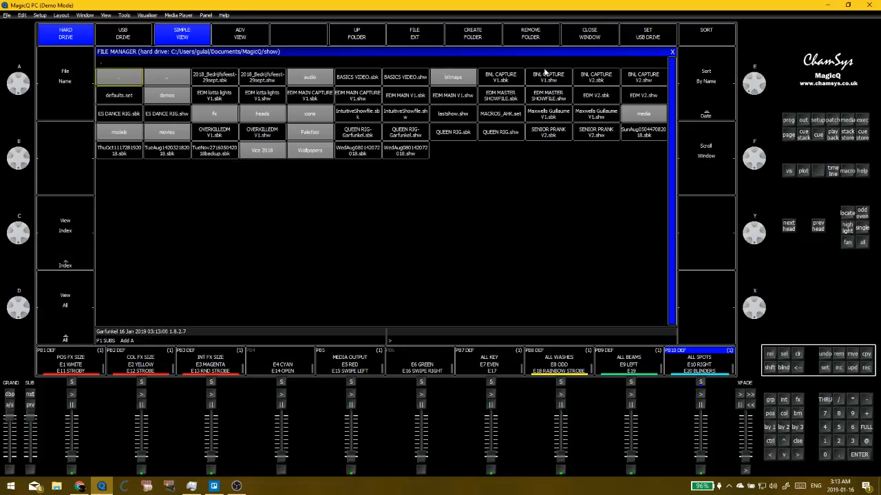
click(603, 136)
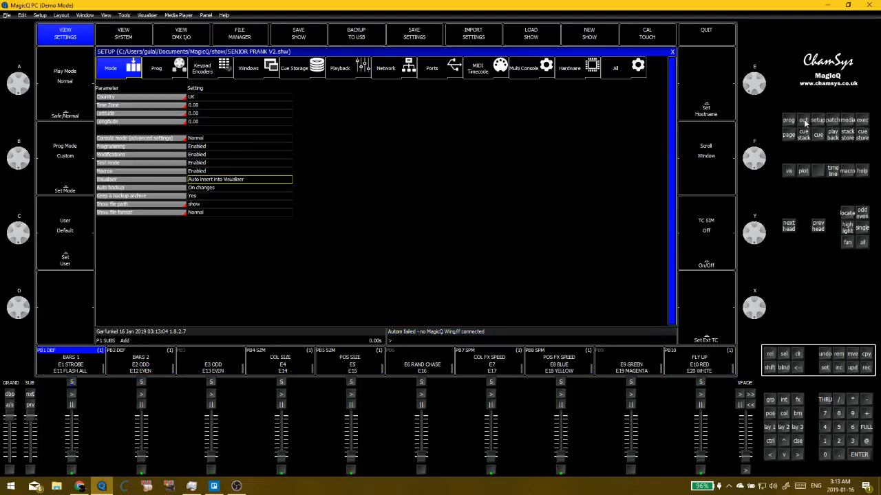
Display the output plan with the Head names view type and turn off the grid view
click(804, 122)
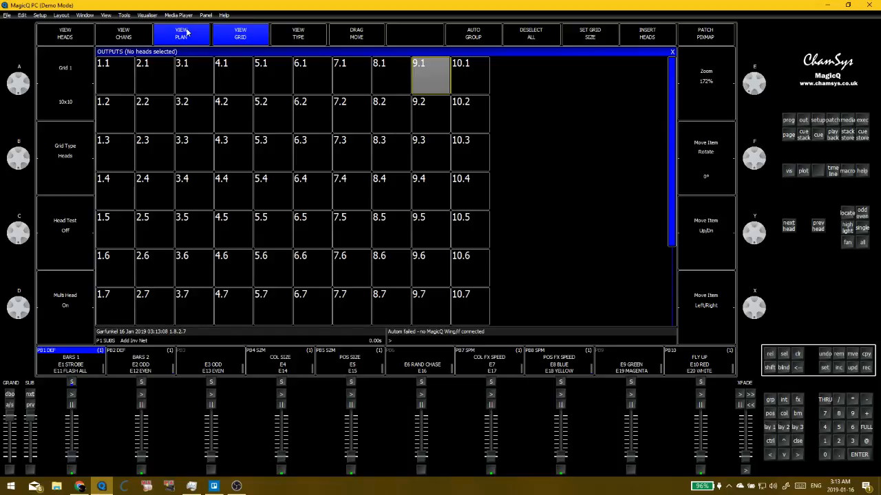
click(299, 35)
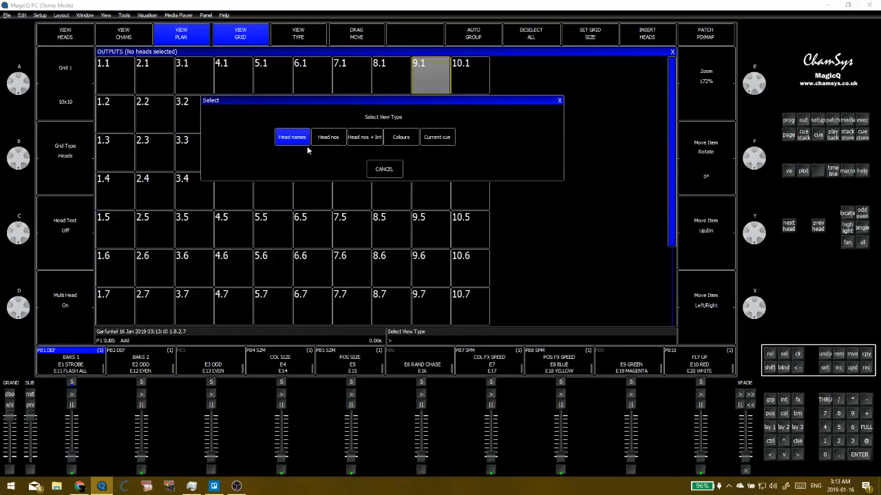
click(302, 139)
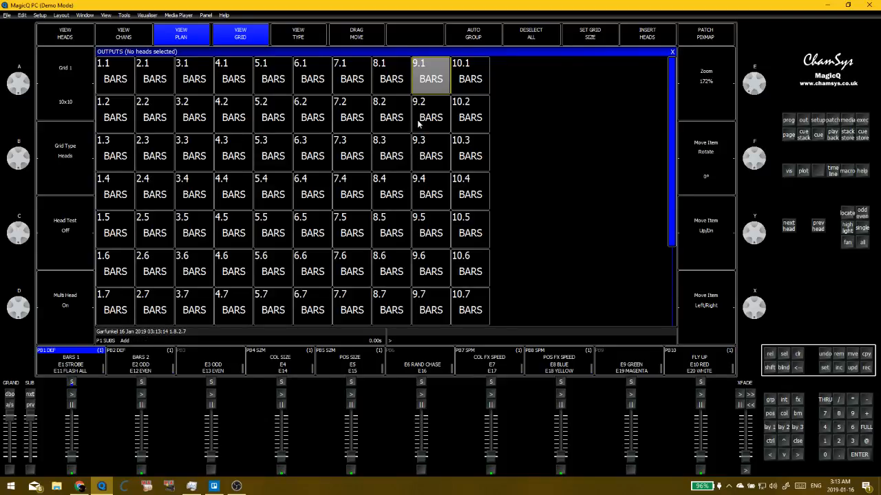
click(248, 33)
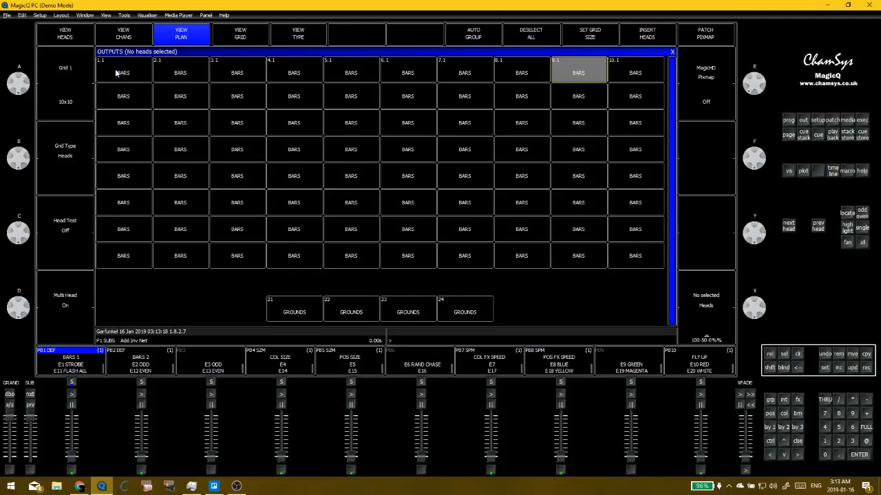
Select all eight elements of bar 1 in the first column of the plan, and clear the selection
drag(126, 70, 135, 262)
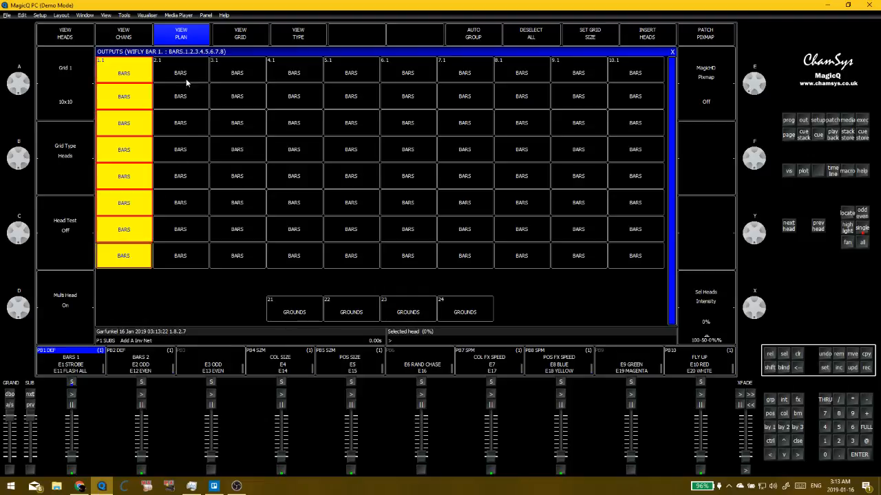
drag(185, 79, 108, 74)
key(ctrl+BackSpace)
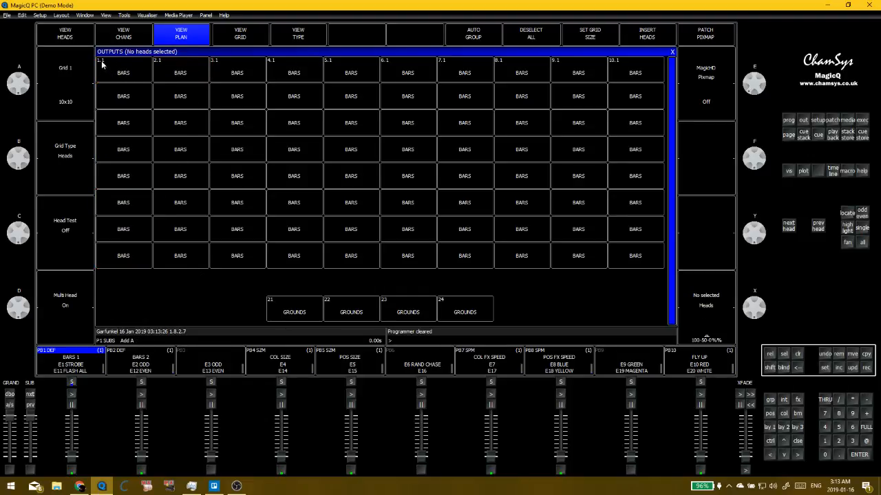
drag(105, 59, 118, 262)
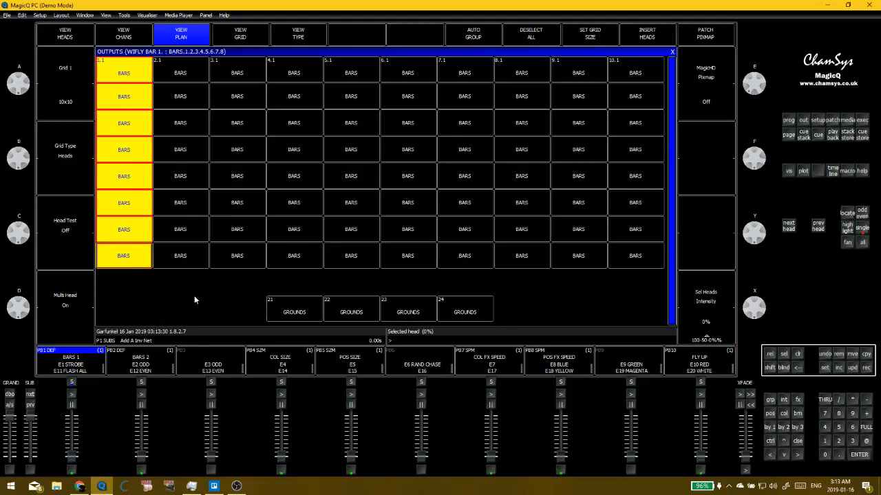
key(ctrl+BackSpace)
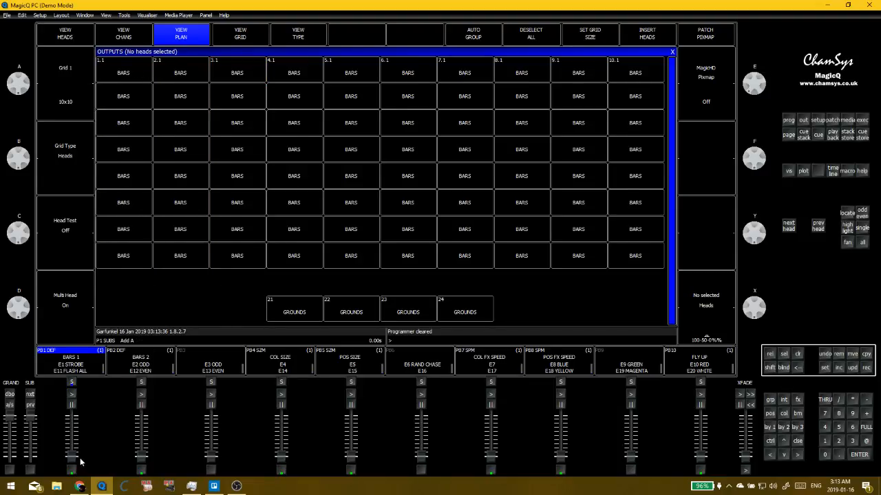
Raise the BARS 1 playback fader to full and lower it back to zero
drag(75, 456, 73, 412)
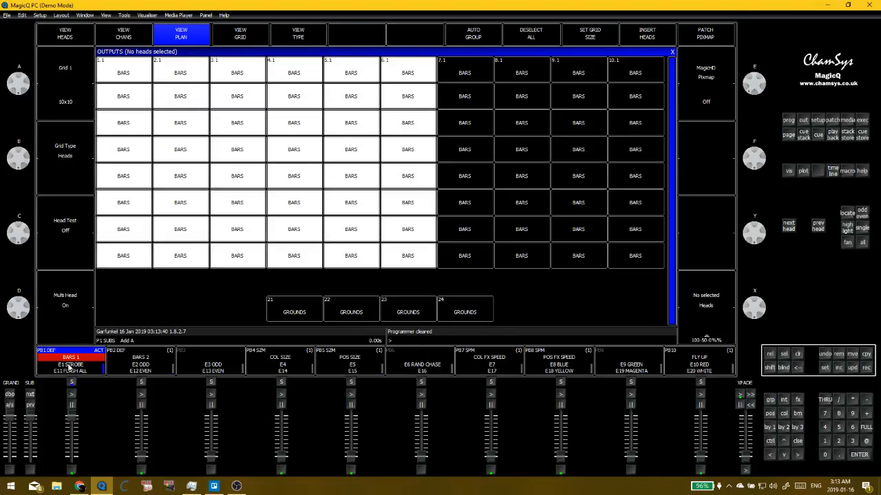
drag(71, 417, 71, 456)
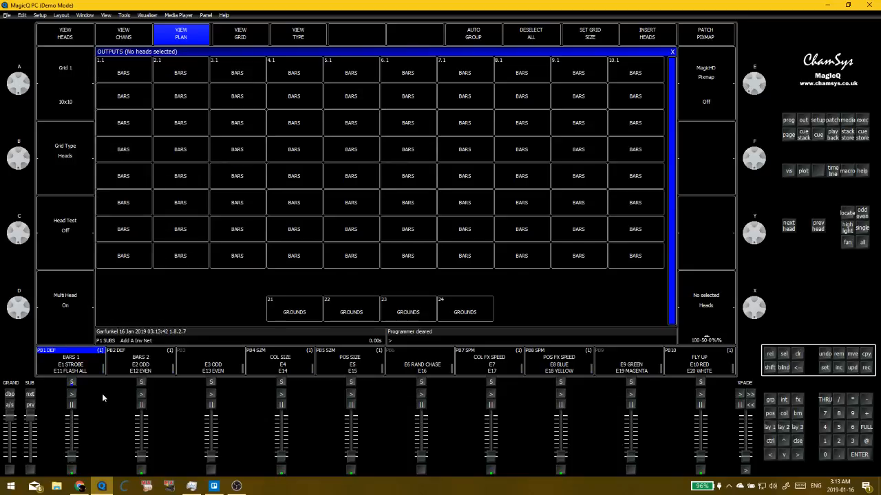
Activate the upper-left executor of the second block of four on Execute page 3, and raise BARS 1 to full in the output plan
key(Escape)
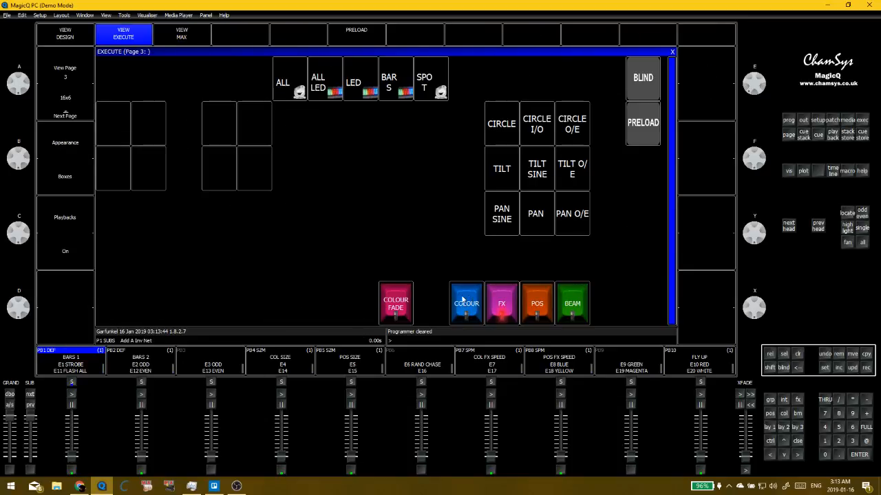
click(229, 130)
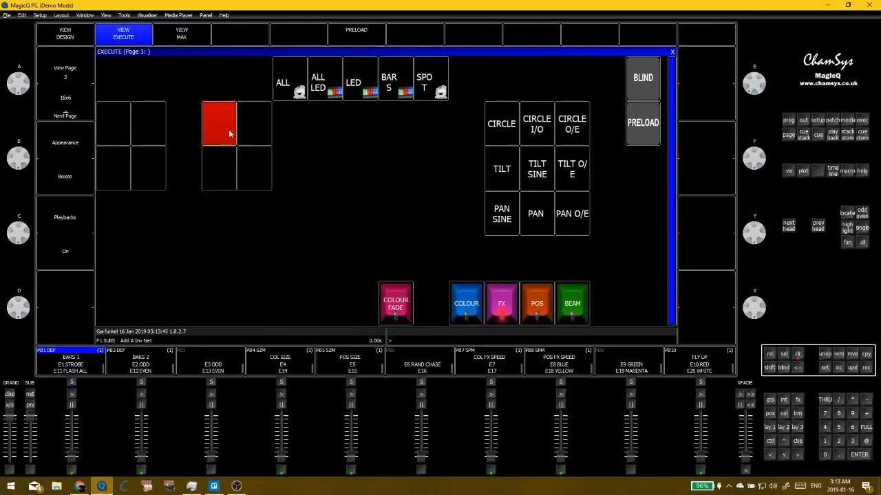
click(803, 121)
drag(71, 456, 74, 416)
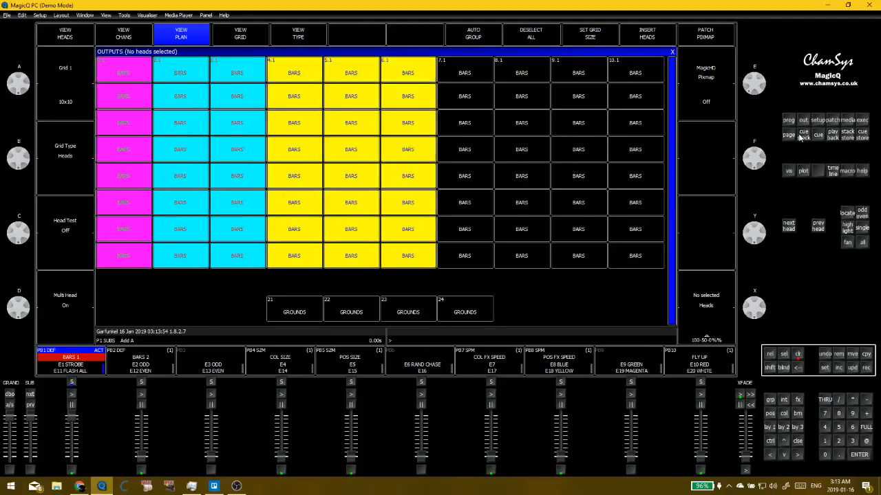
Activate the lower-left executor of the first block of four on Execute page 3 and return to the output plan
click(861, 120)
drag(113, 172, 141, 176)
click(113, 171)
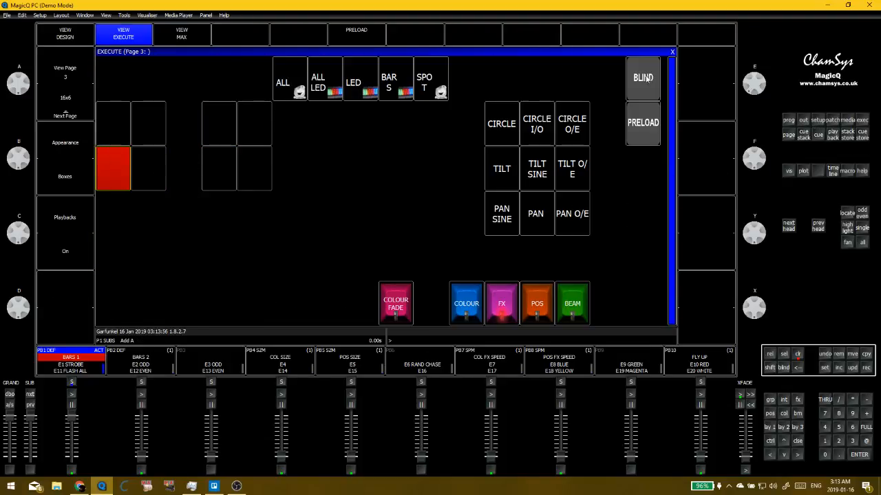
click(670, 54)
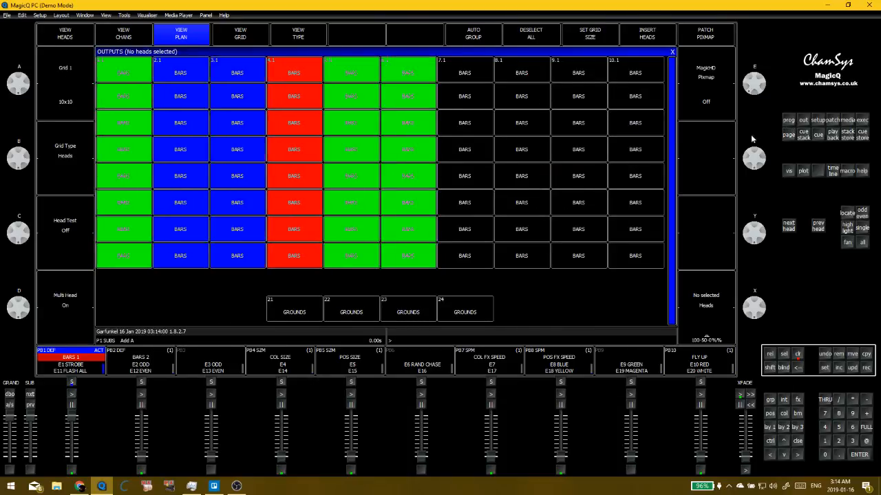
Activate the upper-left executor of the first block of four, and raise the BARS 2 playback to full in the output plan
click(861, 120)
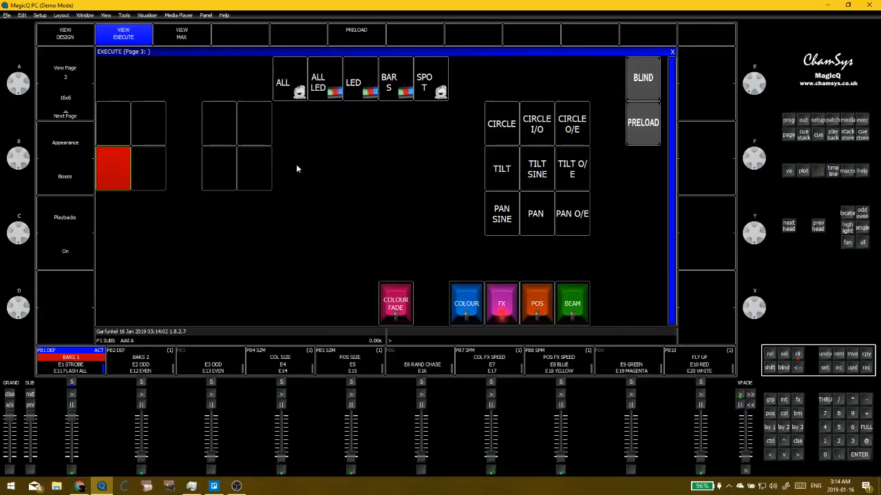
click(121, 119)
click(674, 53)
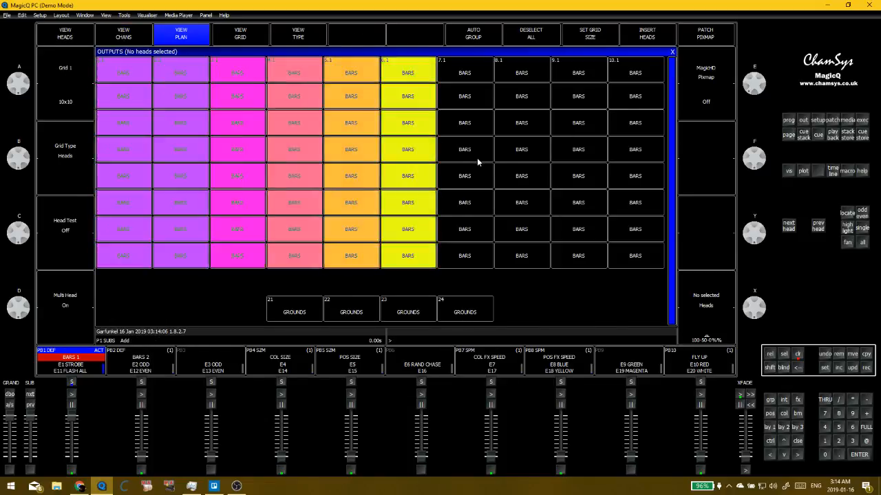
drag(143, 457, 141, 363)
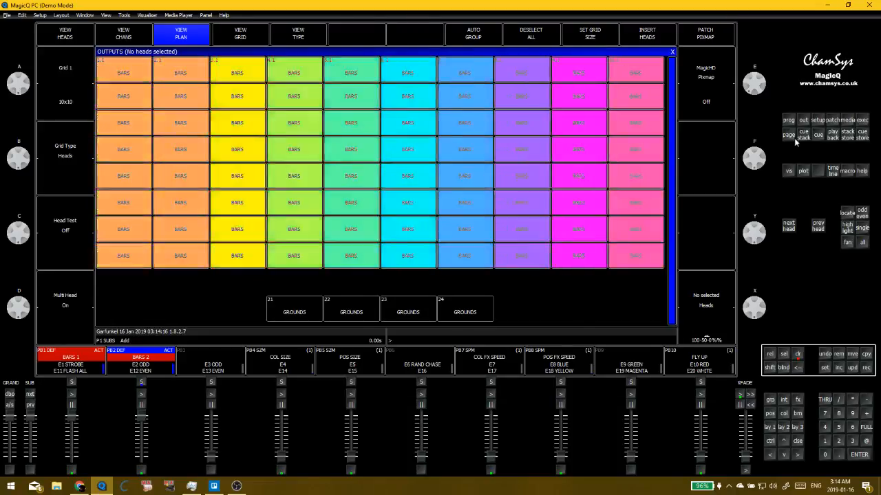
Clear the programmer and close the output plan
key(ctrl+BackSpace)
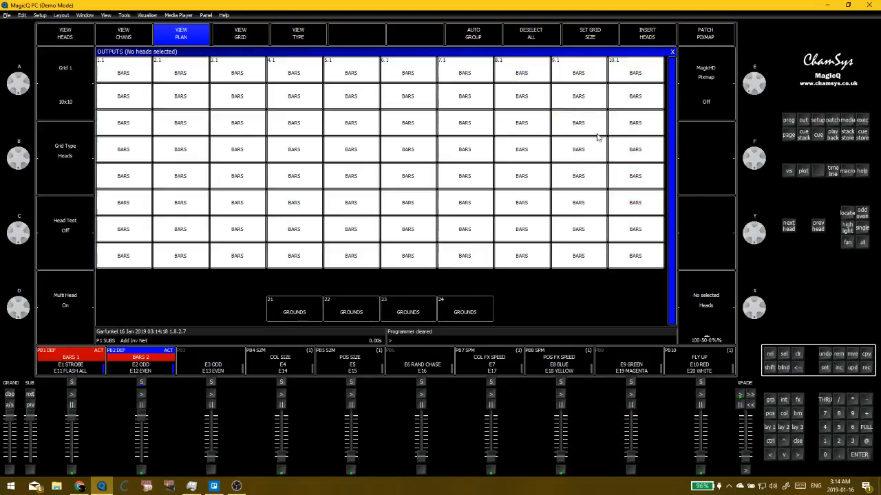
click(553, 337)
key(Escape)
click(672, 53)
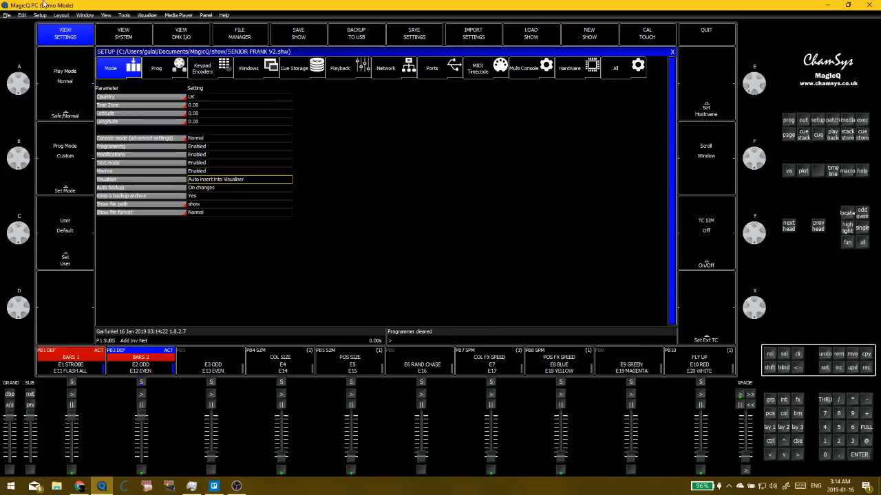
Load the show file EDM lotta lights V1.shw from the show folder
click(6, 15)
click(19, 35)
click(329, 143)
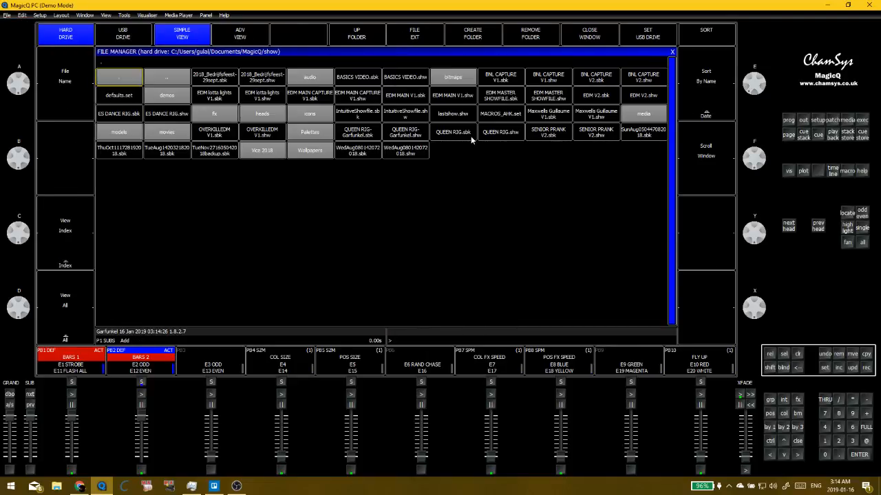
click(264, 97)
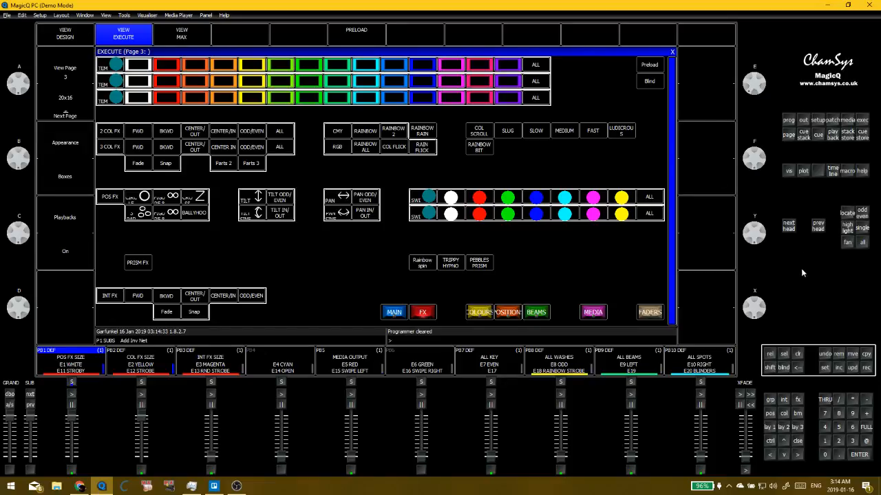
Test L SIDE heads 74, 75 and 76 with Head Test in the output plan, and clear the programmer
click(819, 120)
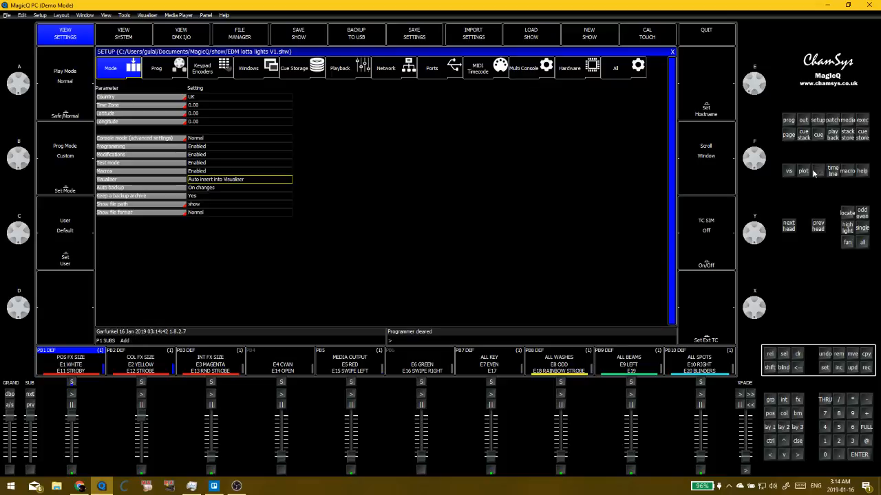
click(803, 120)
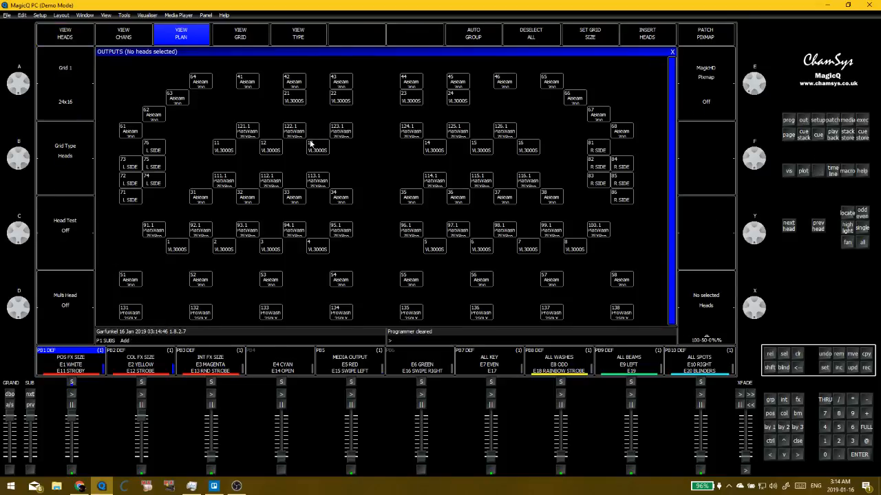
click(63, 241)
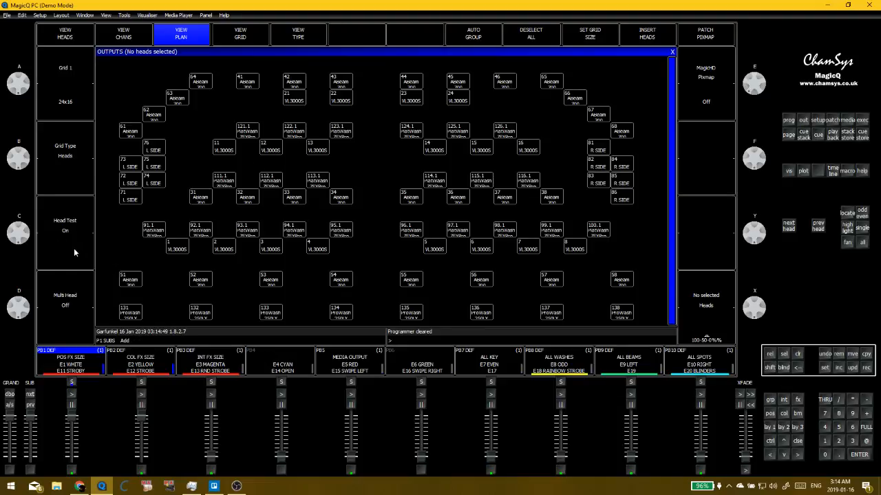
click(159, 178)
click(159, 158)
click(157, 151)
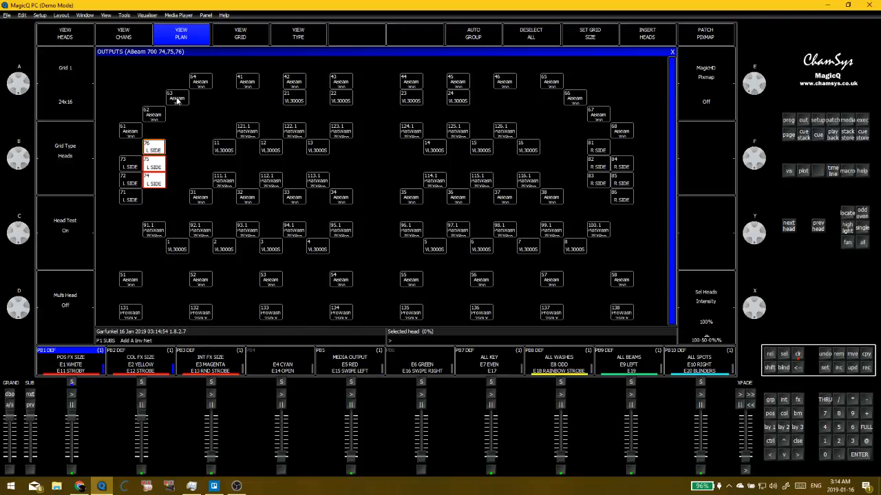
click(60, 253)
key(ctrl+BackSpace)
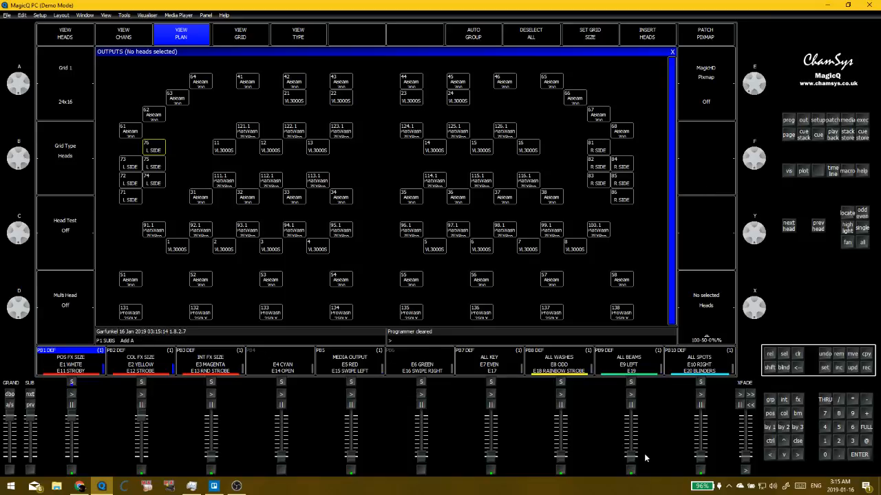
Raise the ALL BEAMS playback to full and set Layer 1 of the Pix1 media server to 100% with its colour attributes shown
drag(632, 455, 641, 413)
click(845, 120)
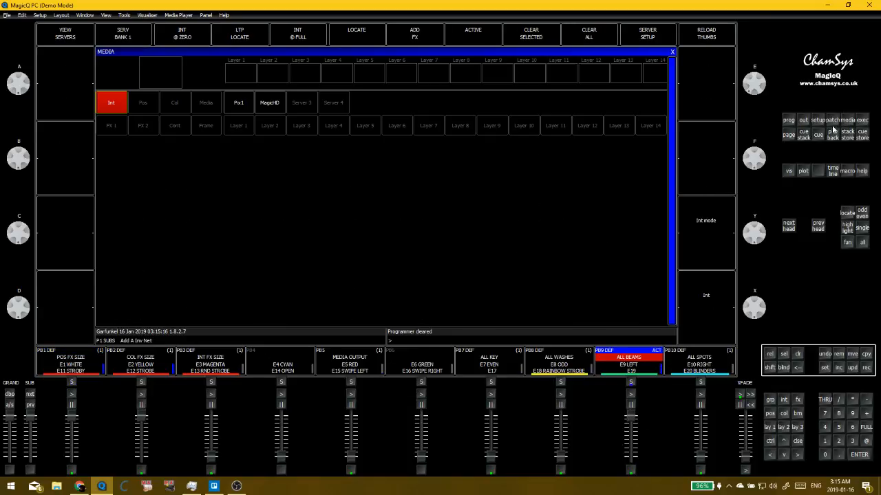
click(235, 105)
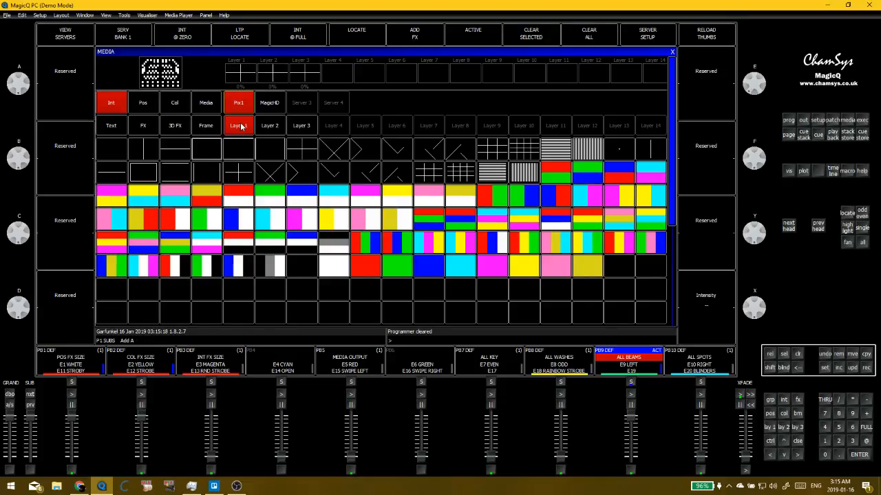
click(241, 126)
click(176, 104)
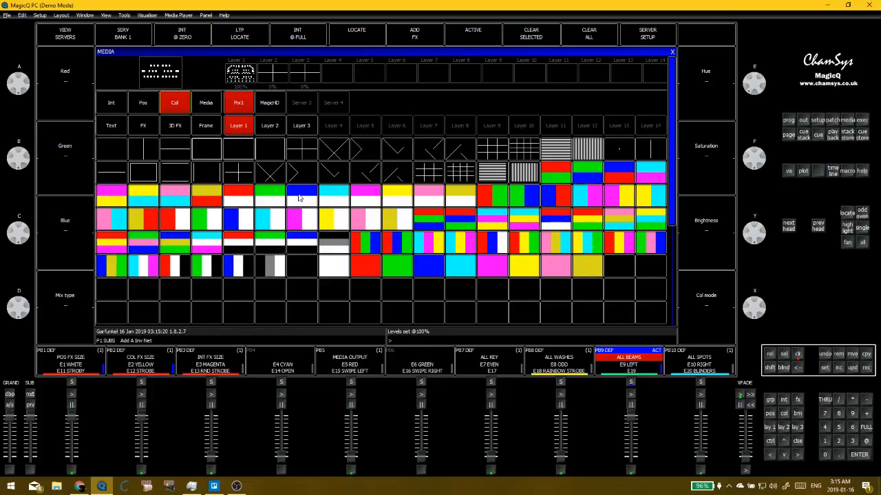
Try the blue-white and green-white splits on Pix1 Layer 1, and apply the side-by-side red and green split
click(299, 196)
click(266, 200)
click(491, 196)
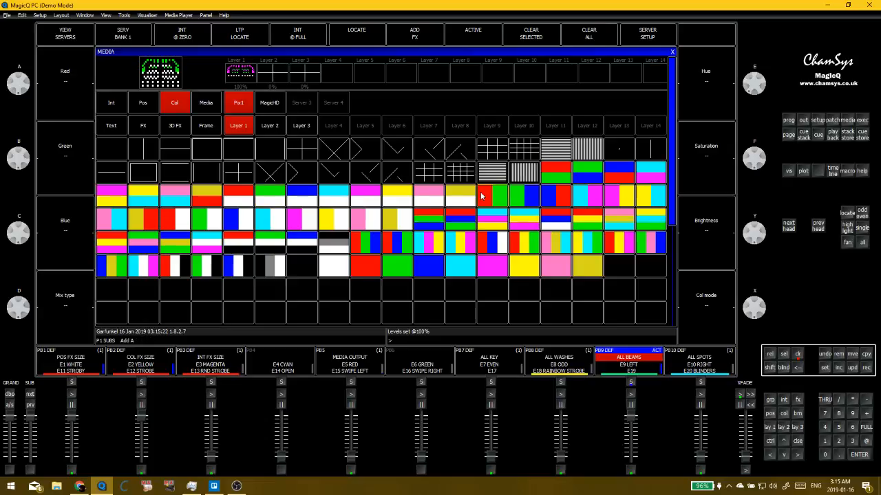
Return to the output plan, raise the ALL SPOTS playback to full and select the ALL WASHES playback
click(673, 51)
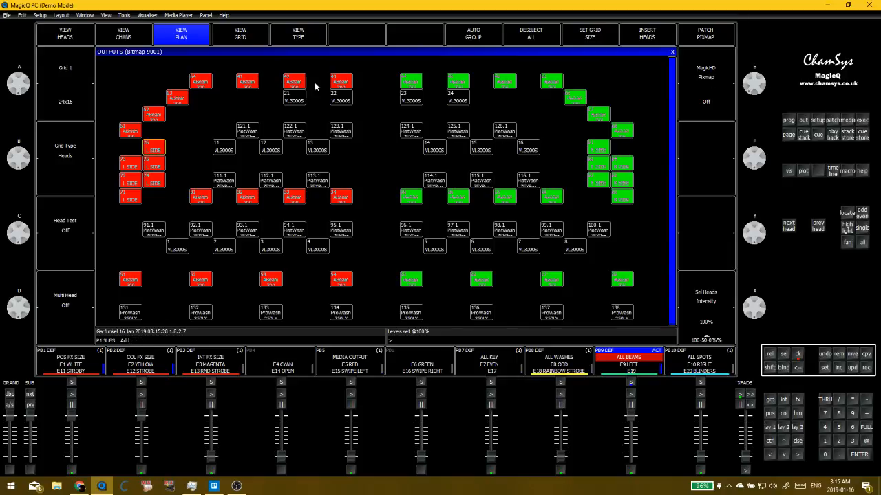
drag(702, 459, 698, 383)
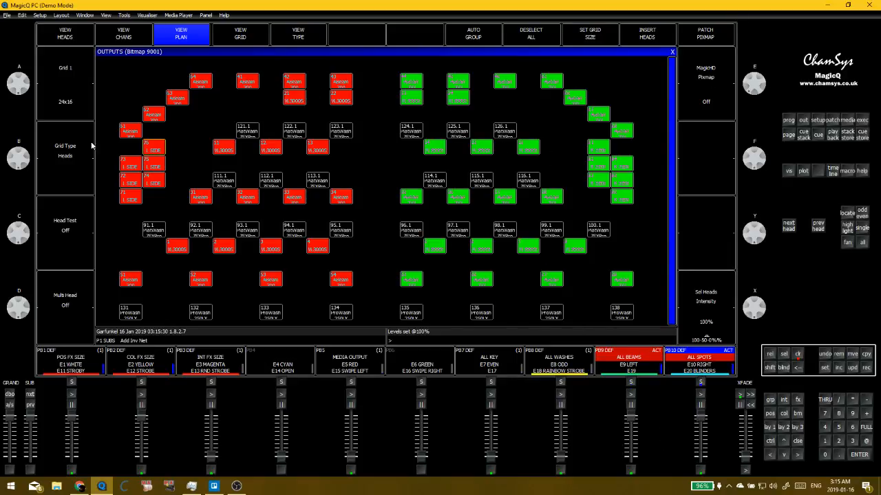
click(559, 456)
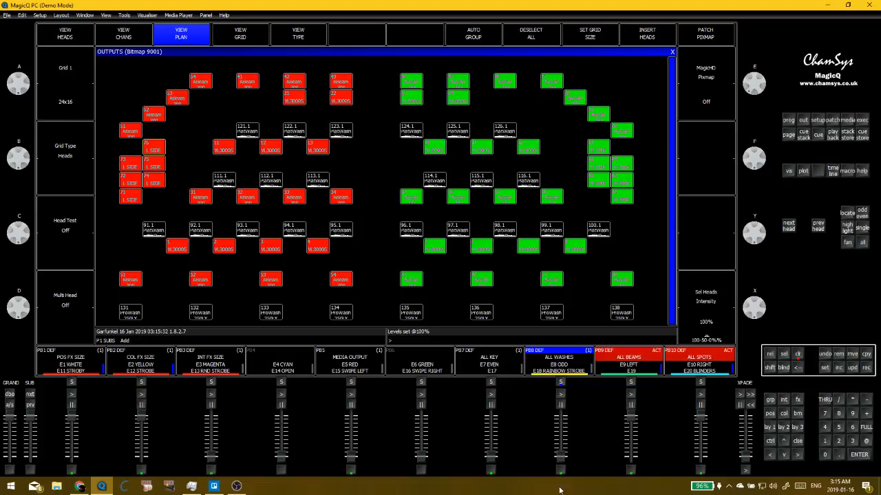
Try the random pixel effects on Pix1 Layer 1, apply Horiz Rainbow and view it in the output plan
click(848, 121)
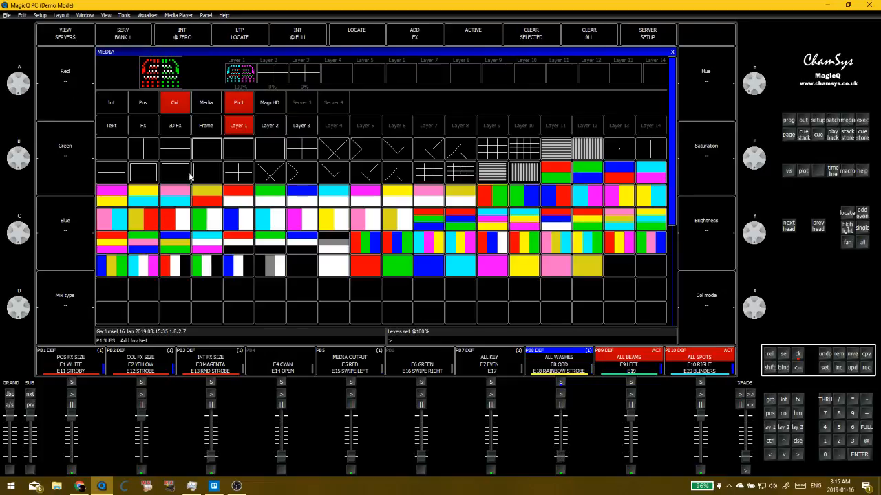
click(146, 129)
click(301, 149)
click(269, 150)
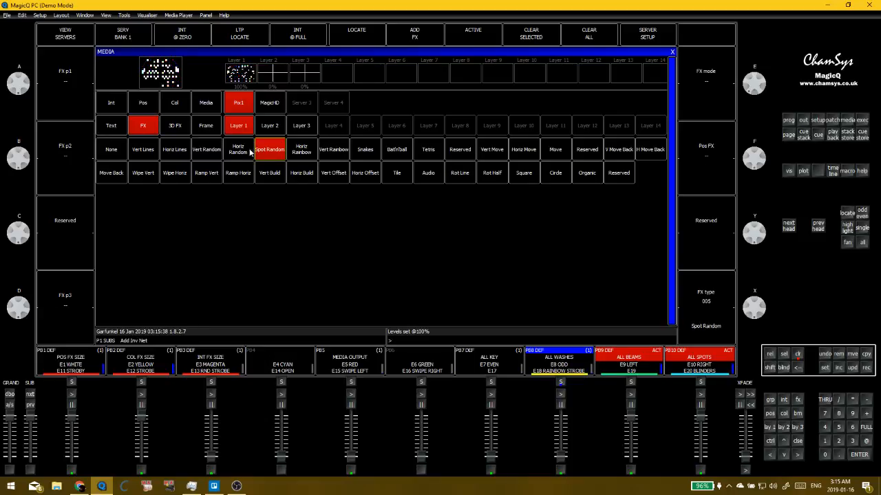
click(237, 149)
click(197, 153)
click(306, 154)
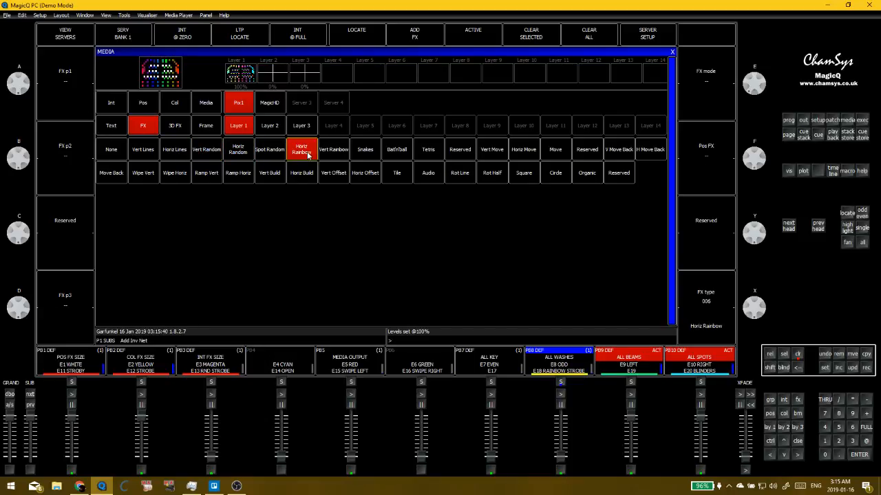
click(808, 122)
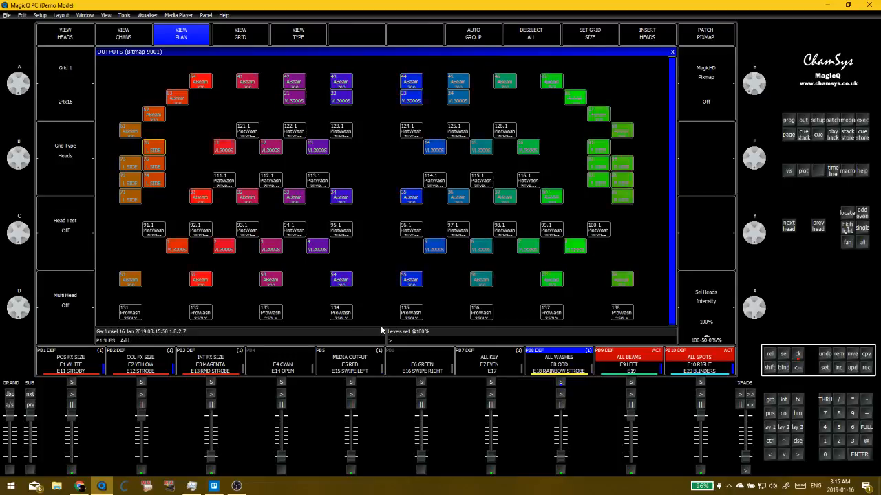
Clear the programmer and close the output plan, media and setup windows
key(ctrl+BackSpace)
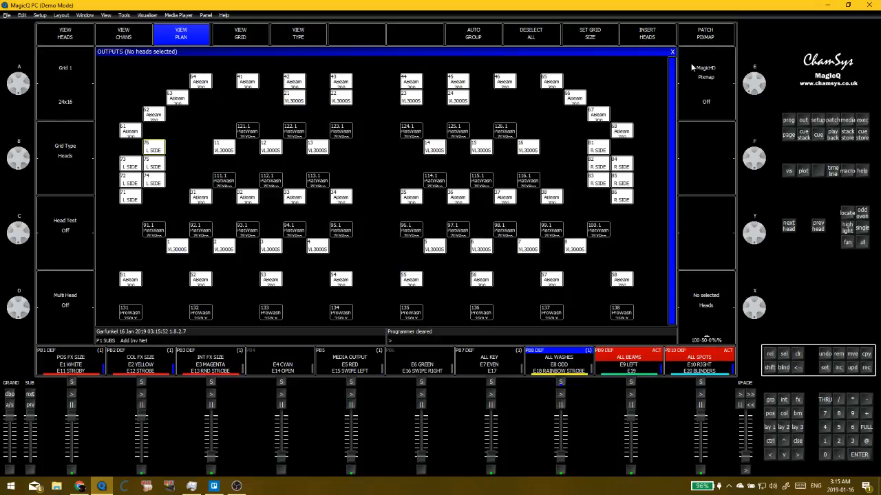
click(674, 51)
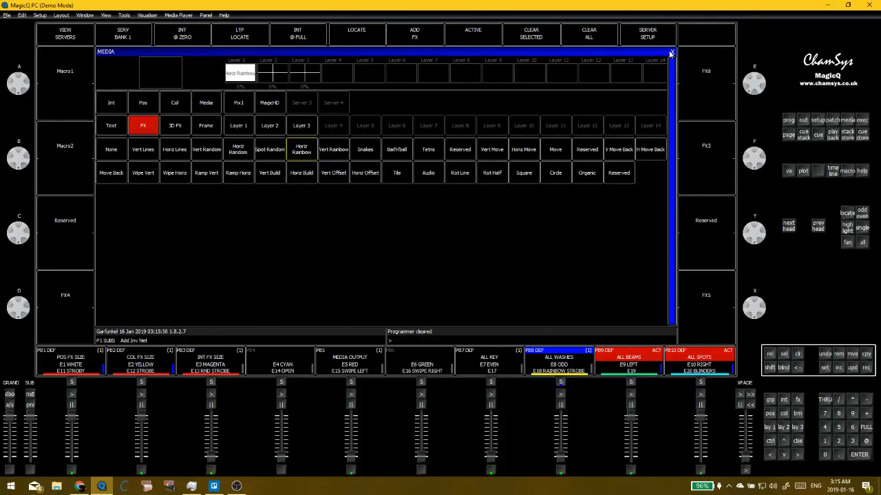
click(672, 51)
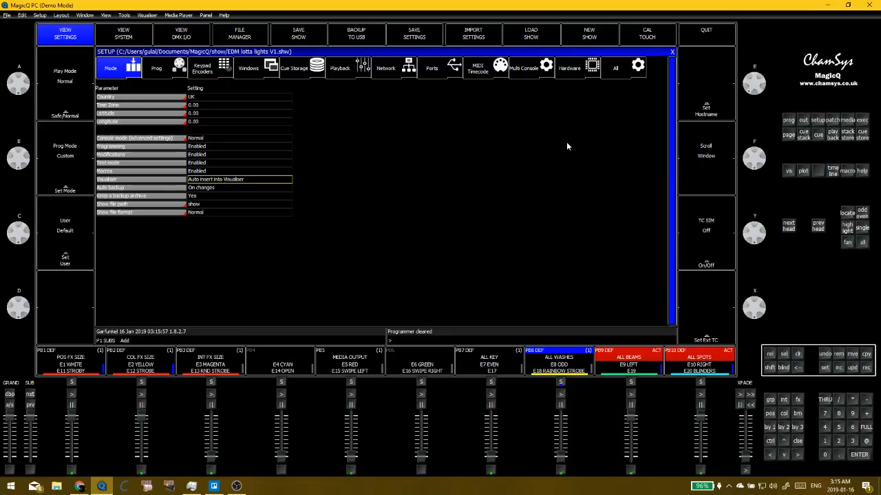
click(672, 51)
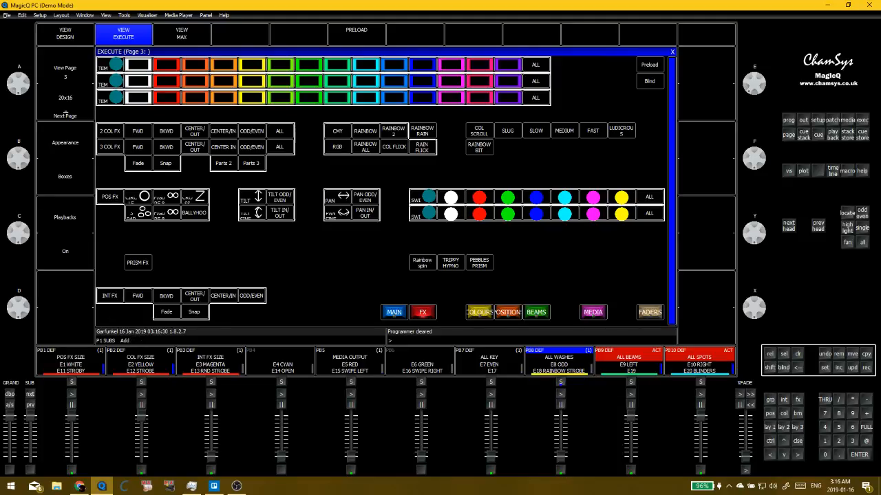
Examine the programmer settings in Setup, especially Activate chans/head and Unused chans return to defaults, and close the window
click(818, 121)
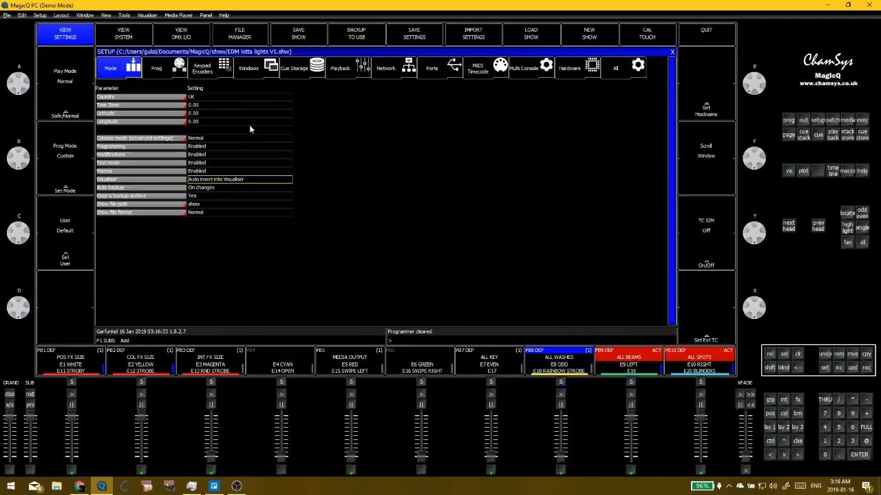
click(178, 69)
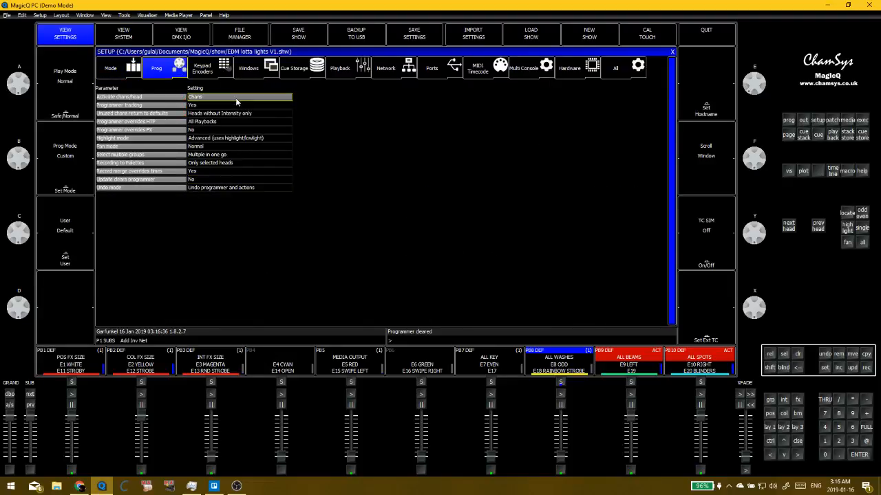
click(240, 115)
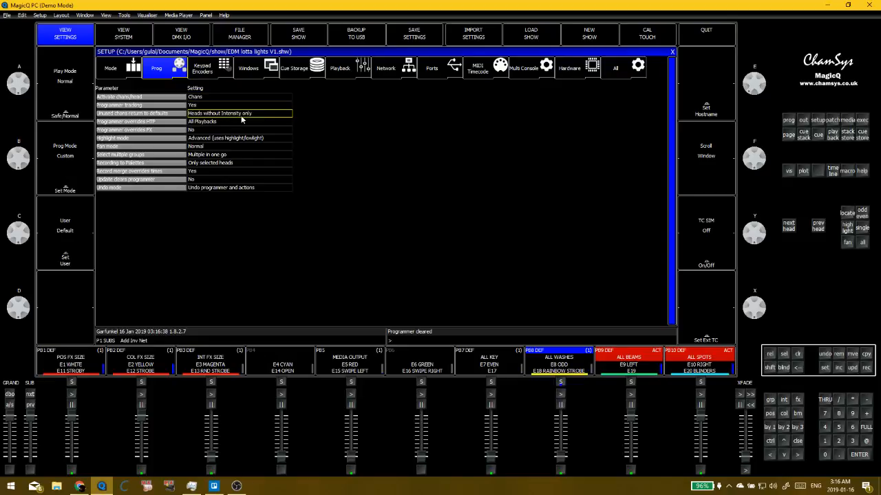
click(169, 116)
click(200, 116)
click(234, 98)
click(280, 140)
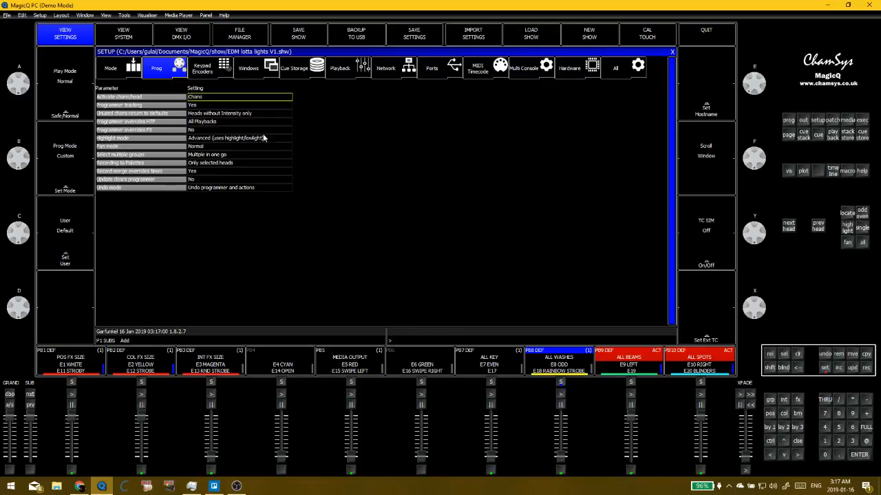
click(241, 113)
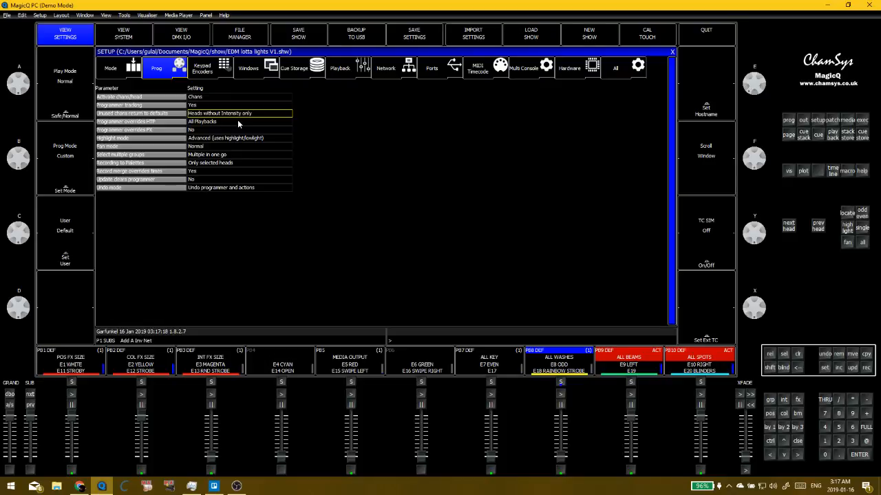
key(Escape)
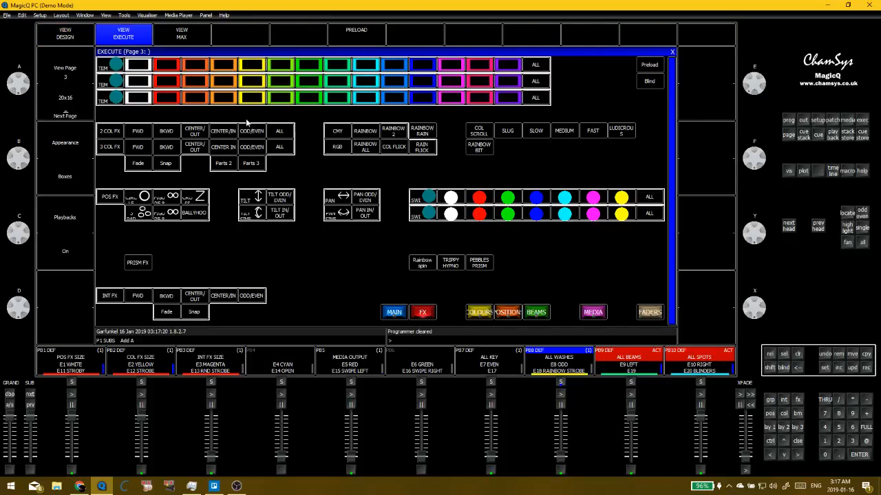
Recall the Rainbow colour palette from the MAIN Execute page and clear the programmer
click(394, 312)
click(223, 147)
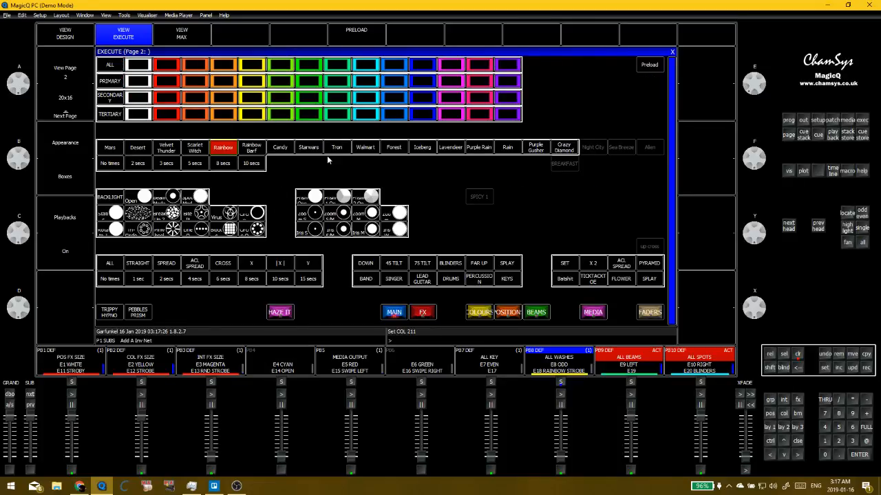
key(ctrl+BackSpace)
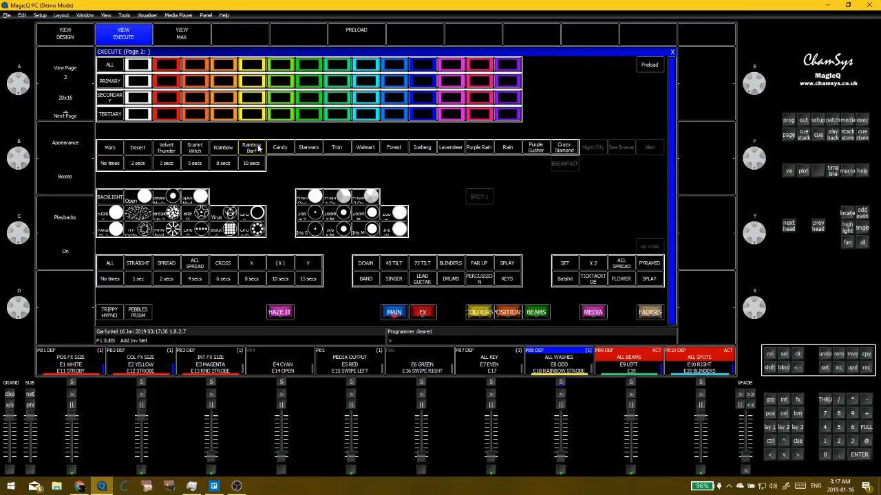
Try several colour palettes on Execute page 2, finishing with Velvet Thunder
click(354, 152)
click(193, 151)
click(157, 149)
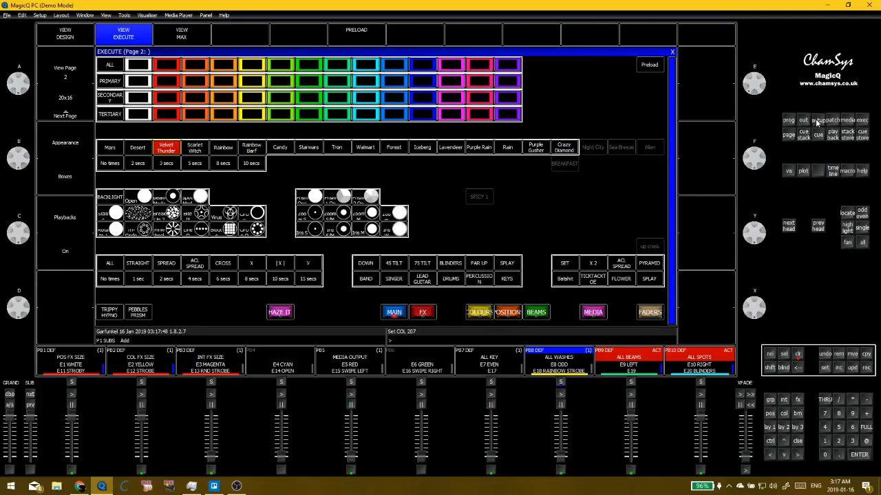
Review the Mode and Prog settings in Setup and return to Execute page 2
click(818, 121)
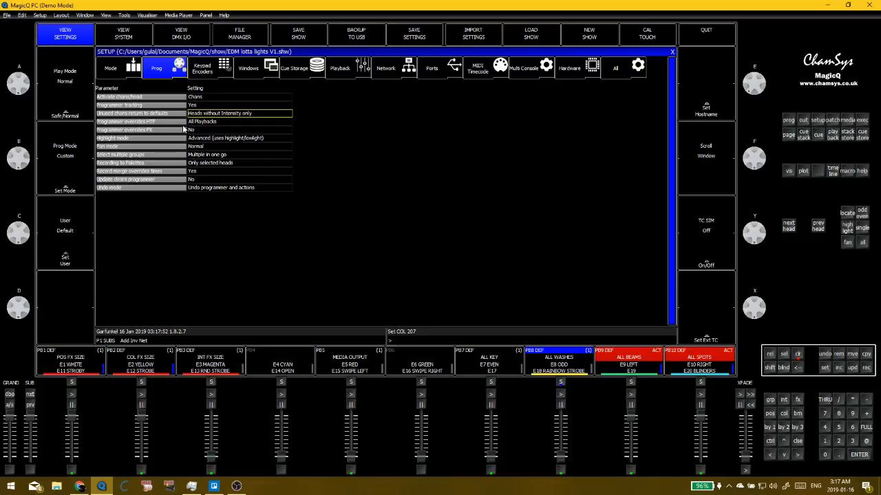
click(121, 72)
click(165, 70)
click(672, 53)
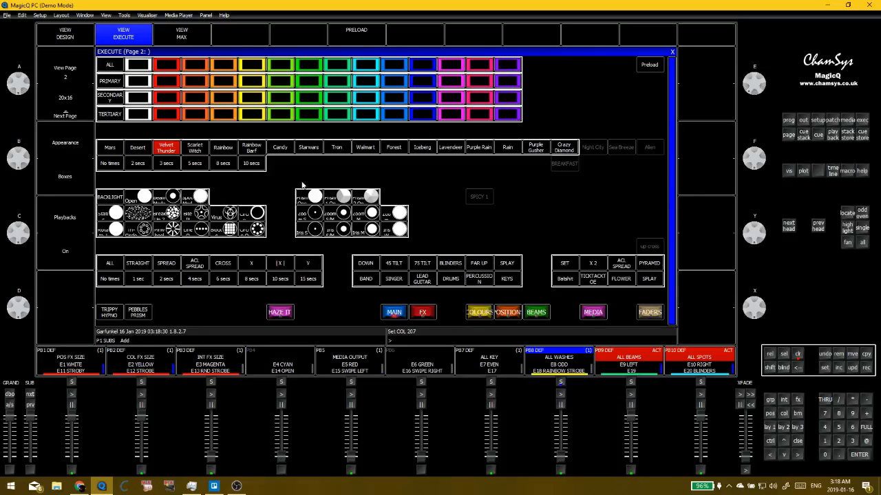
Review the Prog settings in Setup, close the window and show the FX Execute page in design view
click(817, 121)
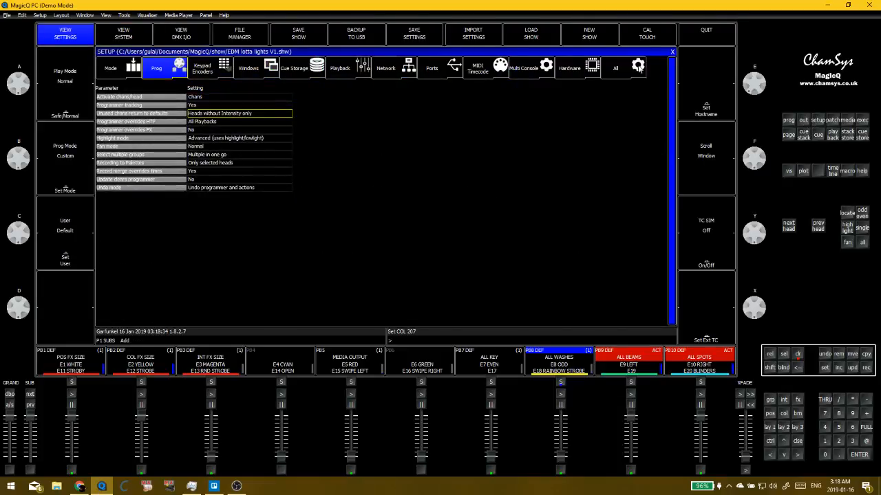
click(672, 52)
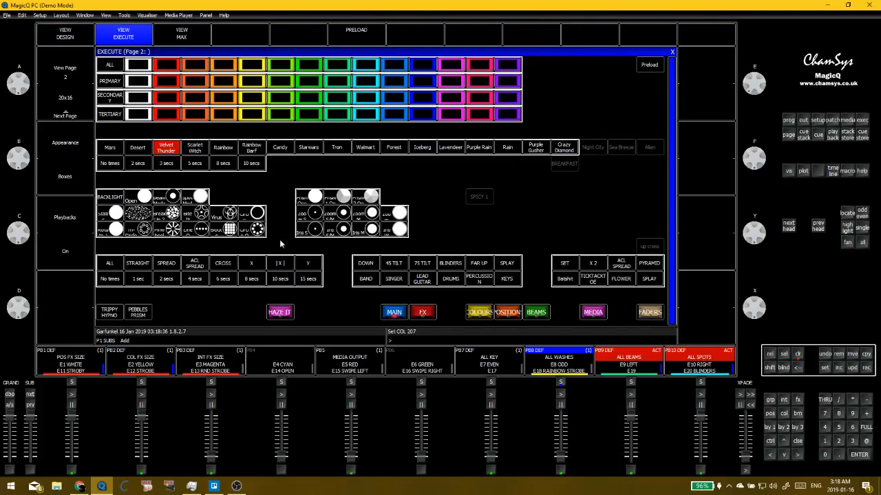
click(79, 37)
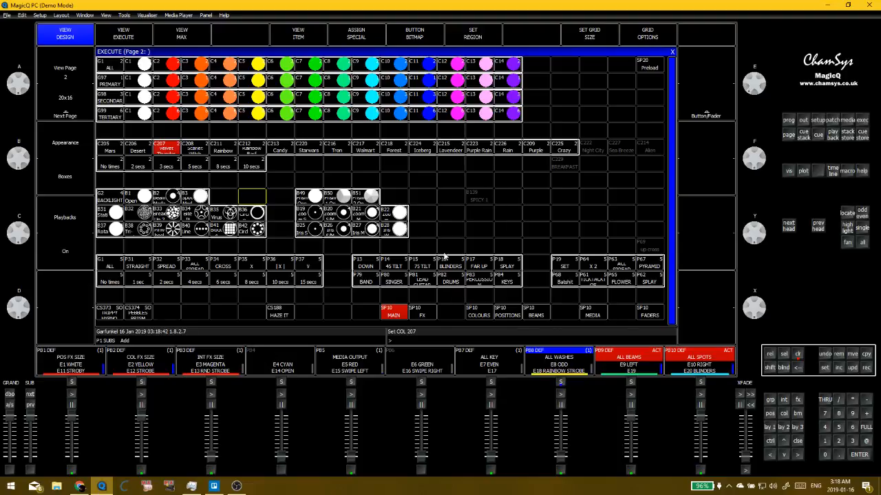
click(412, 314)
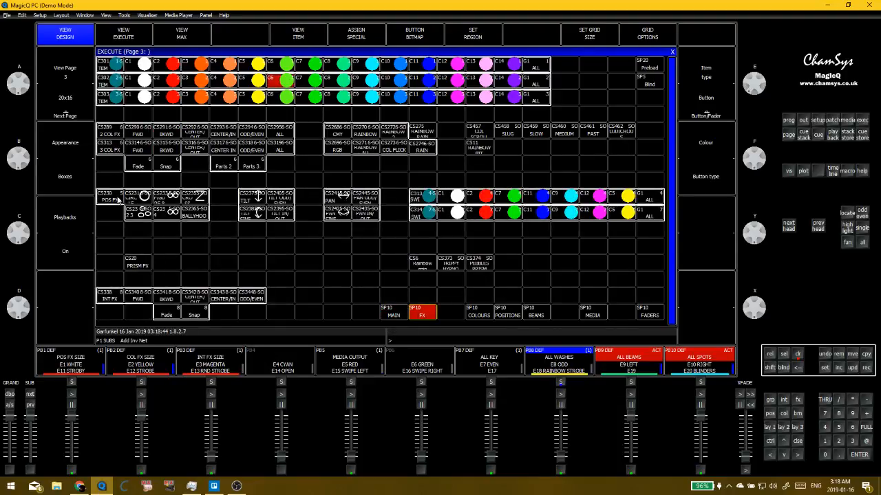
Try the Z-shaped position effect in the POS FX group and finish with the circle effect active
drag(117, 199, 185, 207)
click(190, 223)
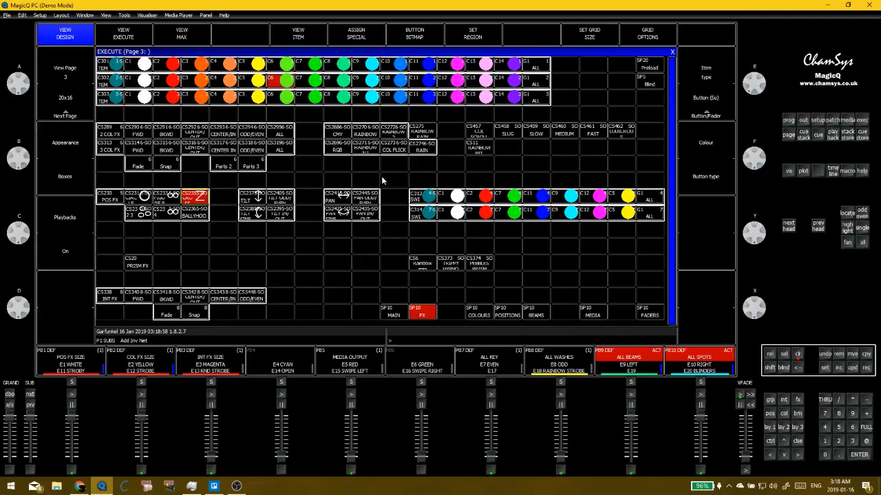
click(141, 200)
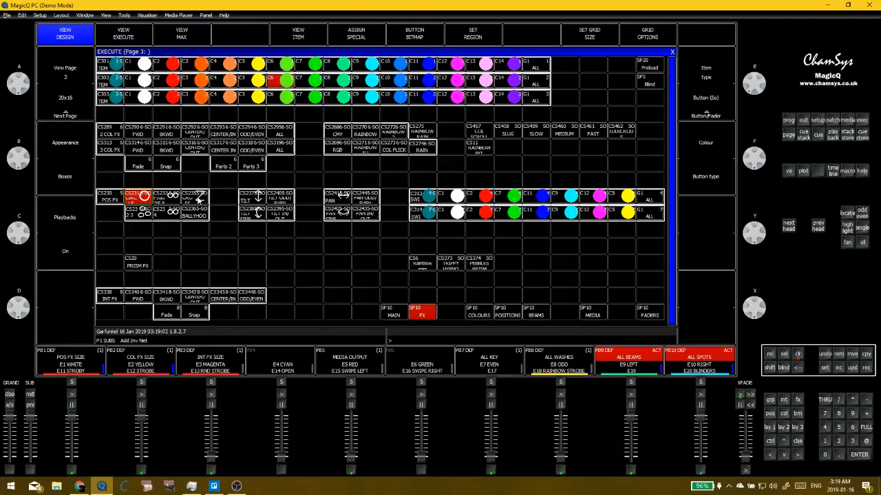
Review the Prog settings in Setup again and return to the FX page in Execute view
click(673, 52)
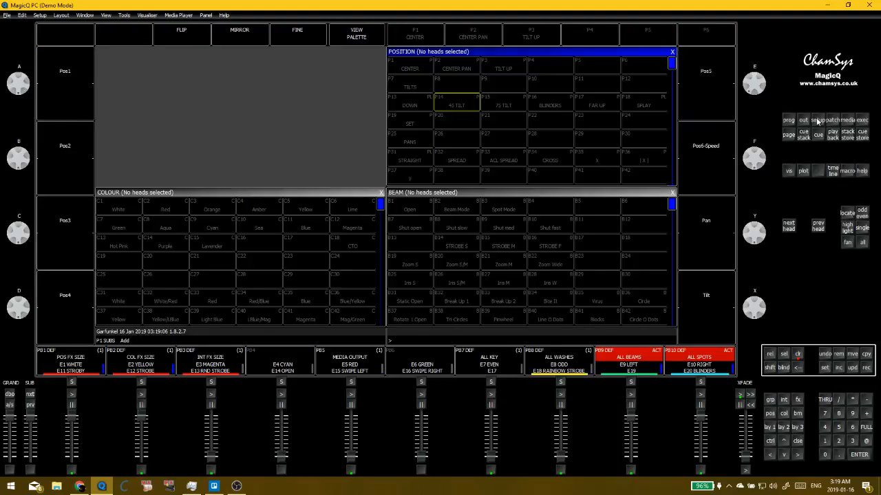
click(817, 120)
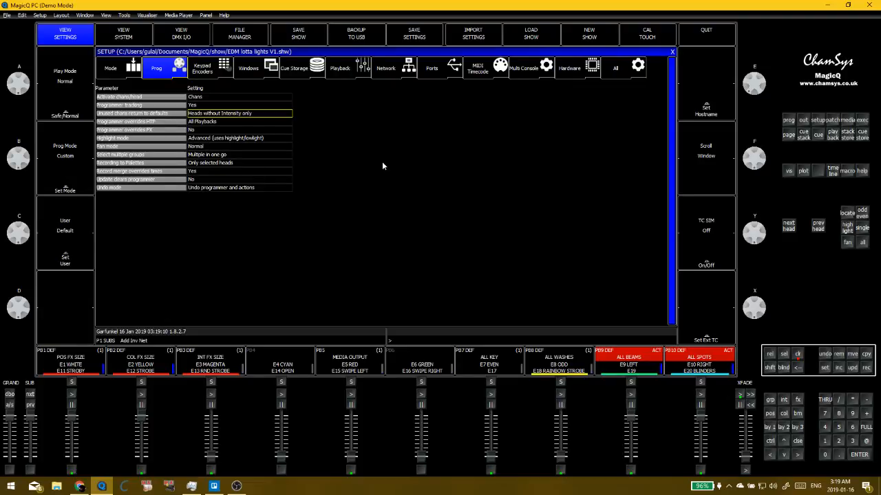
click(673, 54)
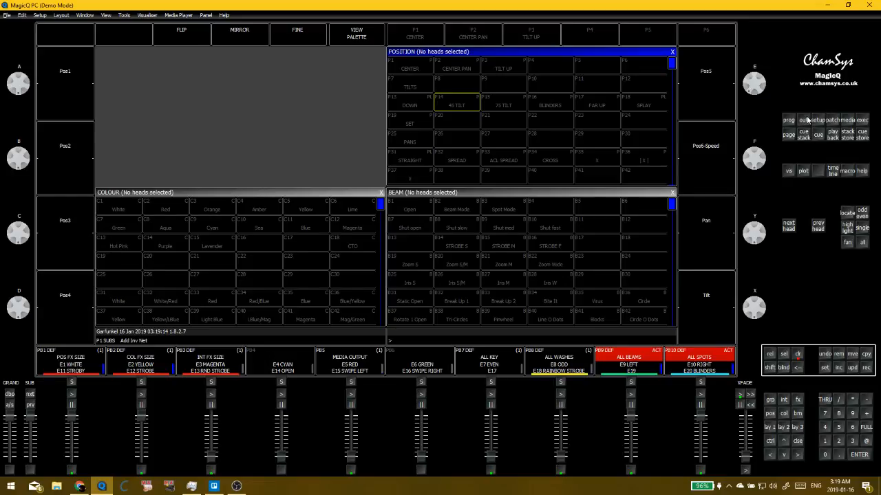
key(F12)
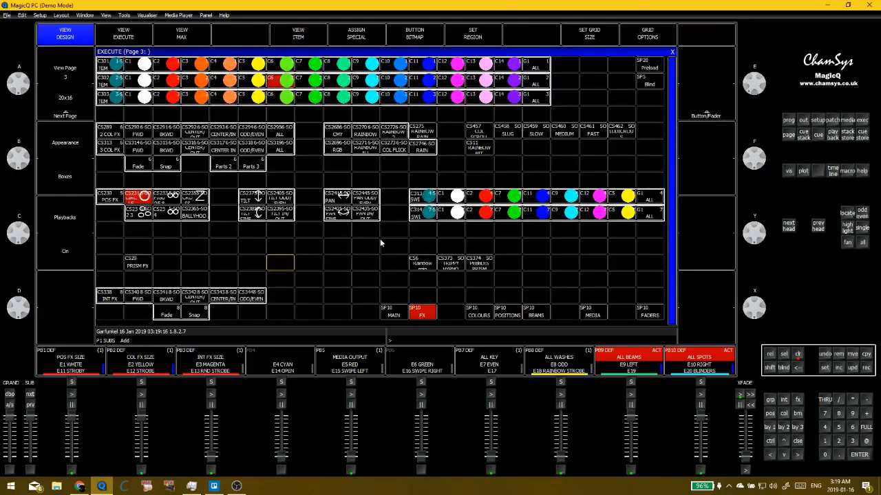
click(365, 265)
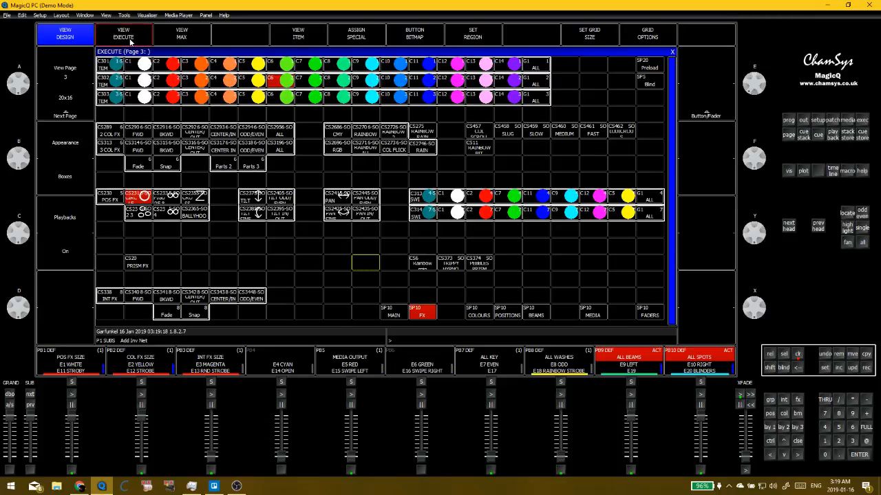
click(129, 40)
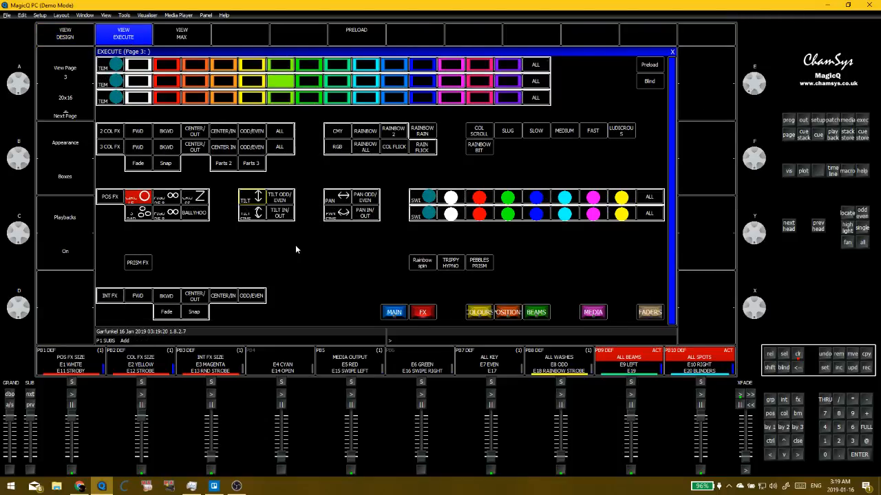
Start the CENTER/OUT effect in the 2 COL FX row and the BKWD effect in the INT FX row
click(194, 133)
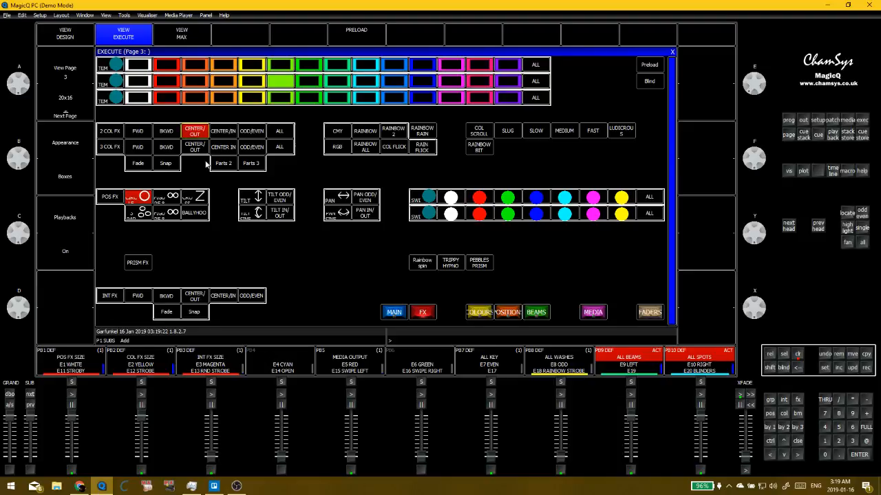
click(170, 301)
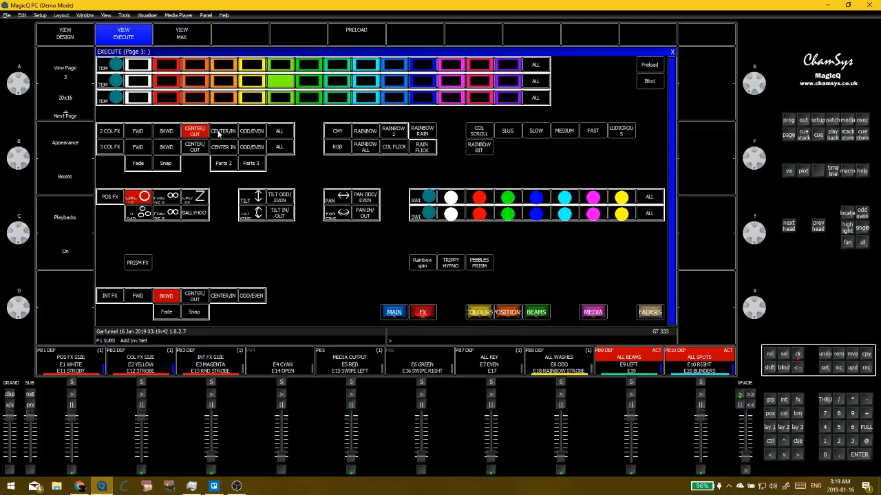
drag(219, 134, 289, 130)
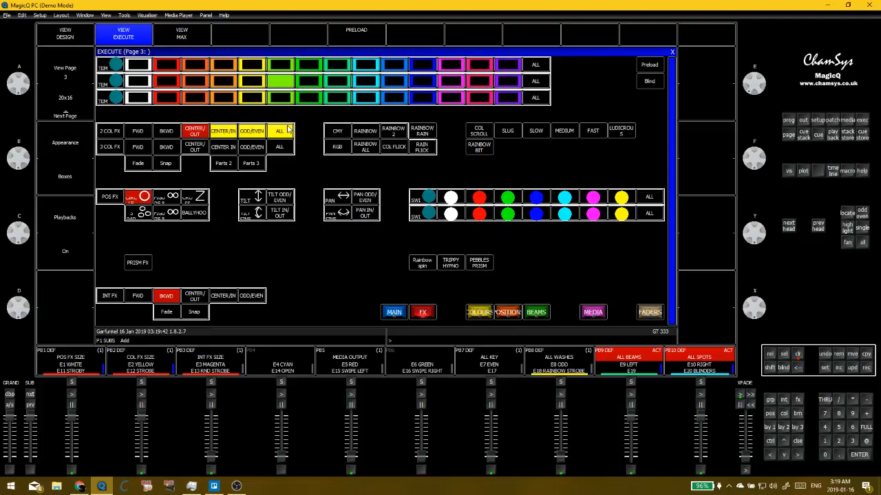
click(305, 250)
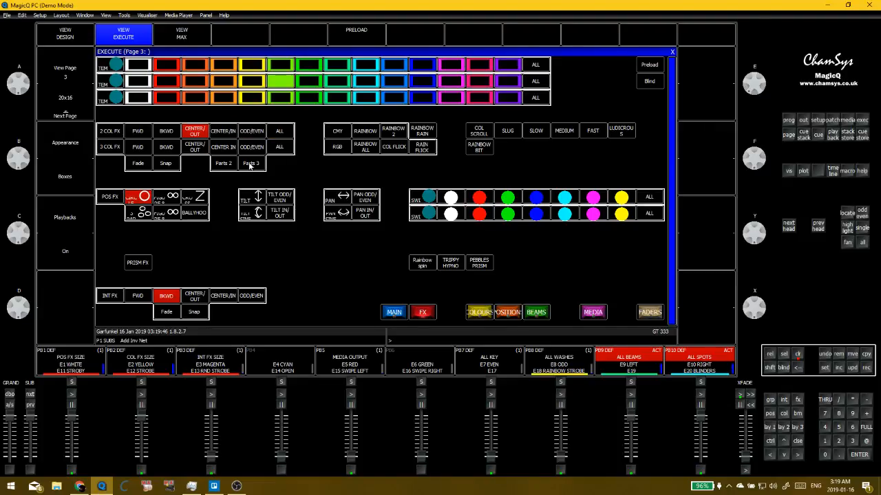
Switch the 2 COL FX row through CENTER/IN, BKWD and CENTER/OUT, finishing with BKWD
click(215, 136)
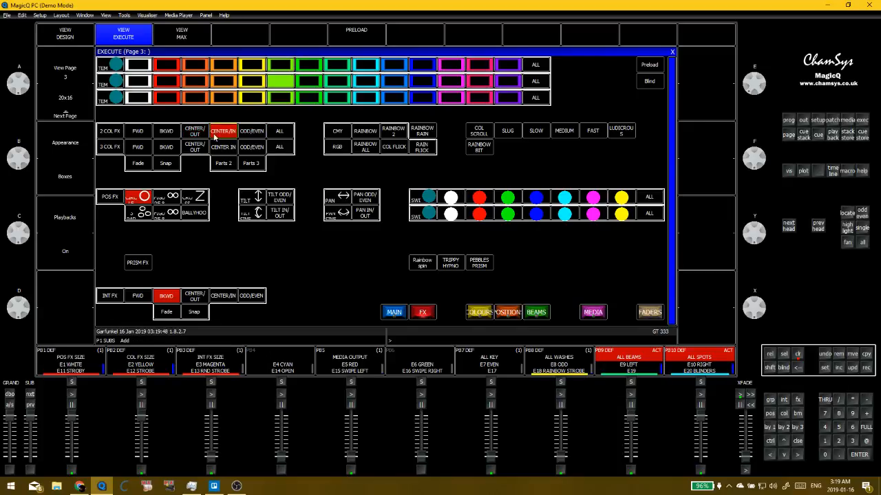
click(166, 134)
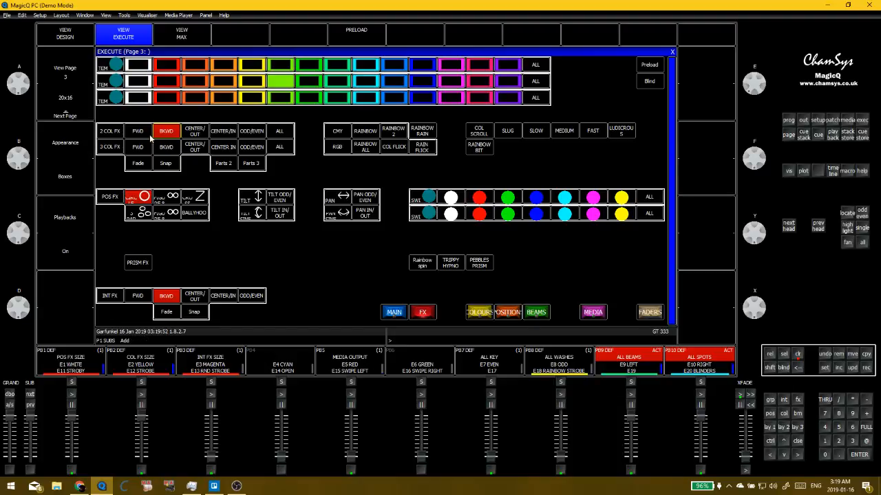
click(196, 132)
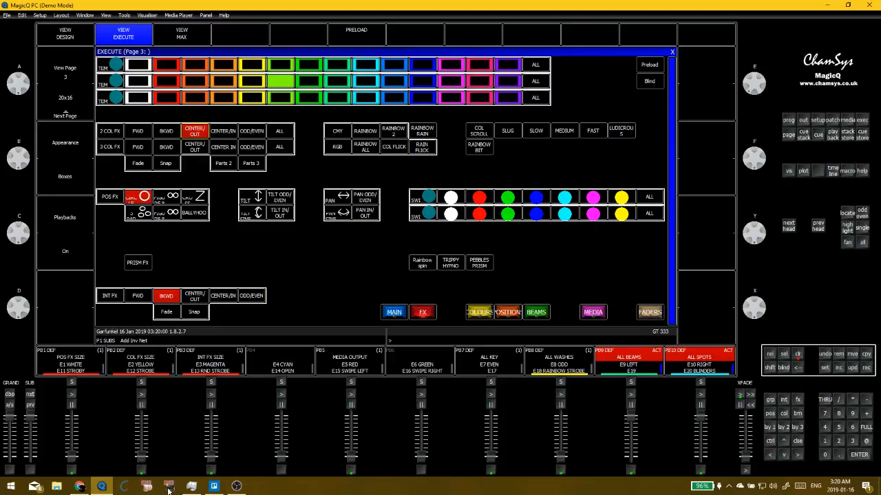
click(176, 138)
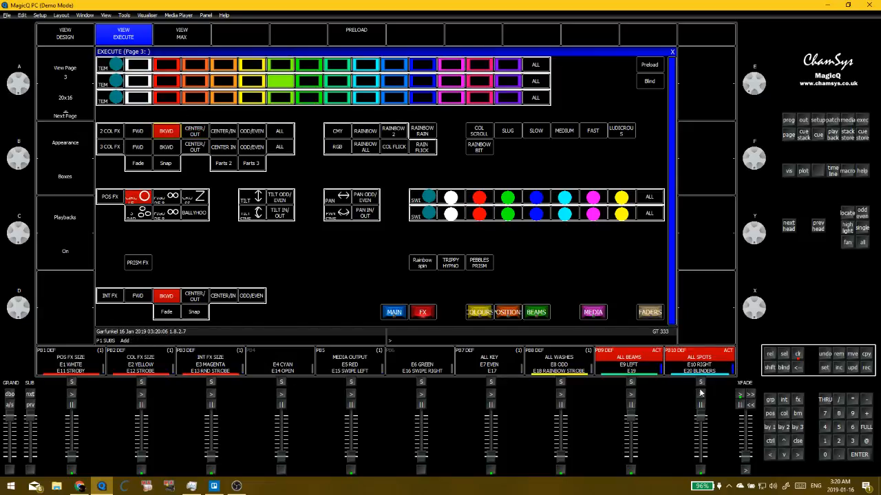
Activate the POS FX SIZE, COL FX SIZE and INT FX SIZE playbacks
click(71, 470)
click(140, 470)
click(211, 471)
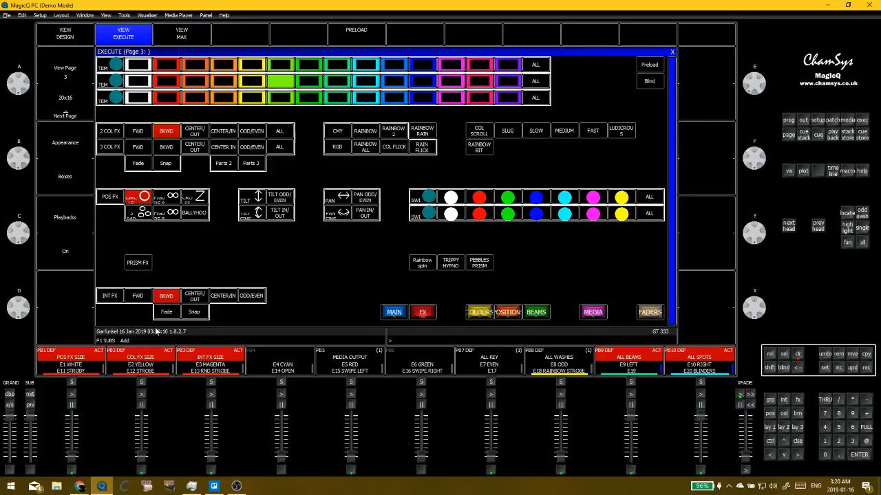
Switch the 2 COL FX row to CENTER/IN and ODD/EVEN, and try the COL FX SIZE playback fader
click(222, 132)
click(258, 132)
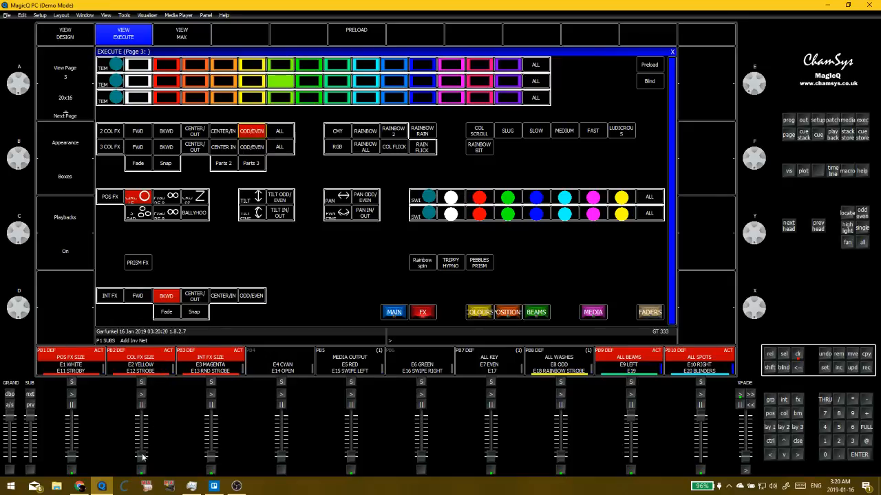
drag(142, 451, 140, 466)
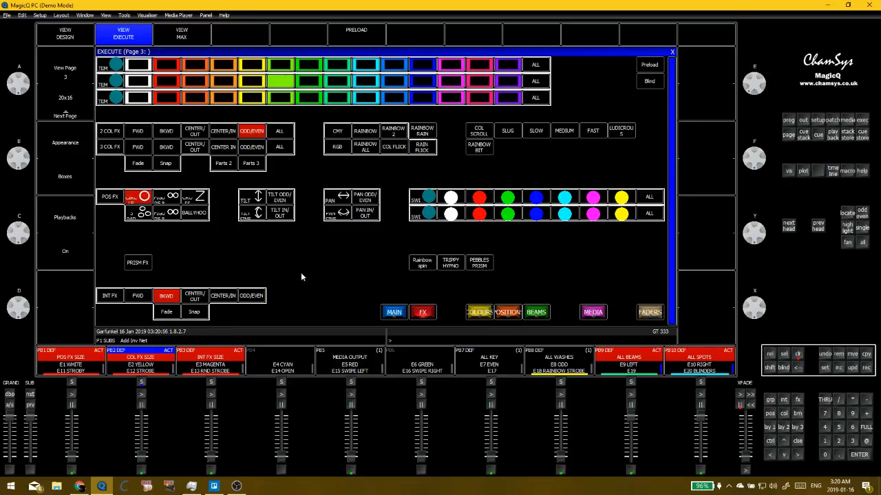
Visit the MAIN Execute page, return to the FX page and clear the programmer
click(395, 314)
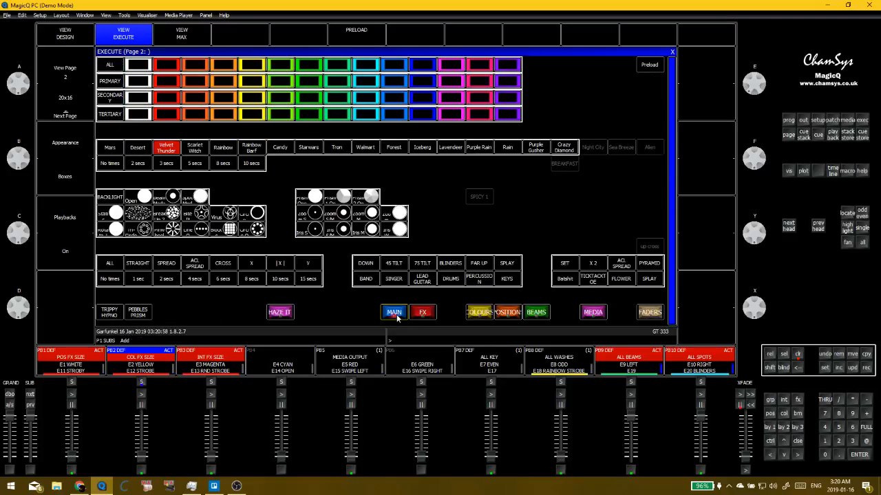
click(419, 314)
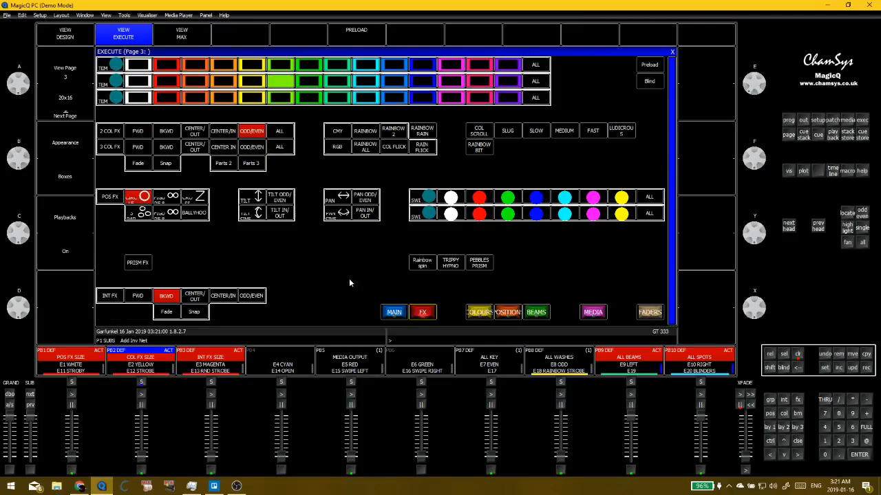
key(ctrl+BackSpace)
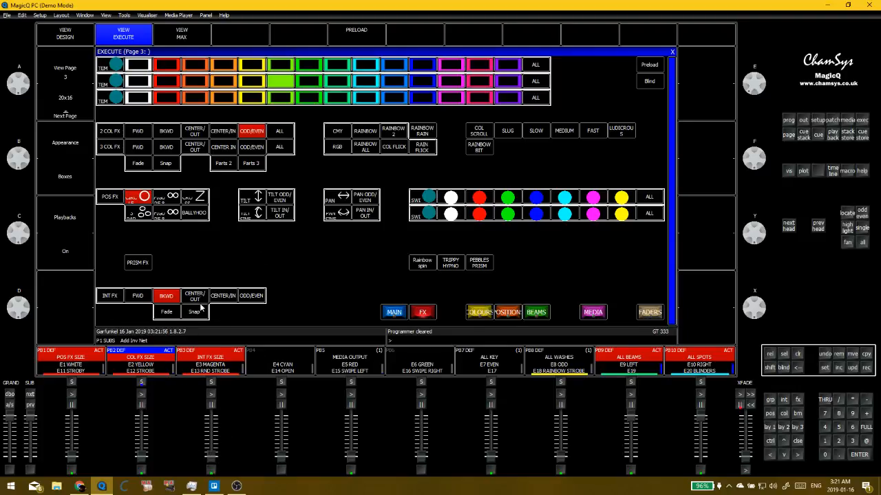
Select the INT FX SIZE playback, lower ALL BEAMS and ALL SPOTS to zero, and raise ALL BEAMS again
click(211, 440)
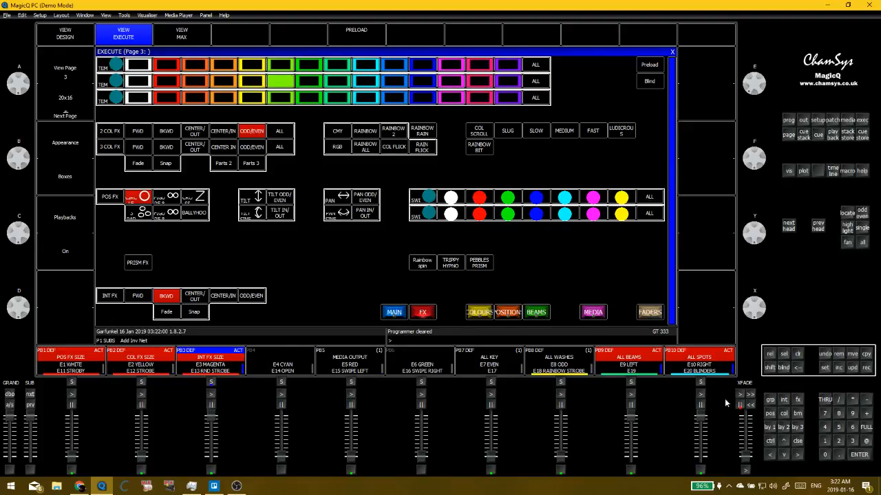
drag(631, 418, 626, 465)
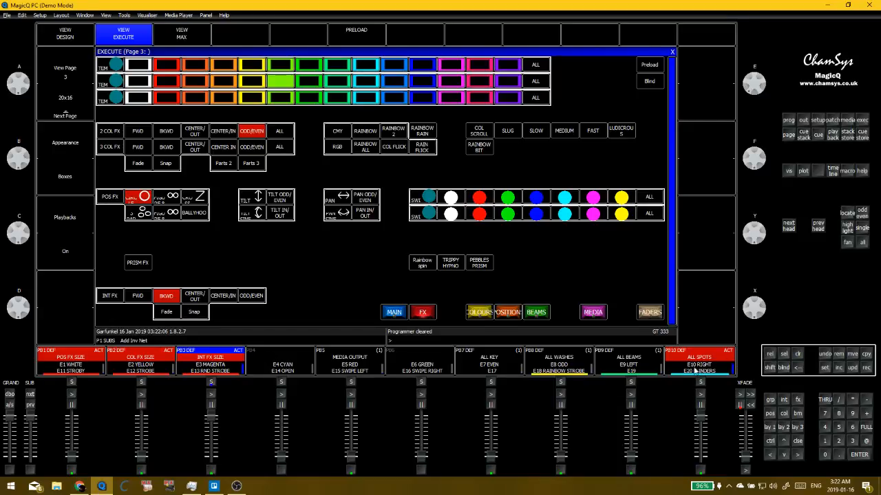
drag(701, 413, 687, 493)
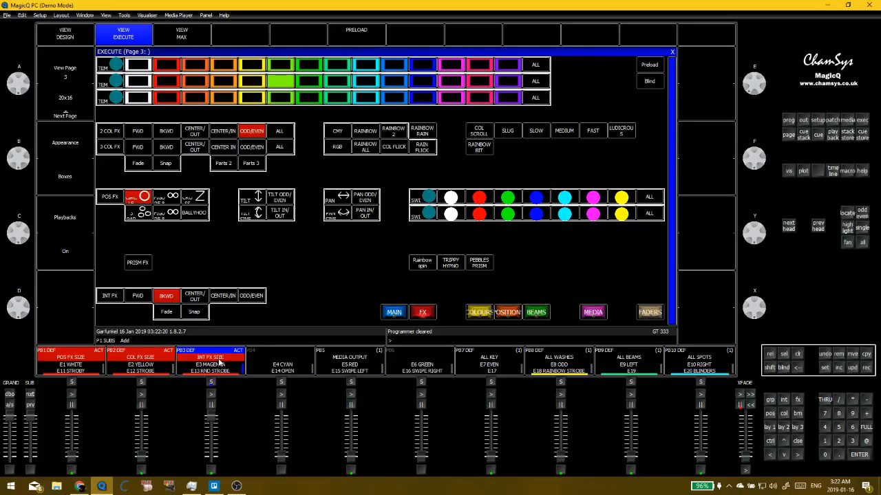
drag(631, 457, 628, 405)
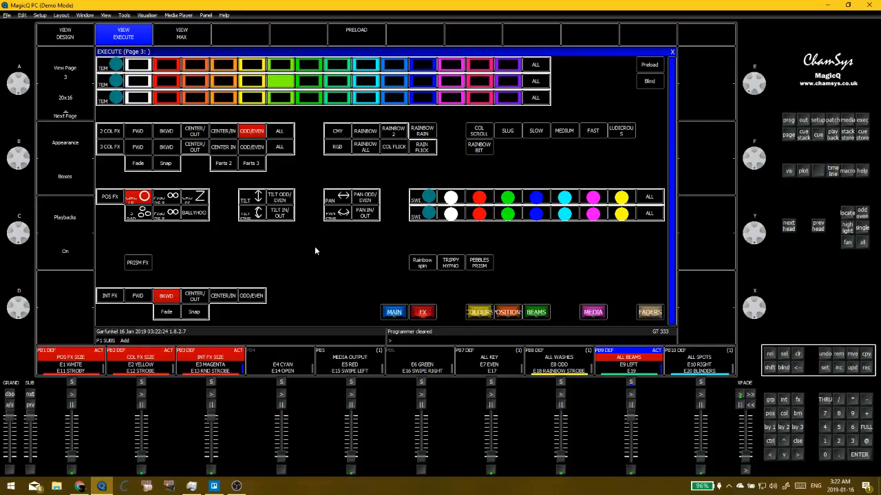
Bring up the Capture 2018 window, move it off this display and lower the ALL BEAMS playback in MagicQ
click(156, 17)
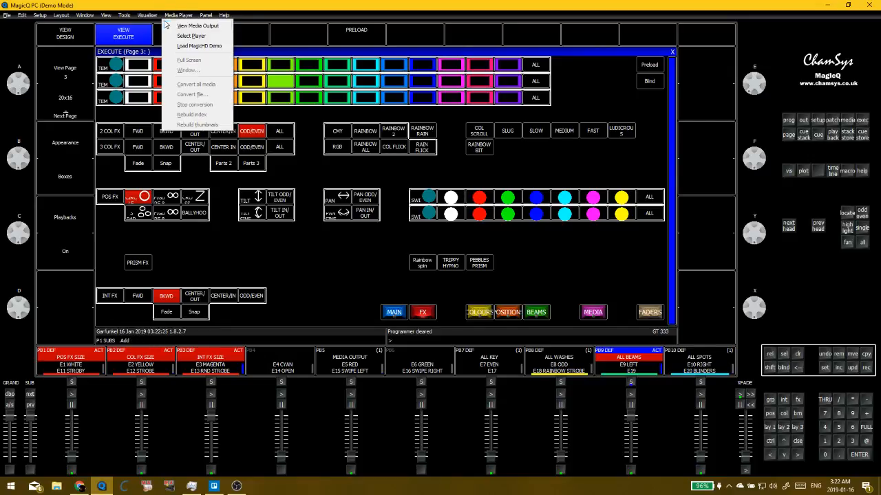
click(237, 180)
click(126, 489)
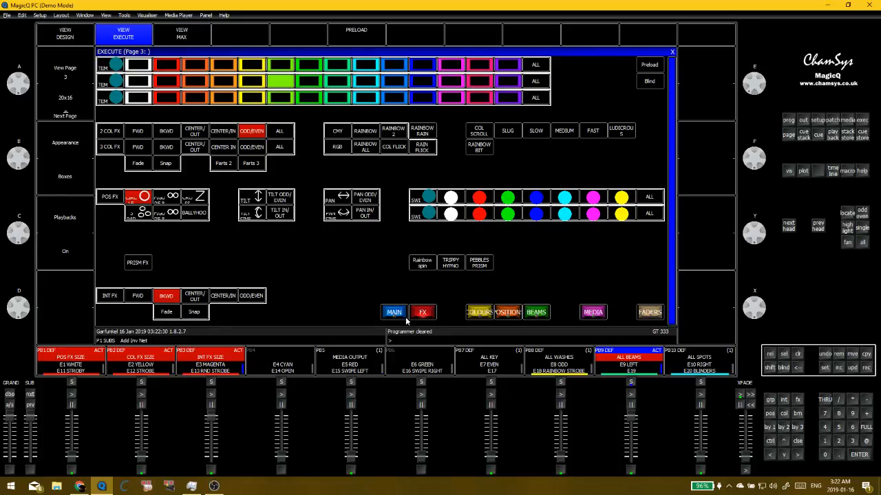
right_click(123, 485)
click(461, 278)
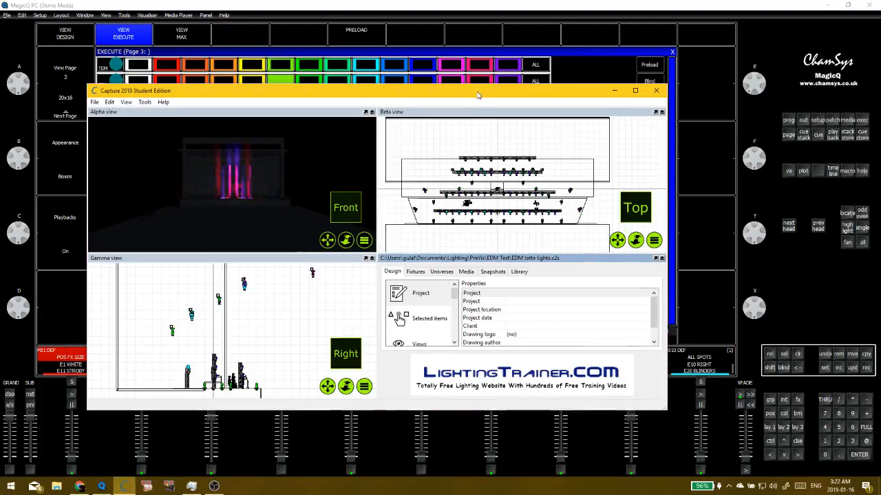
drag(478, 95, 1, 206)
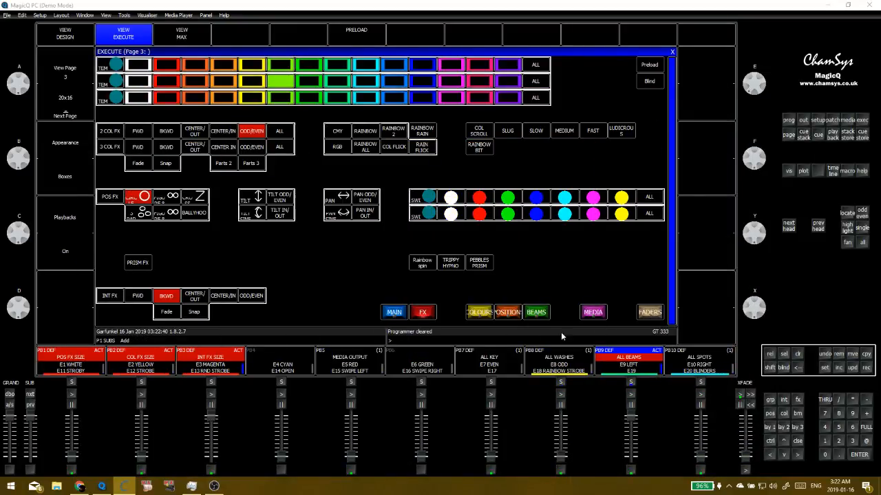
click(618, 412)
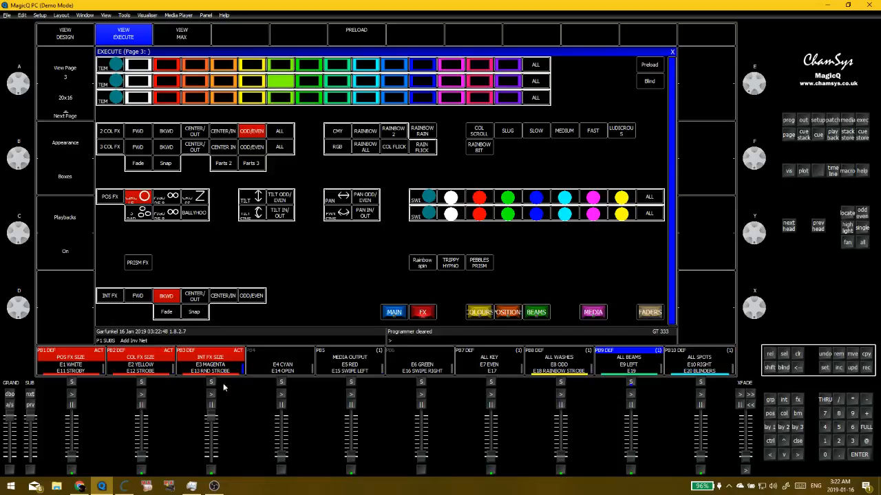
Adjust the INT FX SIZE playback and raise the ALL BEAMS playback
click(208, 413)
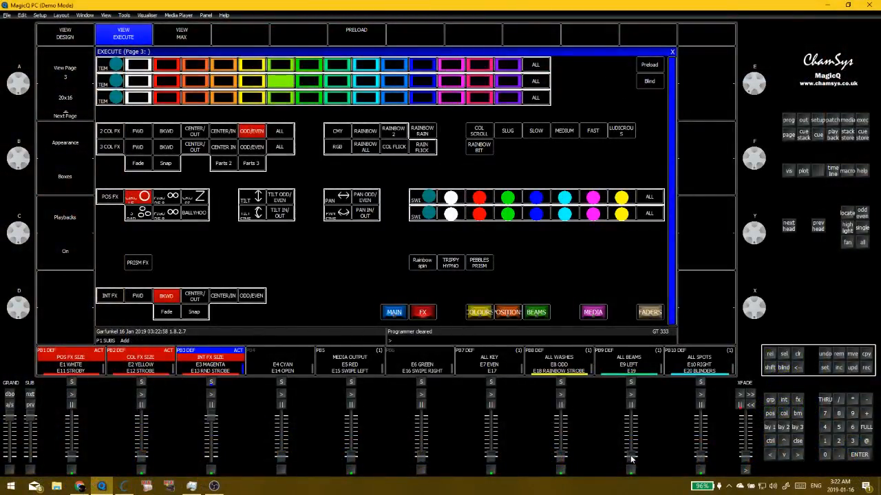
drag(630, 455, 630, 428)
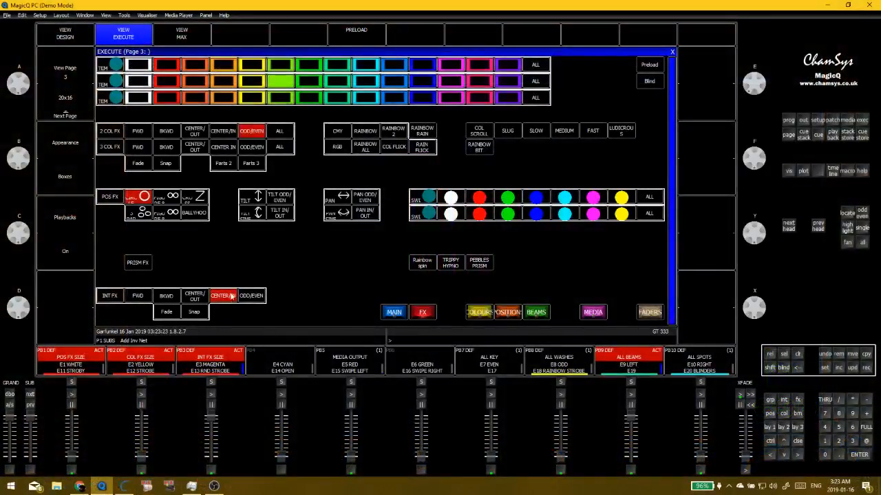
Switch the INT FX row between CENTER/OUT and CENTER/IN, ending on BKWD
click(183, 298)
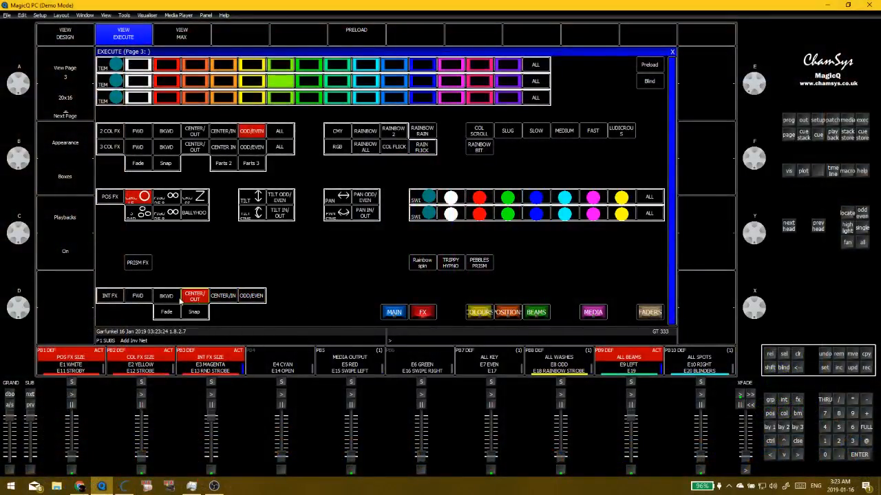
click(225, 298)
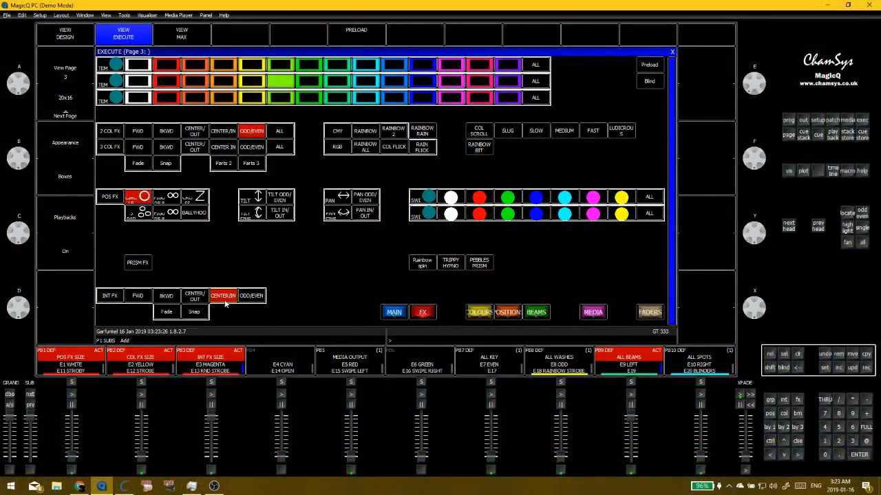
click(196, 300)
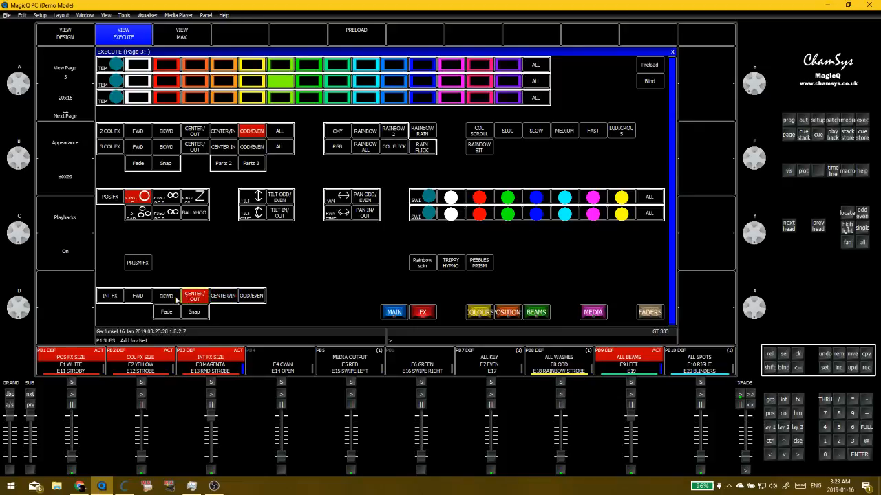
click(172, 299)
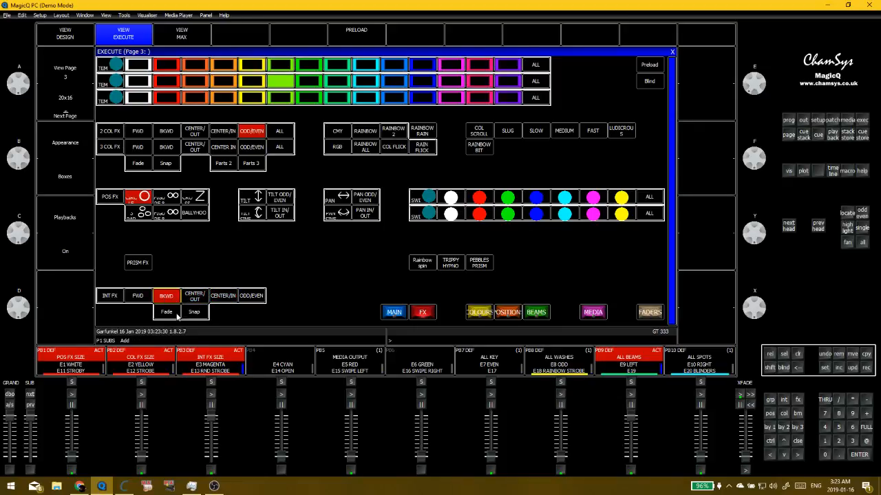
Compare Fade and Snap for the BKWD intensity effect, settle on Fade and switch the INT FX direction to CENTER/IN
drag(173, 313, 200, 313)
click(174, 313)
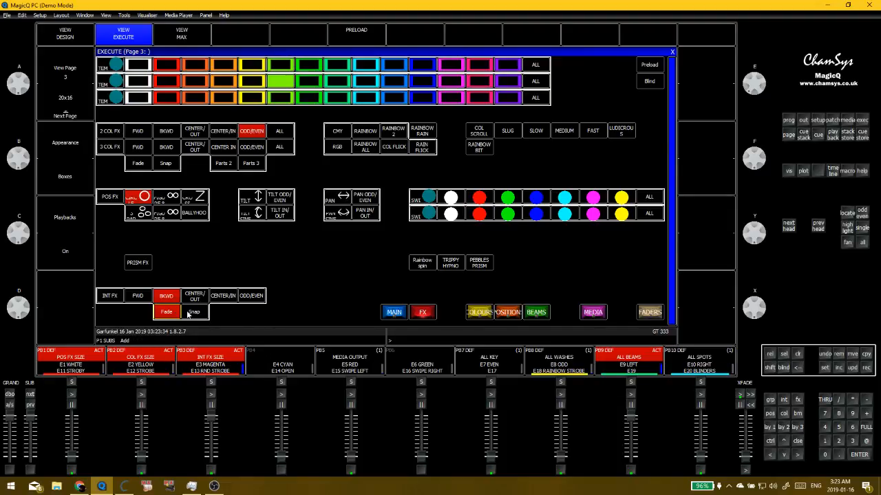
click(189, 313)
click(167, 315)
click(216, 297)
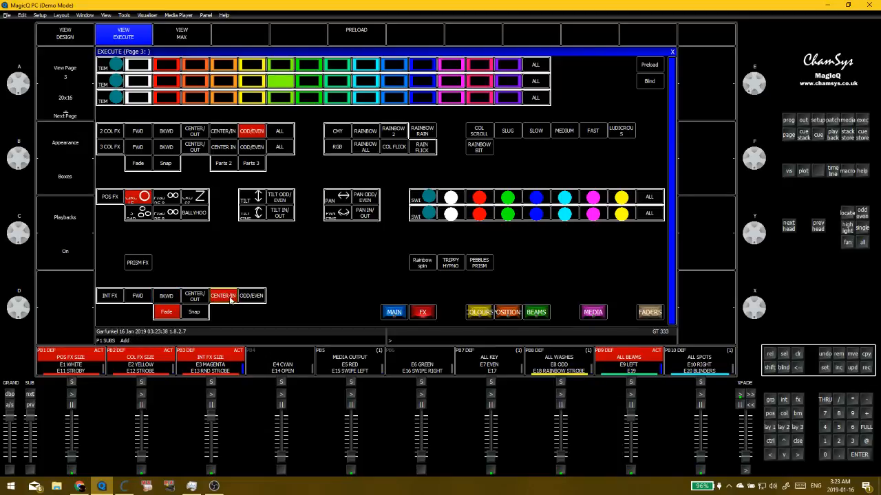
Run the intensity effect with Snap in CENTER/OUT, compare Fade and Snap in BKWD, and switch the direction to FWD
click(203, 319)
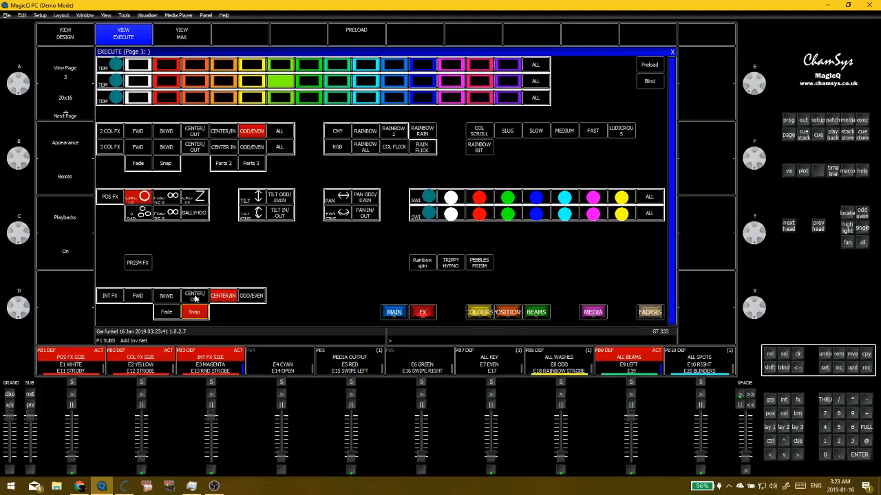
click(195, 297)
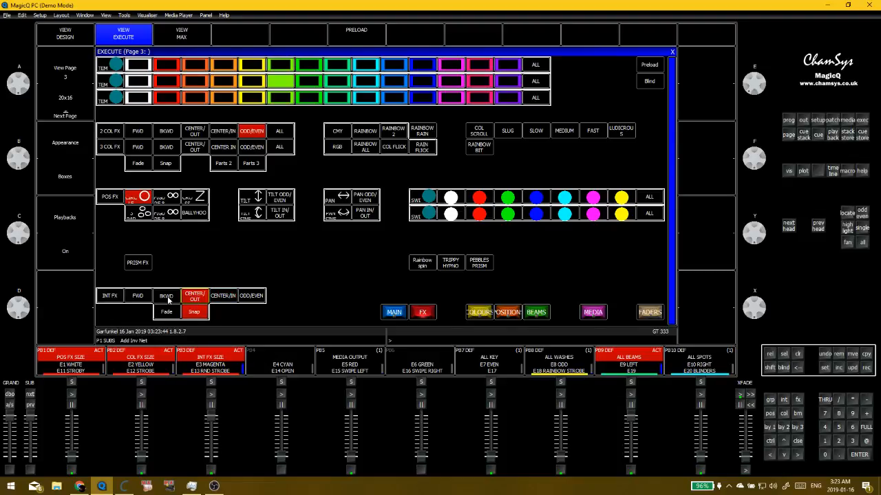
click(168, 298)
click(169, 314)
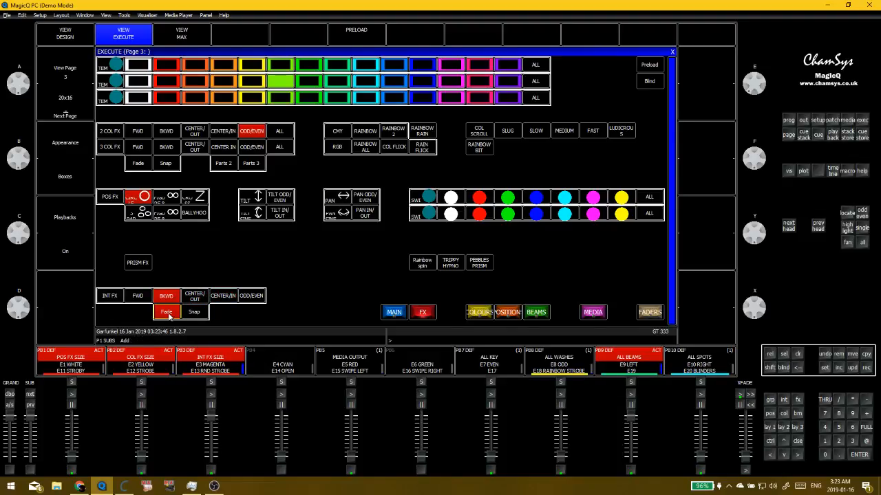
click(191, 313)
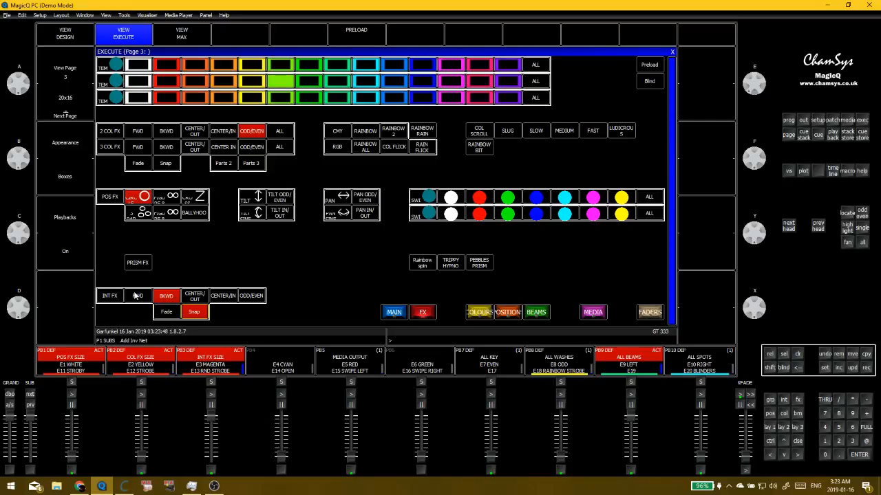
click(136, 296)
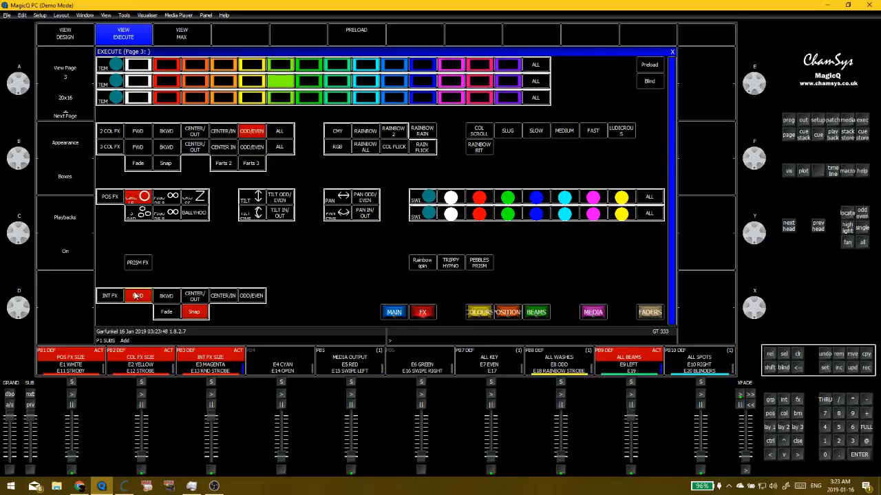
Set the FWD intensity effect to Fade, highlight the other INT FX direction boxes, and compare Snap with Fade
click(168, 313)
drag(171, 295, 260, 297)
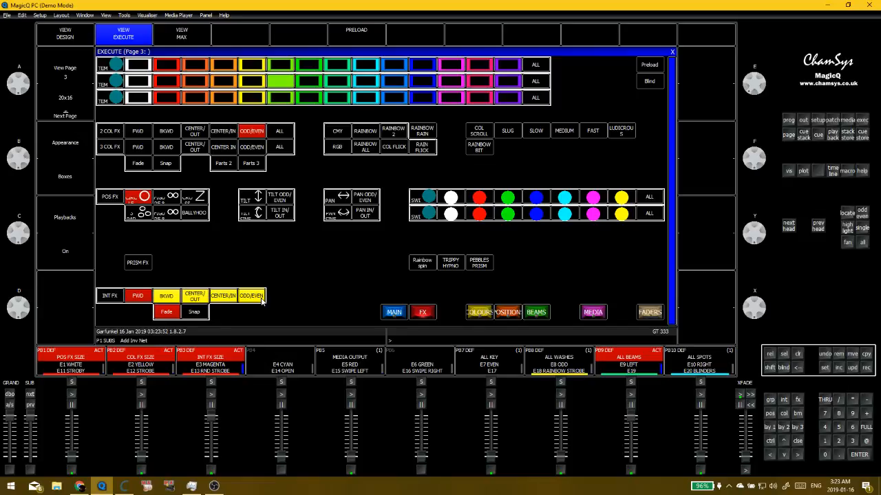
click(250, 274)
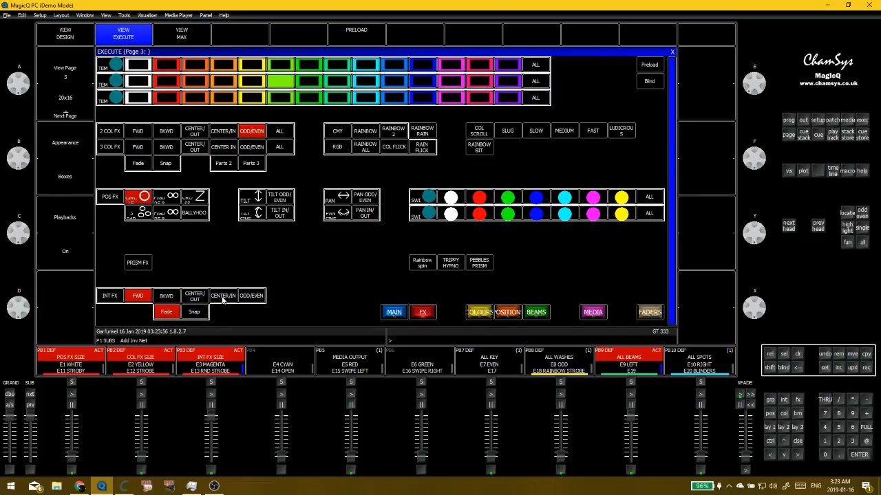
click(220, 299)
click(202, 316)
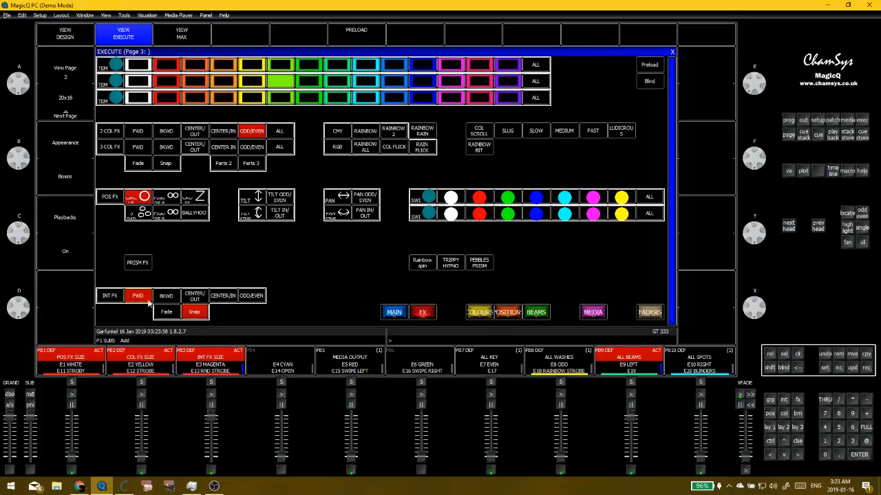
click(170, 313)
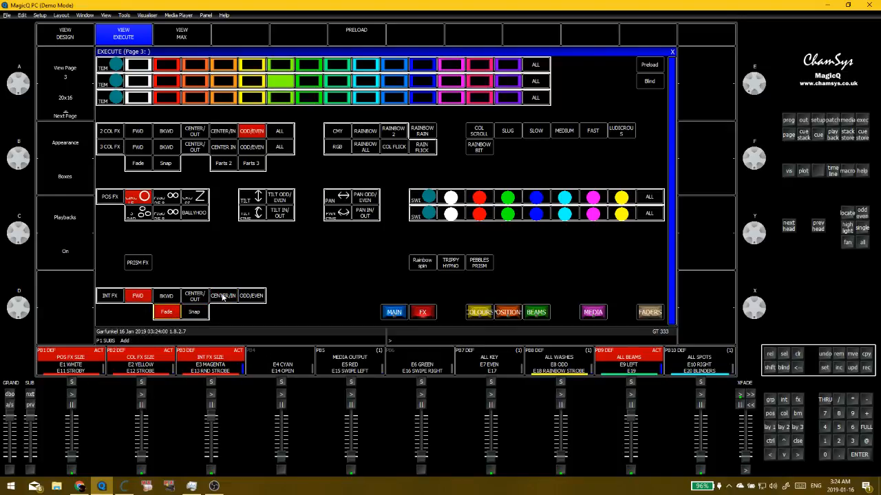
Try CENTER/IN, BKWD and FWD with Fade, then CENTER/OUT and CENTER/IN with Snap, and turn Snap off
click(223, 297)
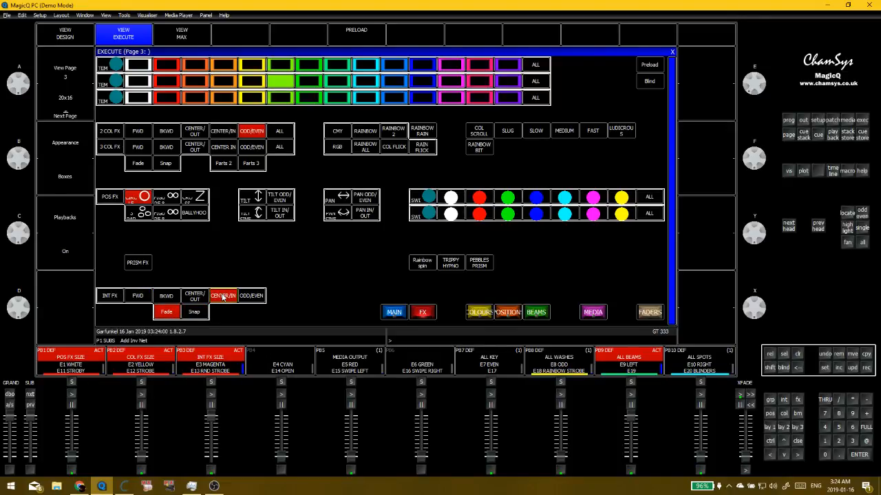
click(166, 297)
click(143, 298)
click(190, 313)
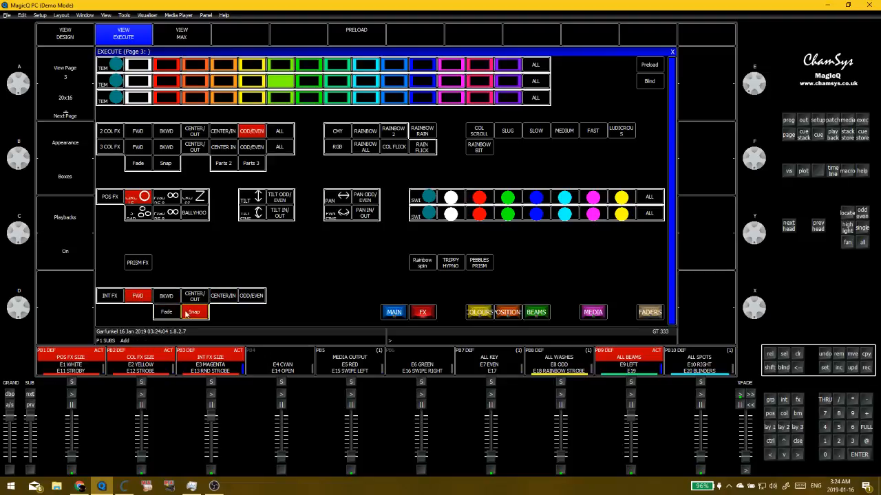
click(195, 297)
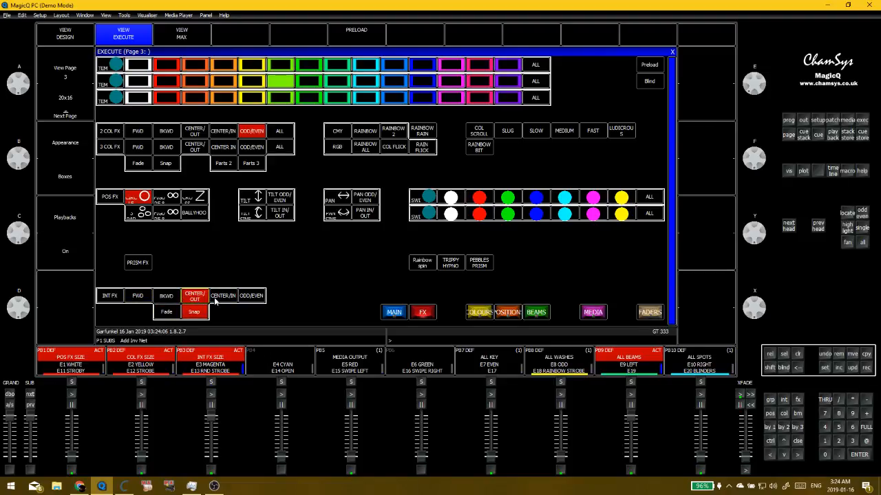
click(216, 298)
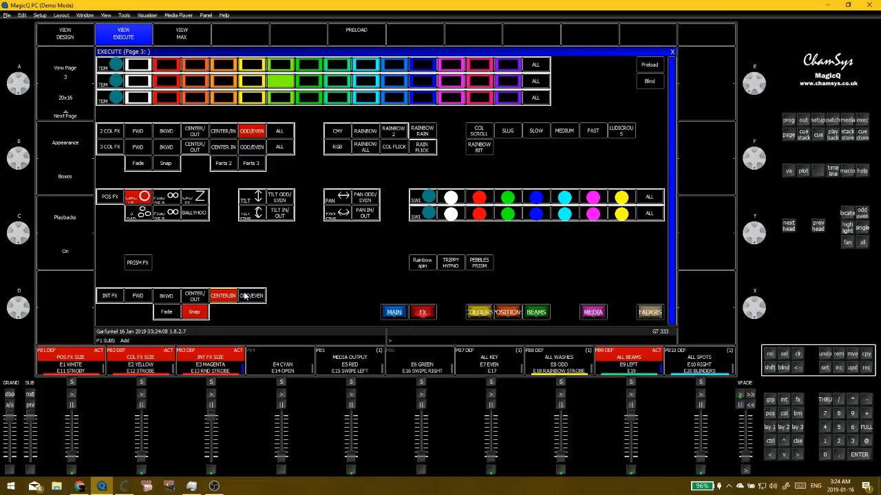
click(194, 313)
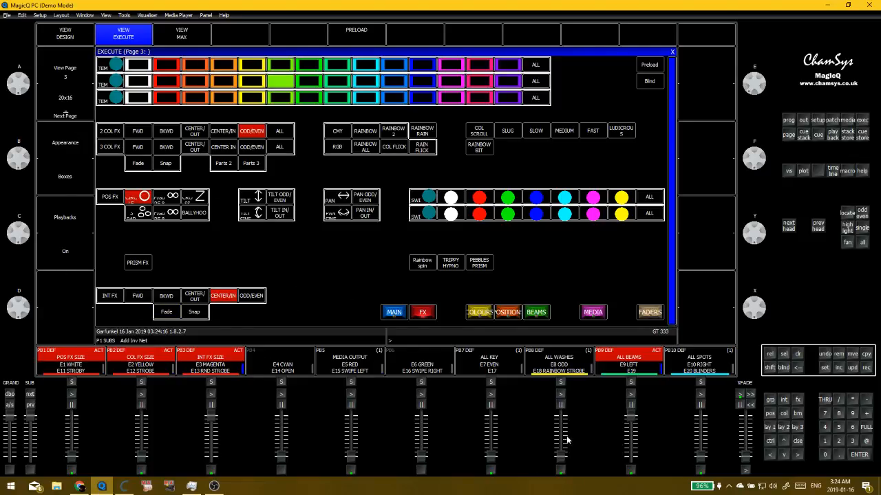
Try the INT FX SIZE playback with ALL SPOTS, ALL BEAMS and ALL WASHES raised, and lower ALL WASHES and ALL BEAMS
click(216, 418)
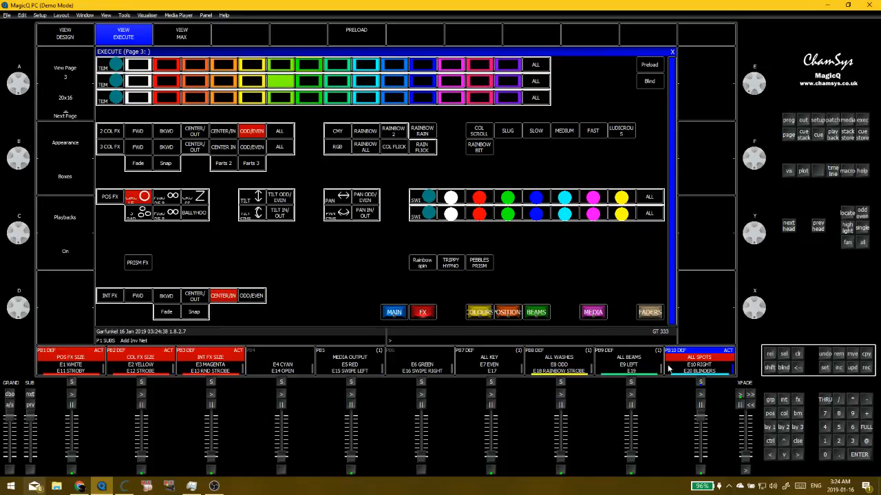
click(208, 424)
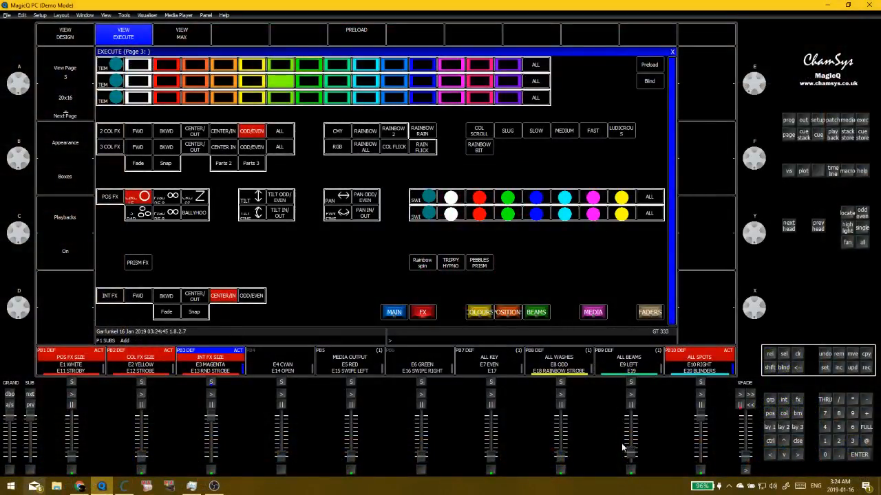
click(628, 454)
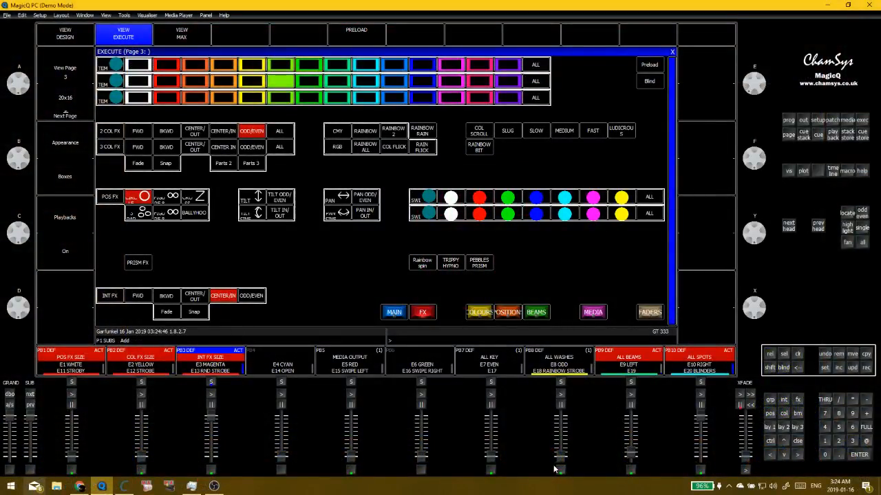
click(561, 456)
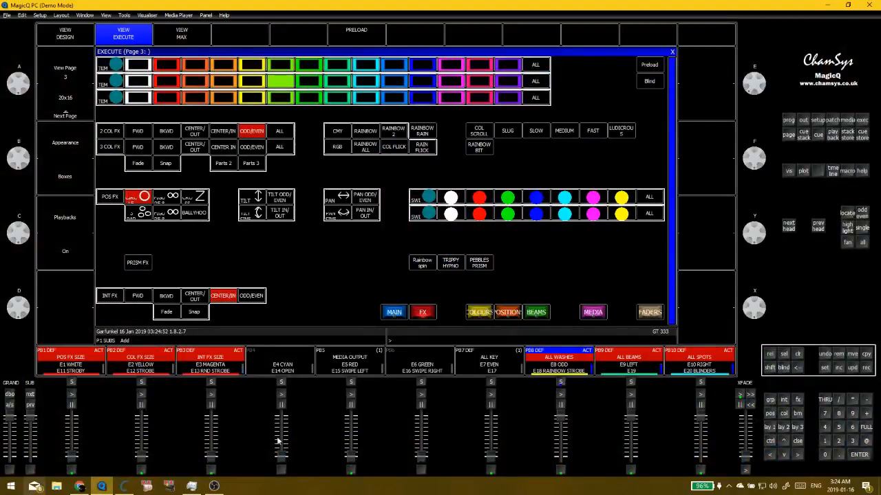
drag(560, 417, 568, 471)
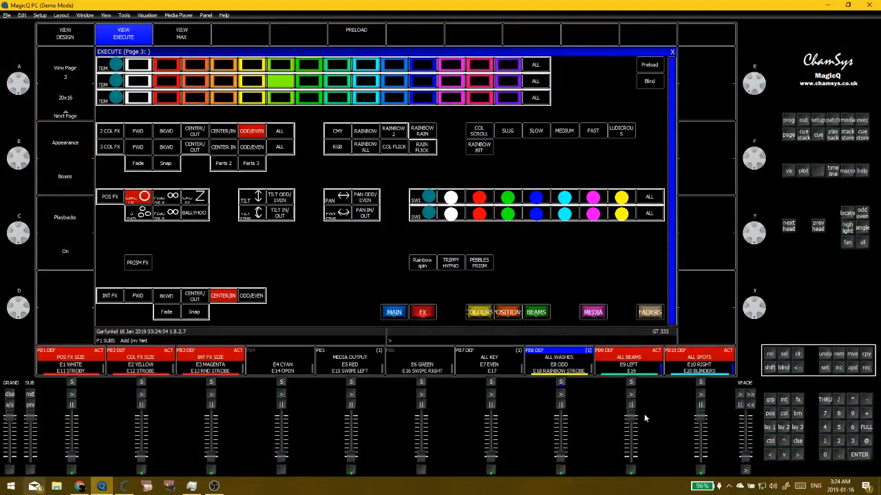
drag(631, 416, 631, 456)
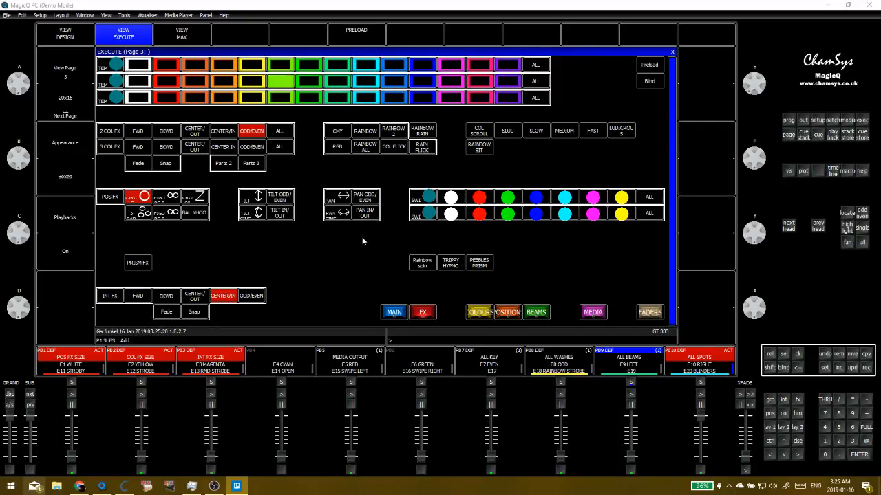
Visit the MAIN and FX Execute pages and bring up the COLOURS page
click(302, 276)
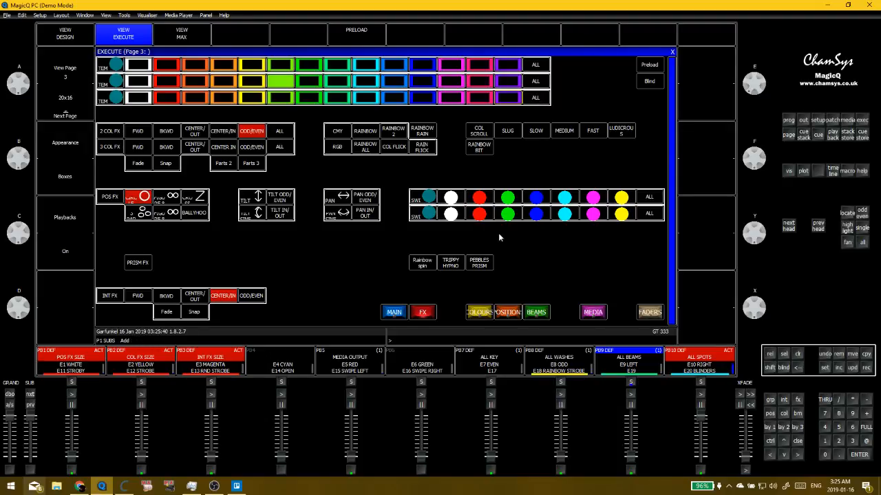
key(ctrl+BackSpace)
click(396, 314)
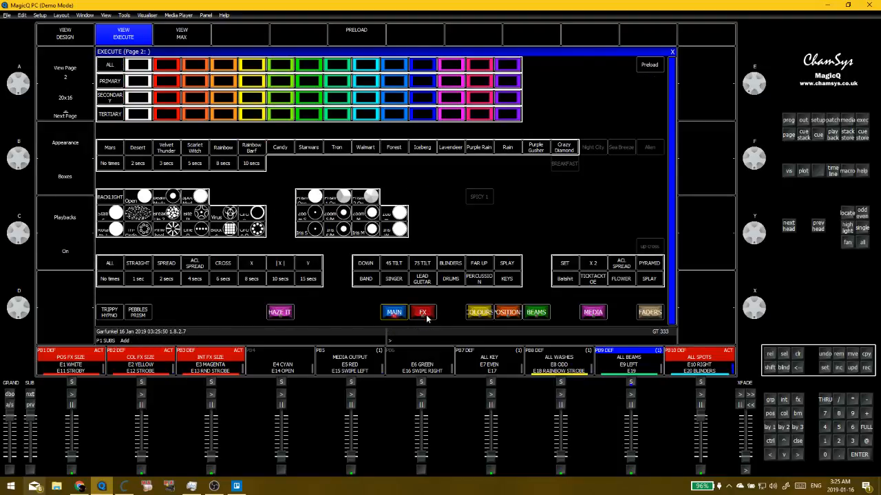
click(425, 314)
click(509, 313)
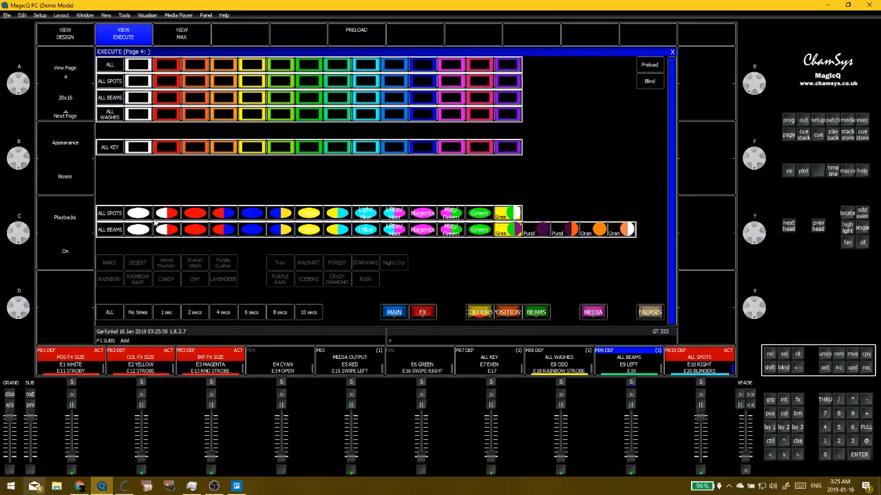
View the COLOURS page maximised and in design and execute views, and show the MAIN page in design view
click(198, 37)
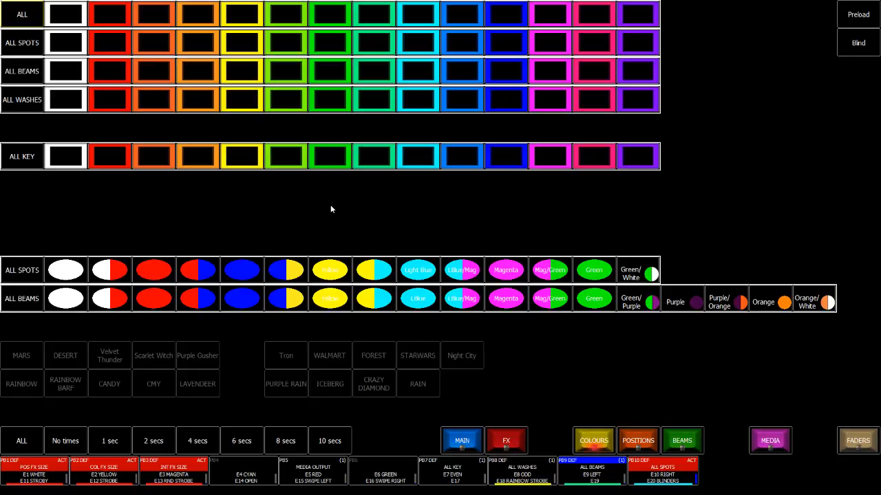
key(Escape)
click(447, 273)
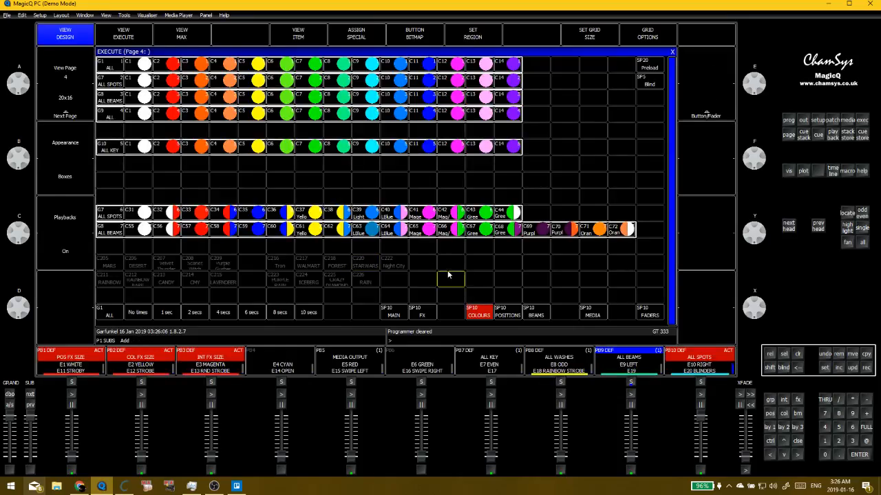
click(121, 32)
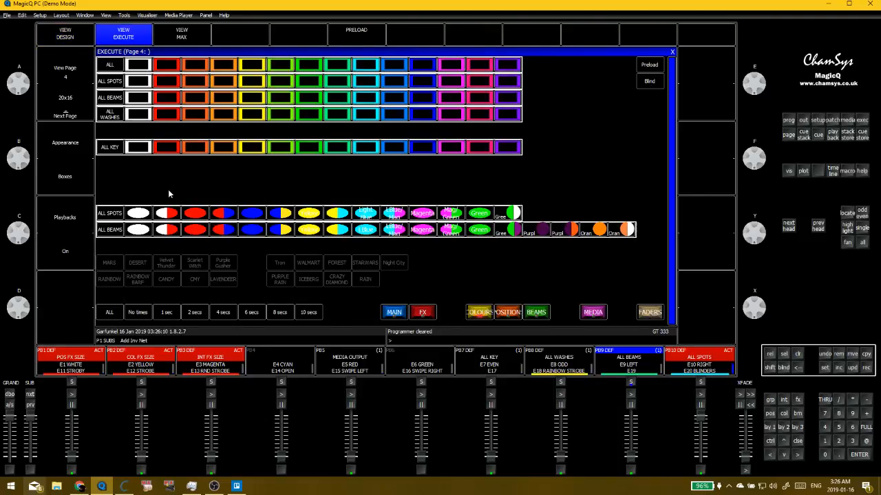
click(406, 312)
click(64, 41)
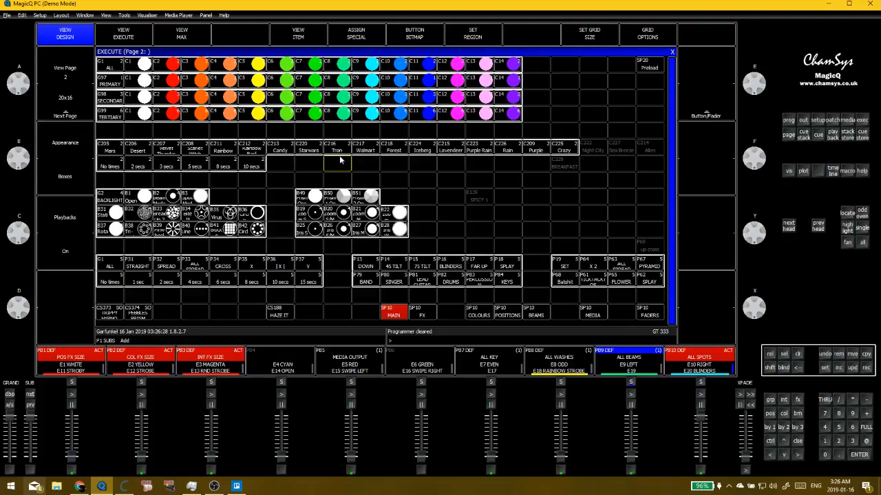
Switch to File Explorer and open the Colour picker folder under Documents\MagicQ\show\bitmaps
click(80, 486)
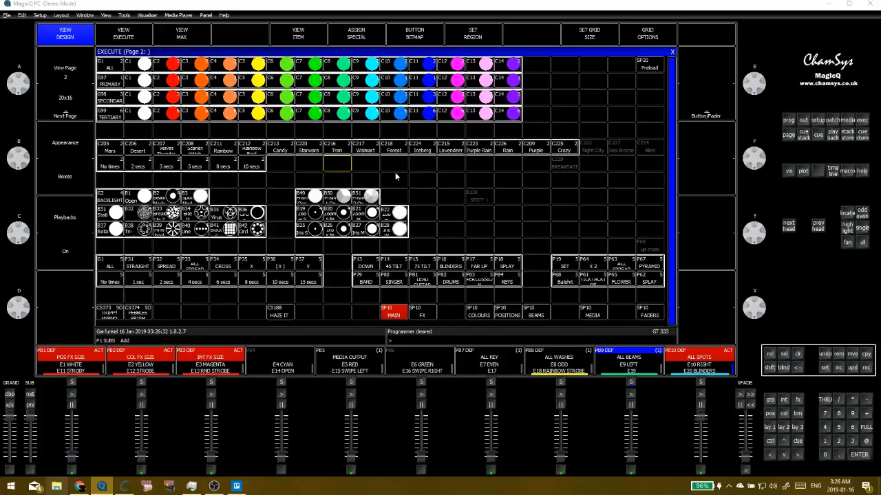
click(57, 487)
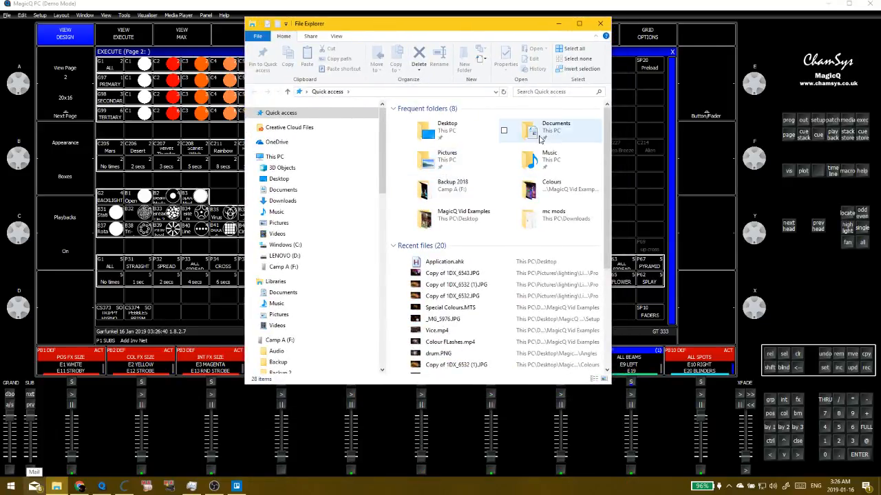
double_click(547, 129)
double_click(443, 263)
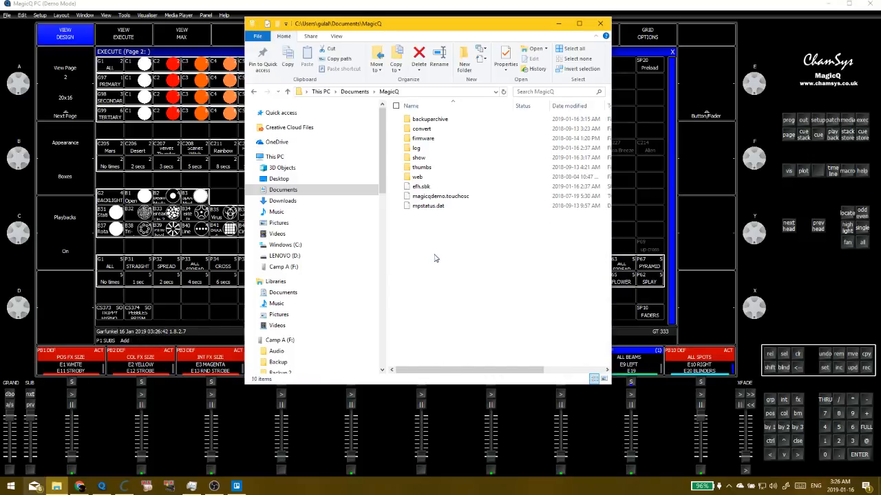
double_click(420, 158)
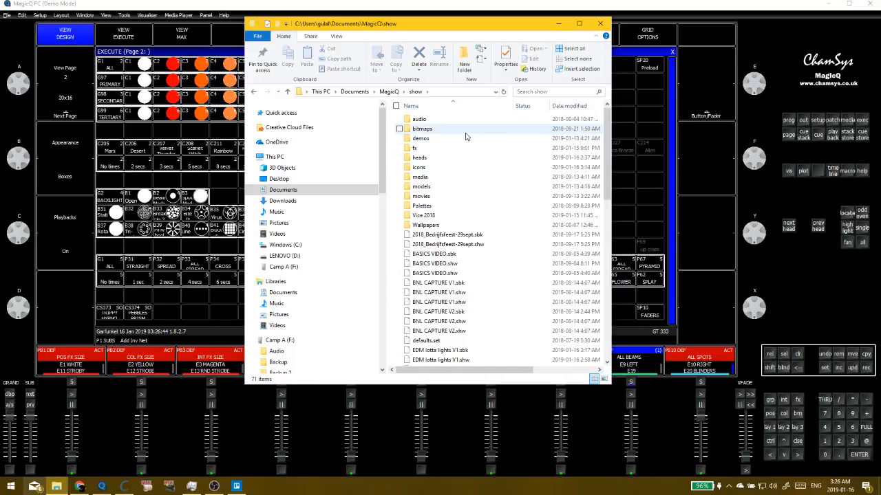
double_click(421, 129)
drag(487, 24, 272, 21)
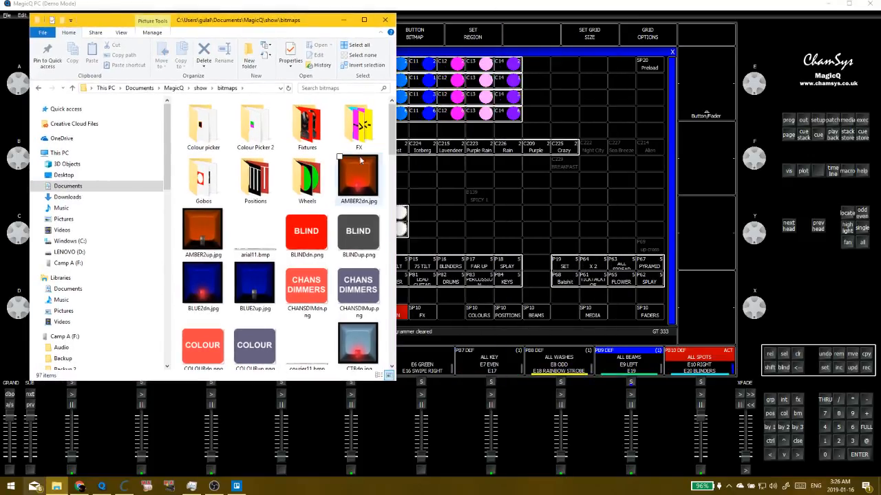
double_click(213, 131)
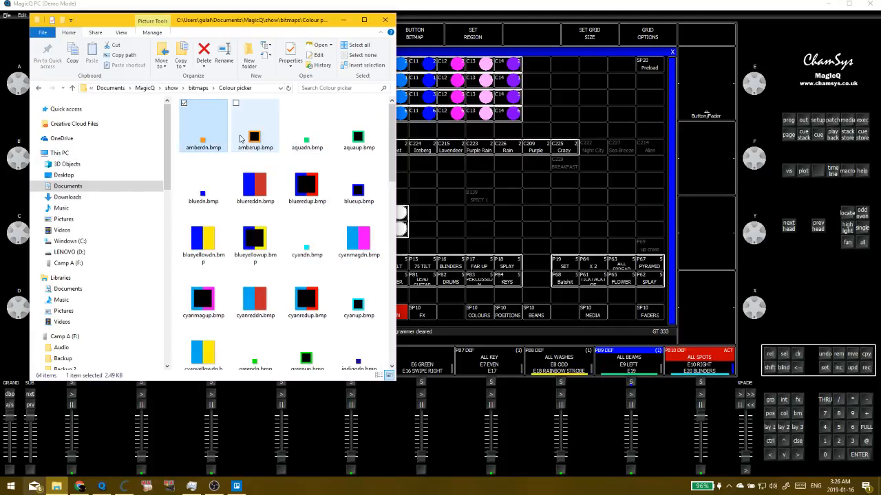
Compare the file names and pixel dimensions of amberdn.bmp and amberup.bmp in the Colour picker folder
click(207, 150)
mouse_move(208, 152)
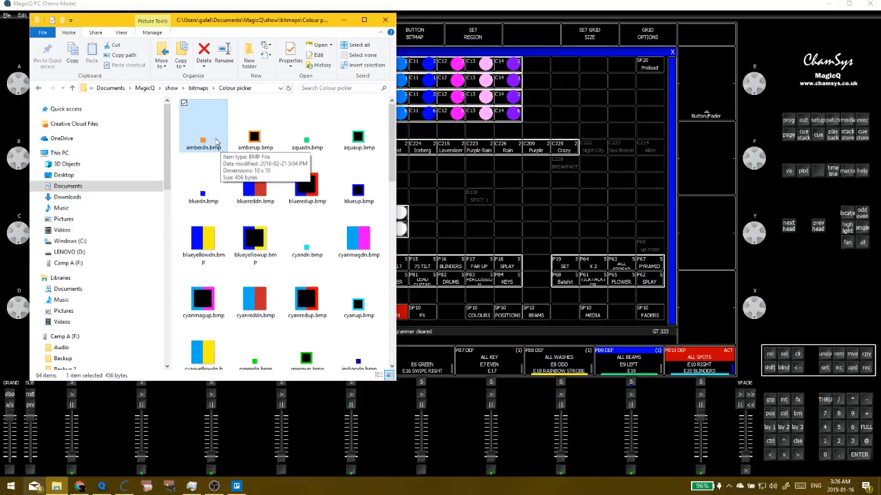
click(260, 152)
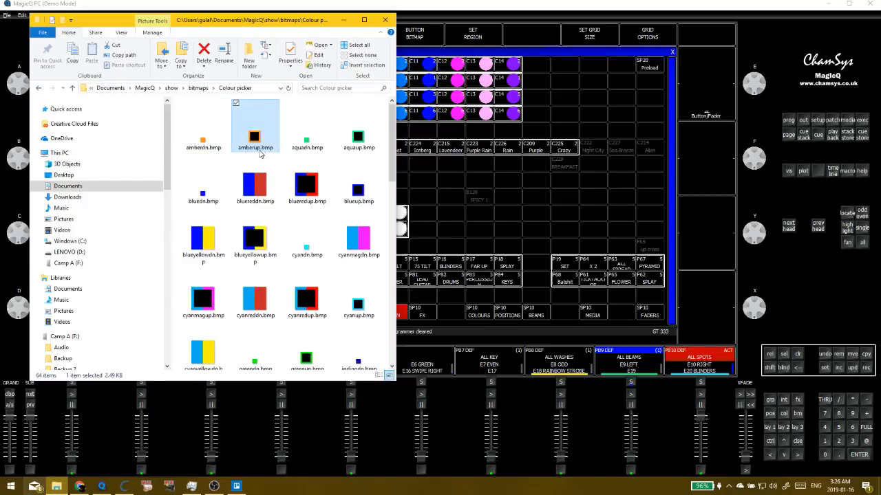
mouse_move(262, 154)
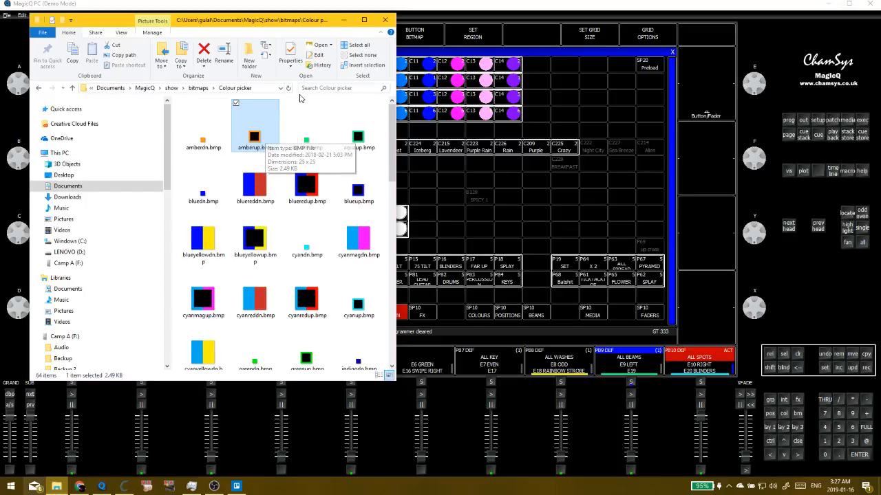
key(Left)
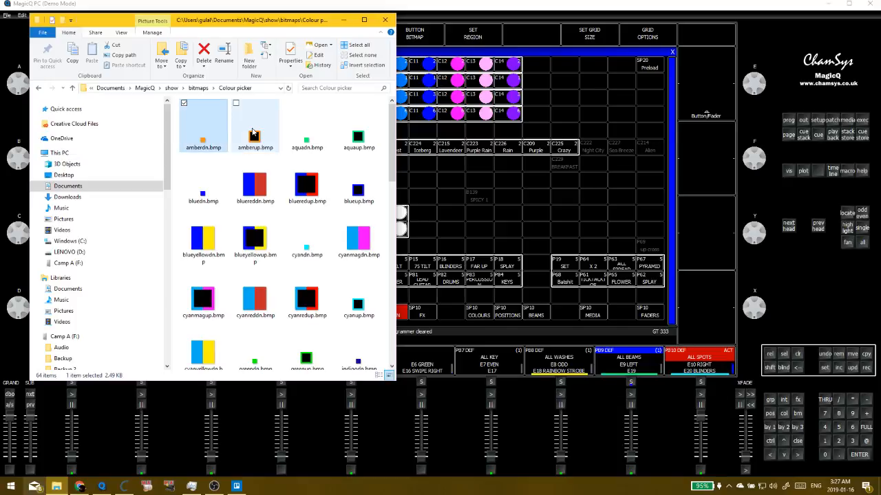
key(Right)
key(Left)
click(216, 131)
click(249, 130)
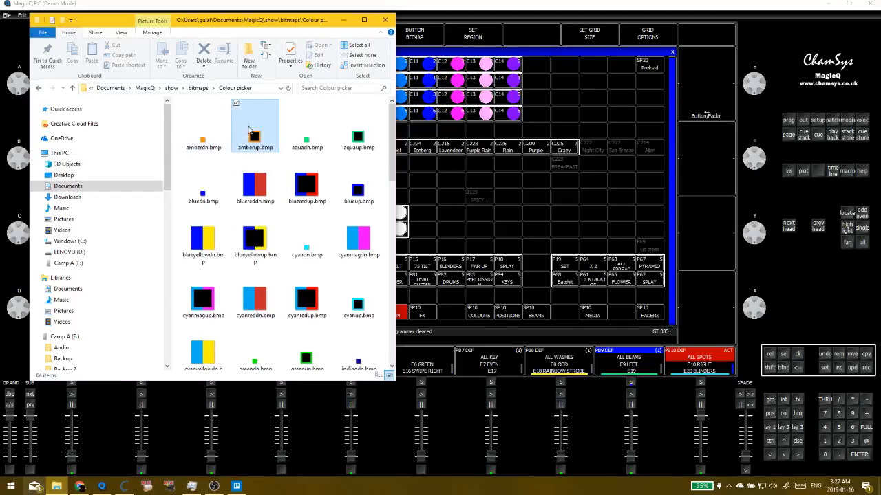
click(236, 103)
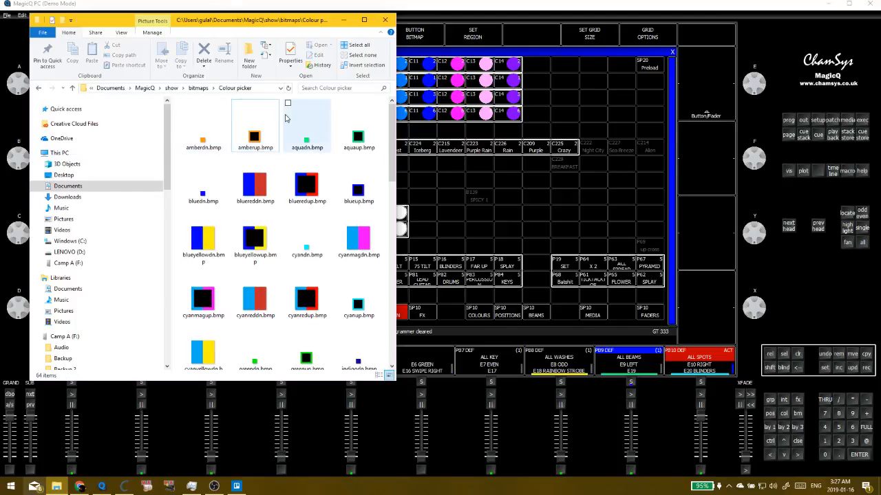
Return to MagicQ, show the MAIN page in execute view, and try the white button in the ALL row
drag(234, 19, 533, 49)
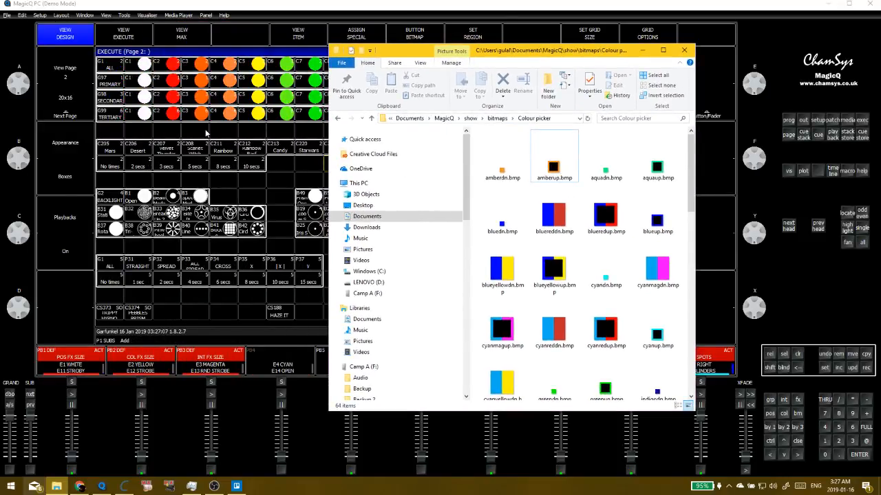
click(152, 43)
click(123, 36)
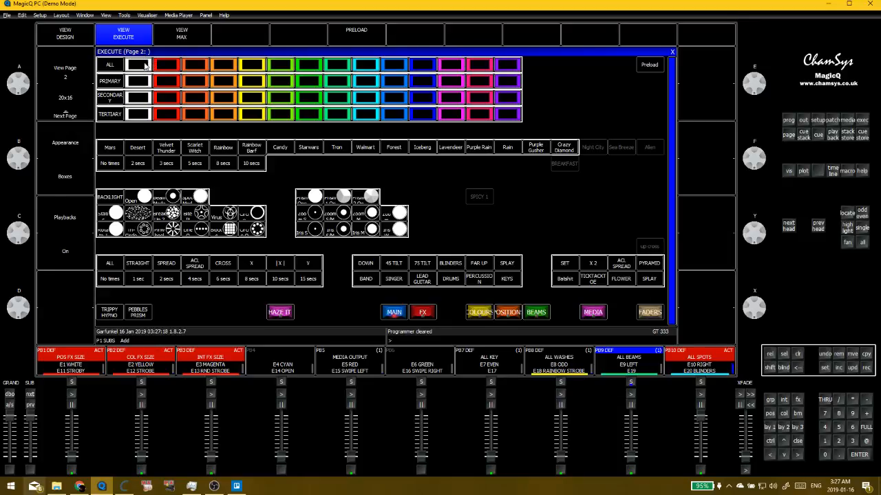
click(141, 66)
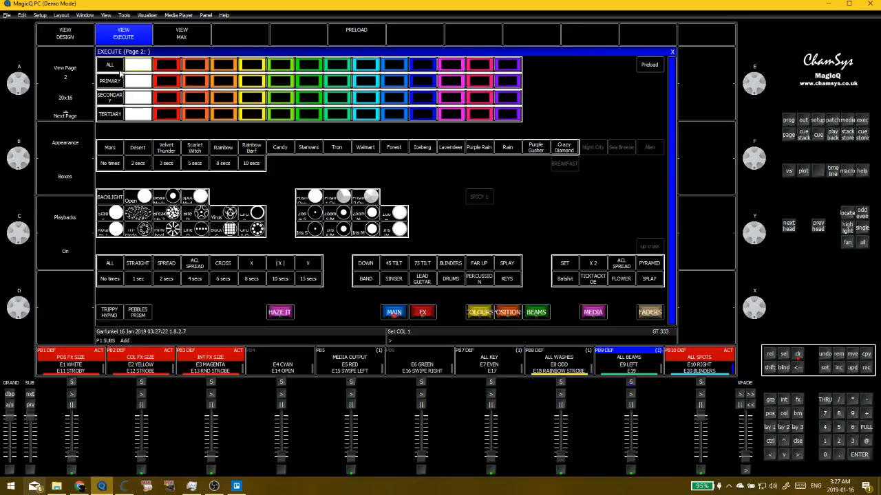
Look at whitedn.bmp and whiteup.bmp in the Colour picker folder, and return to MagicQ to compare the white button
click(56, 486)
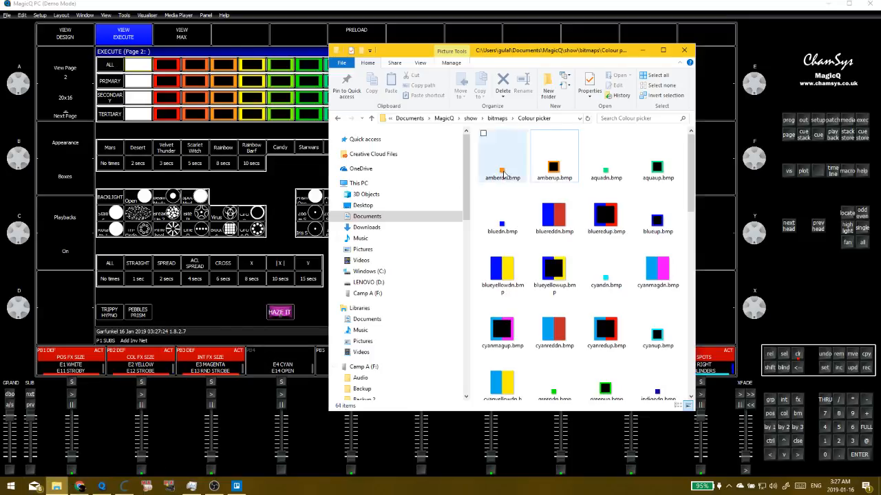
scroll(595, 220, down, 10)
click(518, 265)
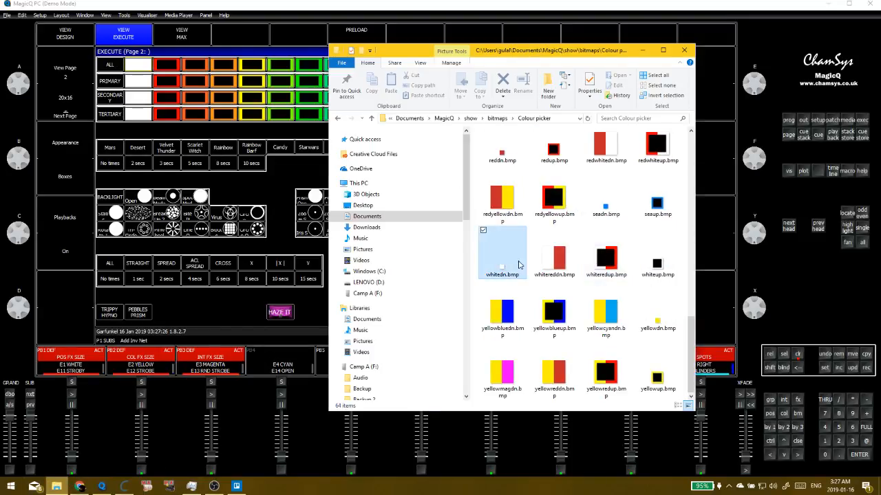
click(666, 263)
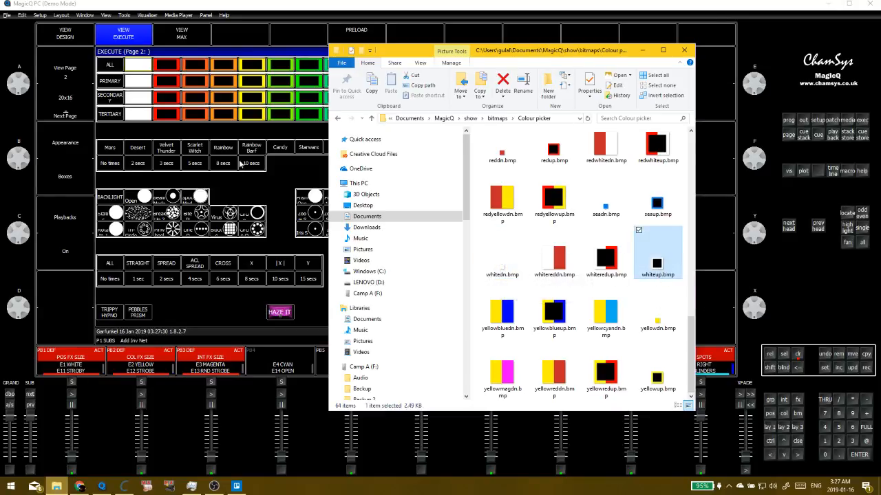
click(271, 199)
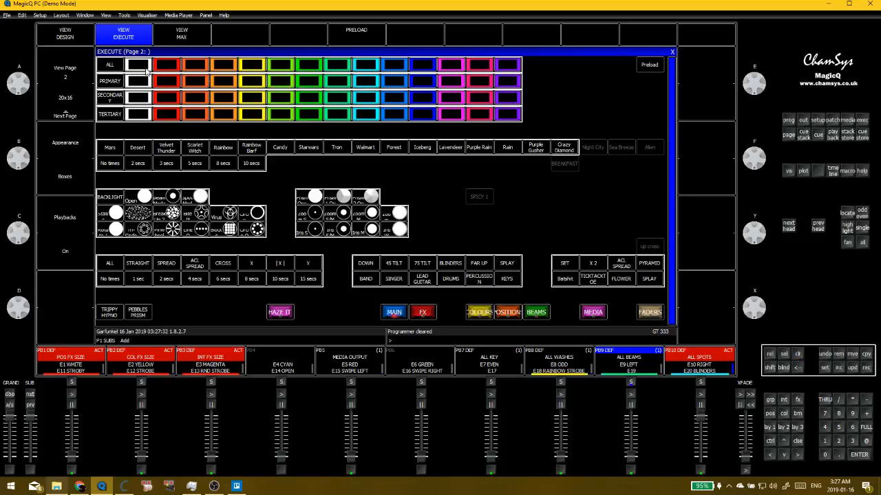
Check the dimensions of whiteup.bmp, review the amber bitmap pair in the Colour picker folder, and go back to MagicQ
key(alt+Tab)
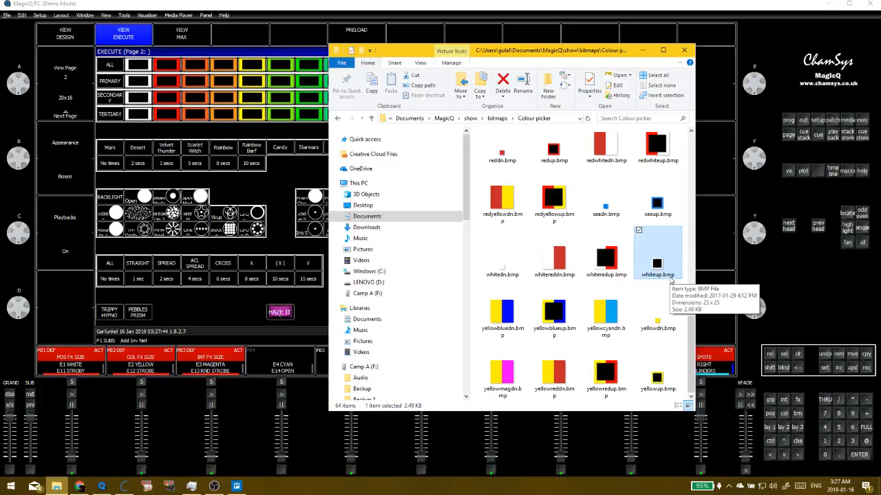
key(c)
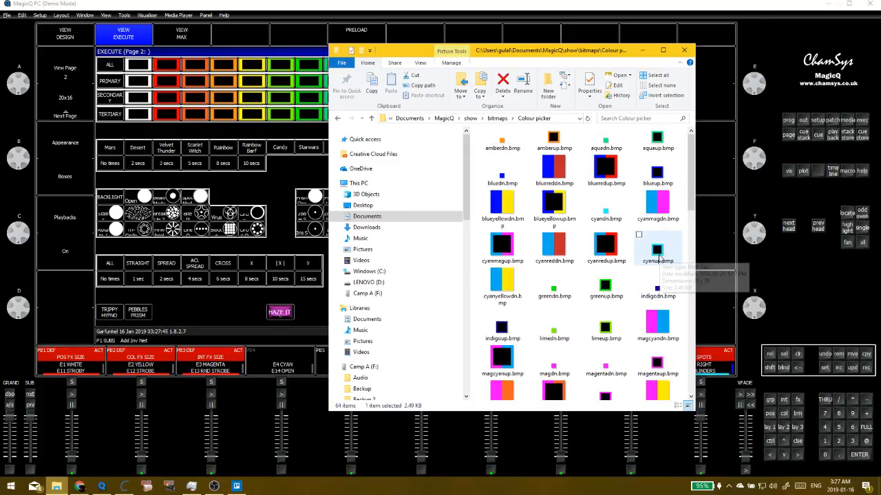
click(550, 205)
click(511, 149)
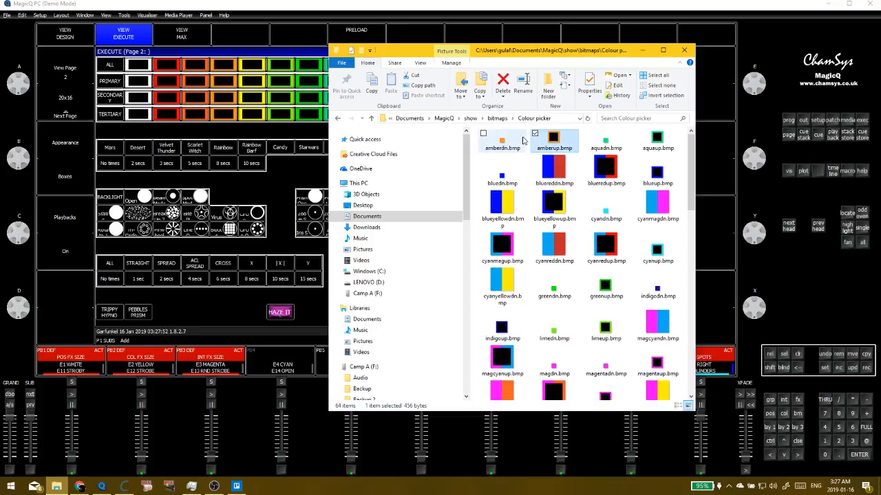
click(292, 162)
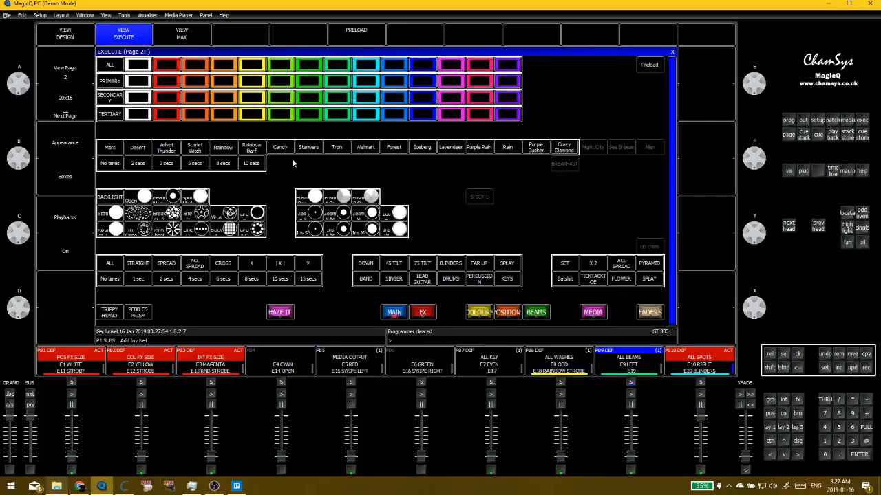
Switch between the BEAMS and MAIN Execute pages to compare them, ending on MAIN
click(536, 315)
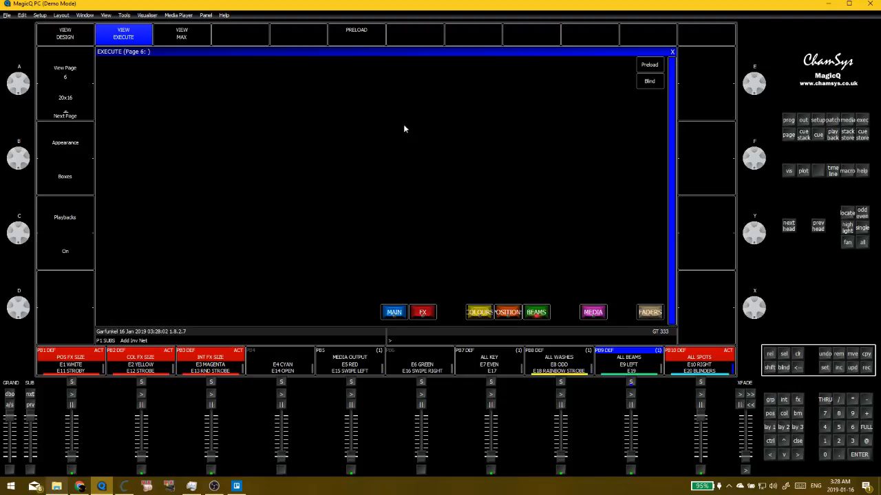
click(391, 309)
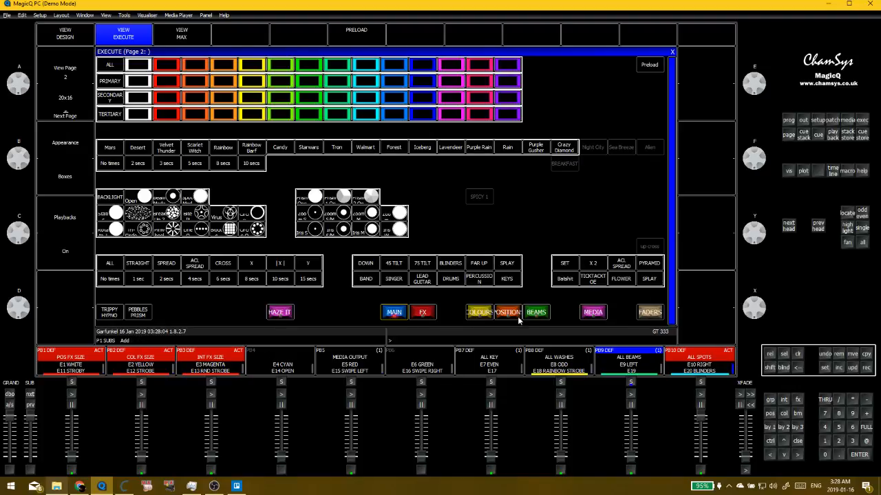
click(531, 314)
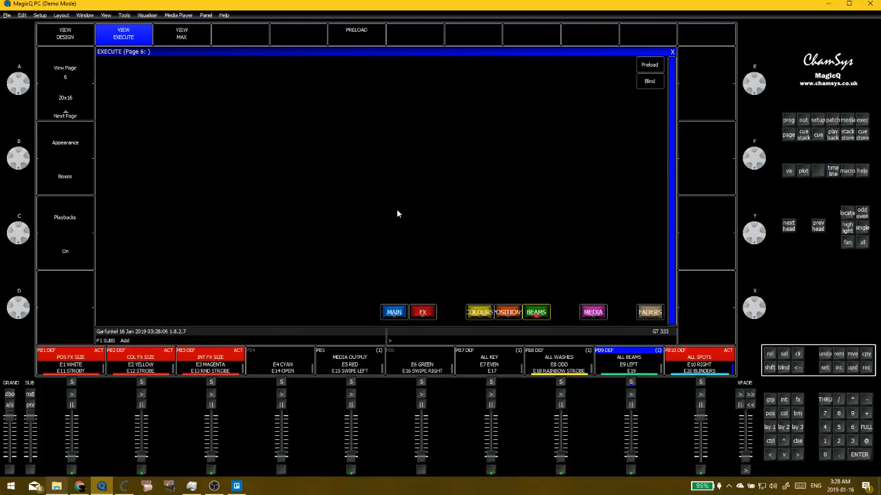
click(397, 311)
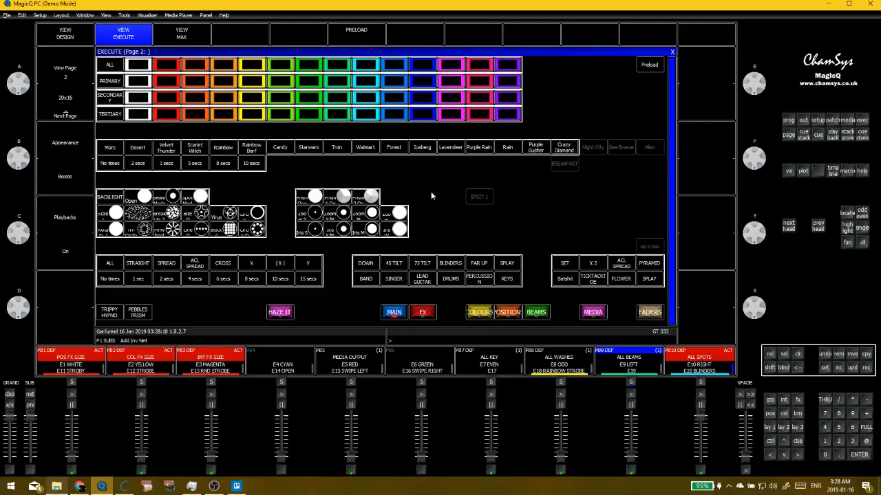
In design view on the MAIN page, clear the button bitmap from the white buttons in the ALL, PRIMARY, SECONDARY and TERTIARY rows
click(73, 35)
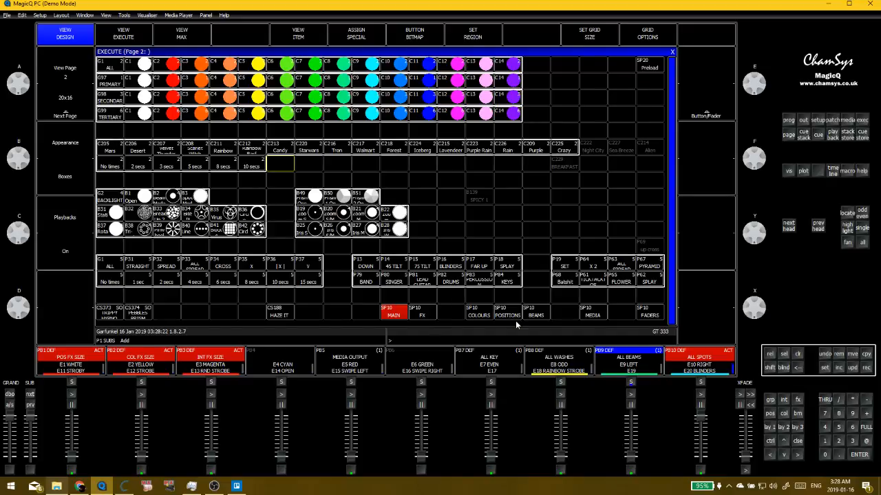
click(480, 313)
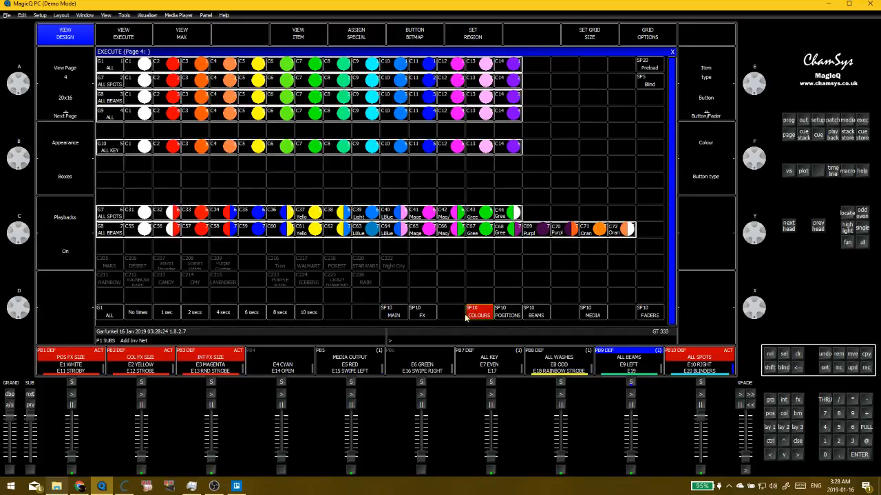
click(403, 318)
click(138, 64)
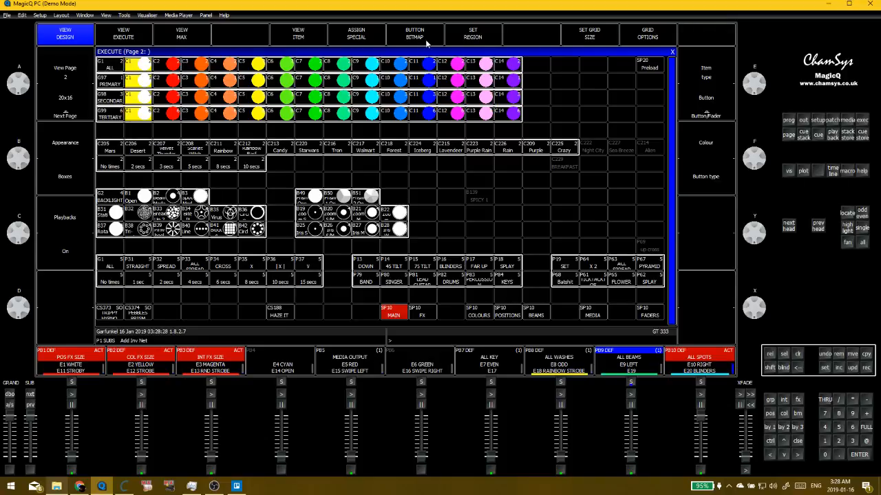
key(shift)
click(422, 37)
click(69, 39)
click(69, 39)
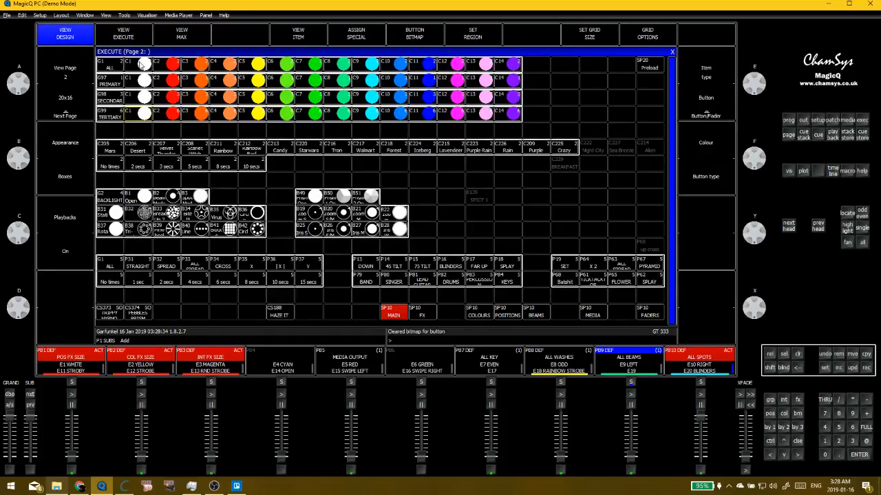
Assign whitedn.bmp from the Colour picker folder to the four white buttons in the ALL to TERTIARY rows, and test them in execute view
drag(137, 64, 138, 113)
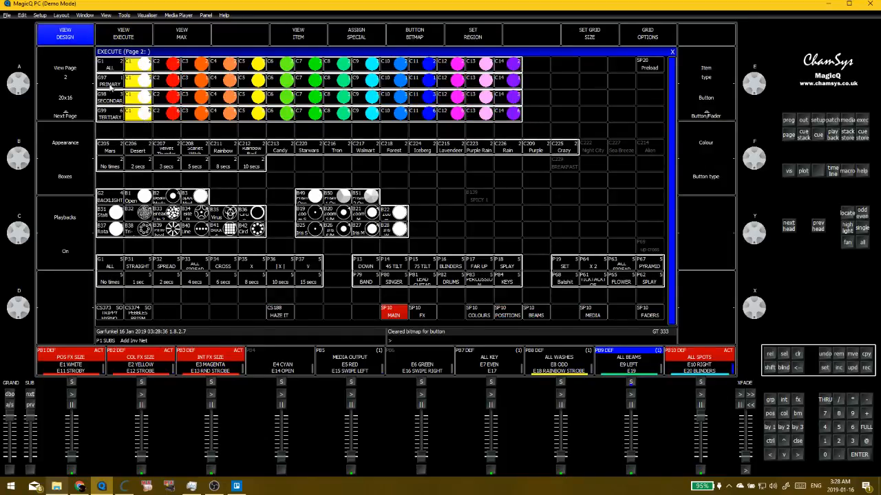
click(128, 136)
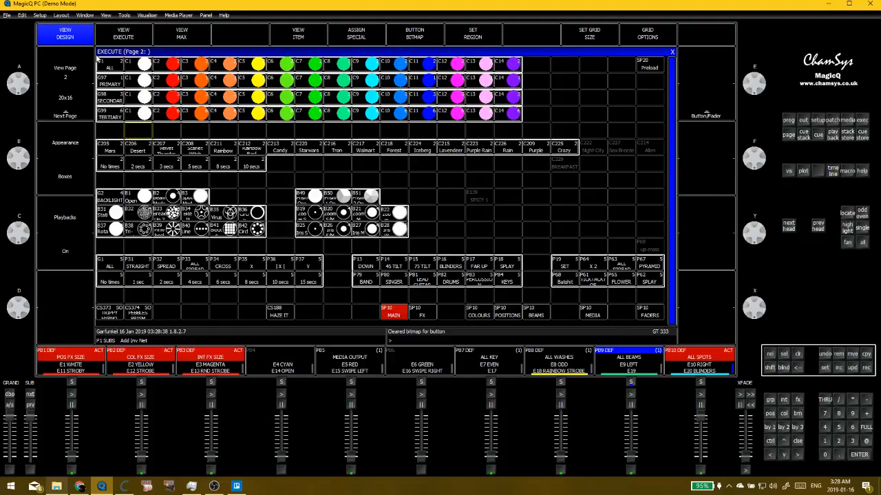
drag(140, 66, 140, 116)
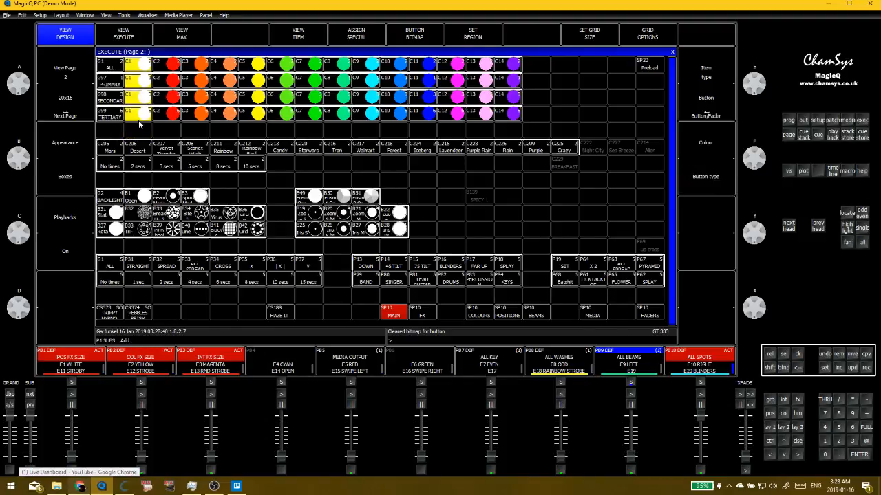
click(393, 34)
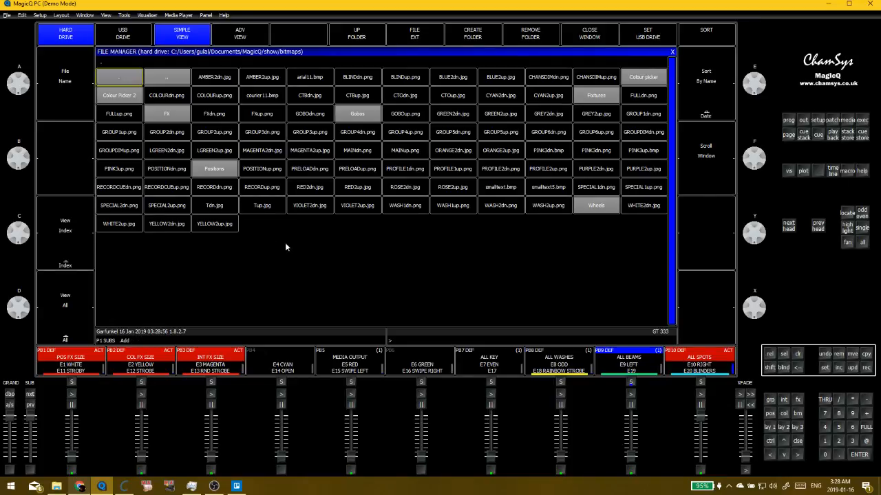
click(640, 77)
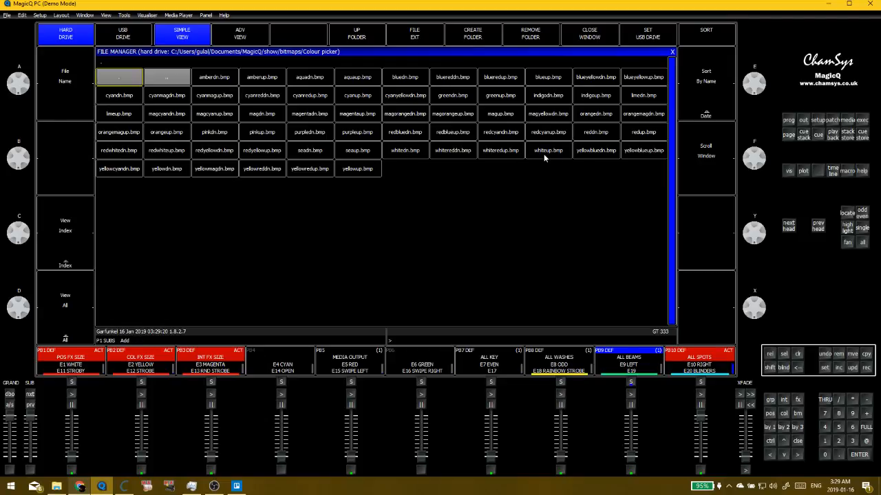
click(415, 155)
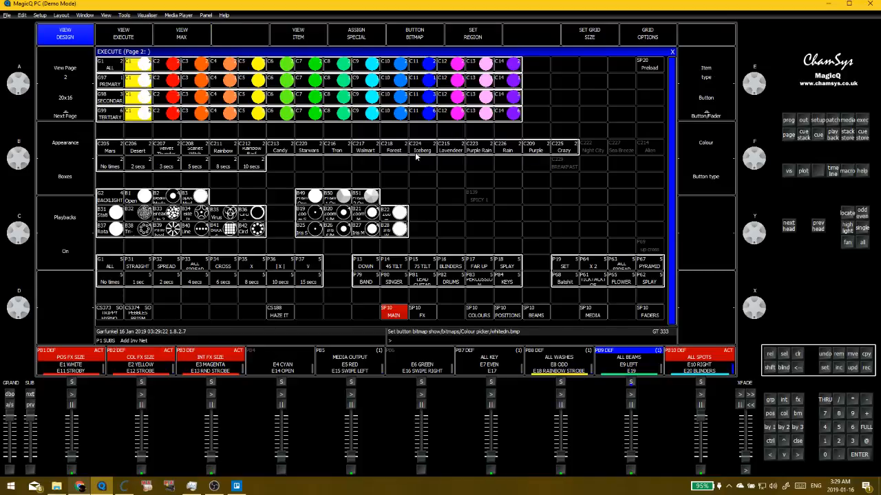
click(113, 32)
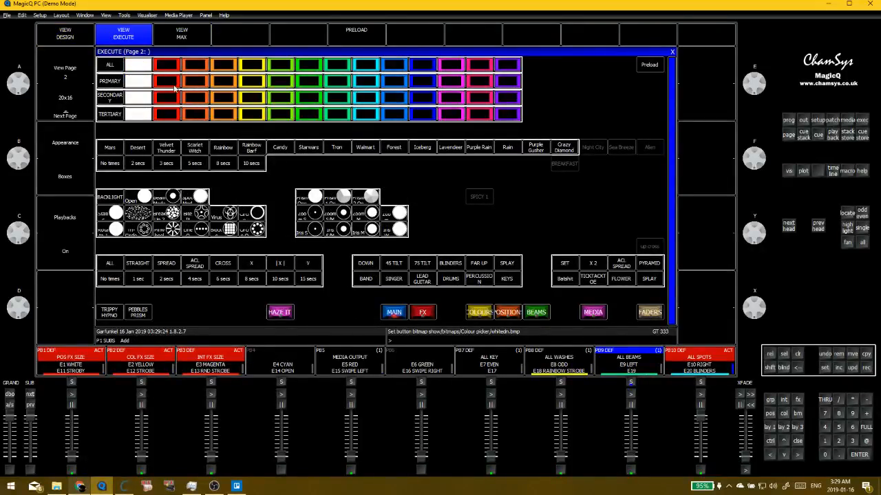
click(138, 69)
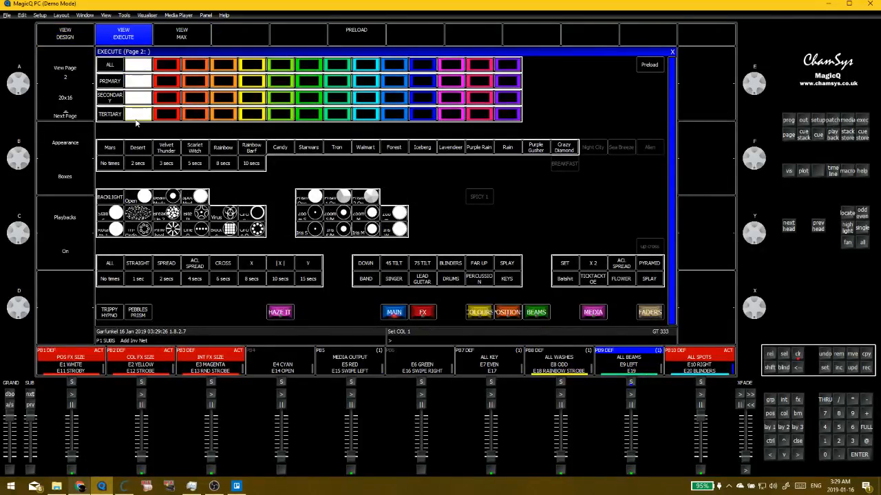
Replace the four white buttons' bitmap with whiteup.bmp from the Colour picker folder, and check the result in execute view
click(66, 29)
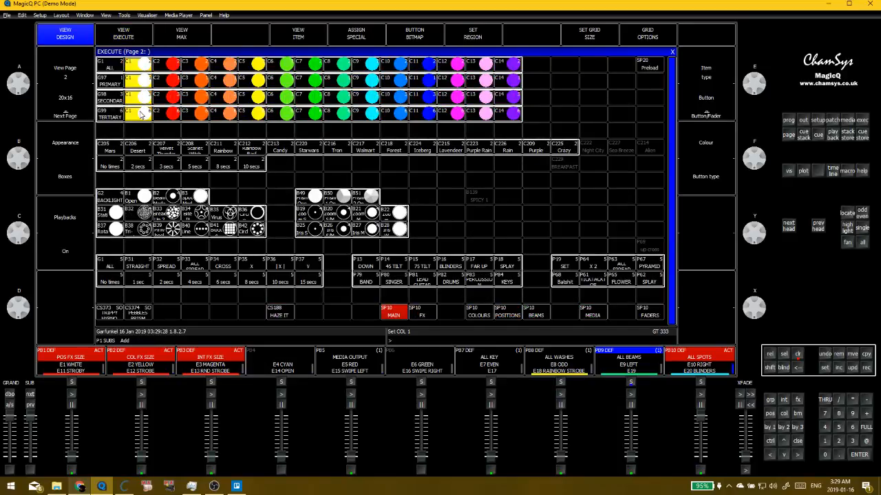
click(417, 35)
click(636, 79)
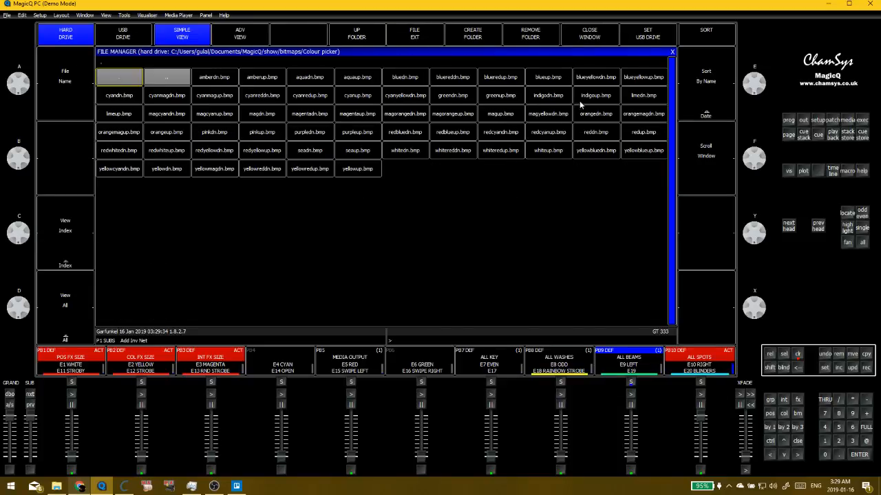
click(550, 152)
click(121, 35)
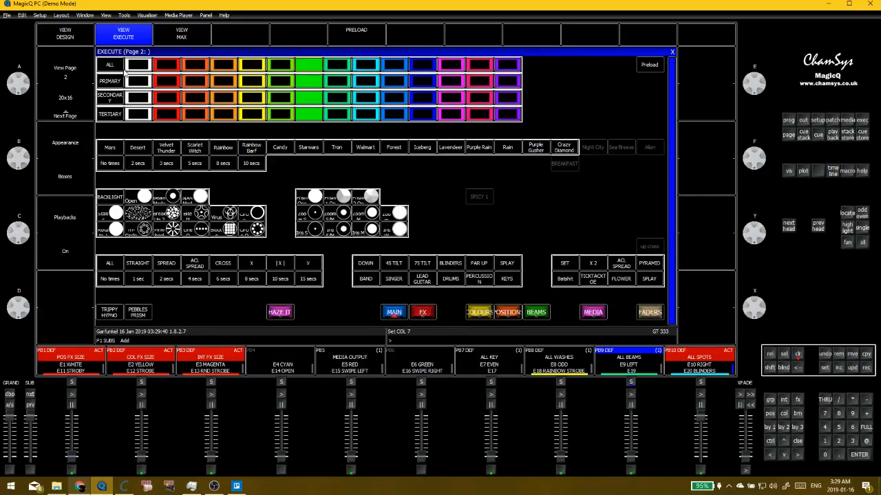
Switch the four white buttons back to the whitedn.bmp bitmap, and compare them with the other colours in execute view
click(72, 38)
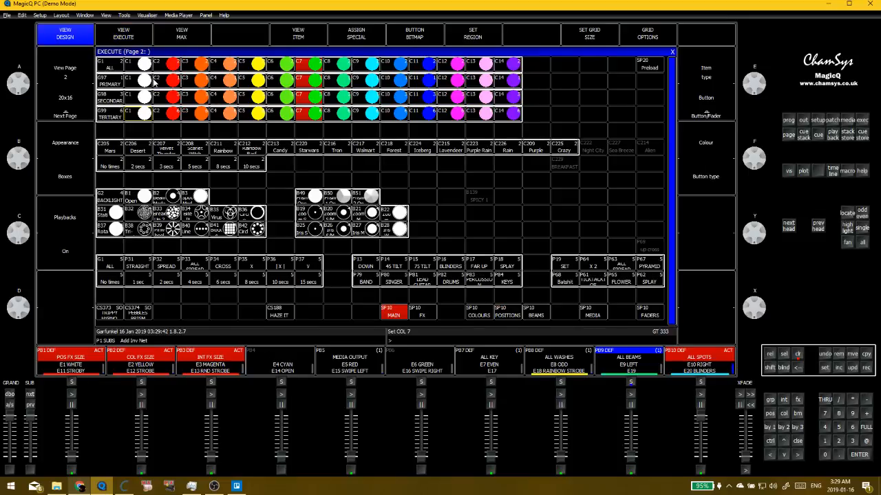
click(414, 36)
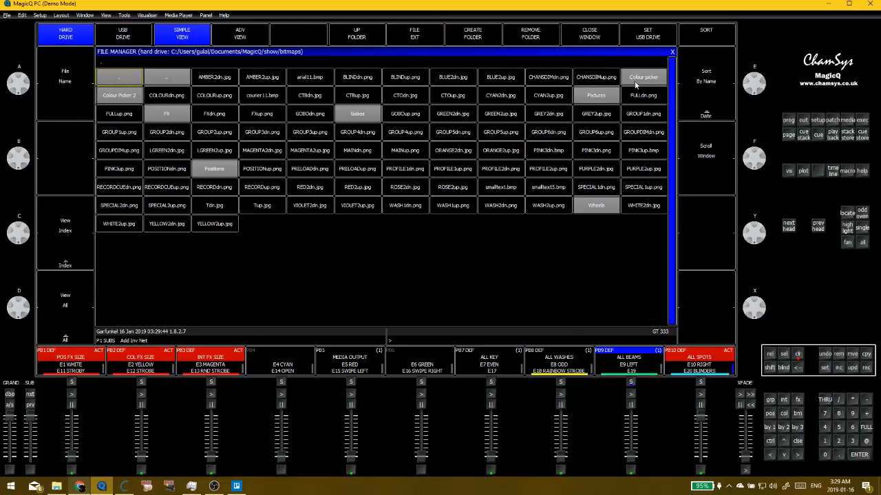
click(357, 114)
click(416, 152)
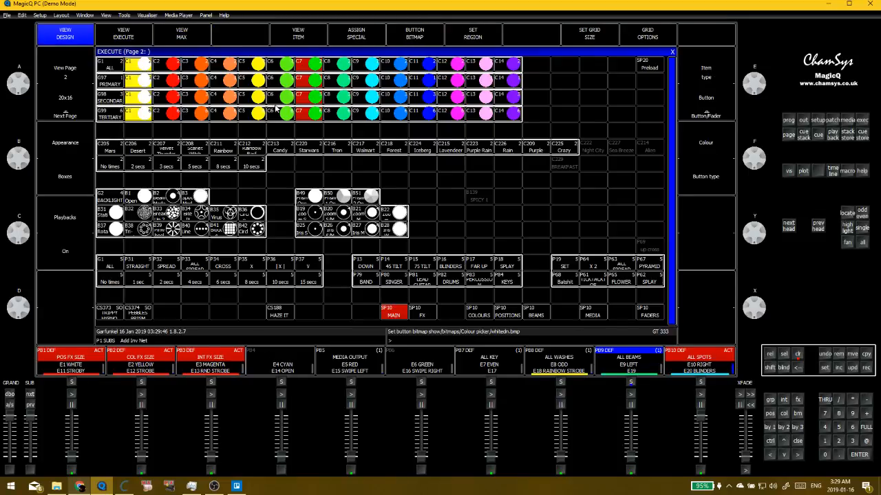
click(130, 38)
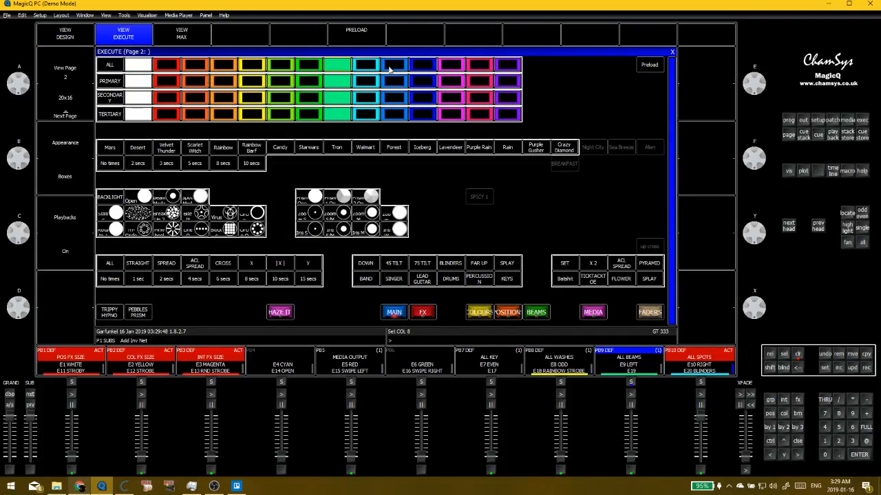
Set whiteup.bmp as the bitmap of the white buttons in all four colour rows, check them in execute view, and clear the programmer
click(59, 29)
drag(136, 69, 137, 113)
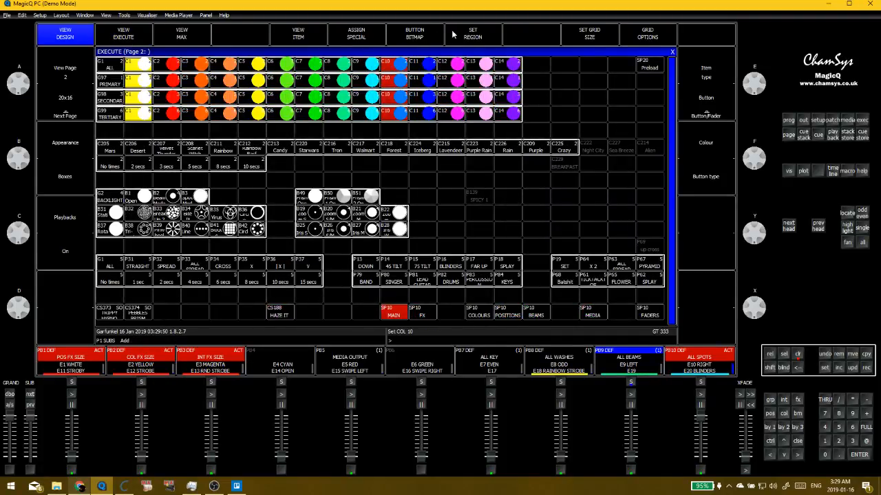
click(418, 31)
click(623, 81)
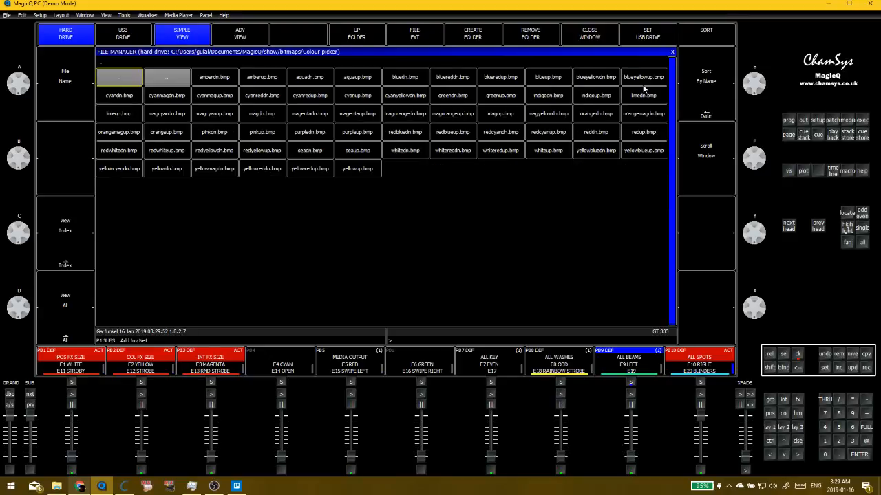
click(546, 152)
click(123, 33)
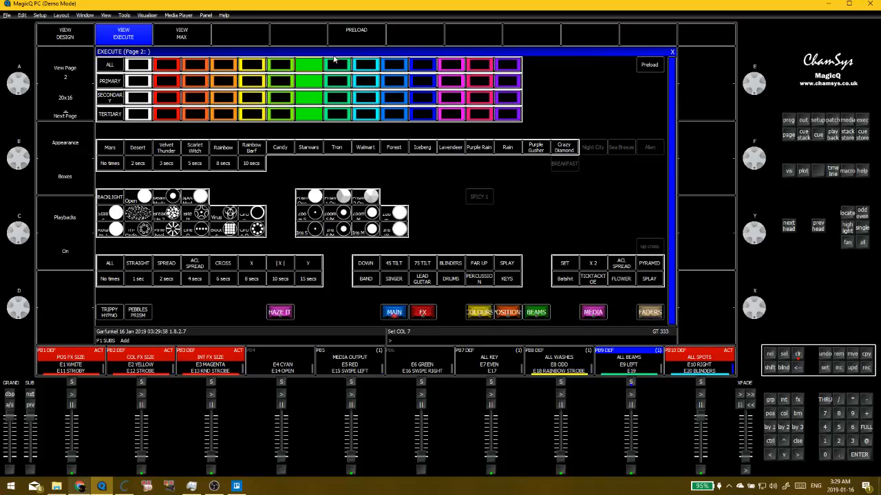
key(ctrl+BackSpace)
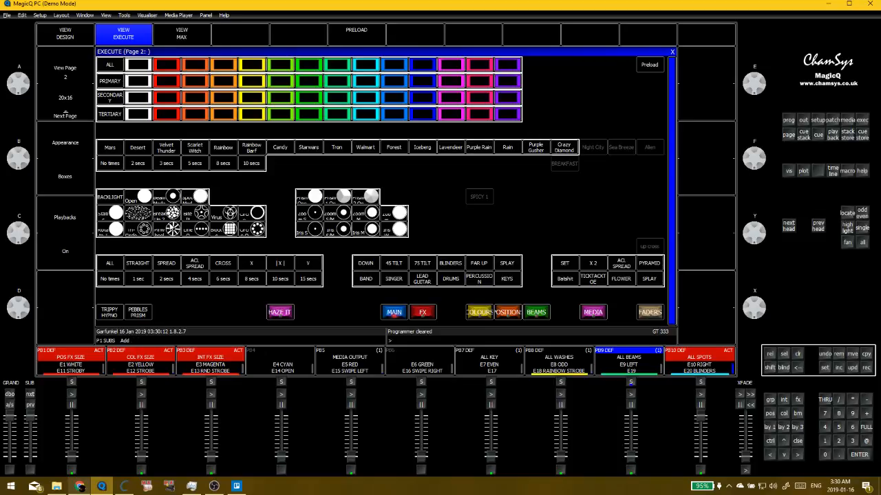
Test the gobo button to the right of the static open gobo, release it, and look over the two rows of gobo buttons
click(137, 213)
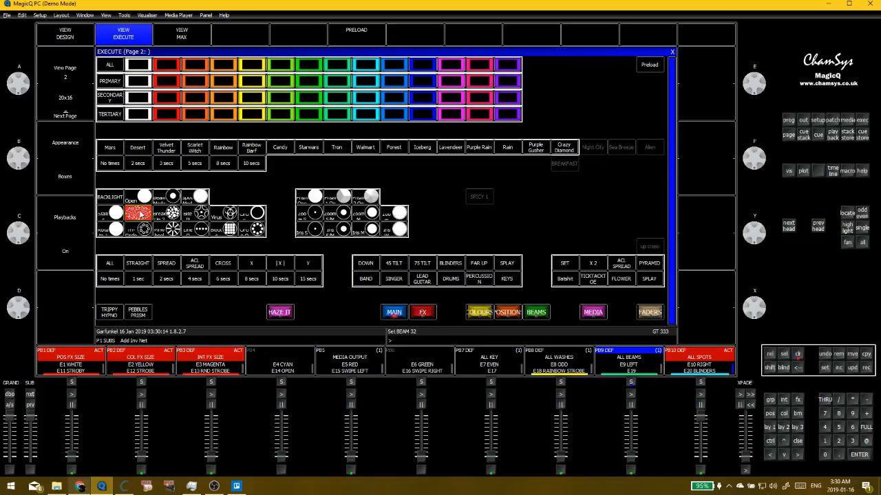
click(141, 215)
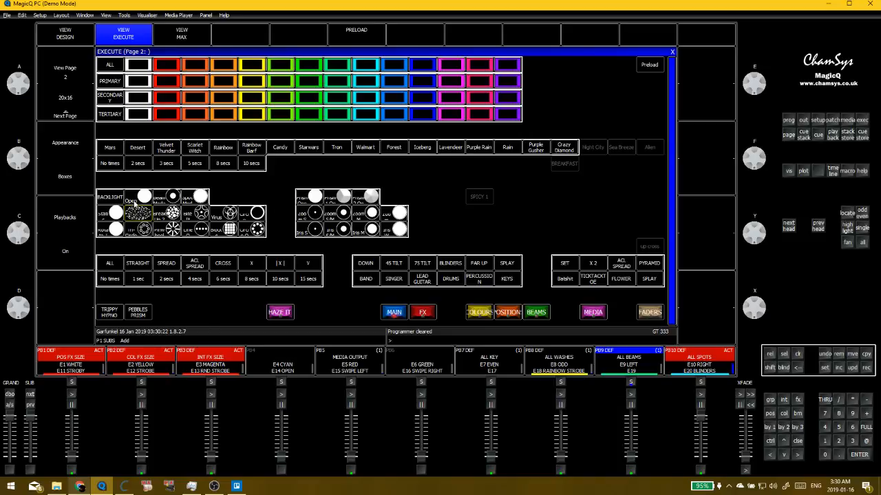
drag(116, 216, 255, 225)
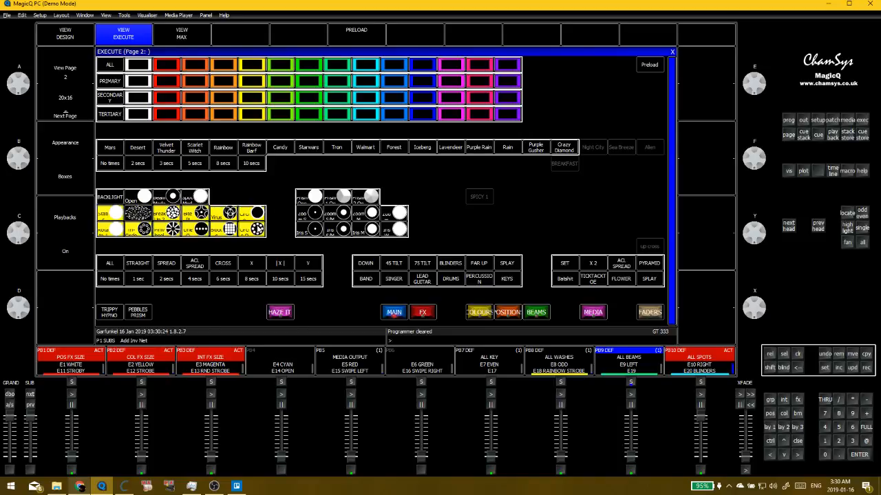
click(246, 185)
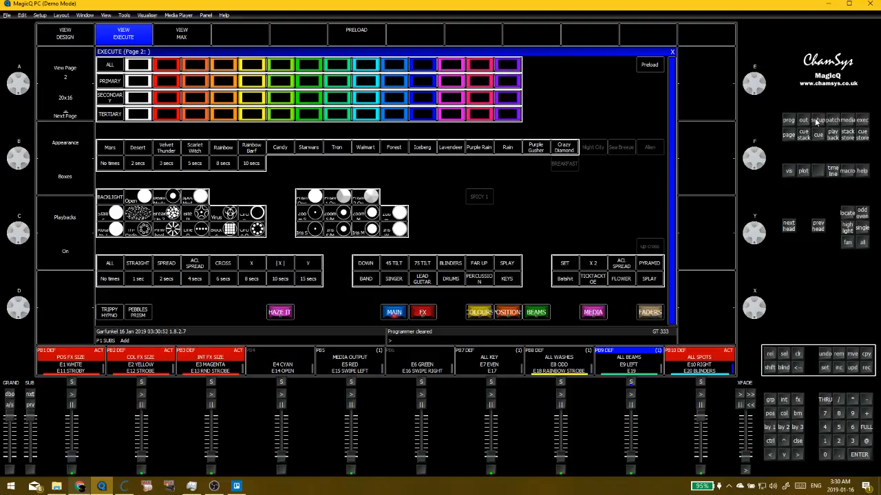
Open the patch, look at the VariLite VL3000S heads, and open the head with number 3 in the head editor
click(832, 119)
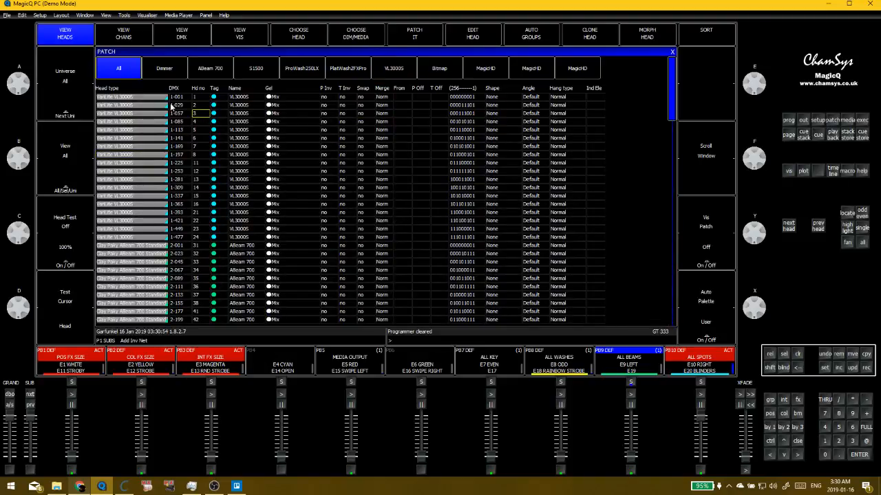
click(150, 95)
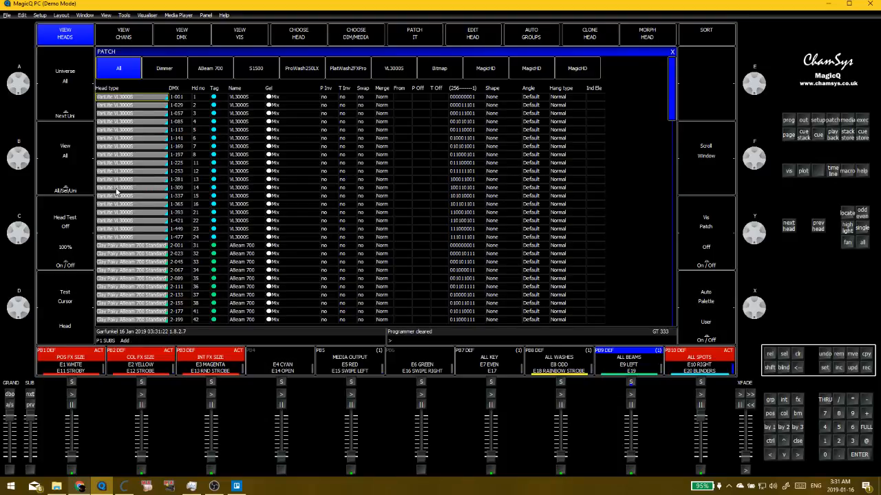
click(201, 131)
click(202, 123)
click(162, 113)
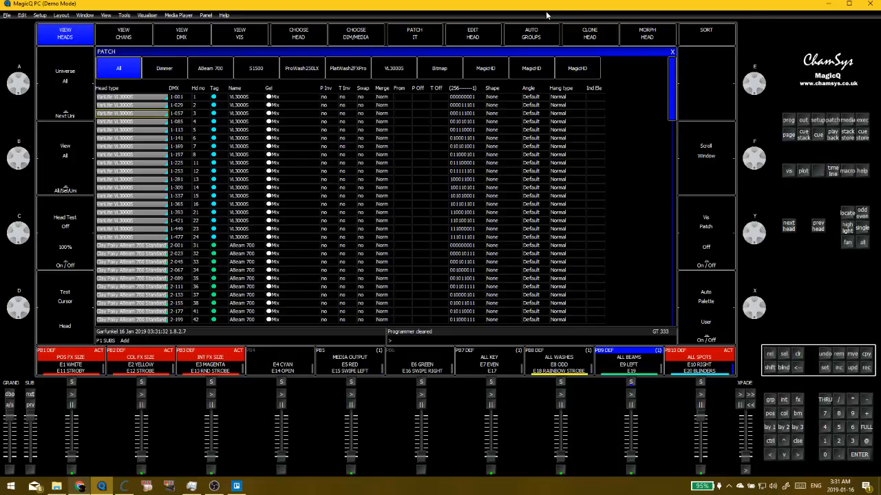
click(313, 36)
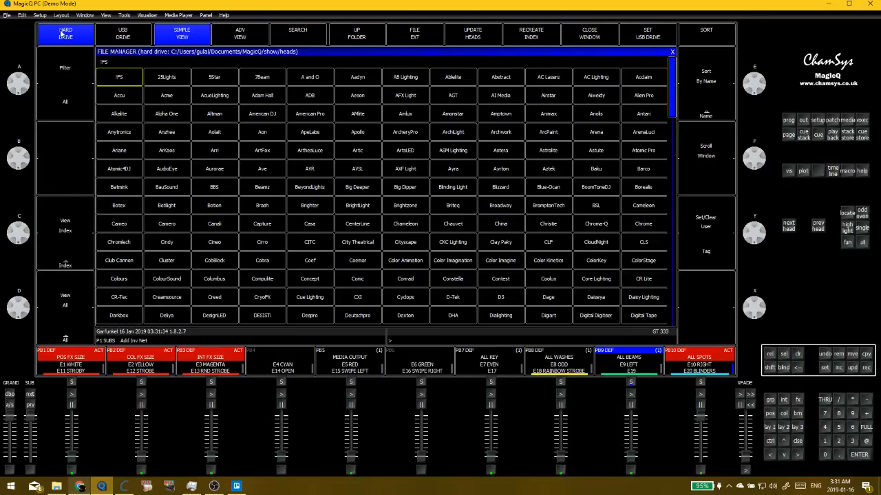
click(674, 53)
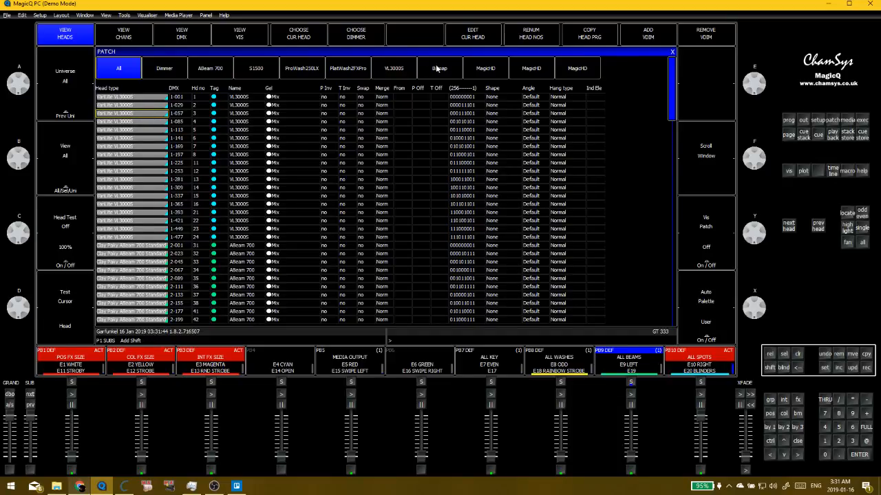
click(473, 36)
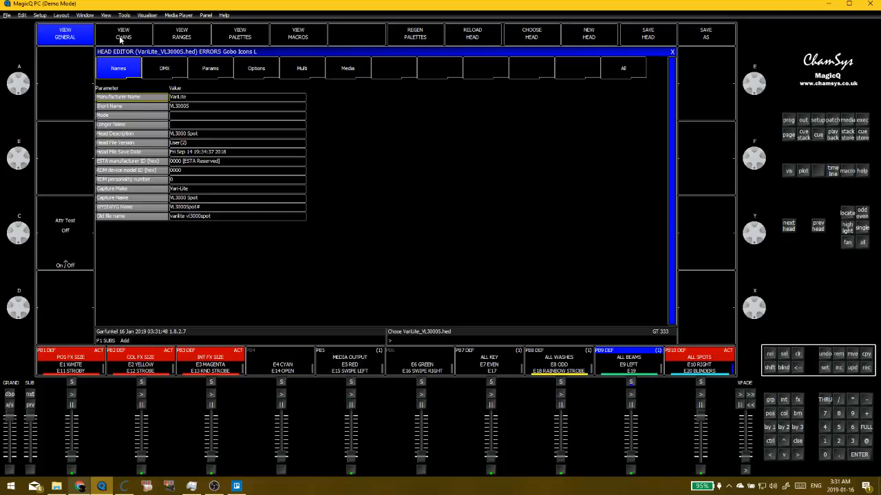
Examine the VL3000S head's DMX, Params, Options, Multi and Media settings, and return to its Names settings
click(167, 69)
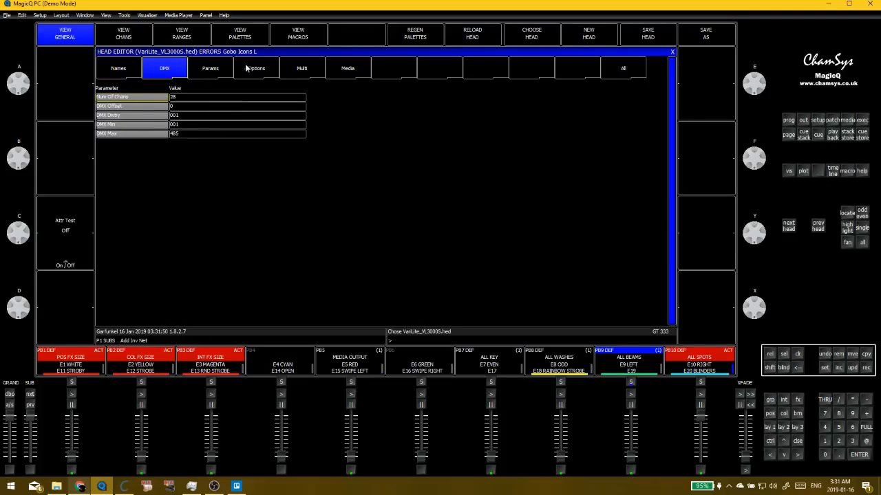
click(211, 68)
click(256, 68)
click(306, 68)
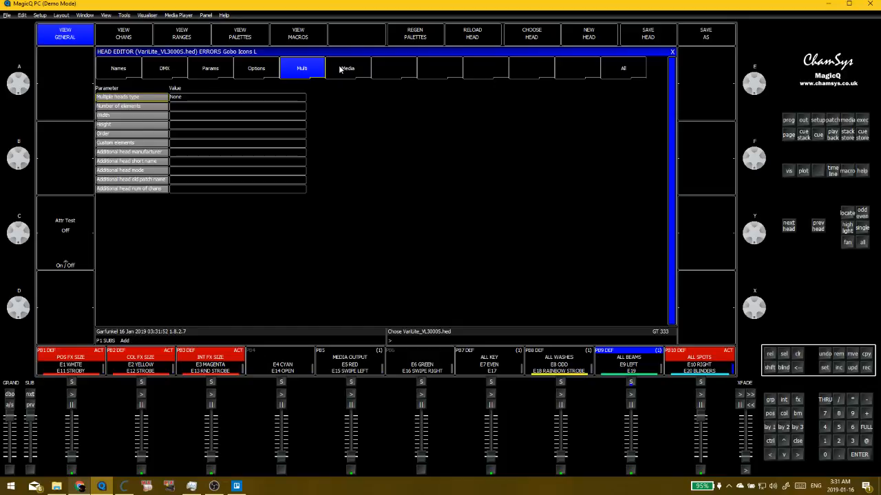
click(340, 69)
click(273, 71)
click(289, 69)
click(112, 67)
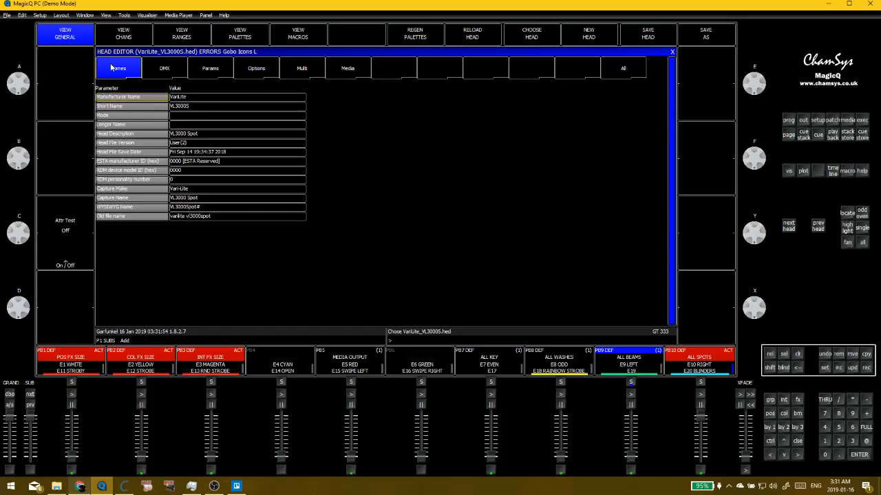
Compare the head's Options and Multi settings, and examine the multiple-head parameters from type to number of channels
click(287, 70)
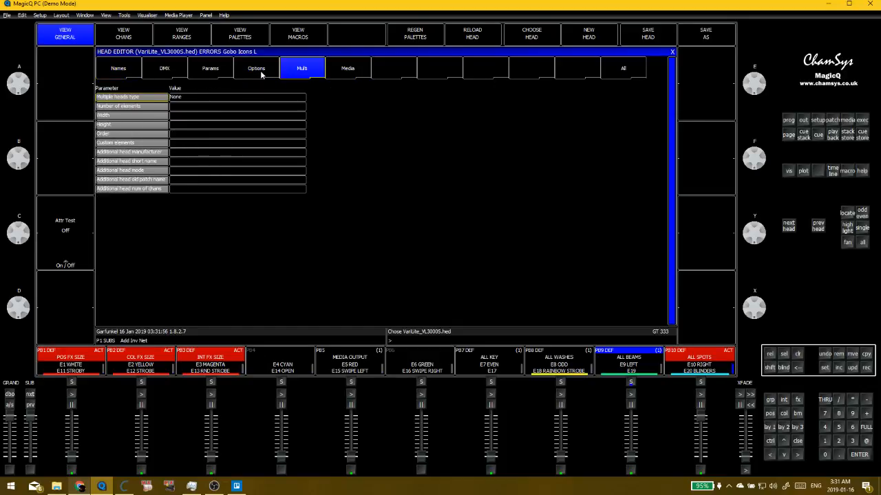
click(260, 70)
click(289, 70)
drag(146, 102, 152, 194)
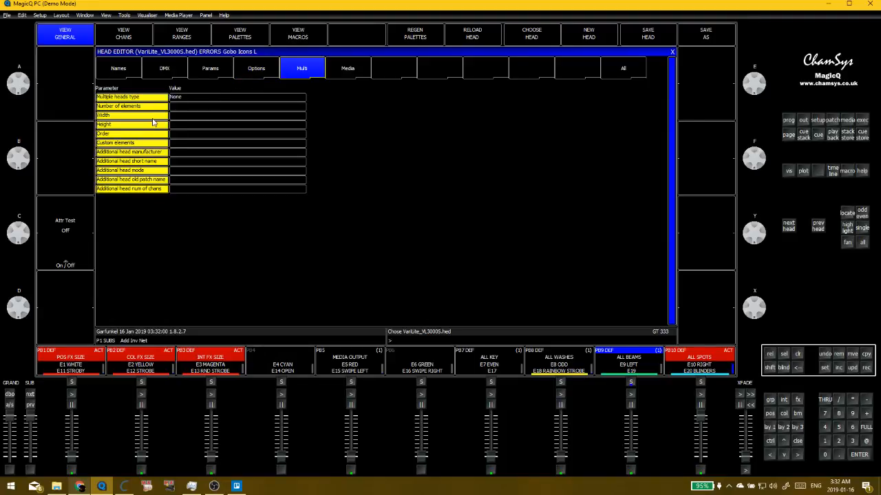
click(152, 117)
click(192, 111)
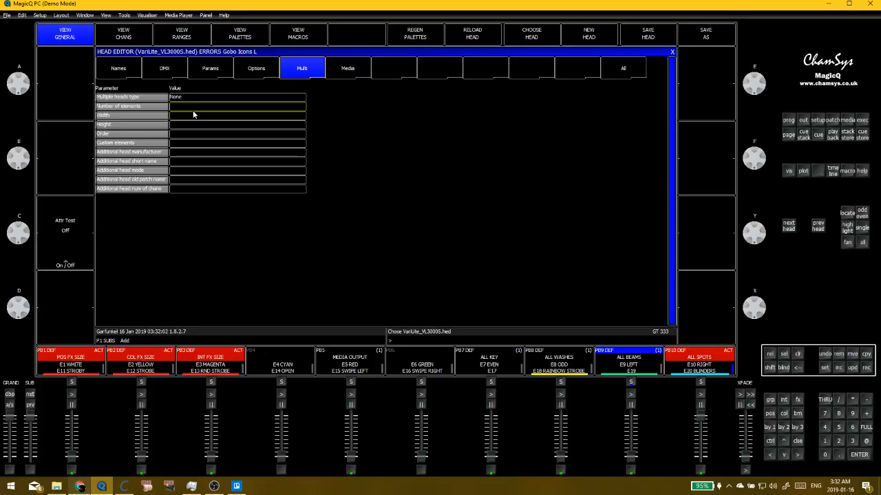
Open the VL3000S head's channel list and look over its channel names, starting at Dimmer
click(217, 98)
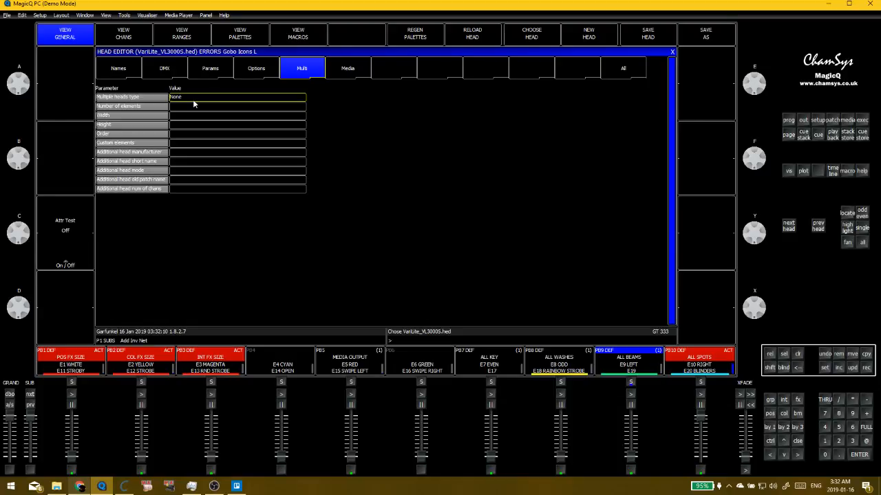
click(121, 15)
click(108, 34)
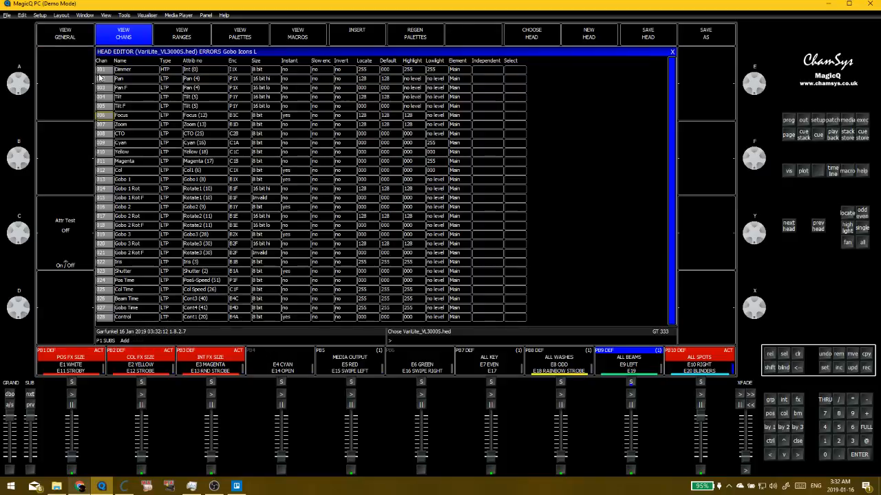
click(153, 97)
click(135, 62)
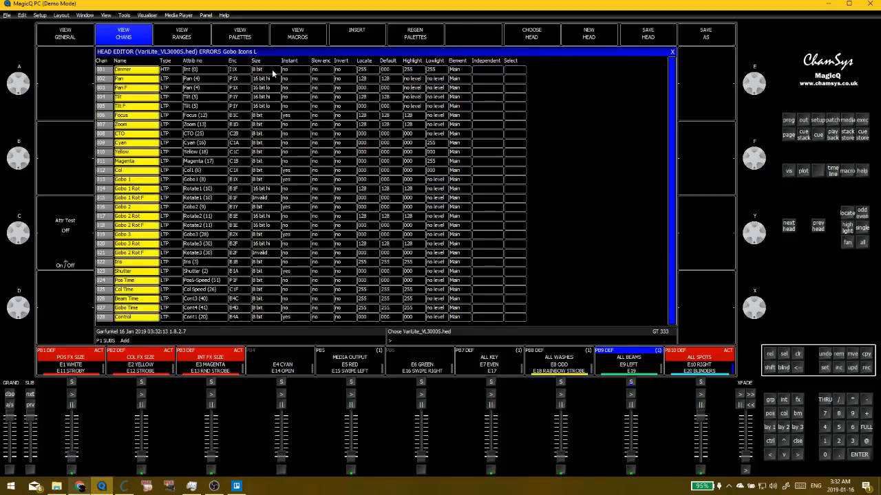
click(144, 69)
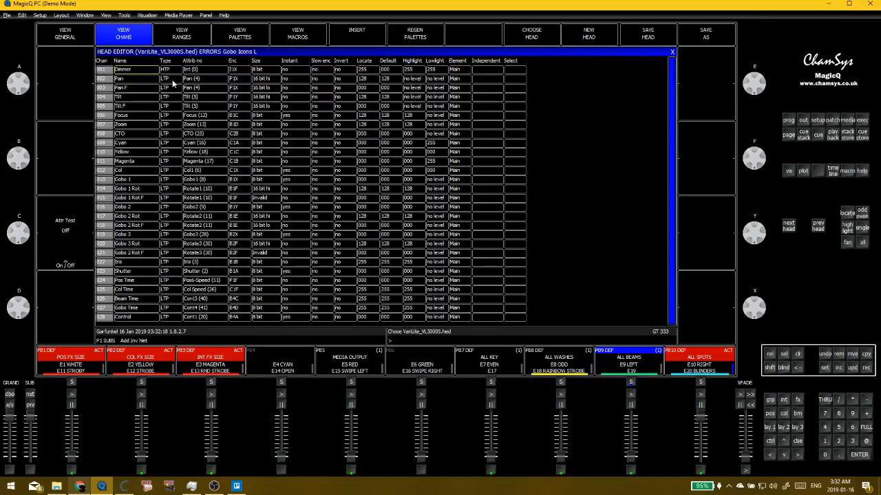
Go through the channel names from Dimmer to Control and back, and open the Dimmer name for editing without changing it
key(Page_Down)
key(Page_Down)
key(Page_Down)
key(Page_Down)
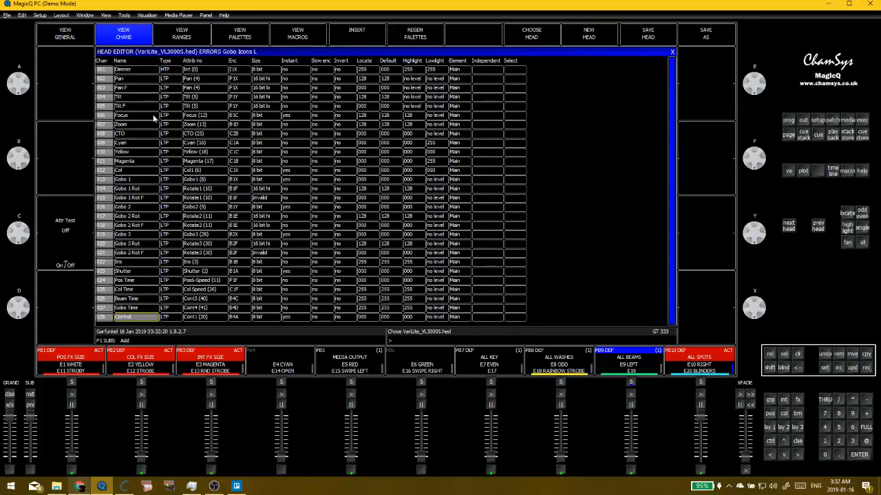
key(Page_Up)
key(Page_Up)
key(Page_Up)
key(Page_Up)
key(Page_Up)
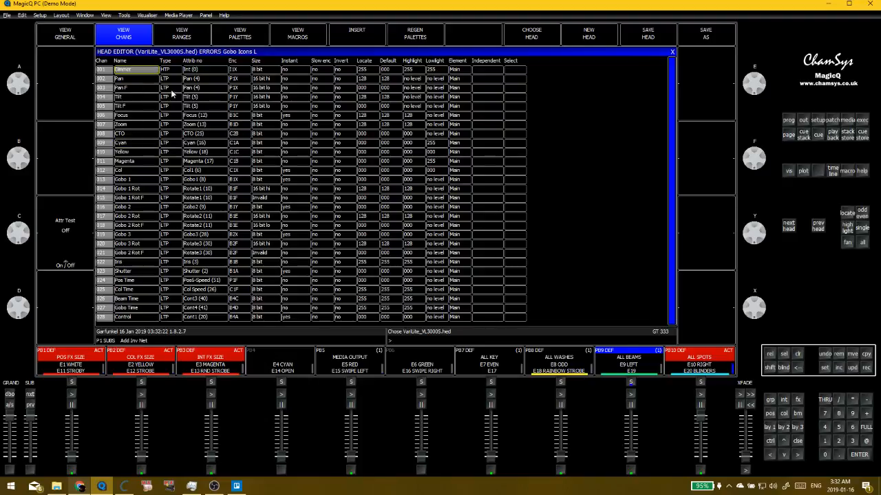
click(140, 70)
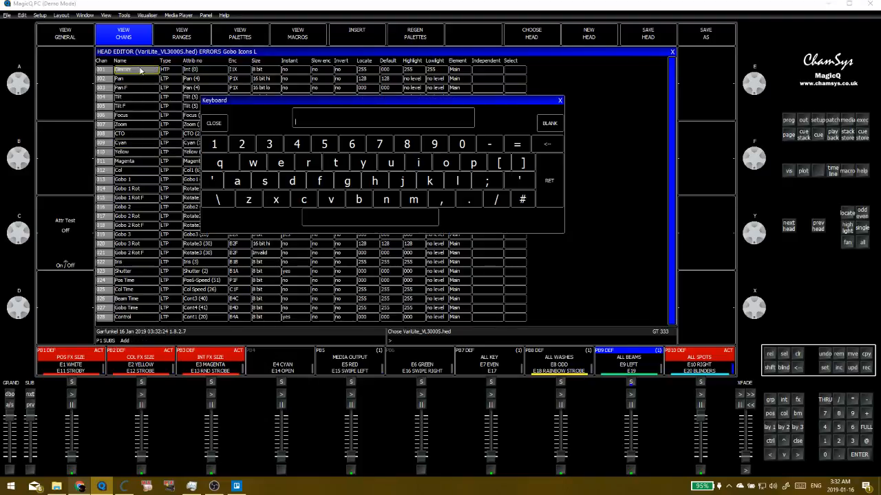
click(558, 102)
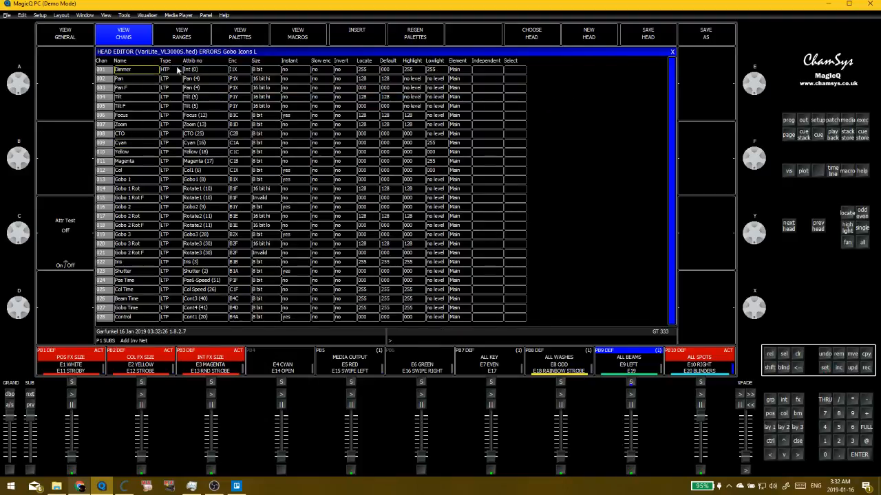
Look through the attributes available for the Dimmer channel, and cancel without choosing one
click(203, 72)
drag(131, 72, 123, 289)
click(197, 71)
click(199, 72)
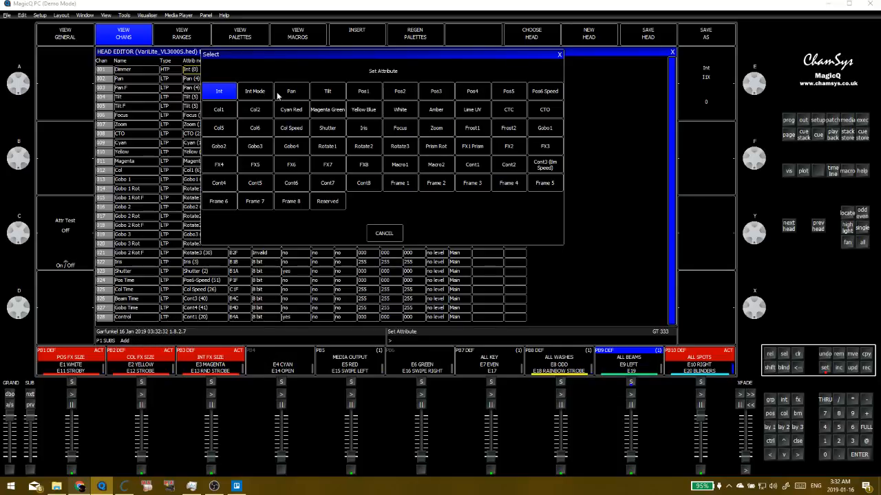
click(375, 231)
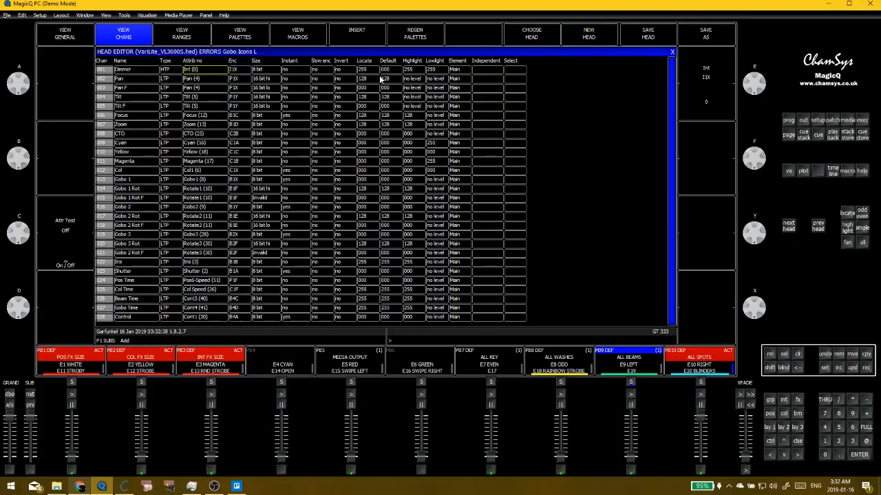
Examine the channels' Locate, Default, Highlight and Lowlight values in the VL3000S head
drag(367, 70, 431, 296)
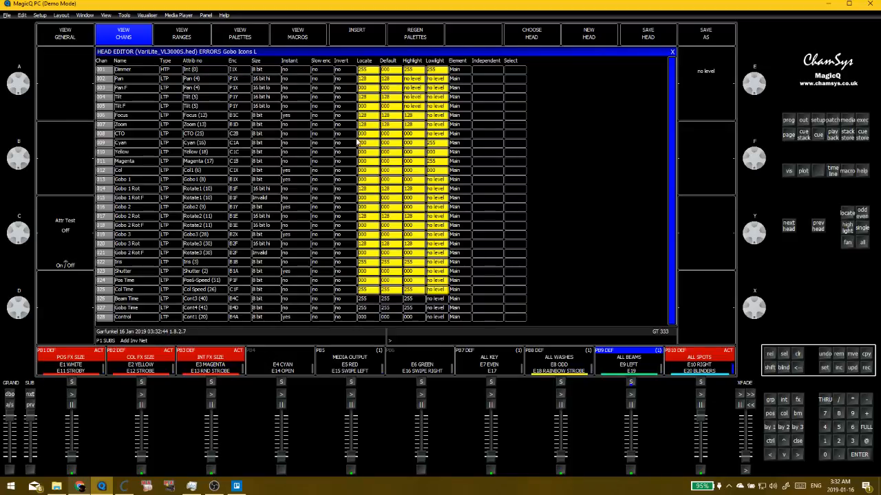
click(360, 67)
click(368, 72)
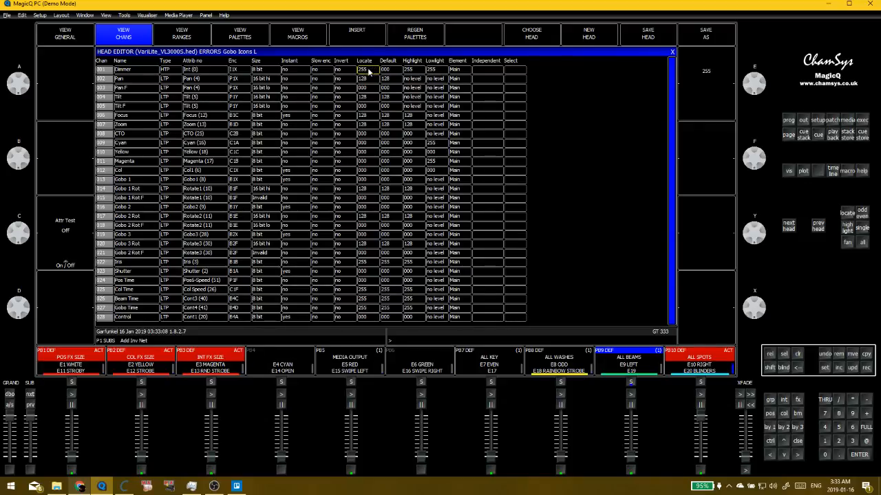
drag(399, 69, 393, 307)
click(390, 72)
click(385, 76)
click(414, 72)
Examine the Element assignments of the VL3000S channels from Dimmer to Control
drag(463, 69, 453, 320)
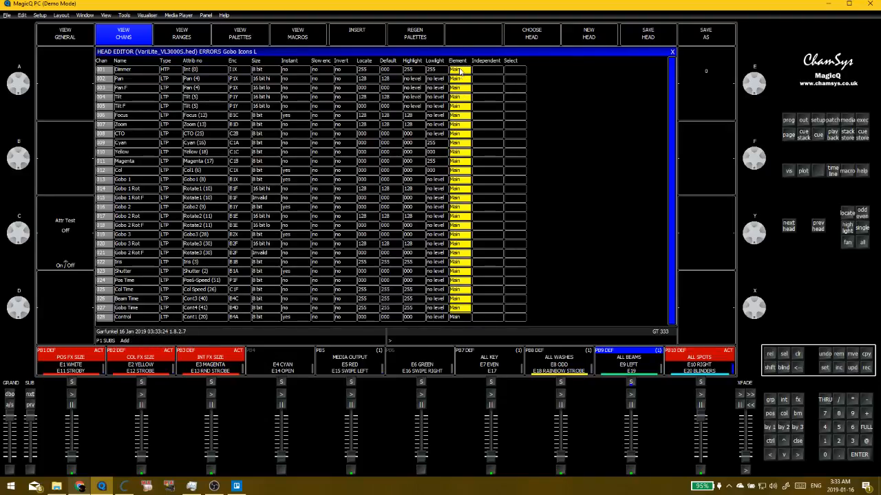
drag(459, 70, 459, 97)
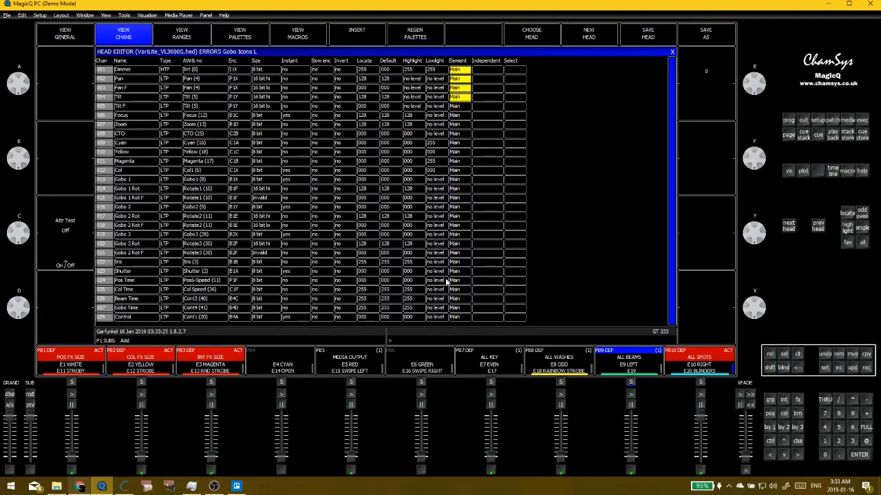
drag(447, 282, 459, 322)
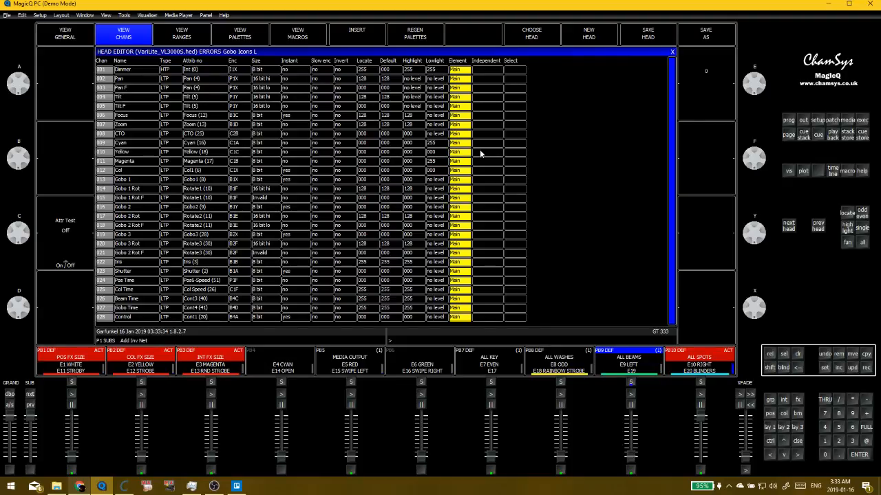
click(453, 83)
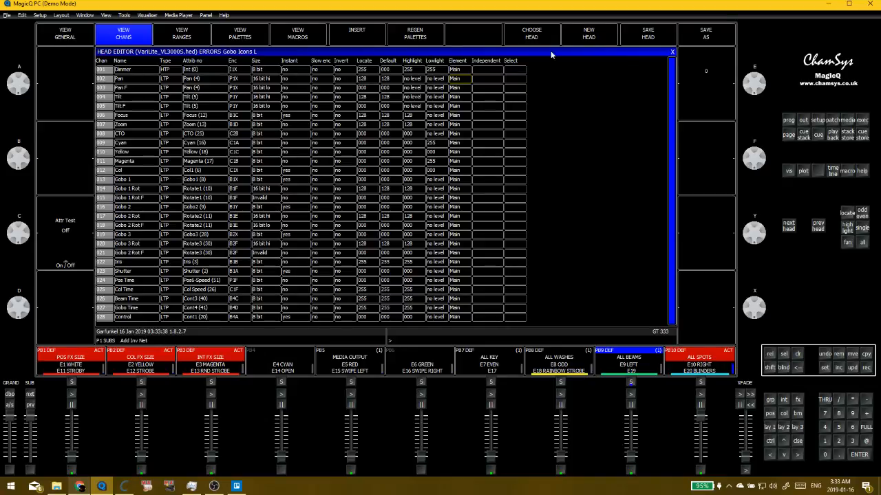
Leave the head editor, reopen the patch, and browse the American DJ heads in the head library
click(672, 51)
click(672, 51)
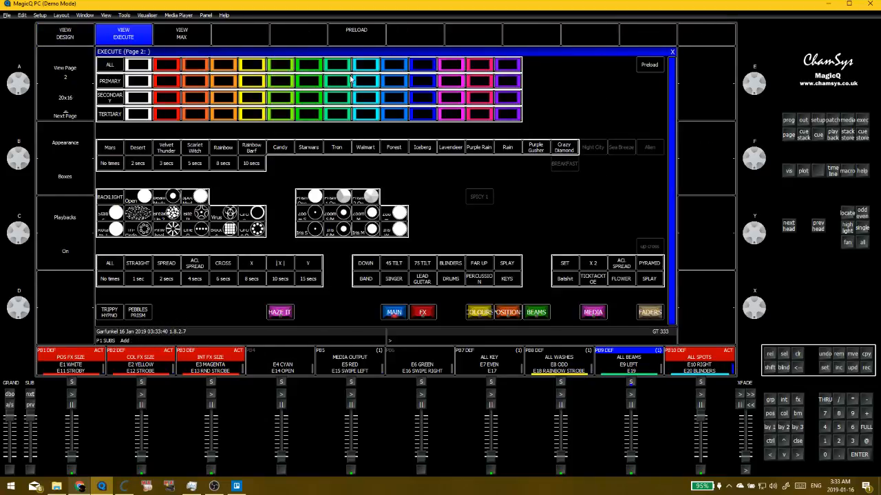
key(ctrl+BackSpace)
click(832, 120)
click(322, 38)
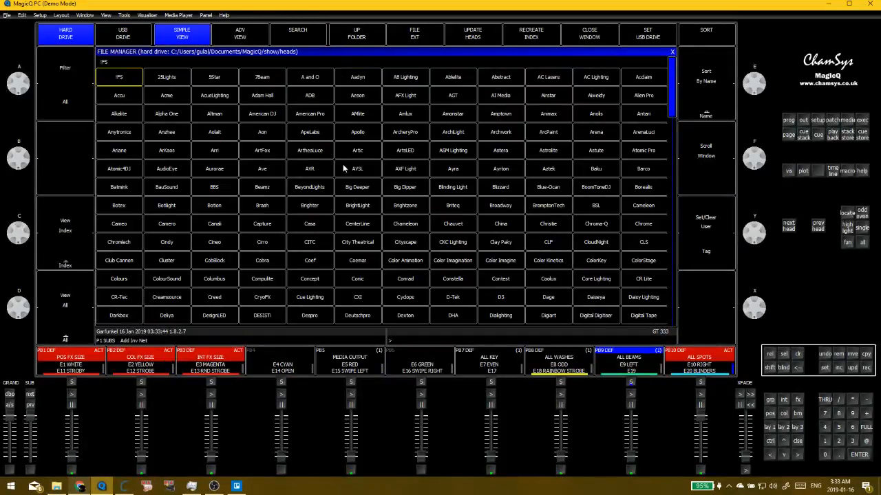
click(265, 114)
click(266, 115)
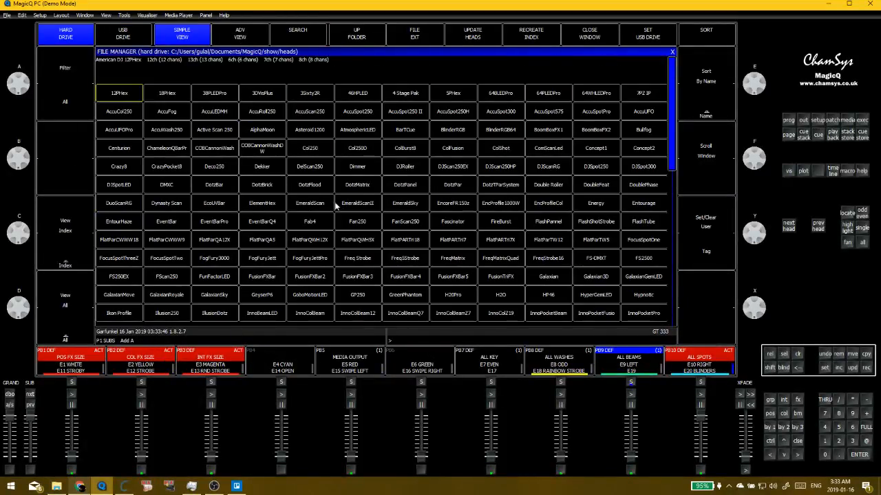
Choose the American DJ WiflyBar head in its 25ch mode
key(Down)
key(Down)
key(Down)
key(Down)
key(Down)
key(Down)
key(Down)
key(Down)
key(Down)
key(Down)
key(Down)
key(Down)
key(Down)
key(Down)
key(Down)
key(Down)
key(Down)
key(Down)
key(Down)
key(Down)
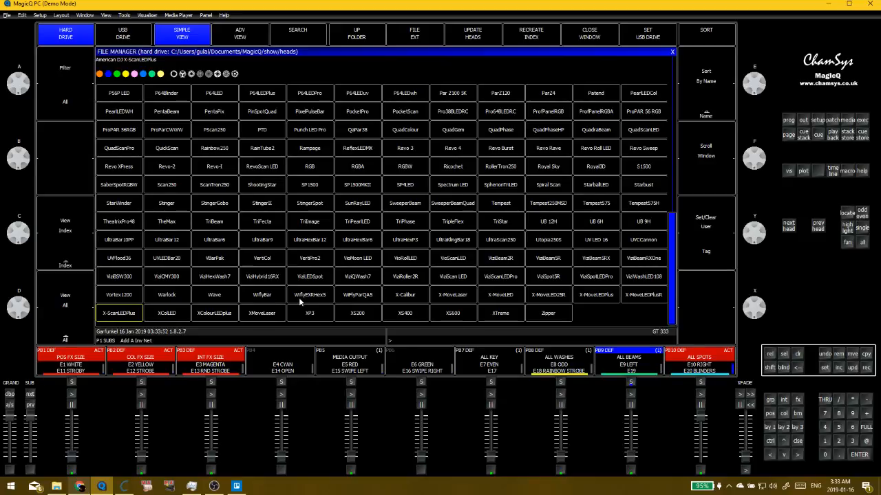
click(273, 296)
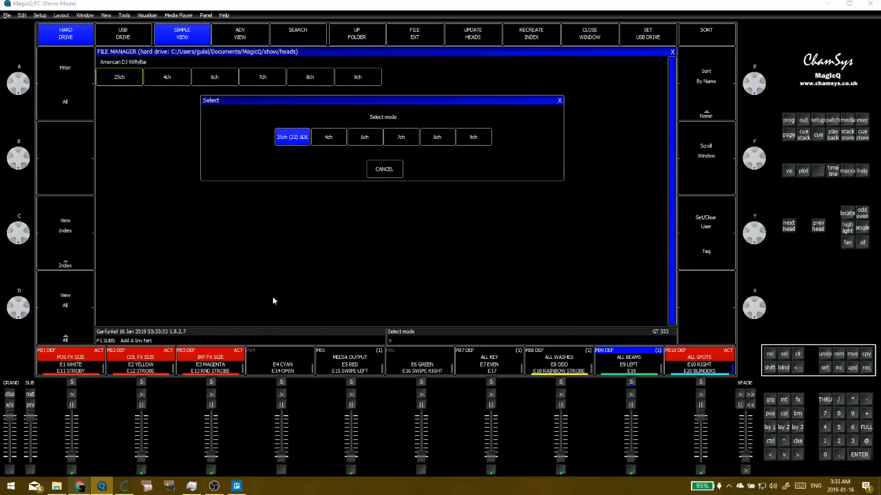
click(296, 140)
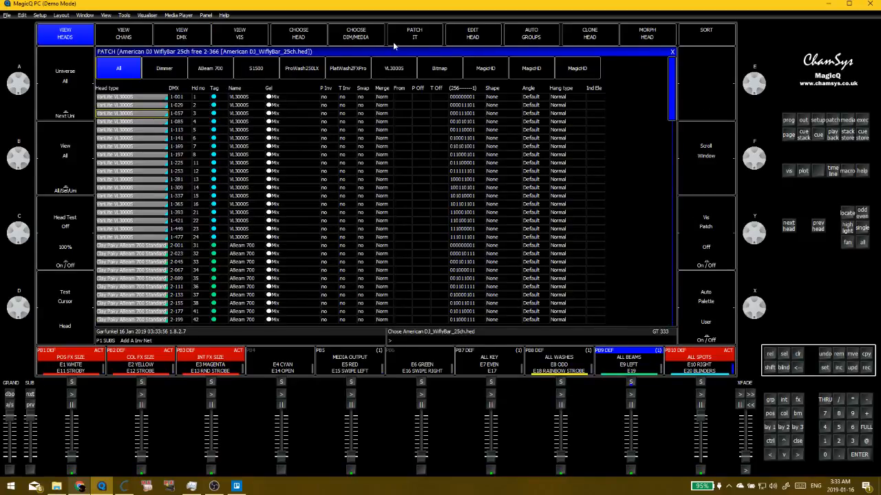
Open the WiflyBar in the head editor and examine its channels' attributes, sizes and types
click(461, 36)
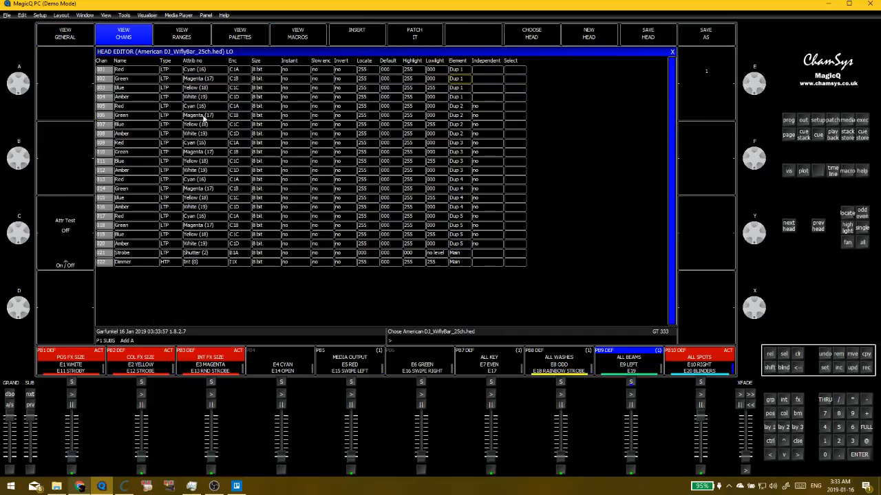
click(185, 71)
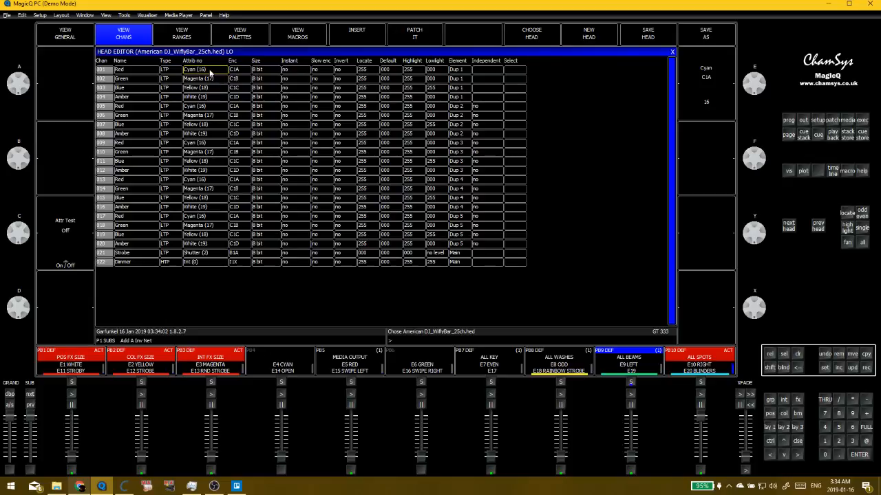
drag(206, 70, 220, 236)
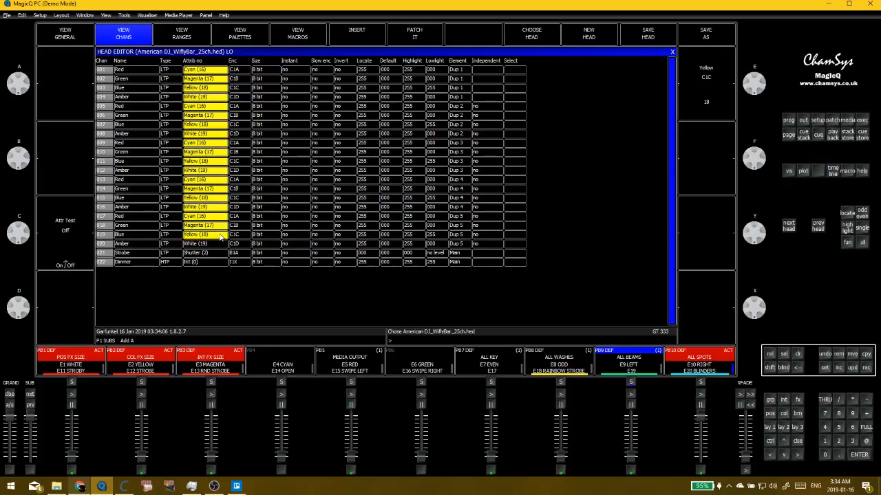
click(265, 72)
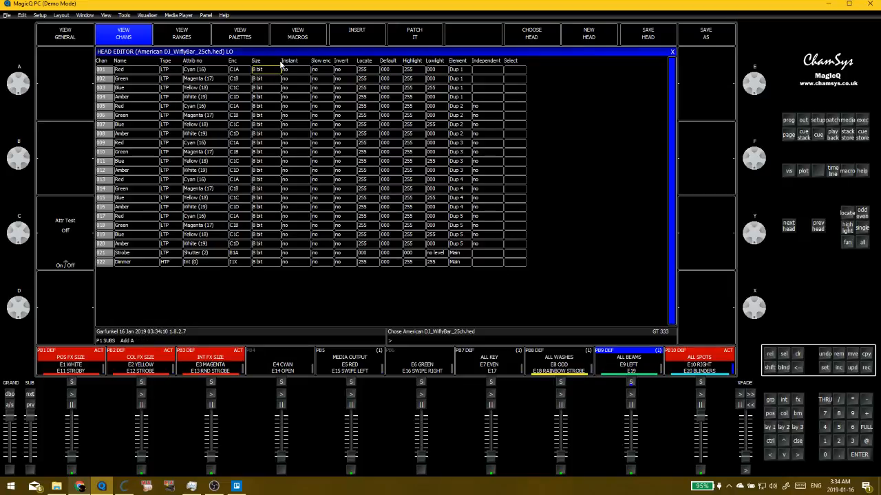
drag(174, 71, 176, 243)
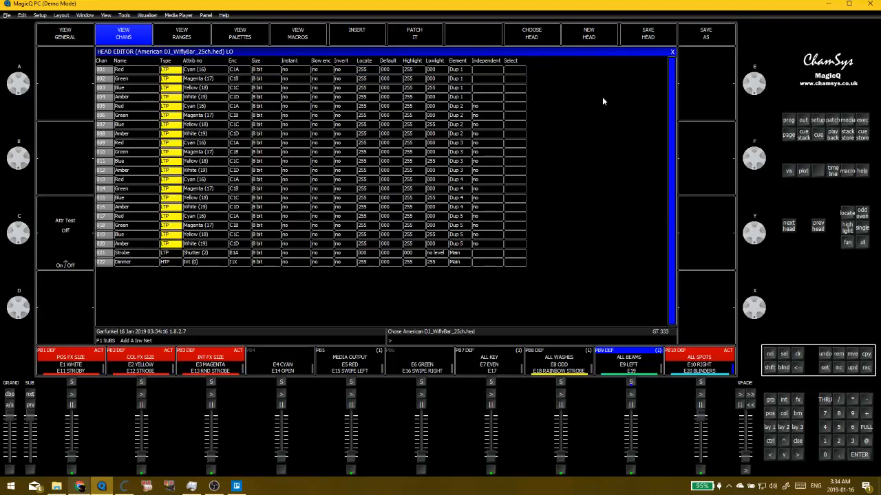
Examine the WiflyBar's Element assignments, comparing the Dup 1 channels 1 to 4 with the Dup 2 channels 5 to 8
click(474, 90)
drag(464, 70, 461, 247)
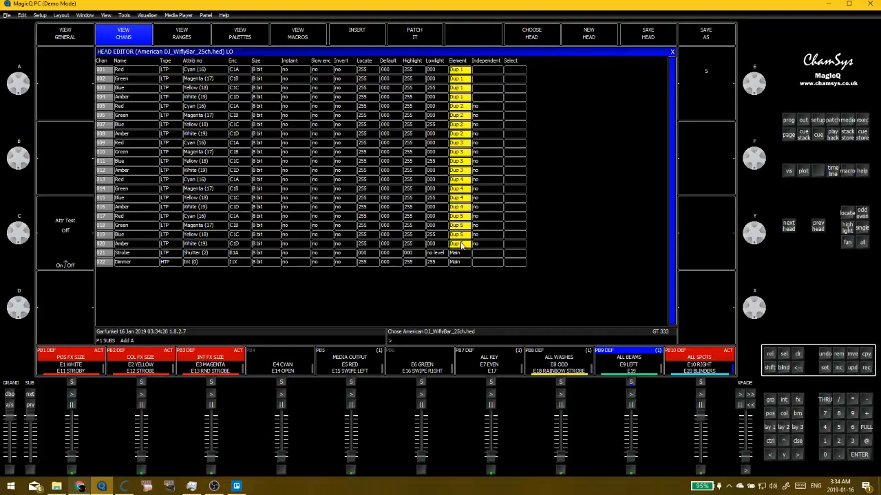
drag(462, 71, 110, 99)
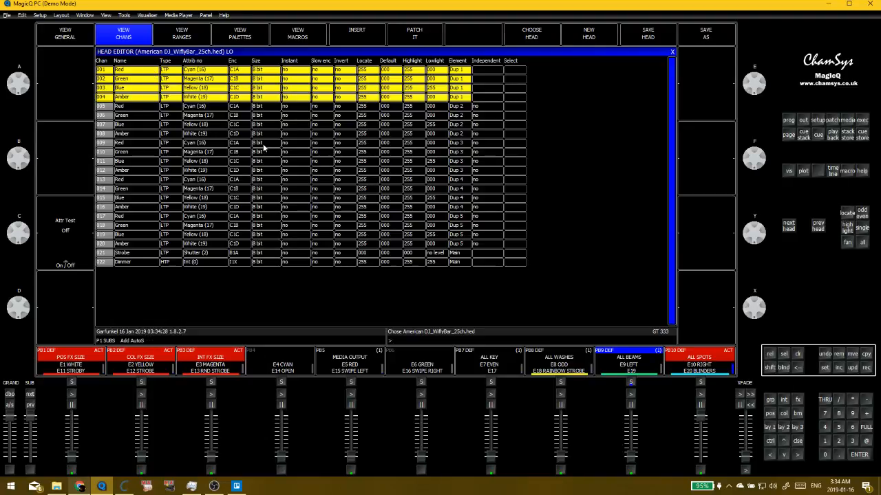
click(128, 98)
drag(468, 107, 130, 134)
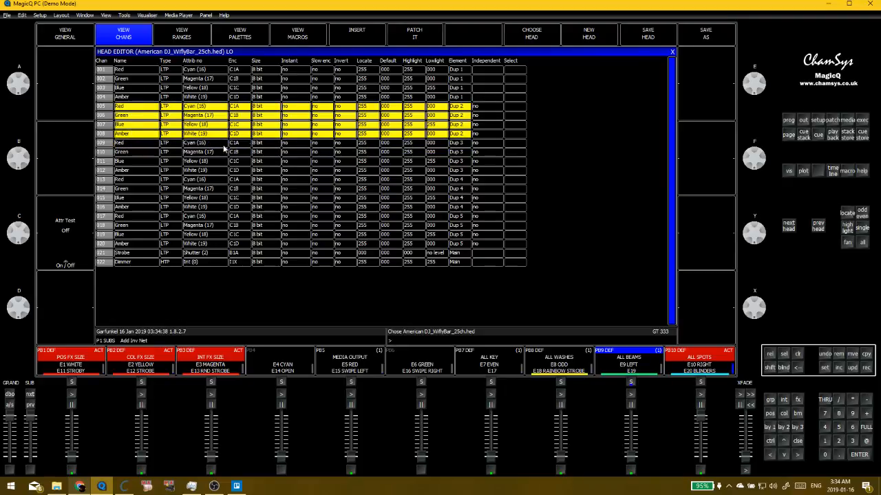
click(139, 106)
click(365, 133)
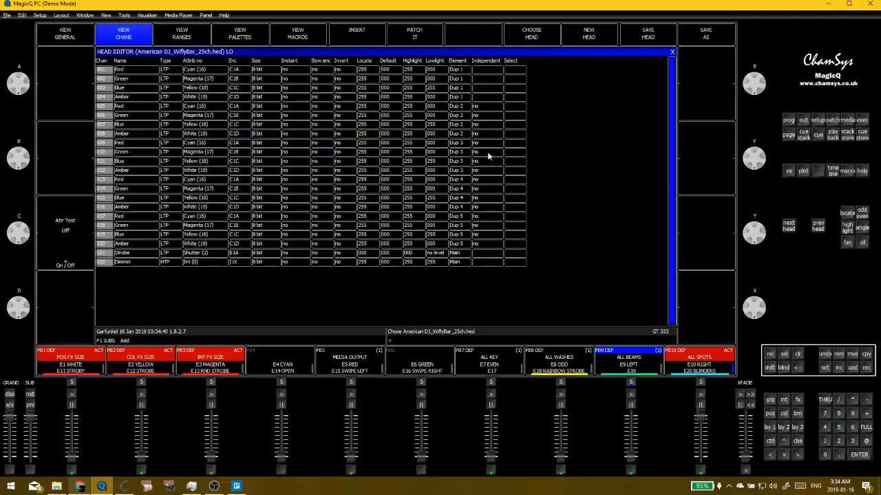
Look at the WiflyBar's ranges, and return to the VL3000S heads in the patch
click(186, 36)
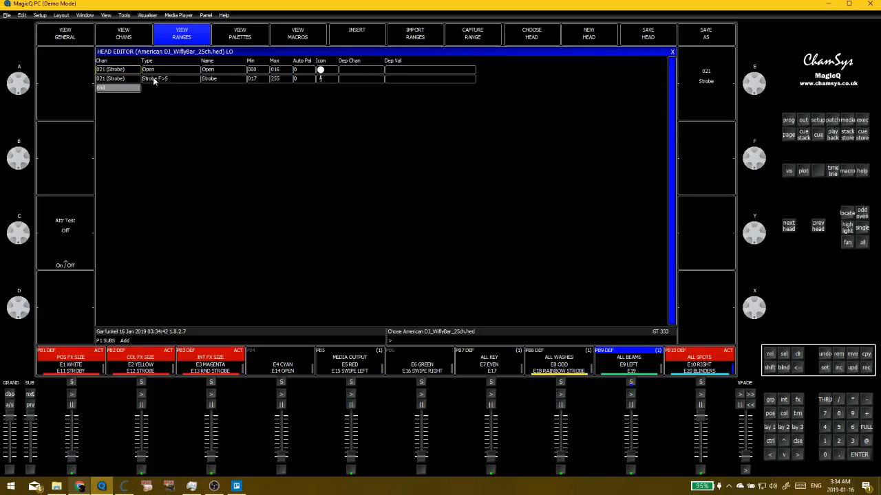
click(672, 52)
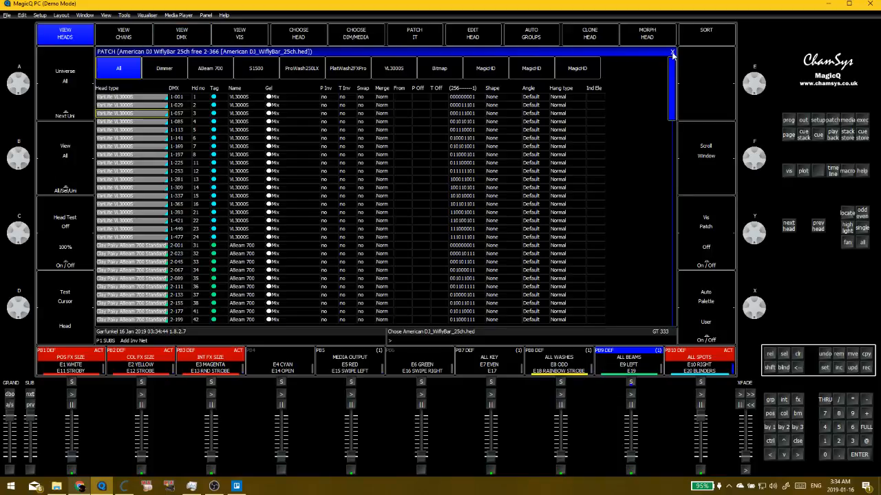
click(672, 52)
click(829, 121)
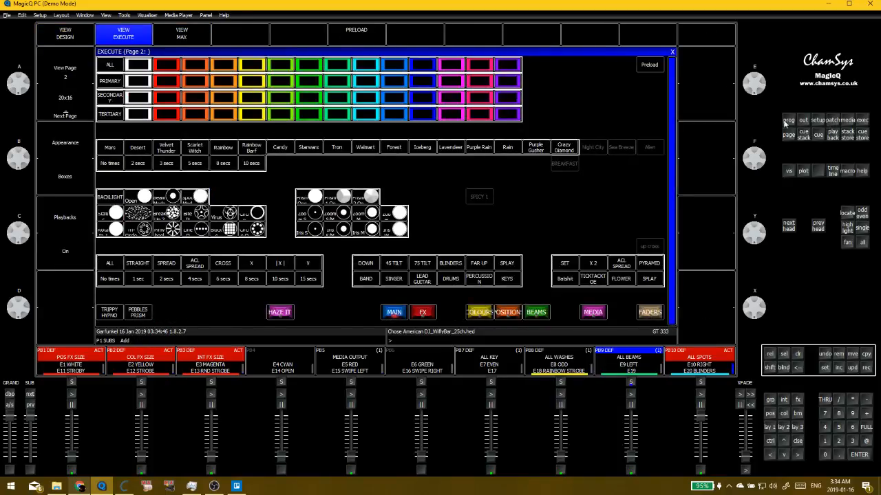
click(115, 122)
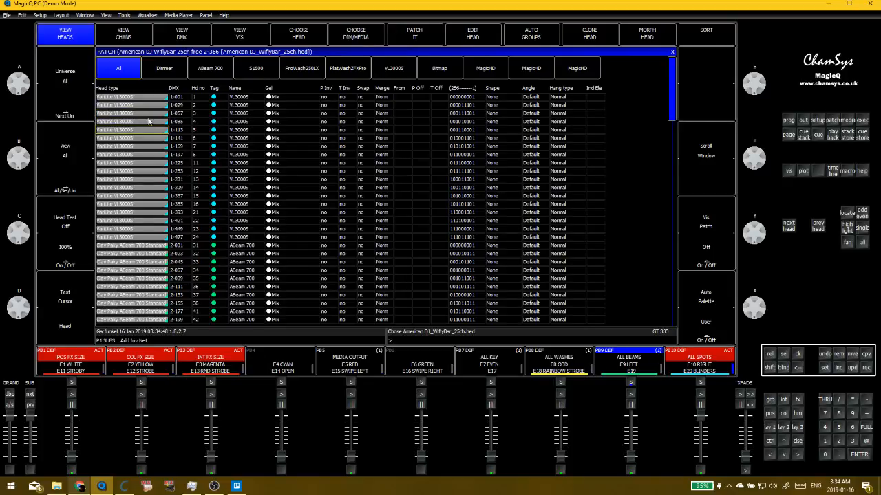
Open the VL3000S in the head editor and examine the types and icons of its Zoom and Col ranges
click(498, 33)
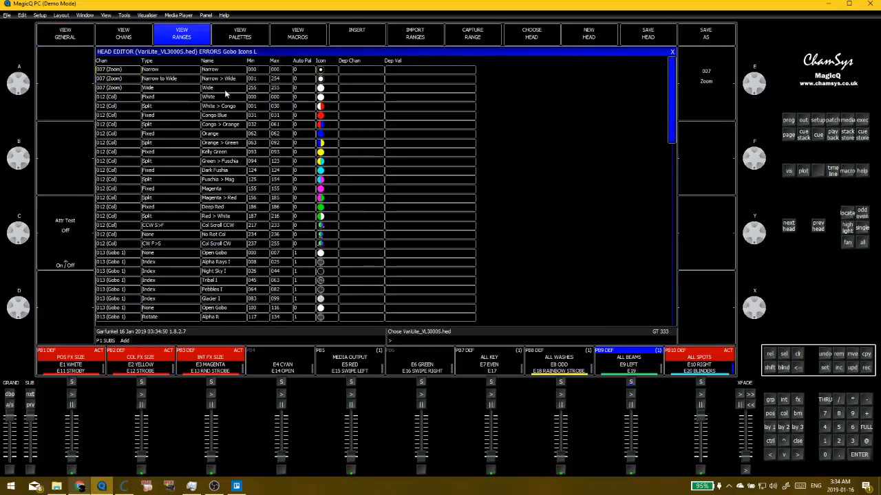
click(318, 108)
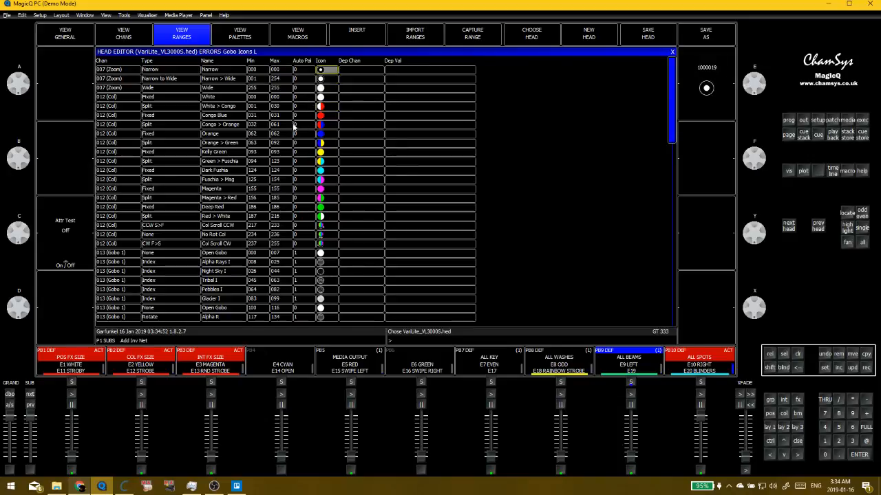
click(177, 79)
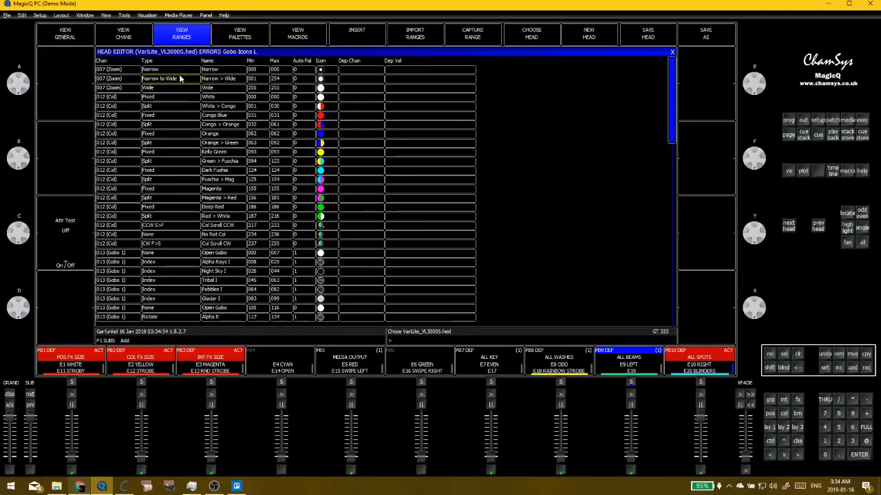
click(187, 67)
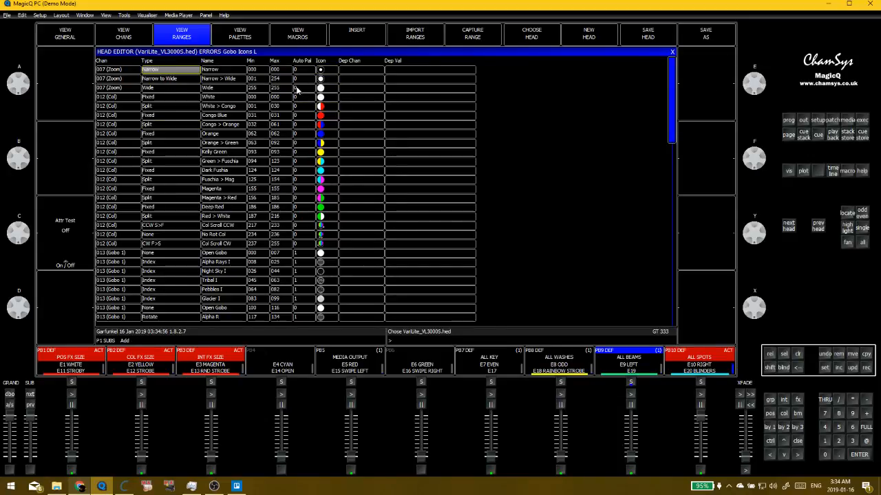
click(327, 110)
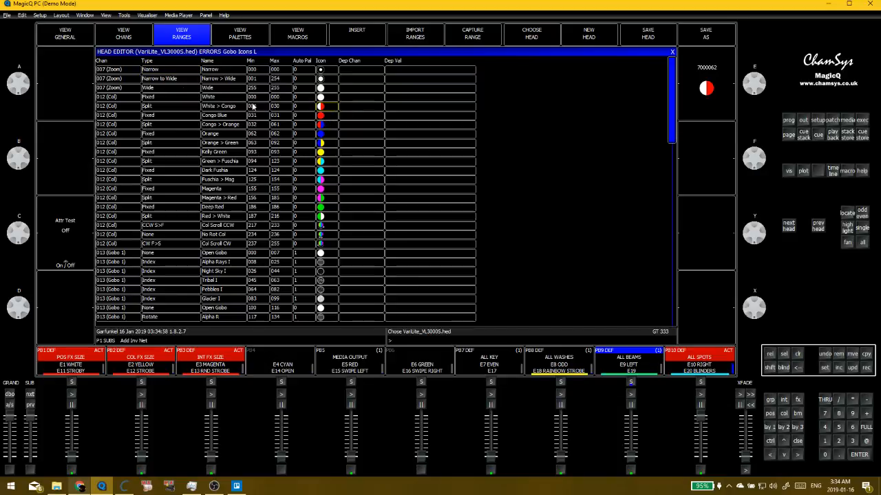
Return to the group and palette windows, save the show with the spot and beam groups selected, and clear the programmer
key(Escape)
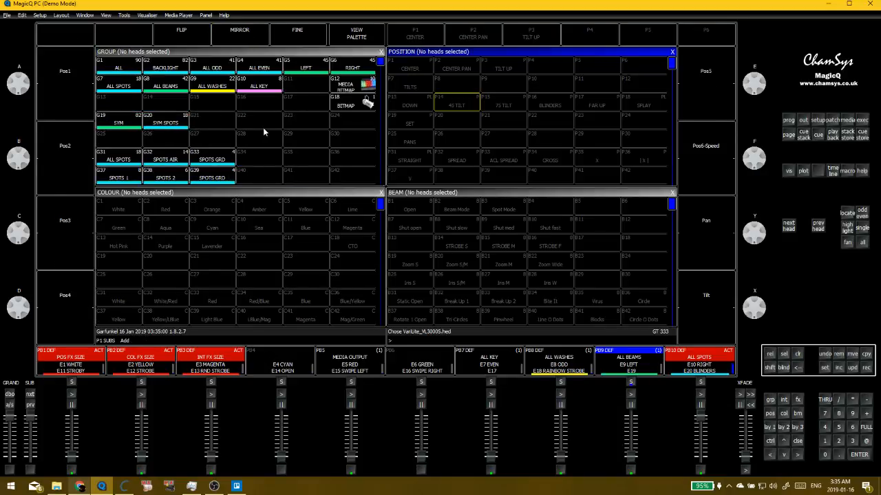
click(184, 80)
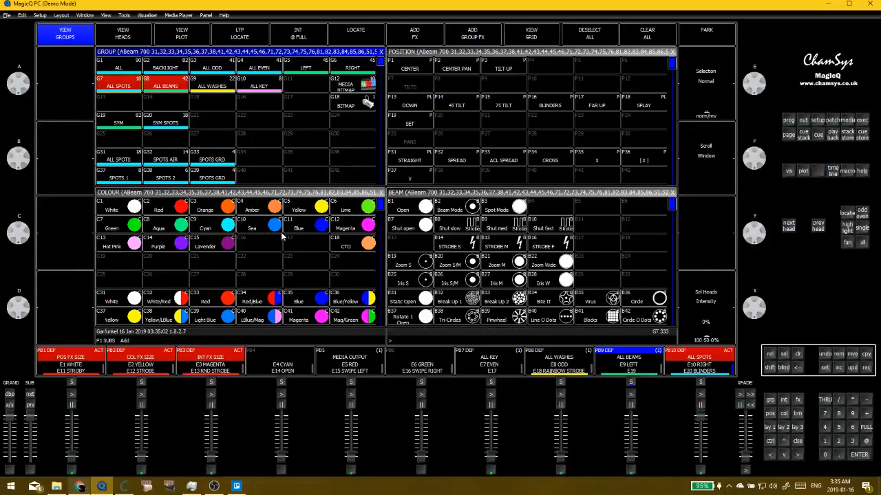
key(ctrl+s)
key(Return)
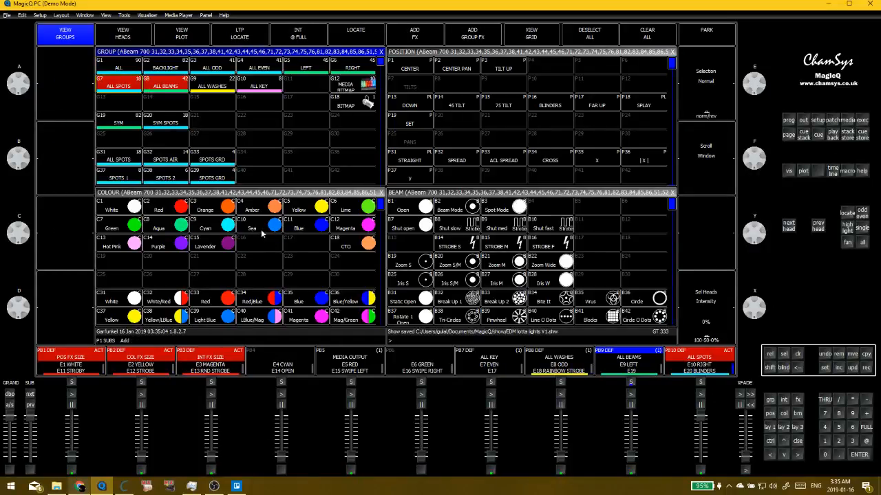
key(ctrl+BackSpace)
Run the ALL SPOTS group's Col attribute through its colour ranges to 030 White > Congo, and clear the programmer
click(130, 82)
click(276, 279)
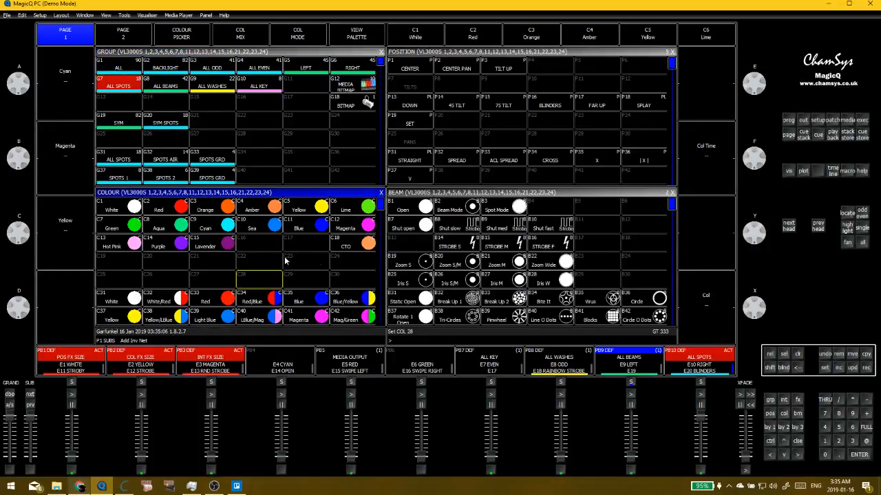
drag(711, 324, 720, 299)
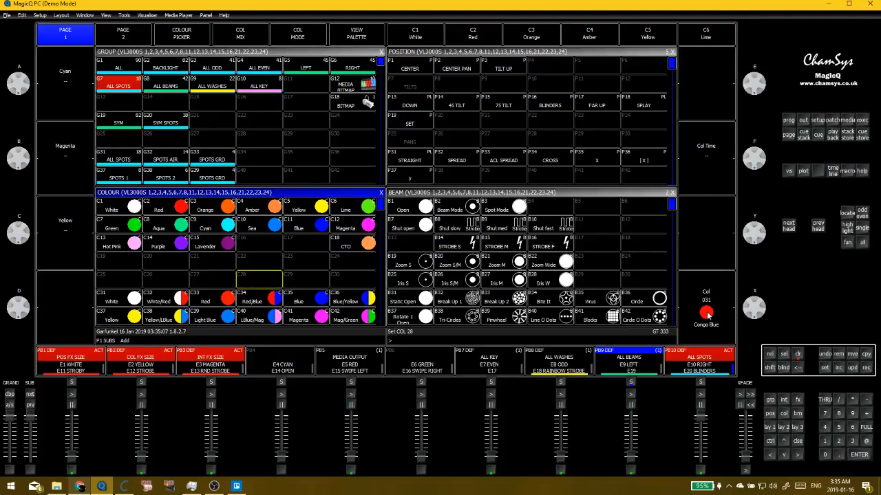
click(715, 331)
click(724, 335)
scroll(749, 313, down, 2)
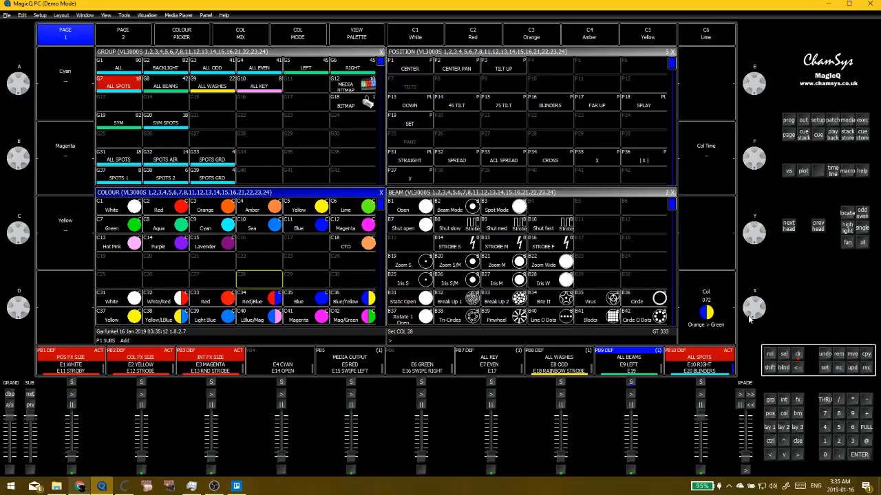
mouse_move(752, 313)
mouse_down()
mouse_move(757, 292)
mouse_move(755, 307)
mouse_move(764, 304)
mouse_up()
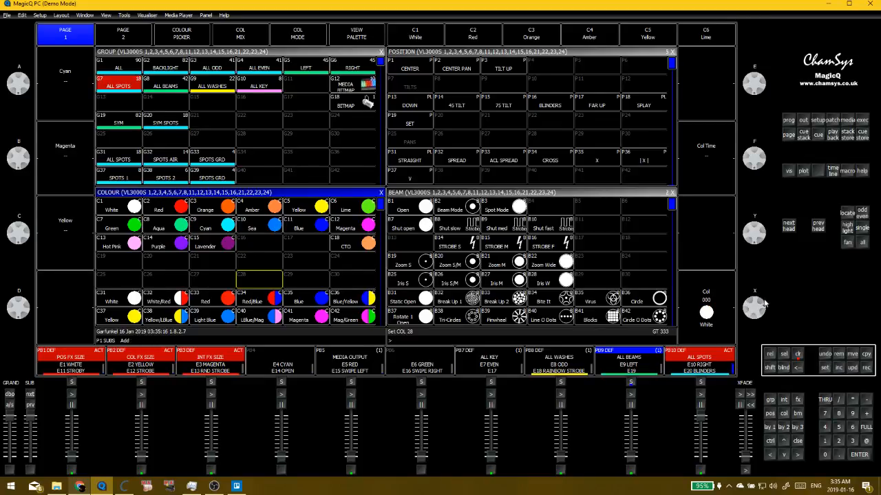
scroll(749, 313, up, 1)
drag(748, 309, 759, 327)
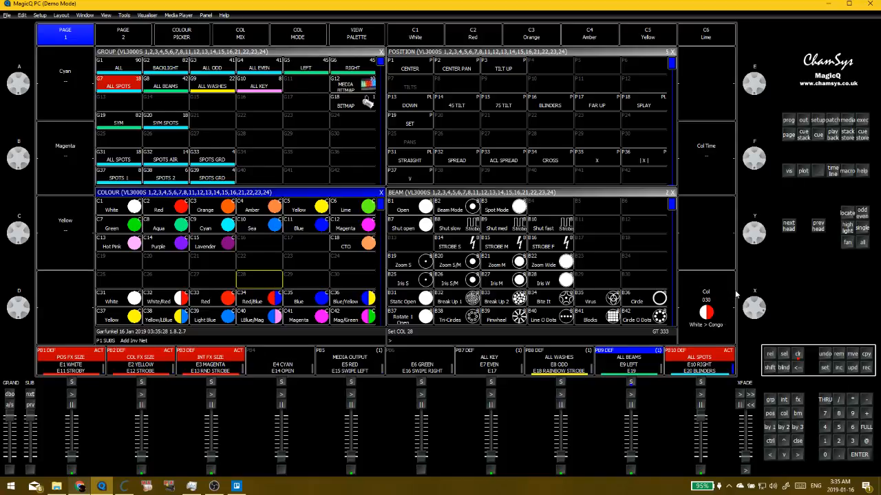
key(ctrl+BackSpace)
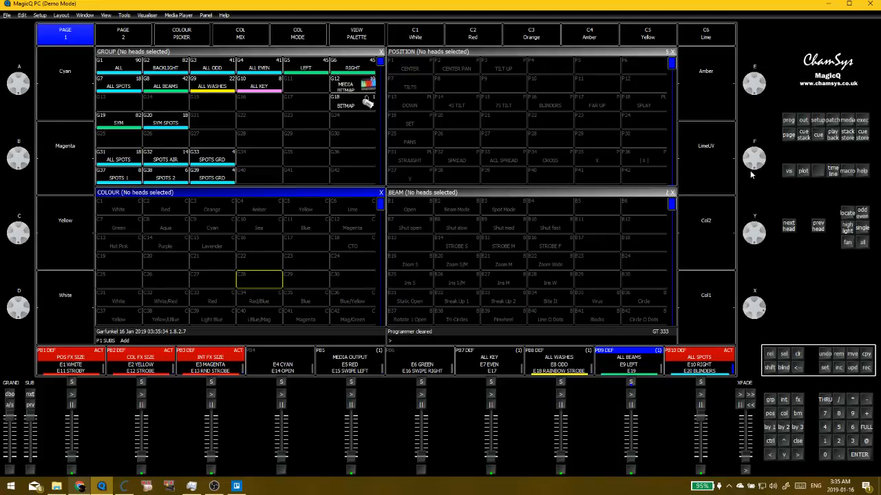
Reopen the VL3000S ranges in the head editor and examine the White > Congo range's type, Min, Max and icon
click(831, 121)
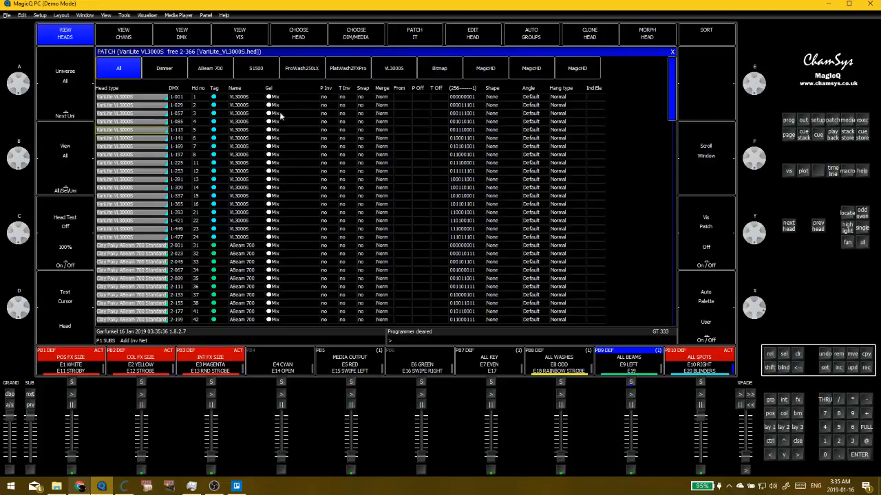
click(480, 39)
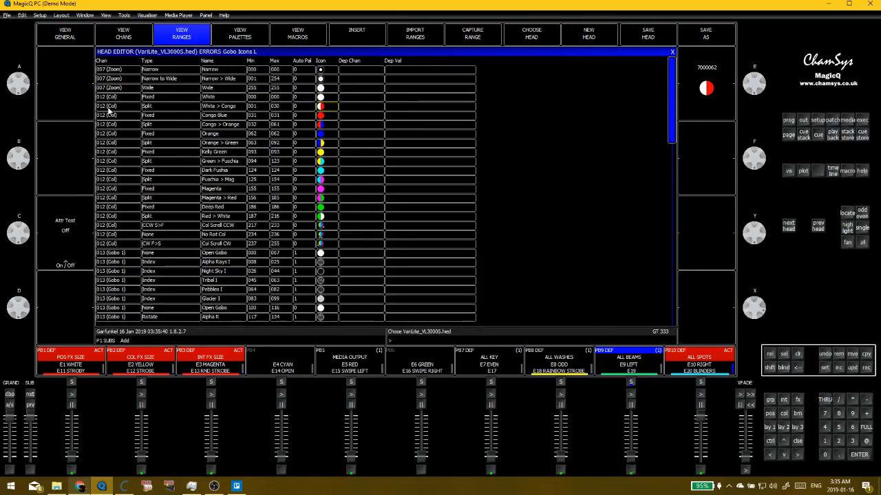
drag(108, 110, 335, 160)
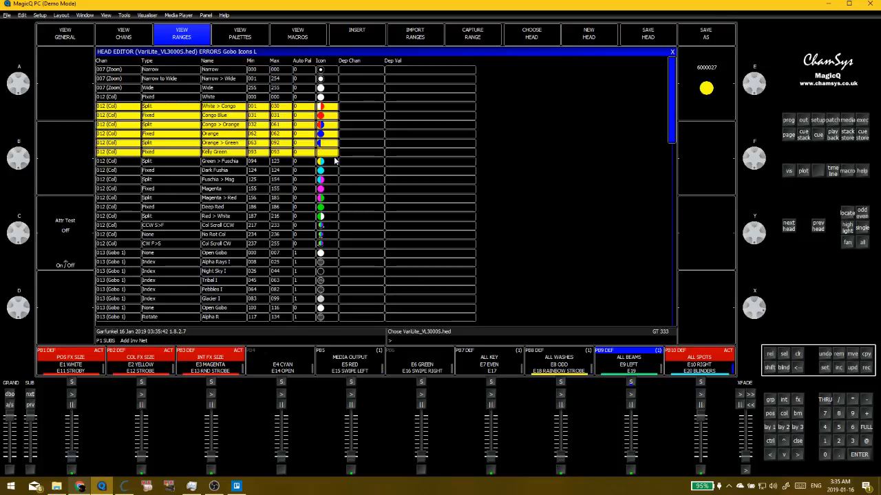
click(249, 106)
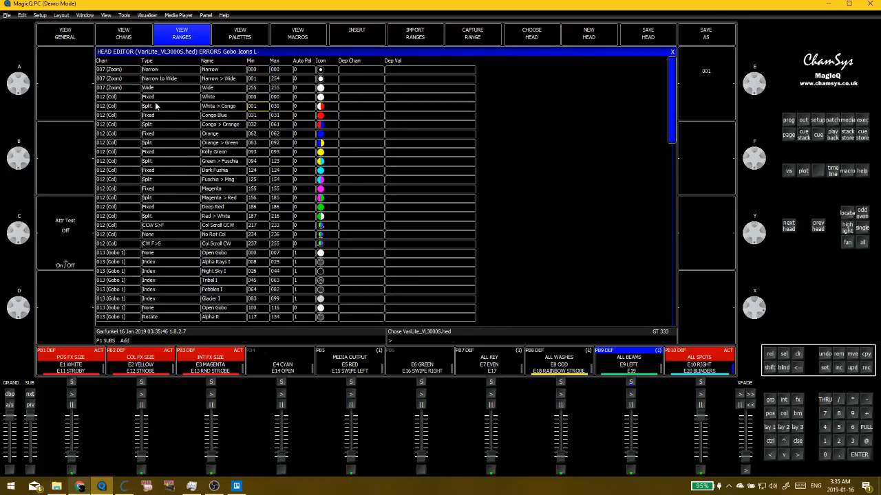
drag(155, 105, 332, 112)
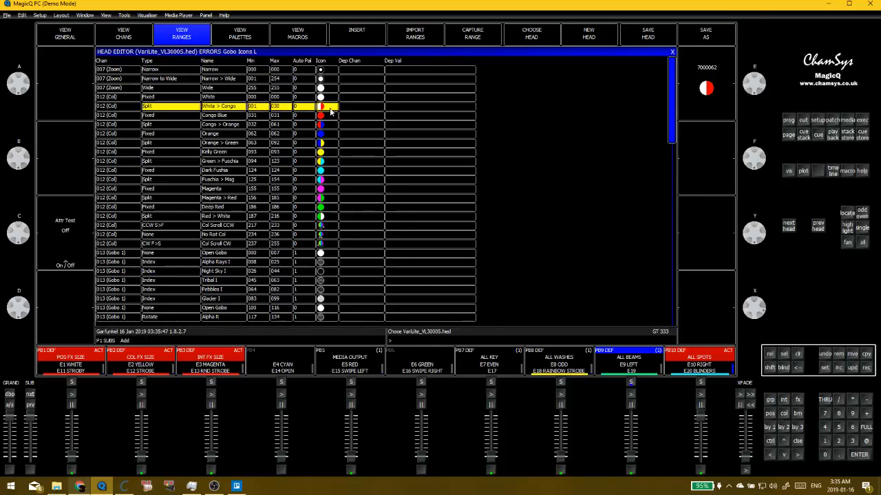
click(251, 108)
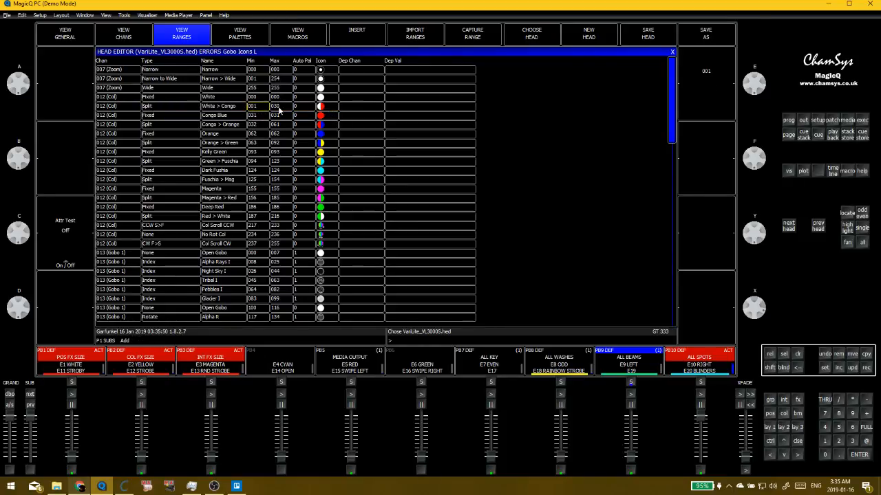
click(276, 109)
Examine the Congo Blue range's channel, type, name and Min/Max values, and compare its name with its icon
click(321, 115)
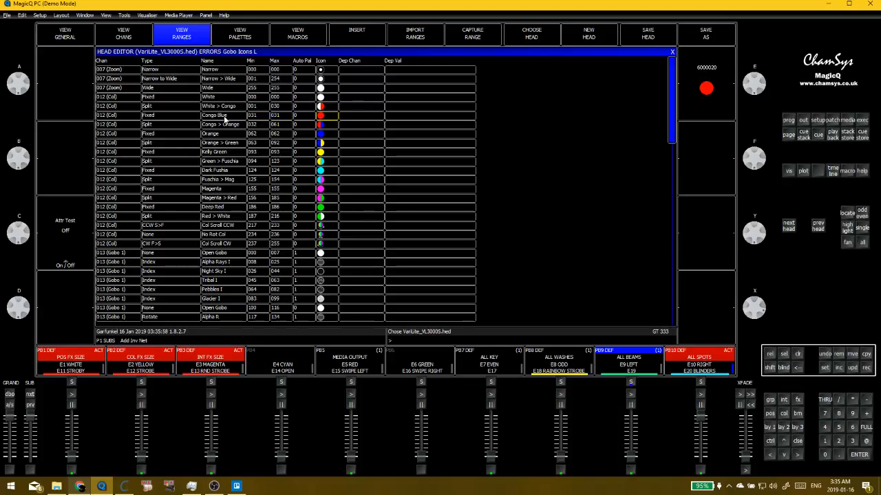
drag(332, 117, 157, 120)
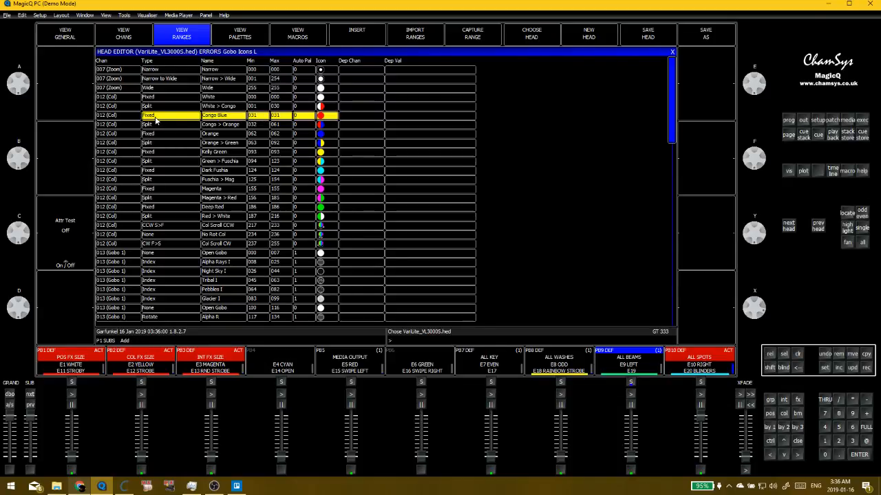
click(331, 121)
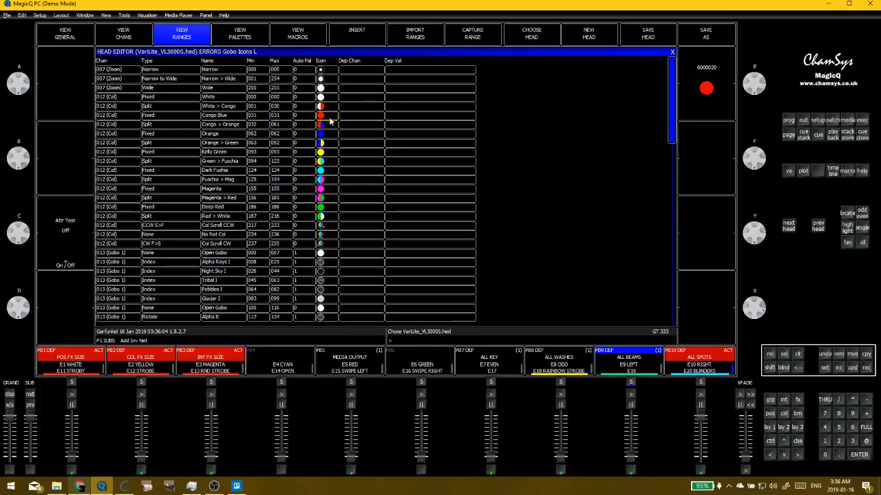
drag(328, 118, 130, 120)
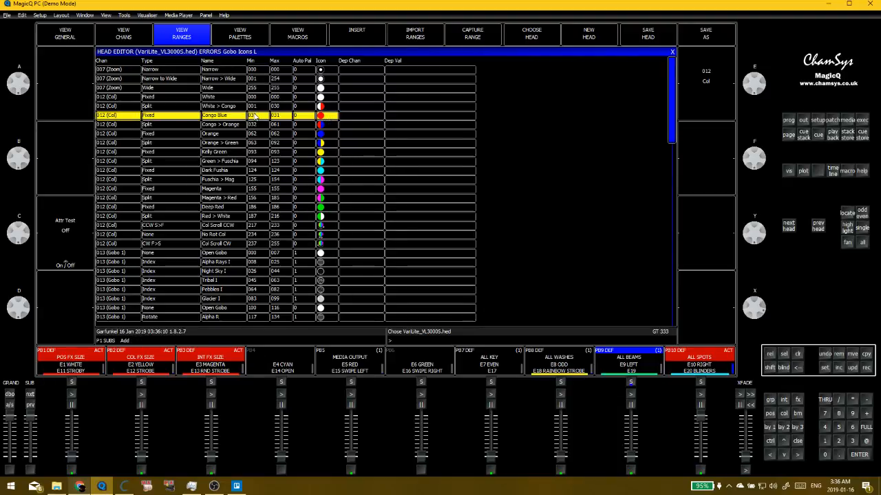
click(187, 119)
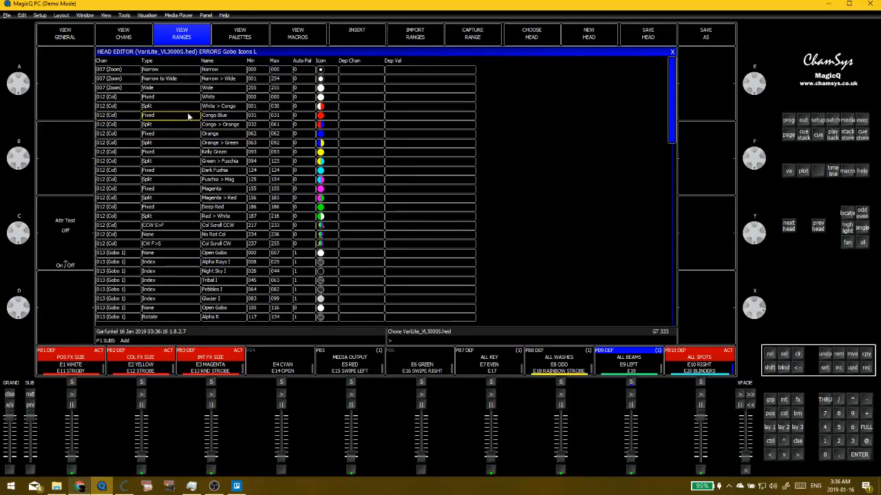
click(311, 119)
drag(342, 117, 325, 117)
click(322, 117)
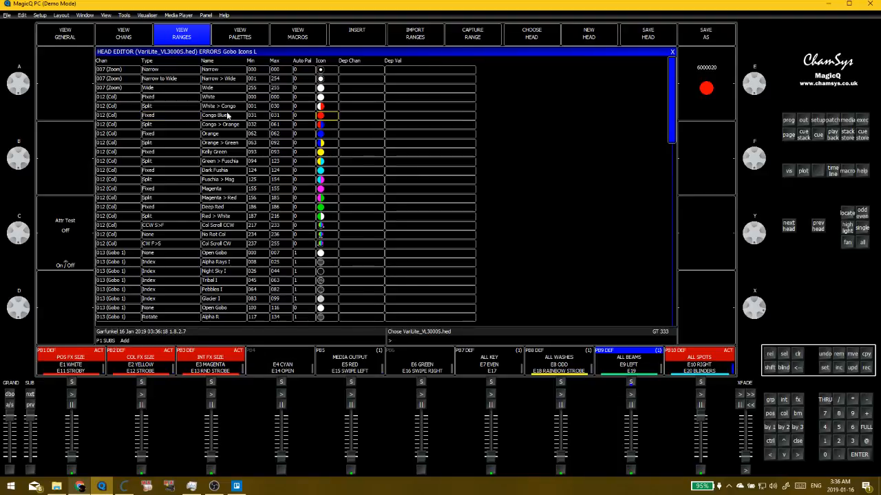
click(217, 108)
click(249, 117)
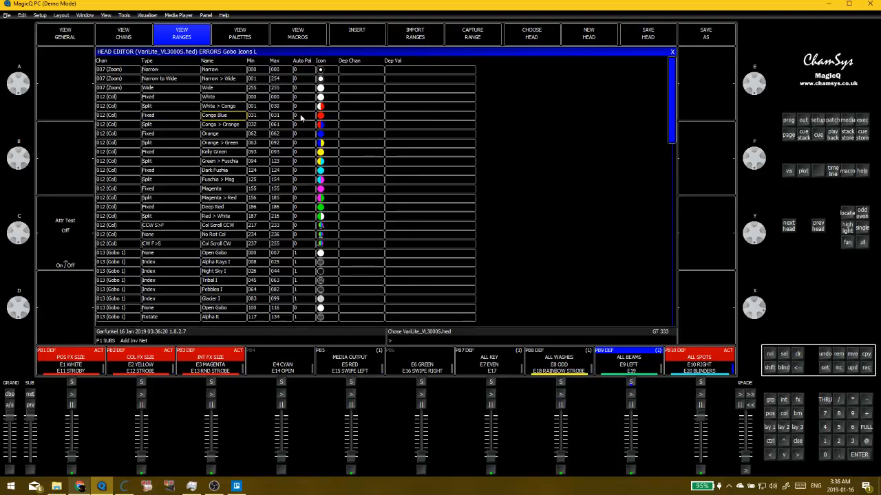
click(320, 116)
click(284, 121)
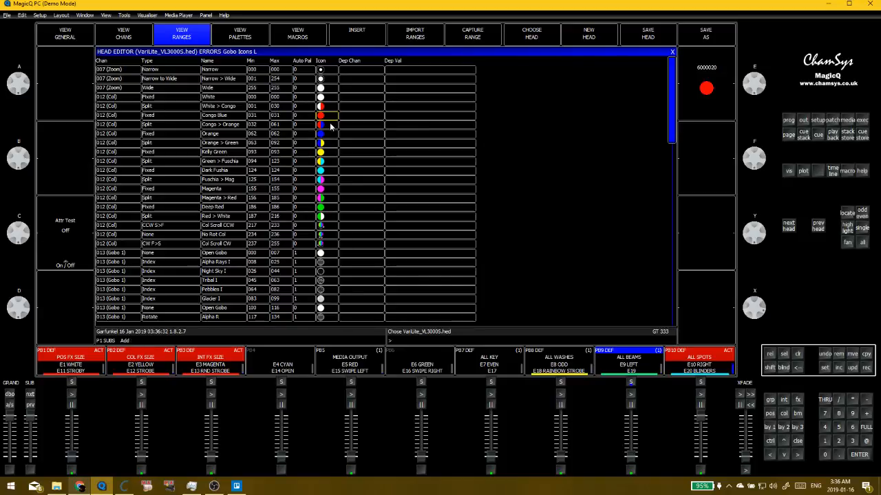
Review the icons of the VL3000S colour ranges from Congo Blue down to Magenta > Red
drag(329, 117, 316, 229)
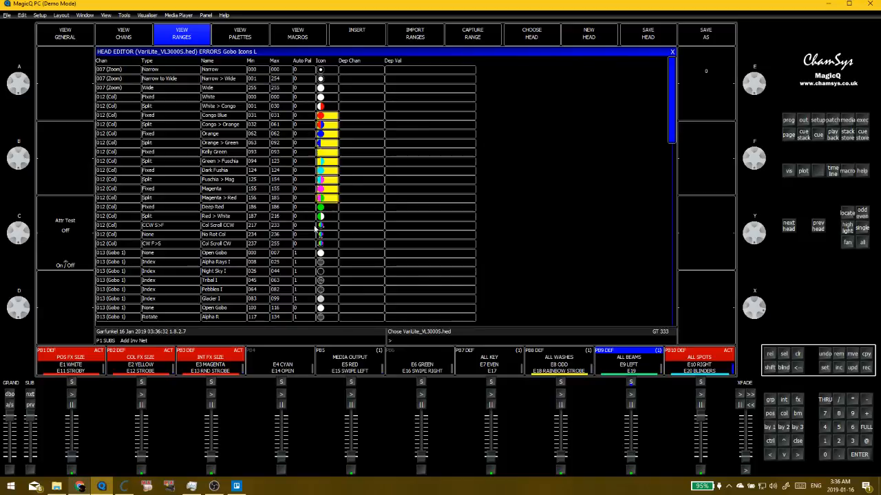
click(328, 121)
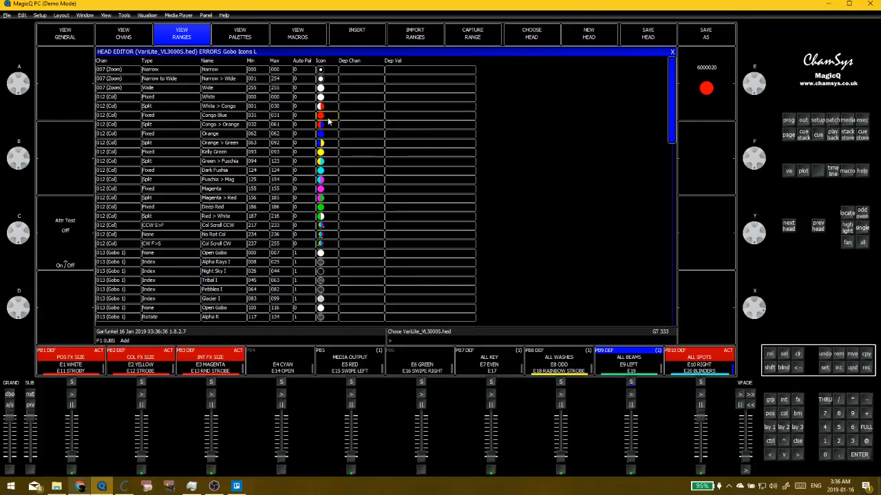
scroll(337, 133, down, 7)
Set the icon of the VL3000S's Congo Blue range to the blue circle from the cols icon folder
double_click(326, 106)
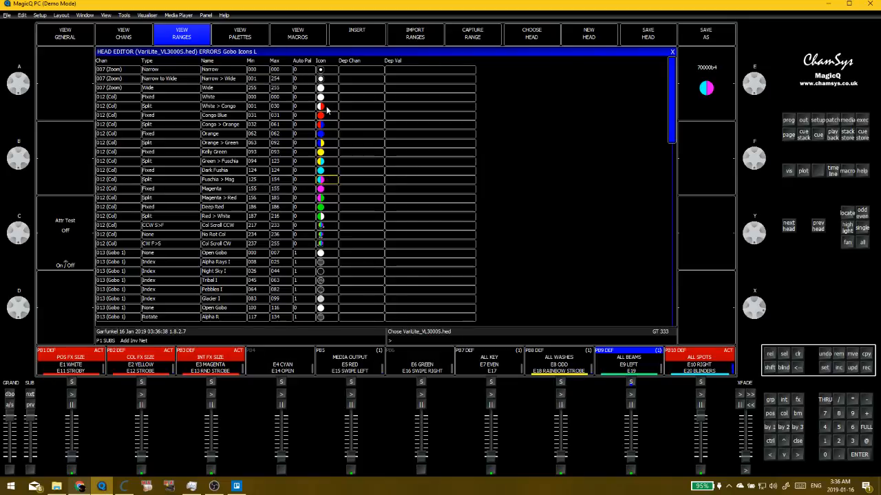
click(674, 52)
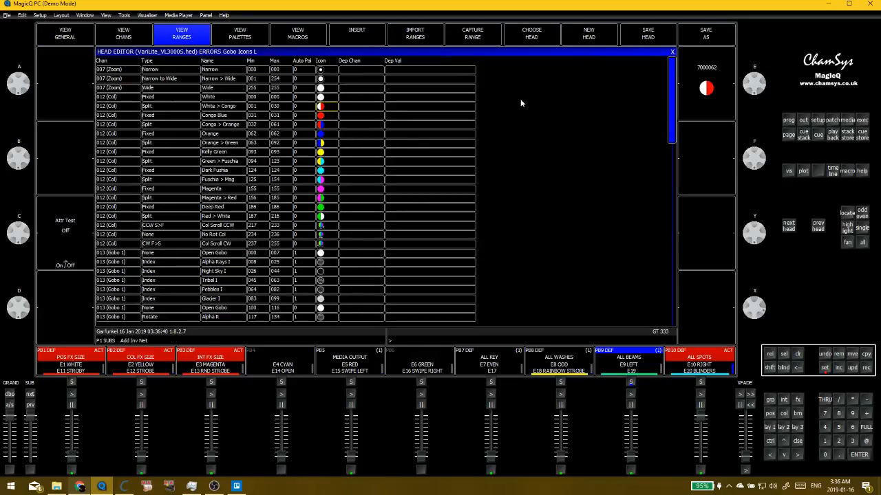
double_click(333, 118)
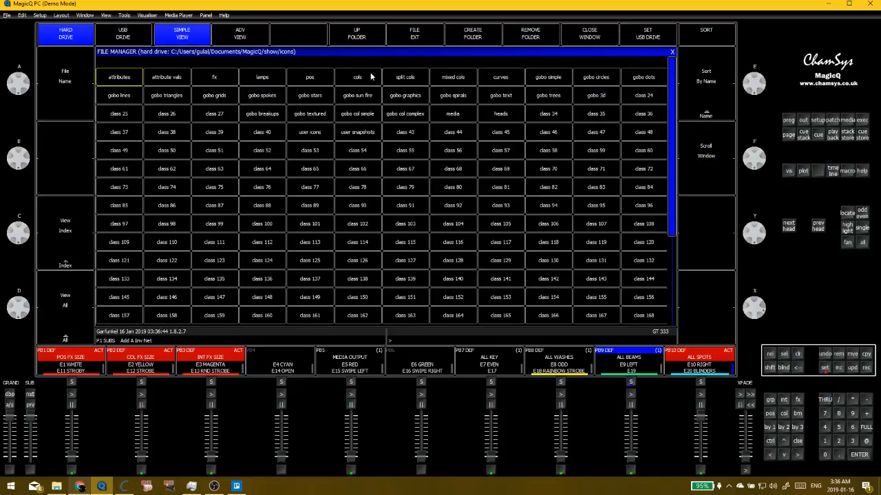
double_click(357, 76)
click(172, 77)
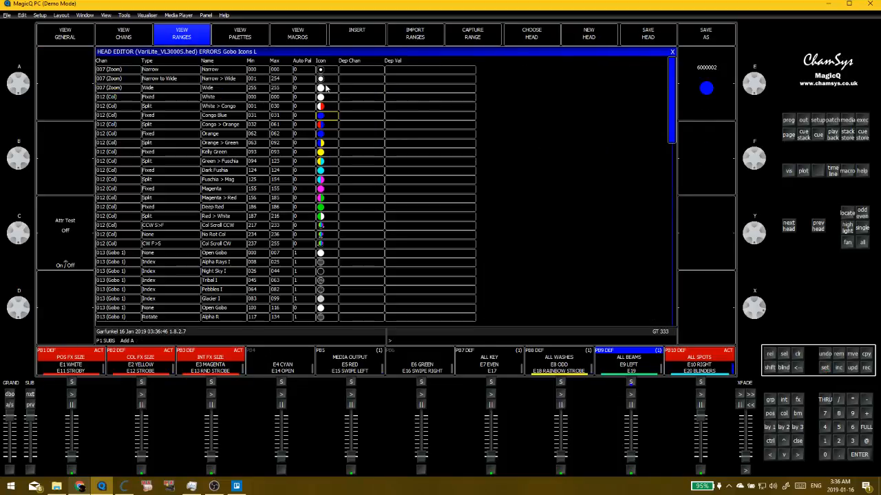
click(328, 128)
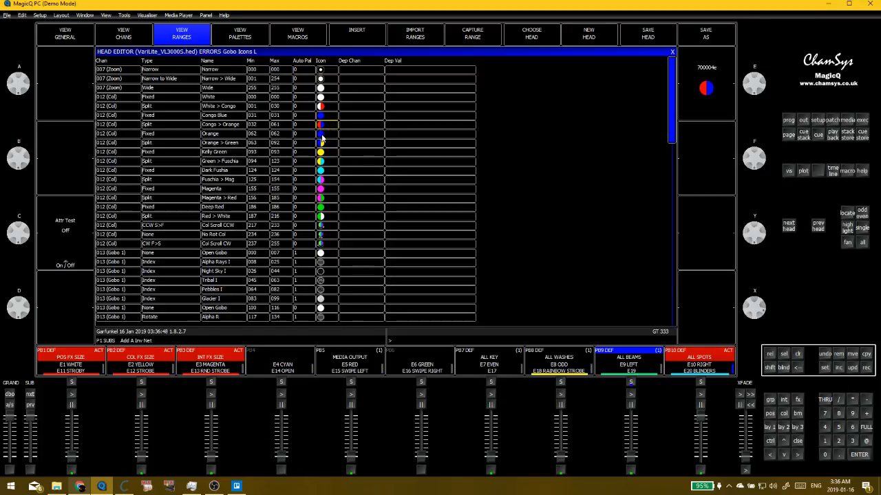
Set the icon of the VL3000S's Orange range to the orange circle from the cols icon folder
click(325, 137)
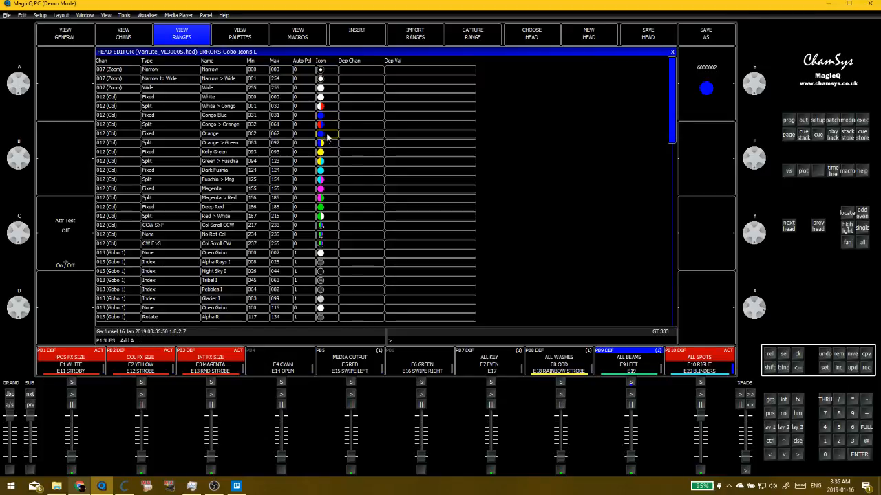
click(328, 133)
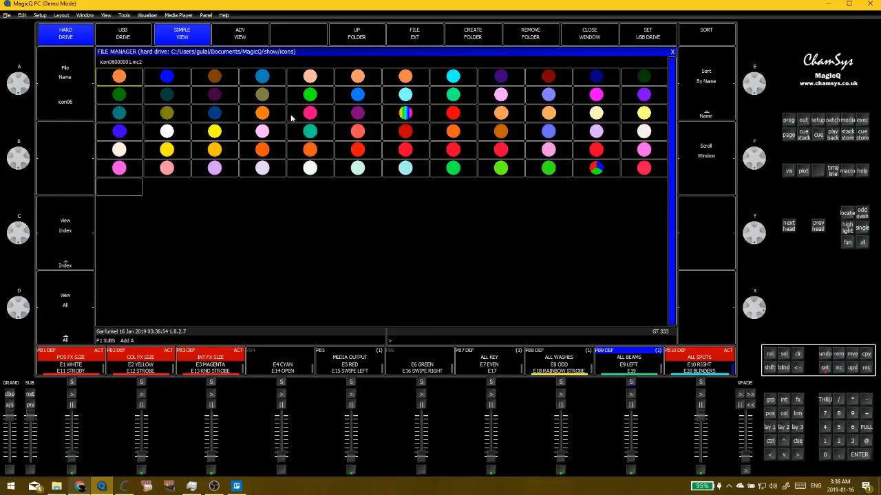
click(270, 112)
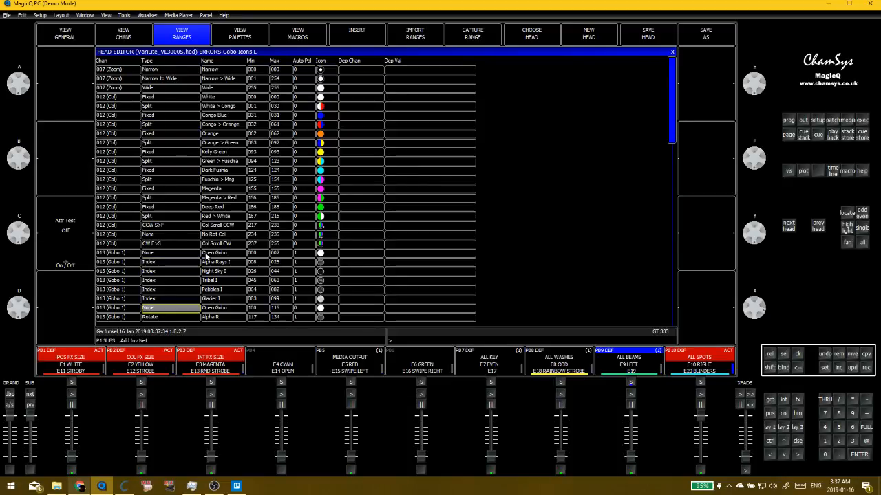
Review the remaining VL3000S ranges, from the gobo channels through iris and shutter to the control channel's Lamp On range
scroll(179, 220, down, 3)
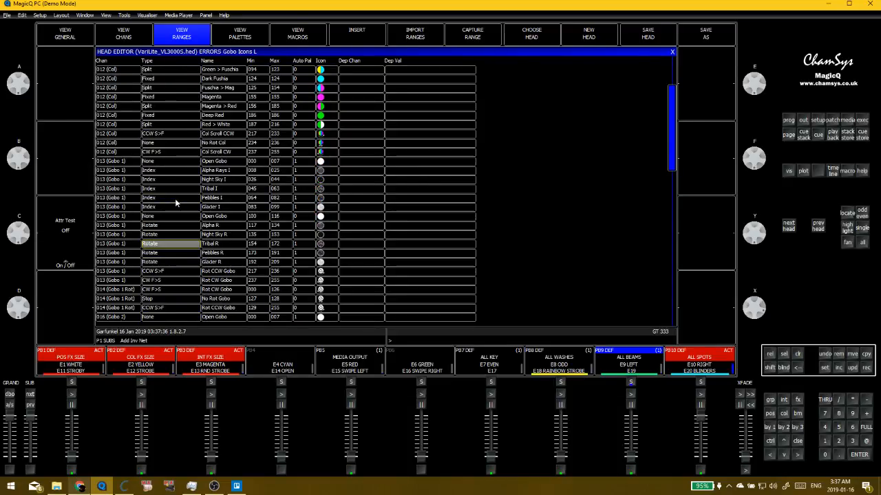
scroll(175, 198, down, 2)
scroll(175, 198, down, 6)
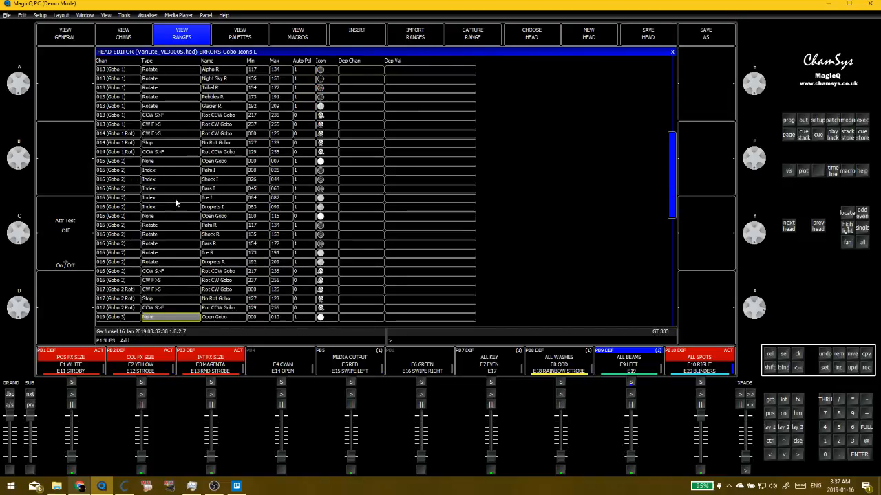
scroll(163, 215, down, 4)
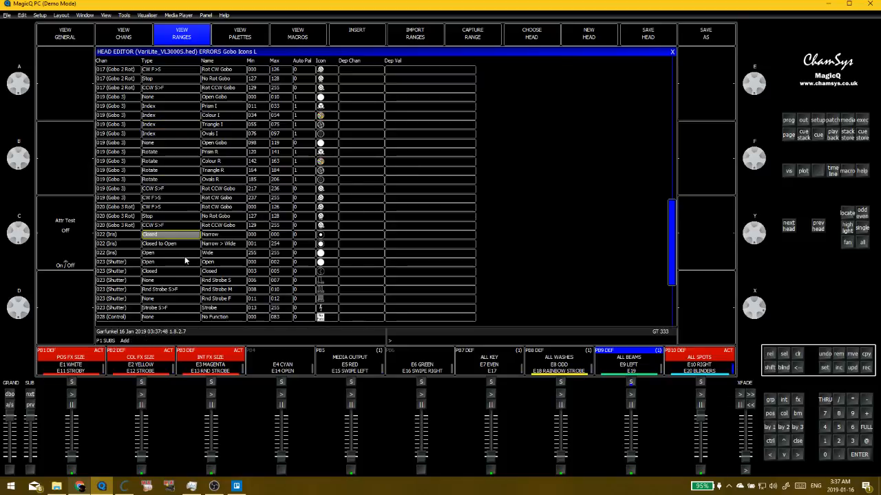
scroll(203, 272, down, 2)
scroll(203, 272, down, 3)
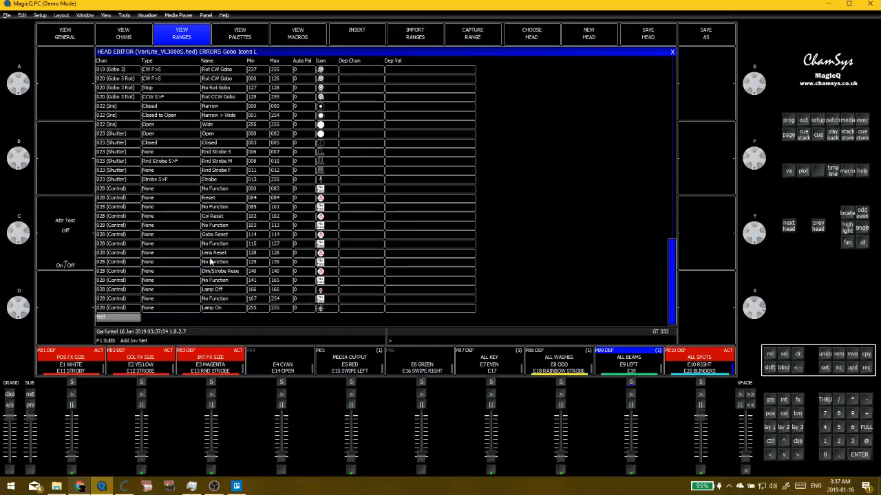
Open the VL3000S palettes in the head editor and examine the Amber palette's type, name, channel count and icon
click(255, 44)
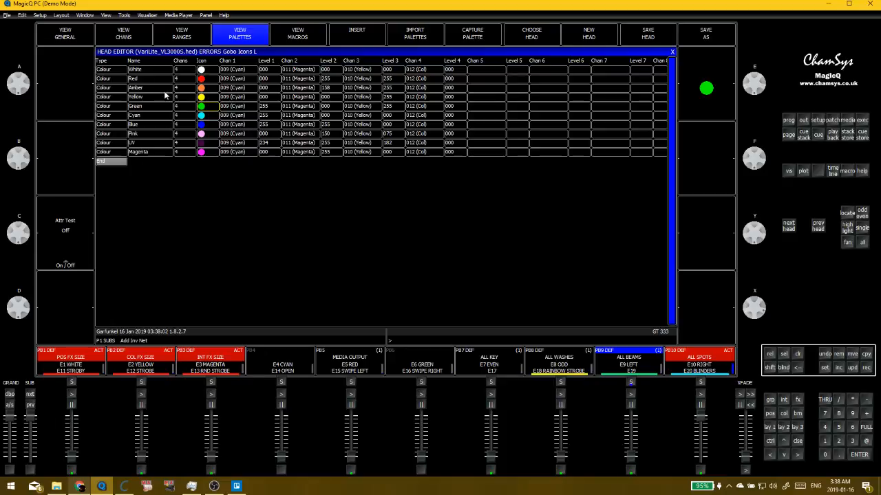
click(150, 89)
click(121, 90)
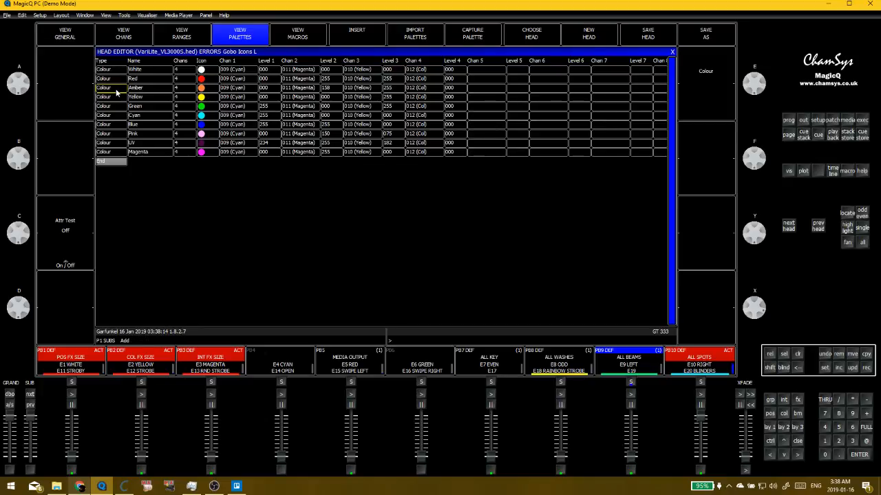
click(159, 89)
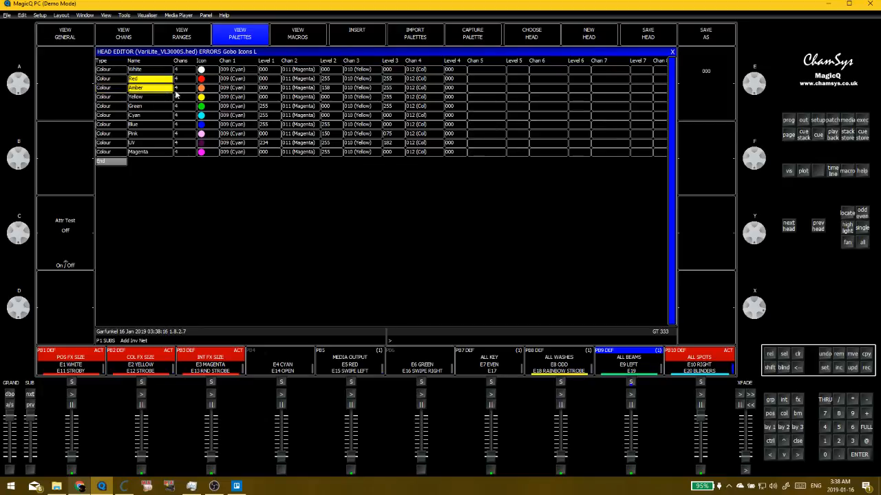
click(206, 92)
click(203, 82)
click(172, 88)
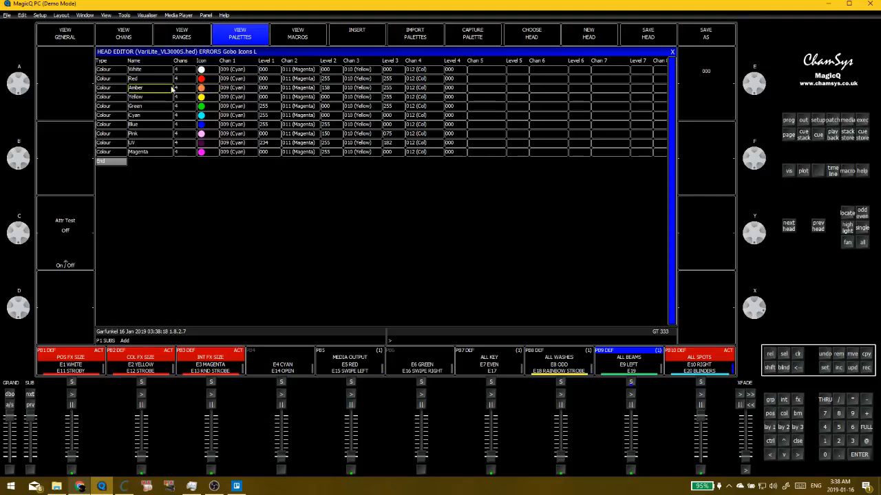
Examine the colour palettes from White to Magenta with the channels and levels each one stores
drag(117, 73, 497, 159)
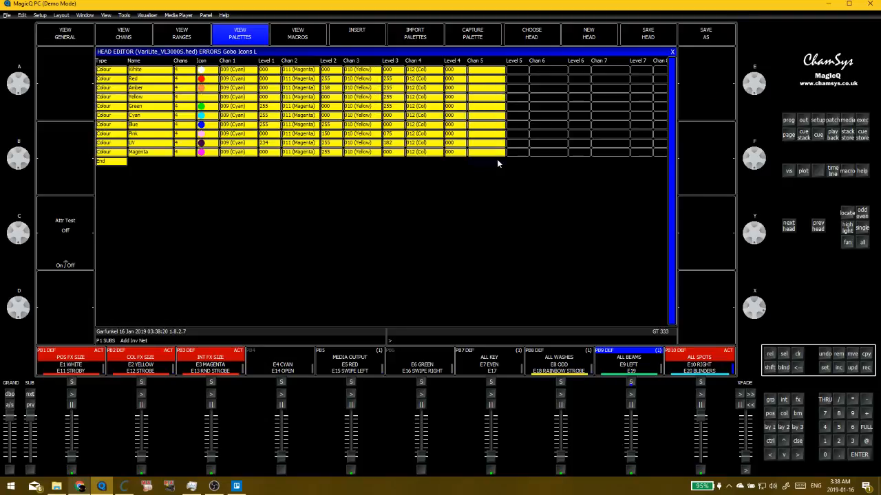
click(268, 96)
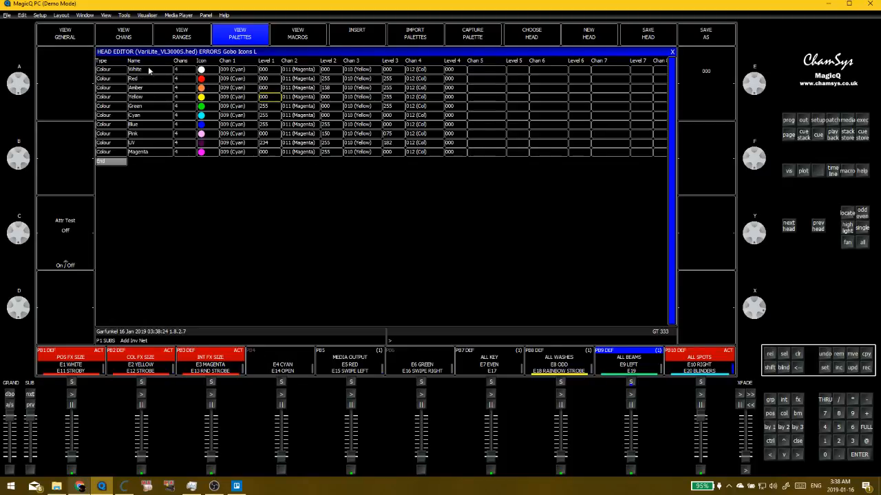
click(205, 69)
click(108, 70)
drag(108, 72, 398, 158)
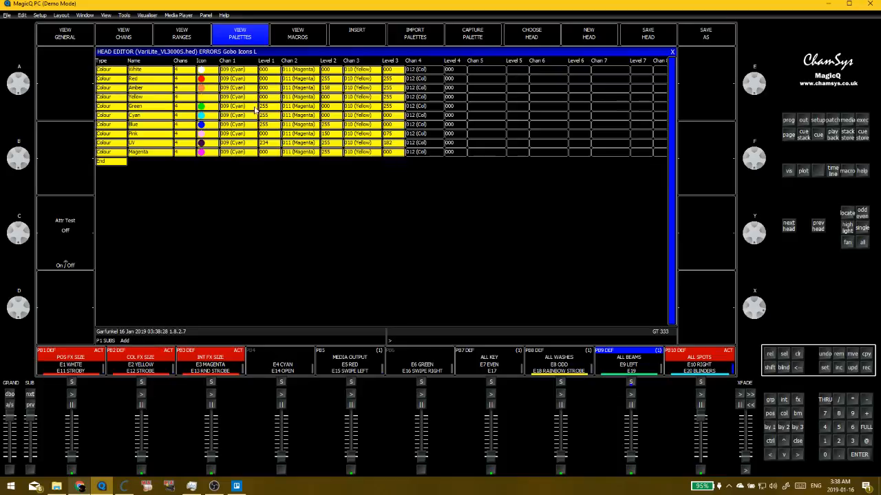
click(246, 71)
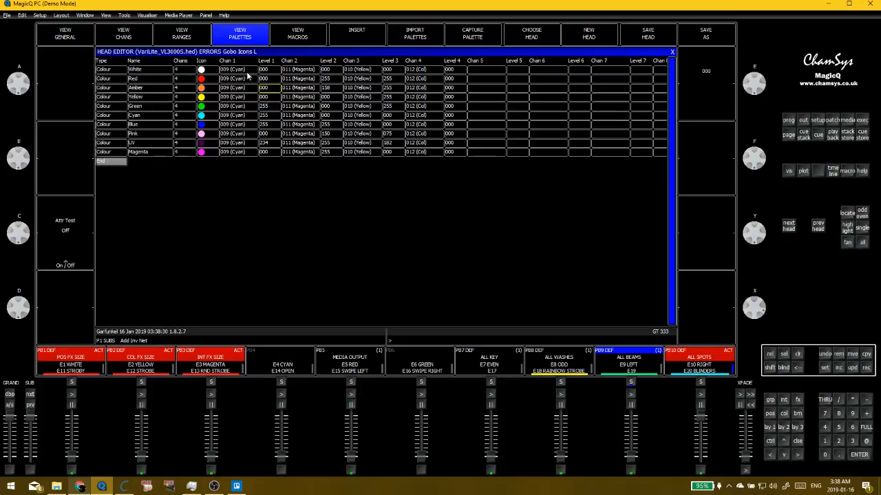
Compare the Red and Amber palettes' icons and first channel, and review the names and levels of all colour palettes
drag(246, 71, 244, 86)
click(238, 81)
click(205, 80)
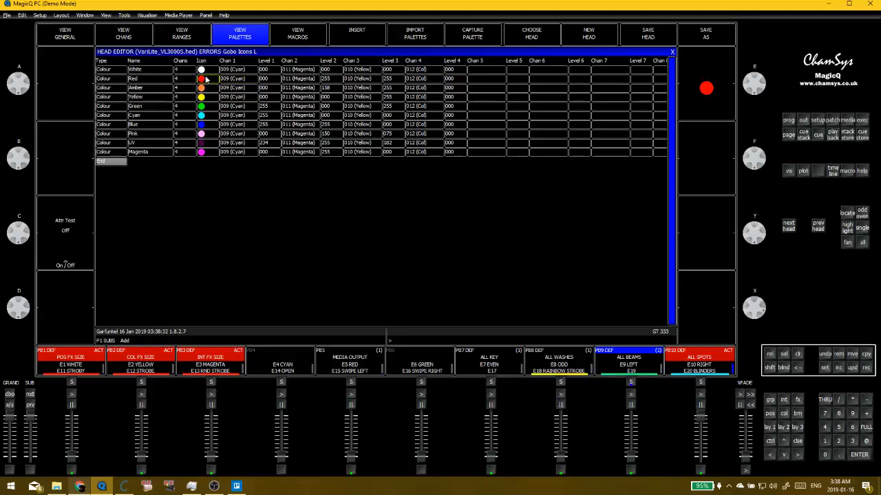
click(209, 88)
click(149, 89)
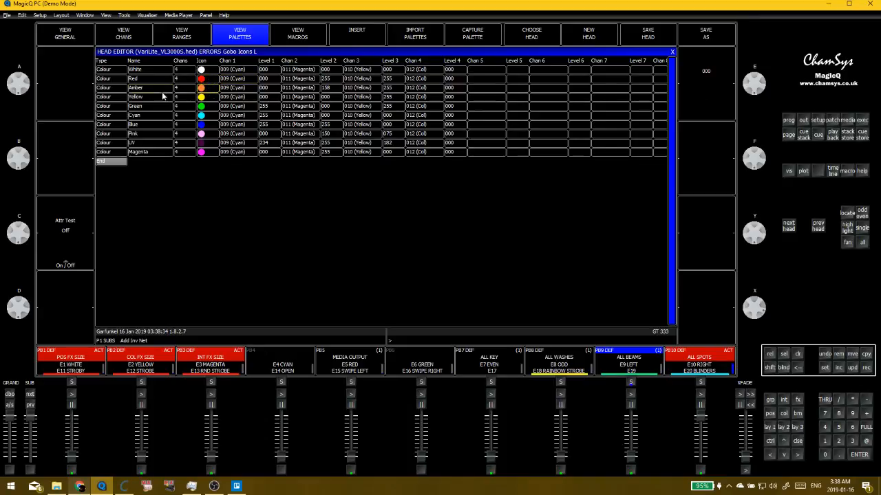
click(148, 79)
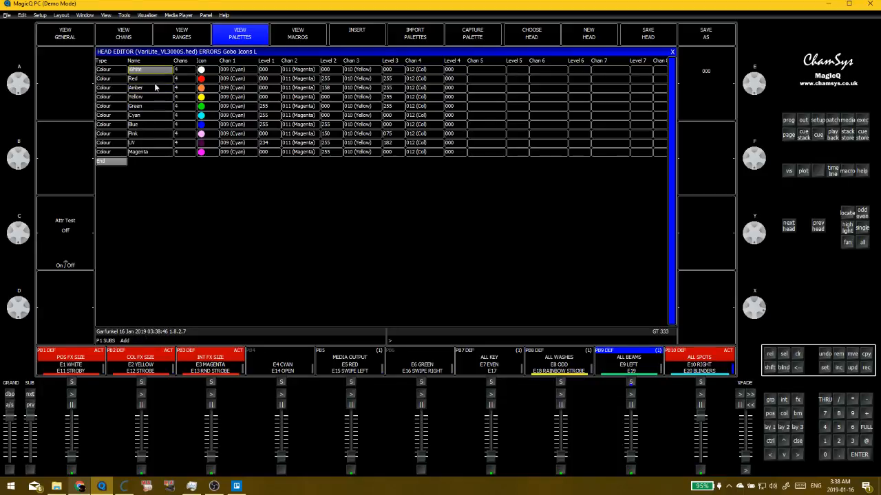
drag(154, 87, 379, 145)
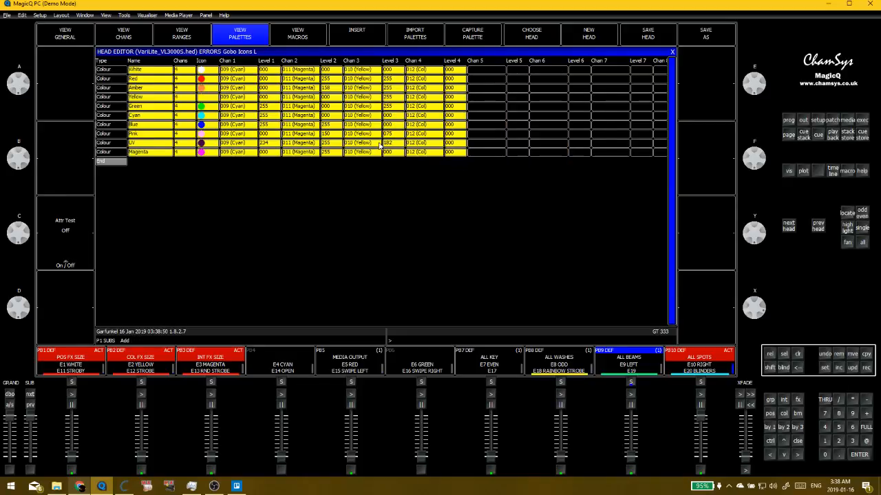
click(205, 80)
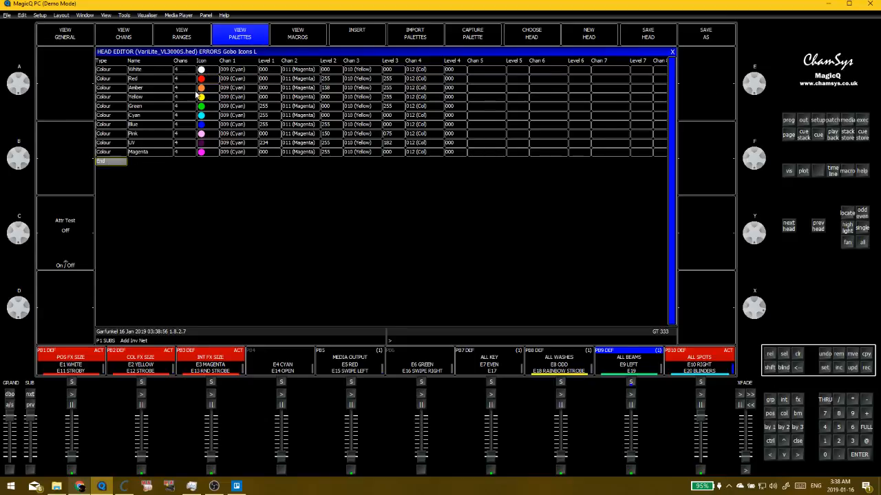
Insert a new palette between Red and Amber and set its type to Colour
click(169, 81)
click(373, 31)
click(112, 79)
key(Delete)
key(Delete)
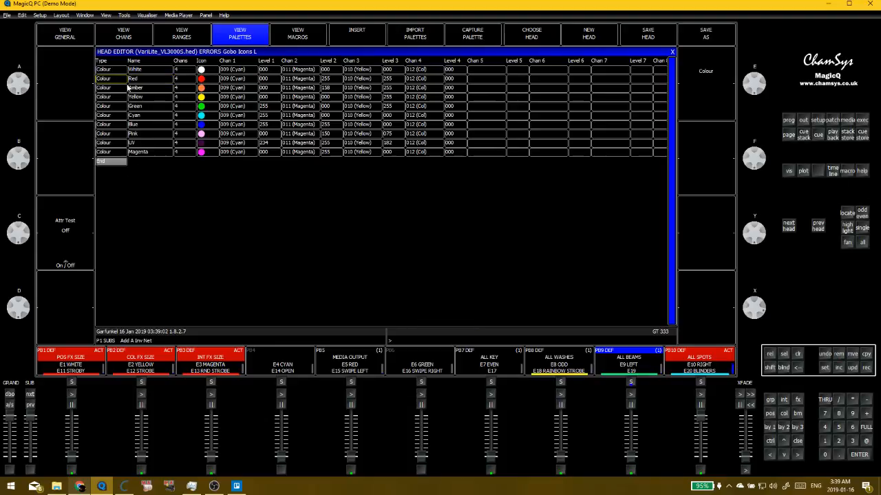
click(132, 87)
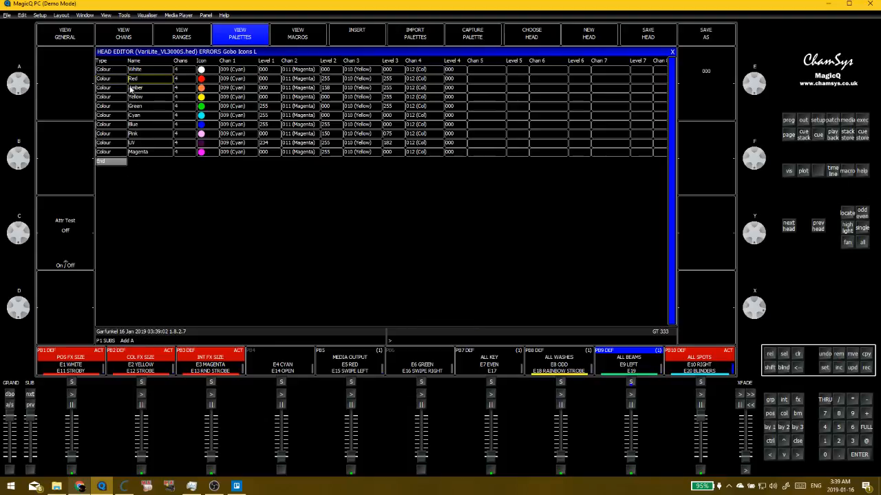
click(356, 32)
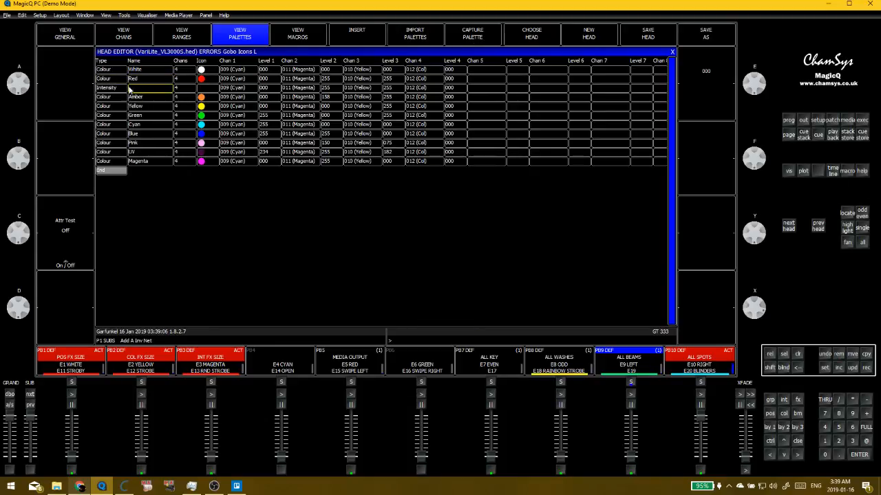
click(113, 88)
click(400, 137)
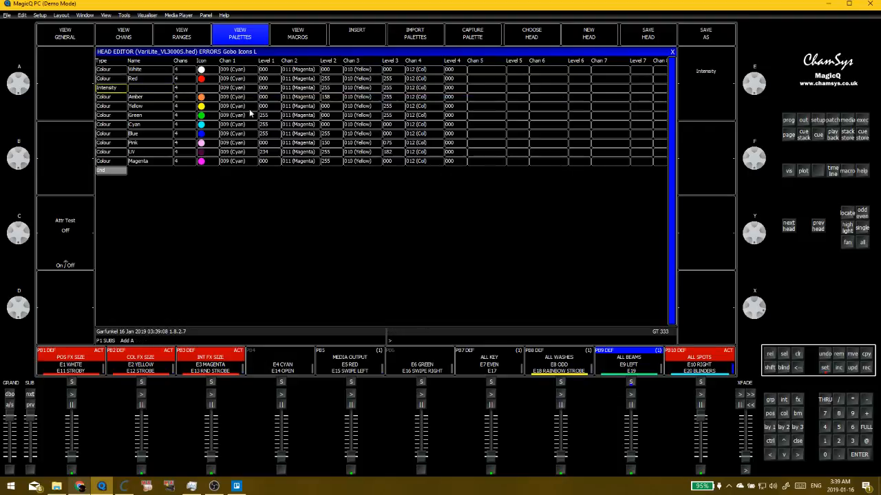
Name the new colour palette Orange
click(149, 88)
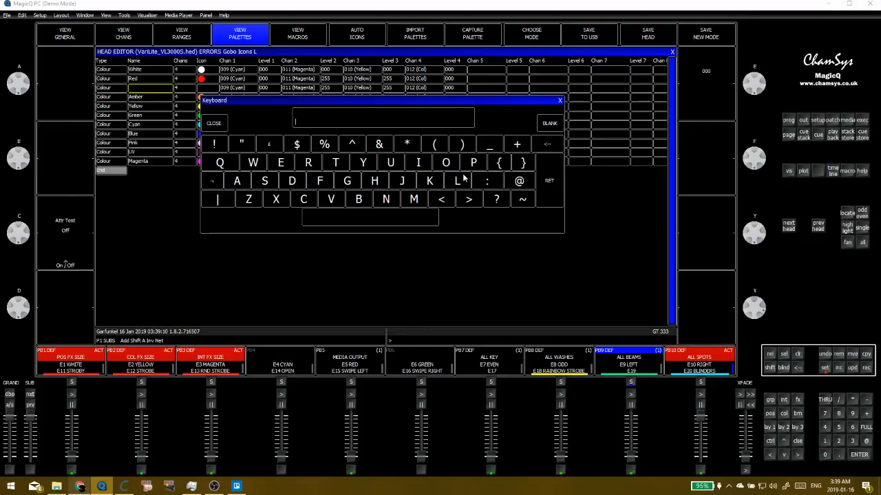
shift+click(444, 163)
click(308, 164)
click(237, 181)
click(386, 199)
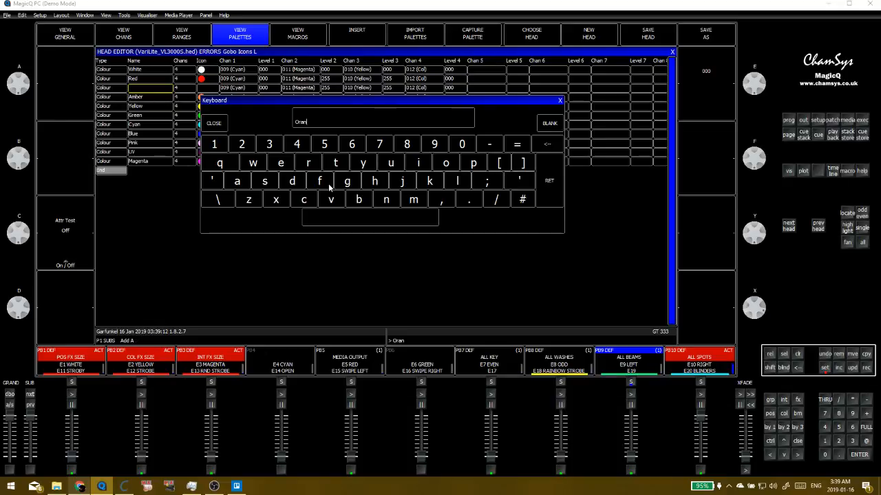
click(347, 181)
click(280, 163)
key(Return)
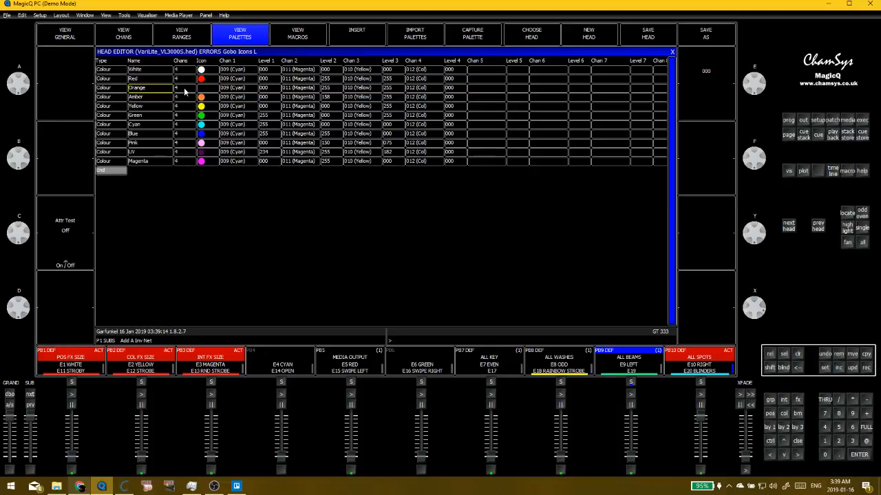
Set the Orange palette's icon to the orange circle from the cols icon folder
click(203, 90)
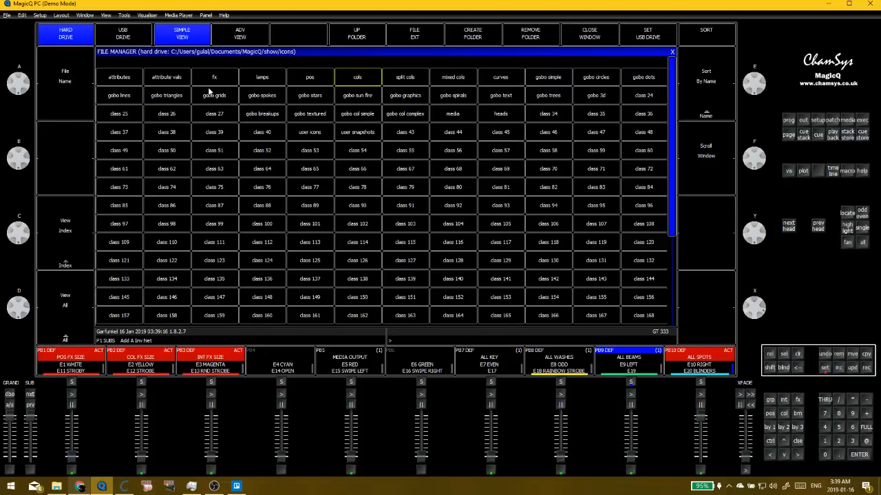
click(356, 81)
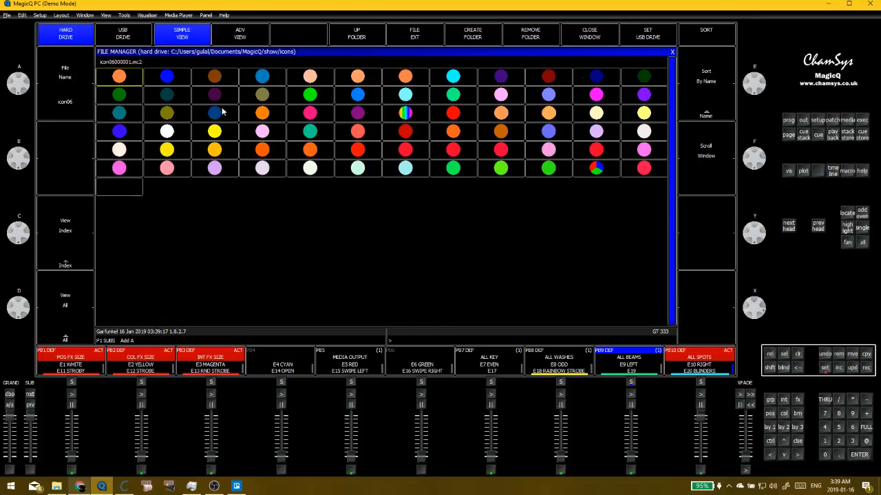
click(260, 121)
Examine the Orange palette's Cyan, Magenta, Yellow and Col channels and their levels
click(243, 91)
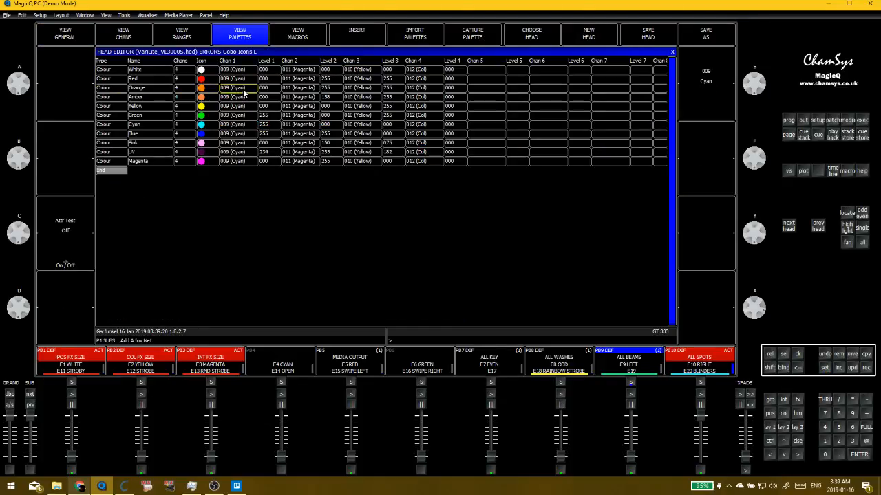
click(271, 90)
click(306, 91)
click(261, 91)
drag(262, 91, 450, 92)
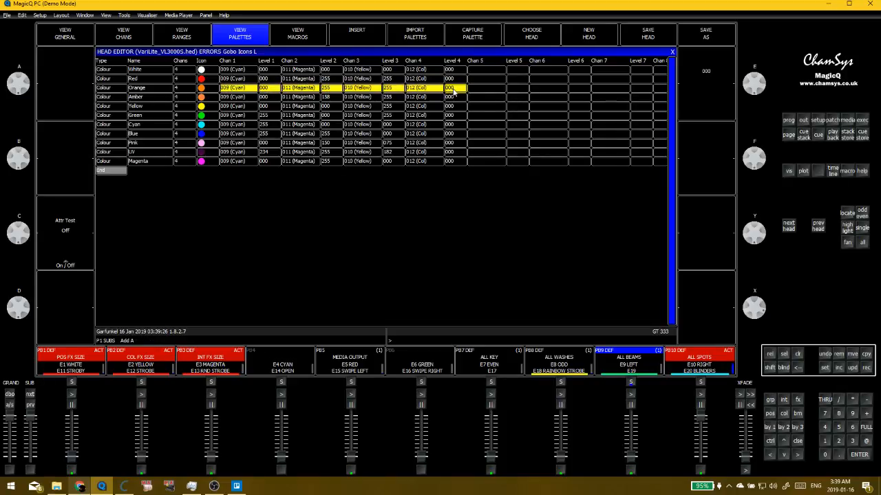
click(432, 105)
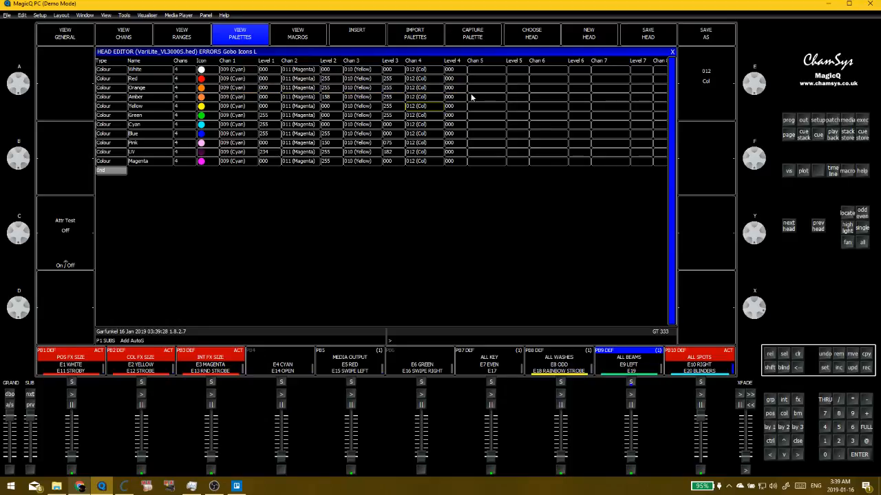
Close the head editor and return to the patch's heads view after checking the channel and DMX views
click(671, 52)
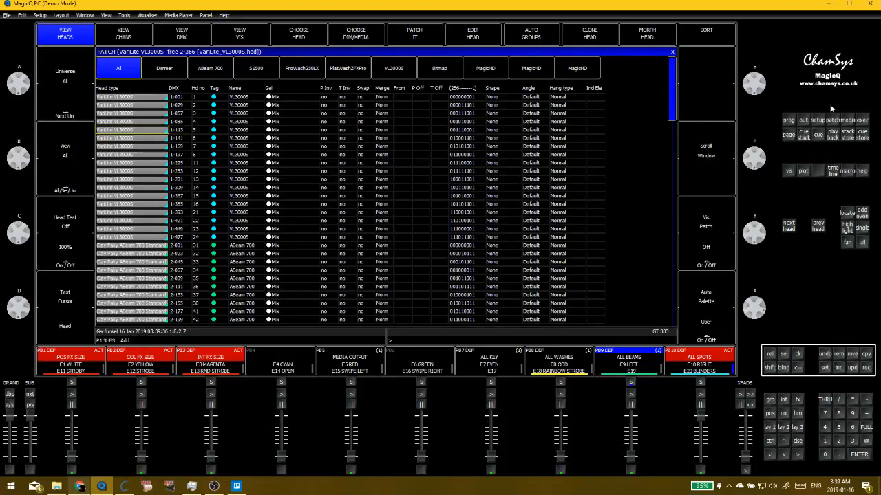
click(129, 38)
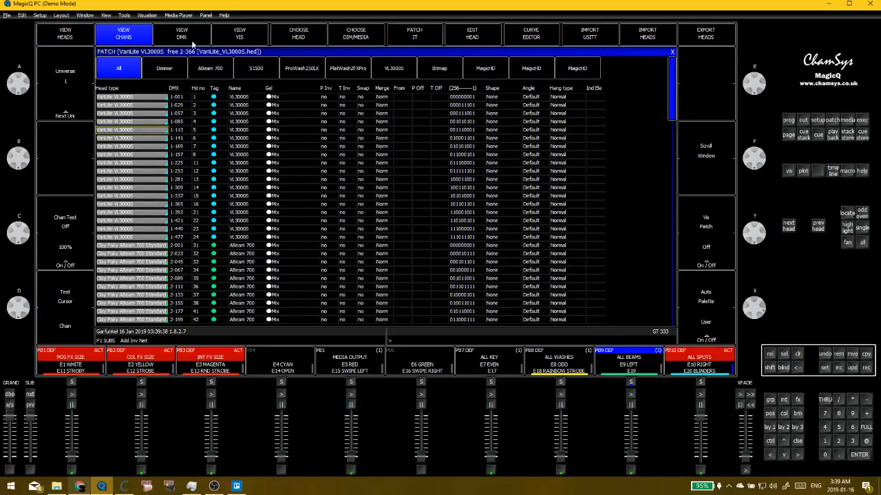
click(185, 44)
click(119, 37)
click(88, 35)
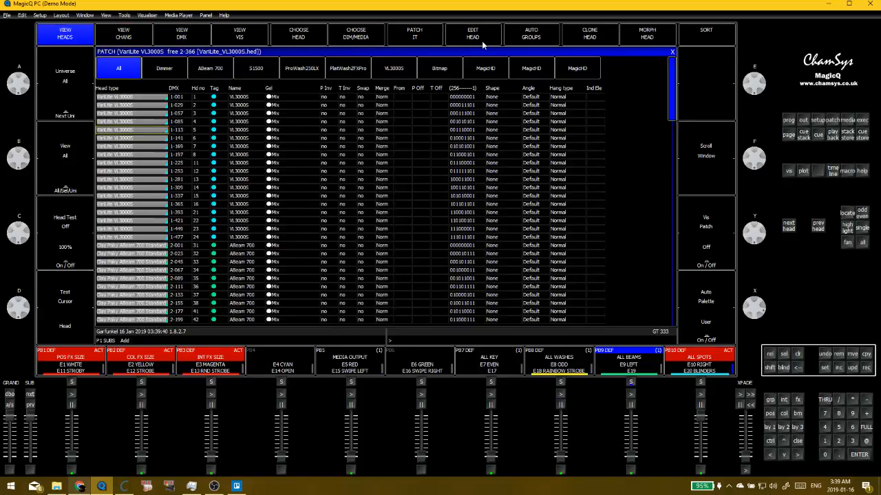
Reopen the VL3000S personality in the head editor, discarding its pending edits, and view its general names and channel list
click(481, 42)
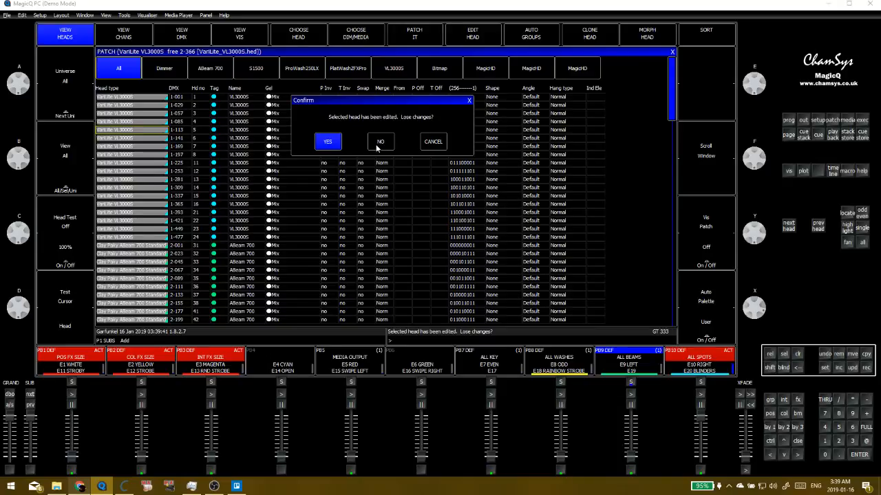
click(327, 144)
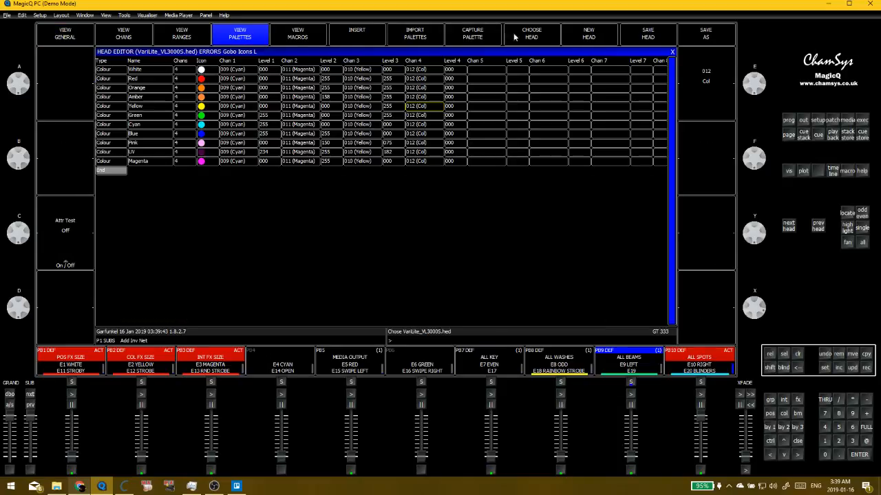
click(41, 30)
click(115, 63)
click(122, 34)
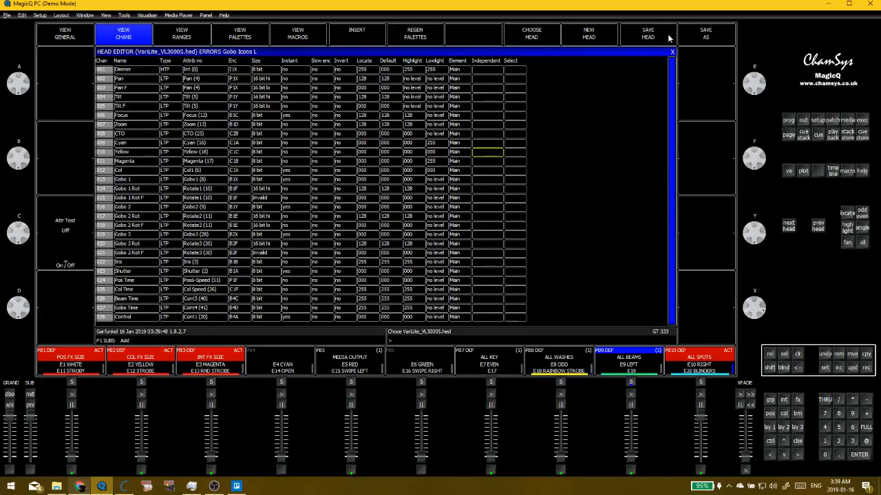
Examine the VL3000S head's general Multi and Media settings, including the available media server types, leaving the server type as is
key(shift)
click(82, 36)
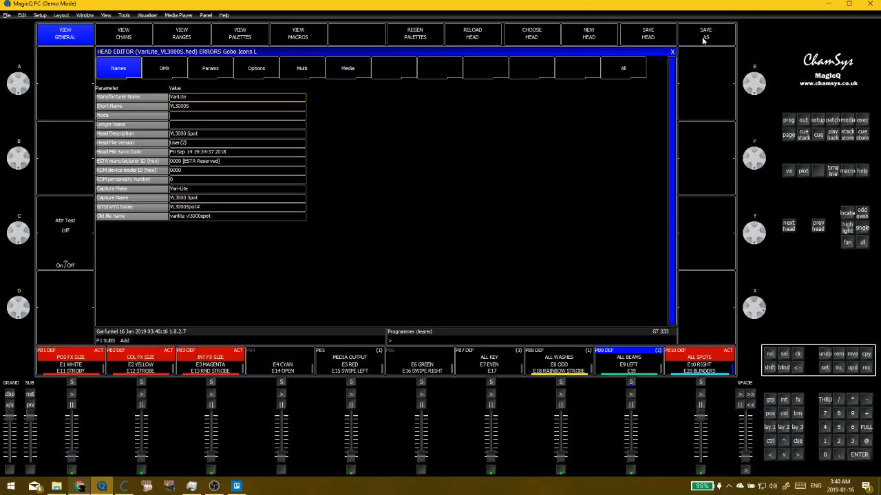
click(309, 69)
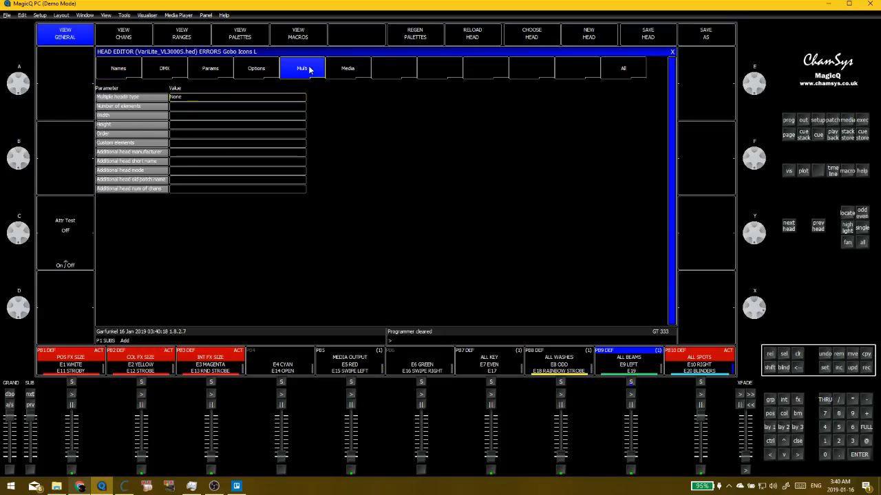
click(334, 68)
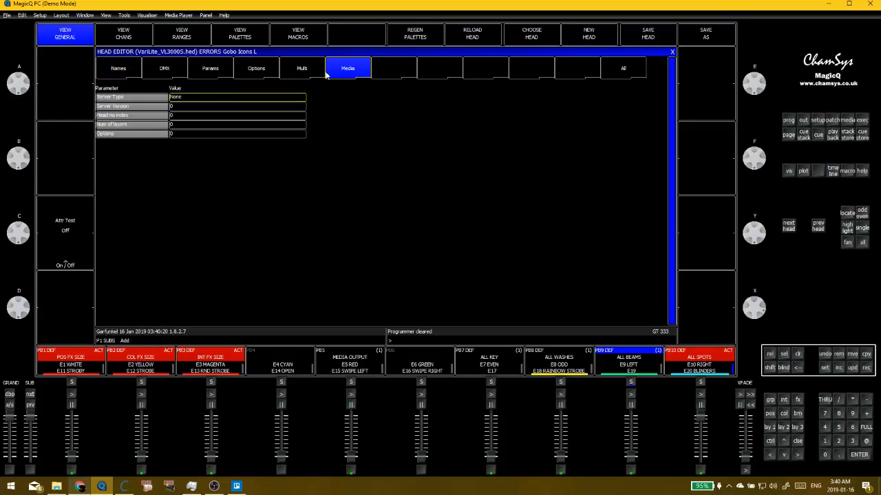
click(236, 98)
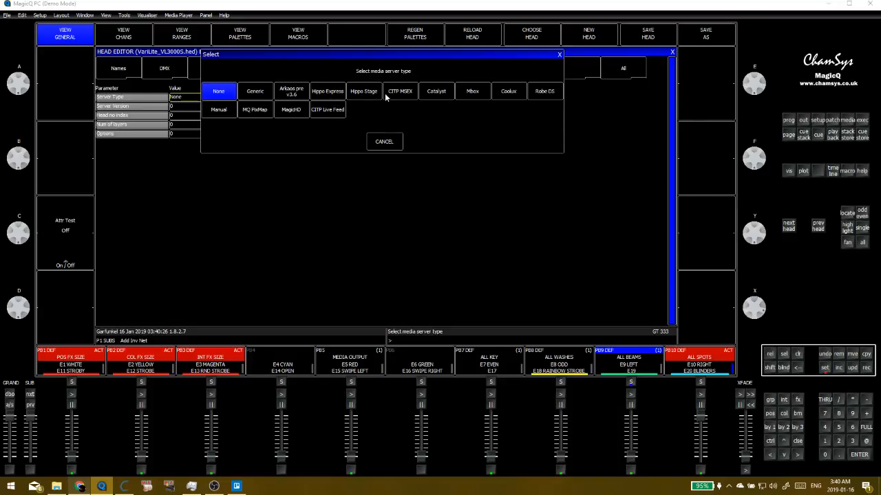
click(383, 143)
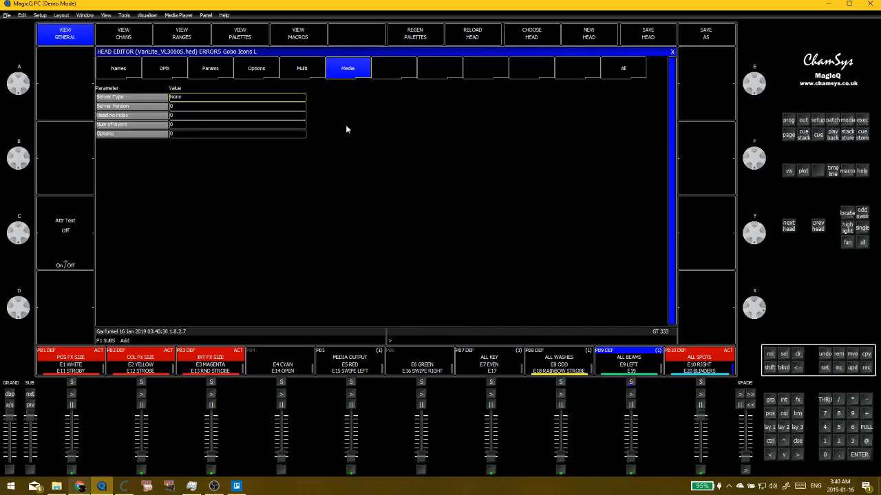
Return from the head editor to the group and palette windows with the programmer cleared
click(672, 51)
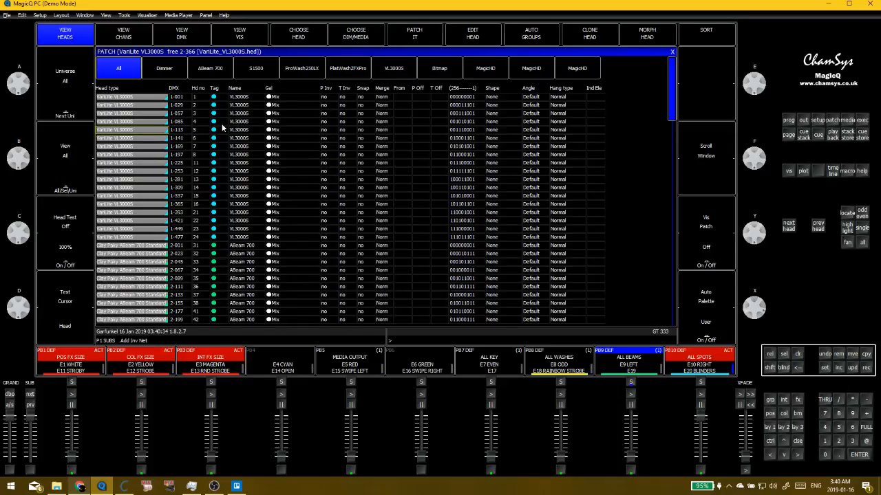
key(ctrl+BackSpace)
key(Escape)
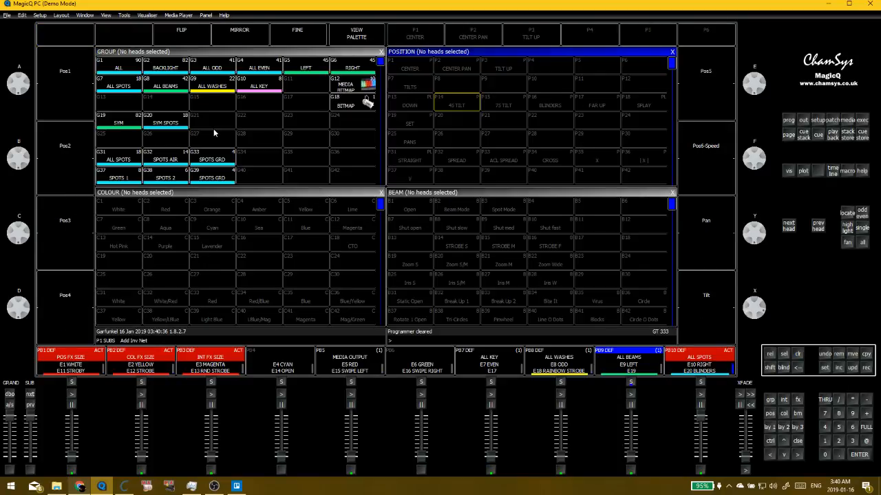
click(238, 123)
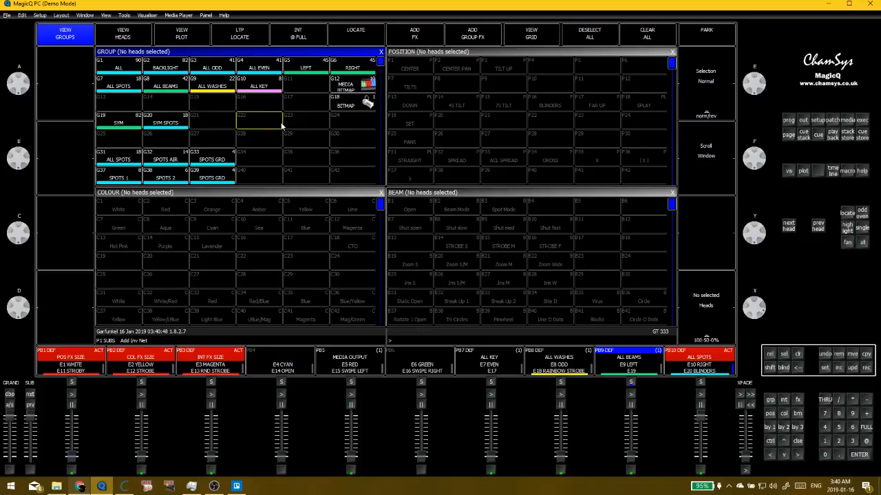
scroll(278, 125, down, 2)
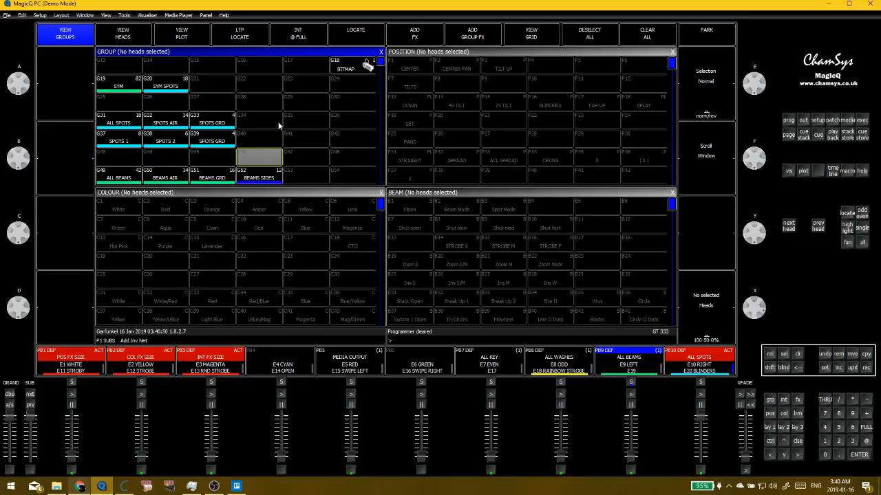
scroll(279, 125, up, 2)
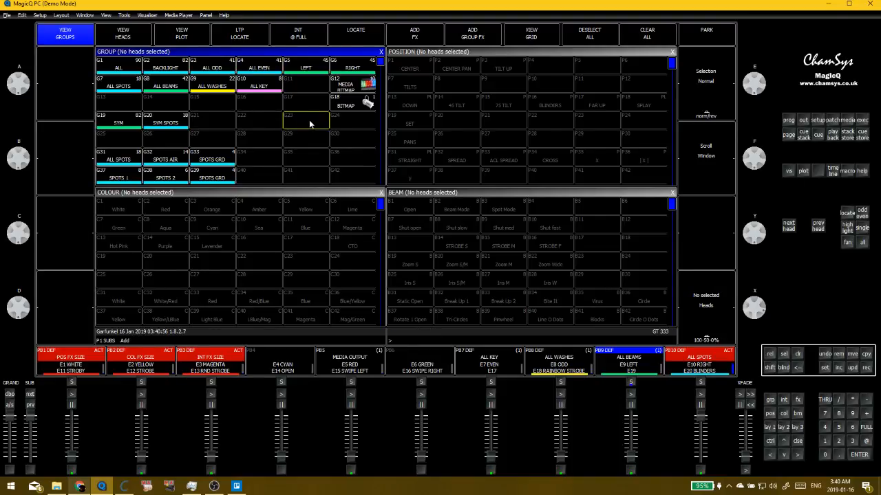
Release all active playbacks, including the position, colour and intensity FX size playbacks
click(503, 158)
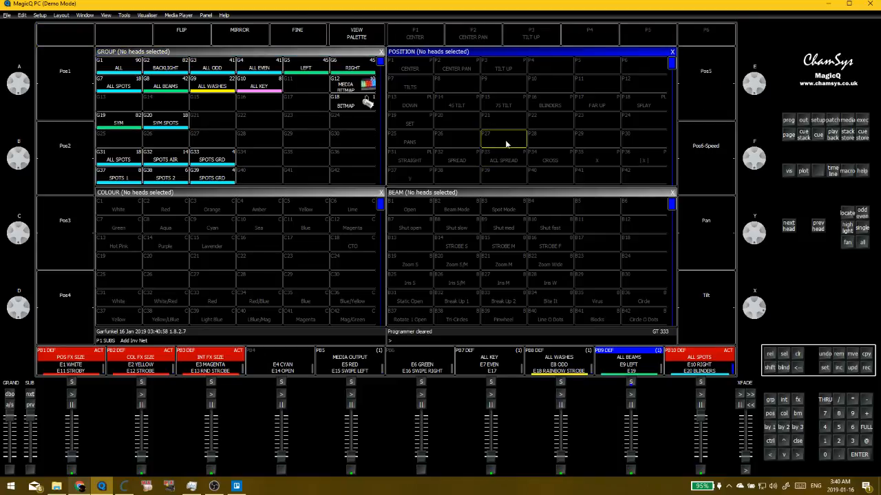
key(shift)
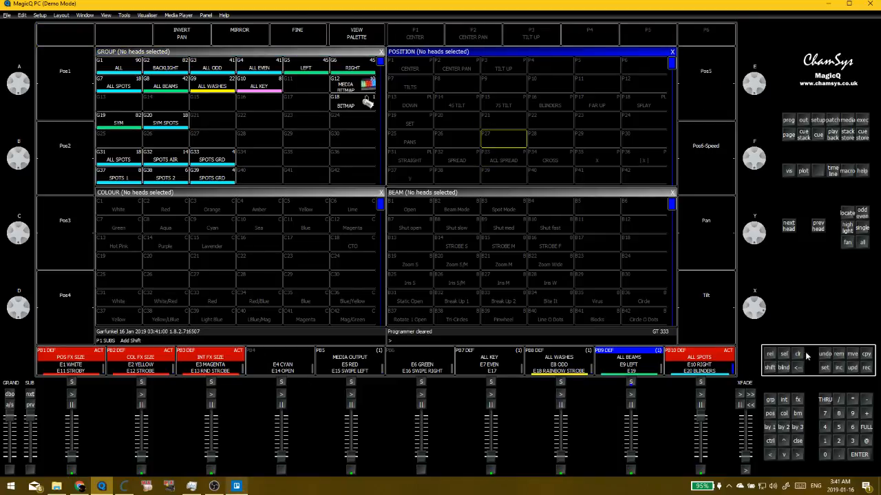
shift+click(800, 354)
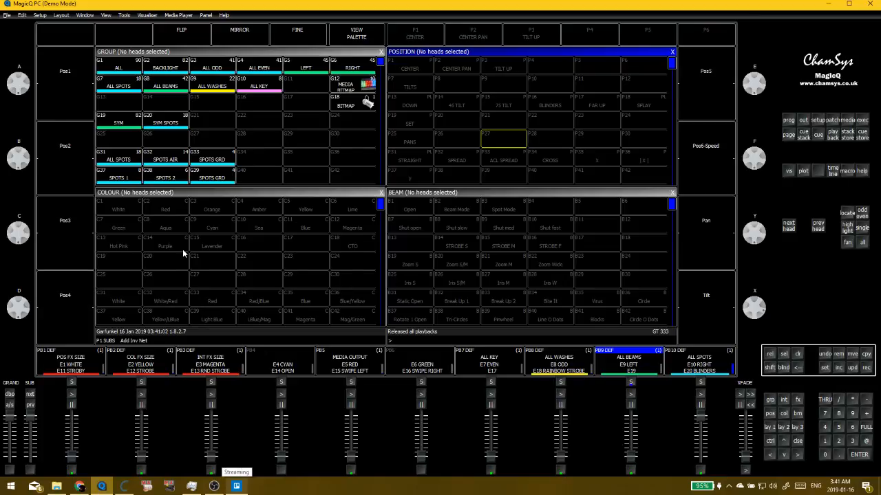